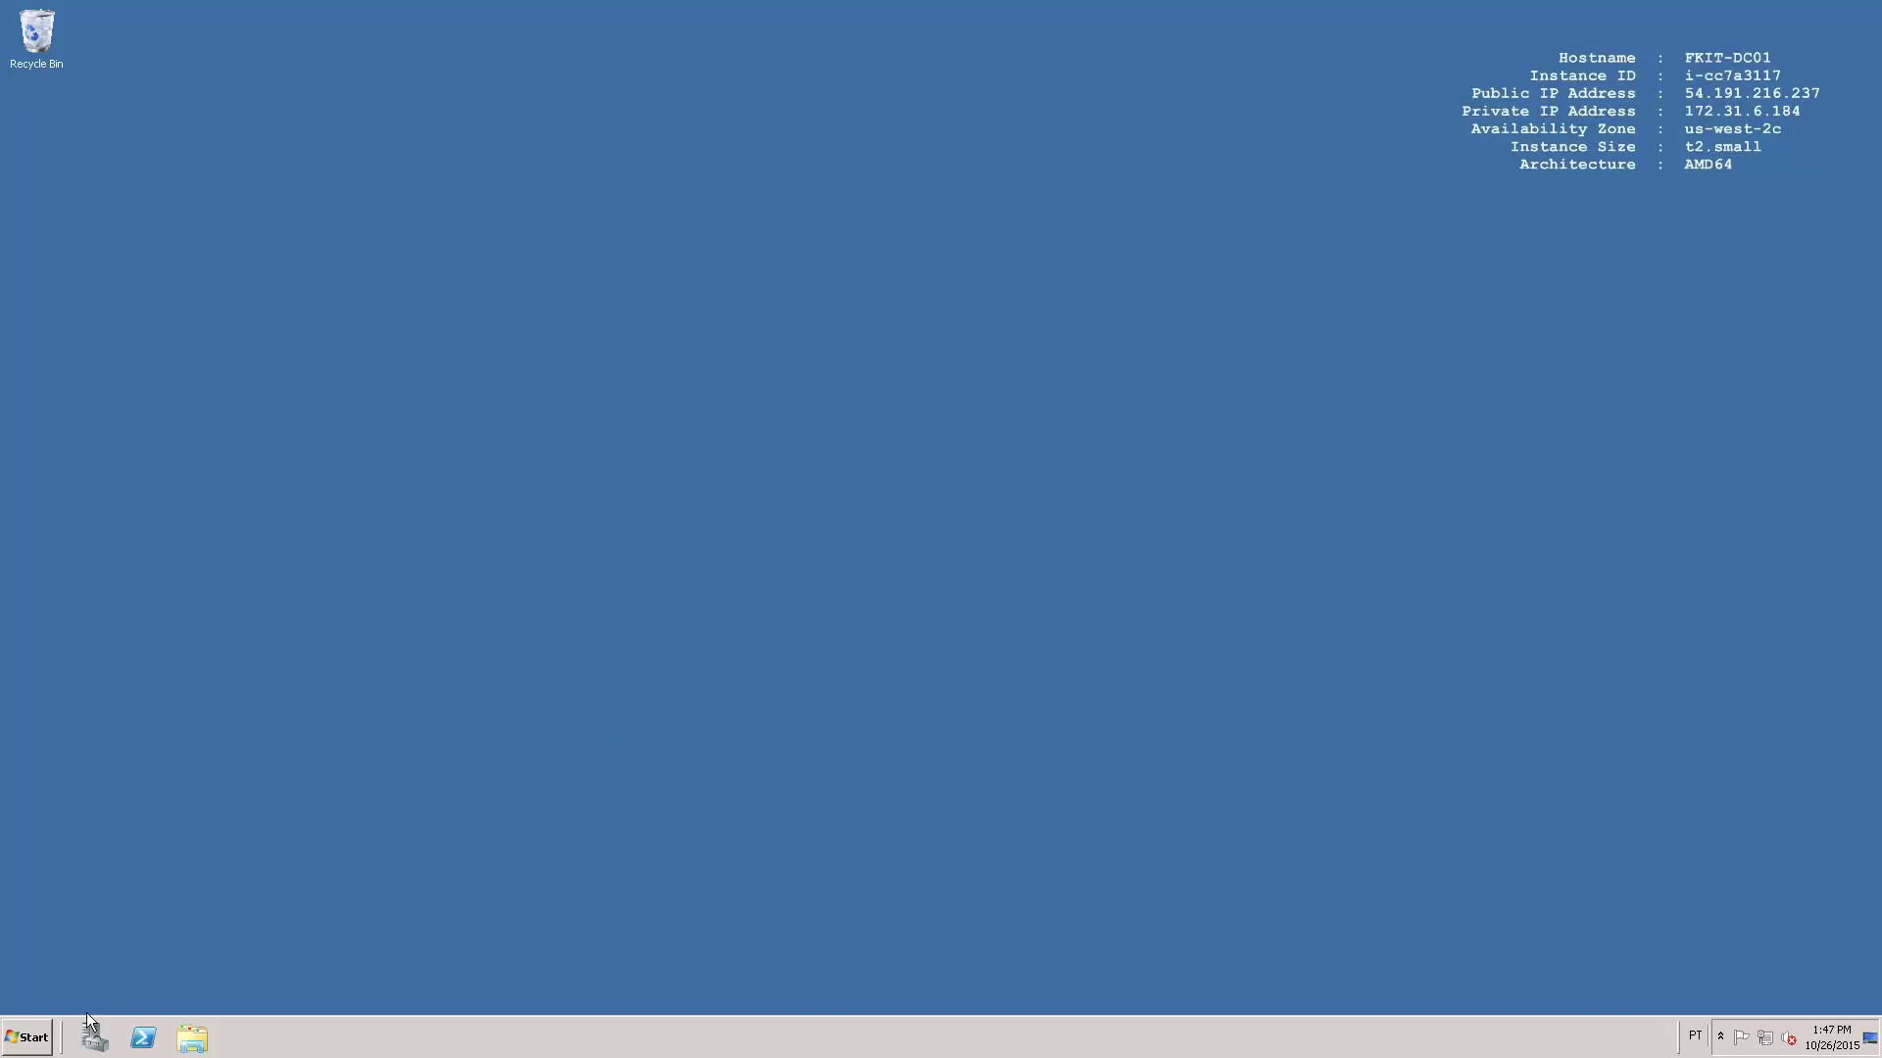
Launch Active Directory Users and Computers and show the fkit.local domain's Users container.
left_click(30, 1037)
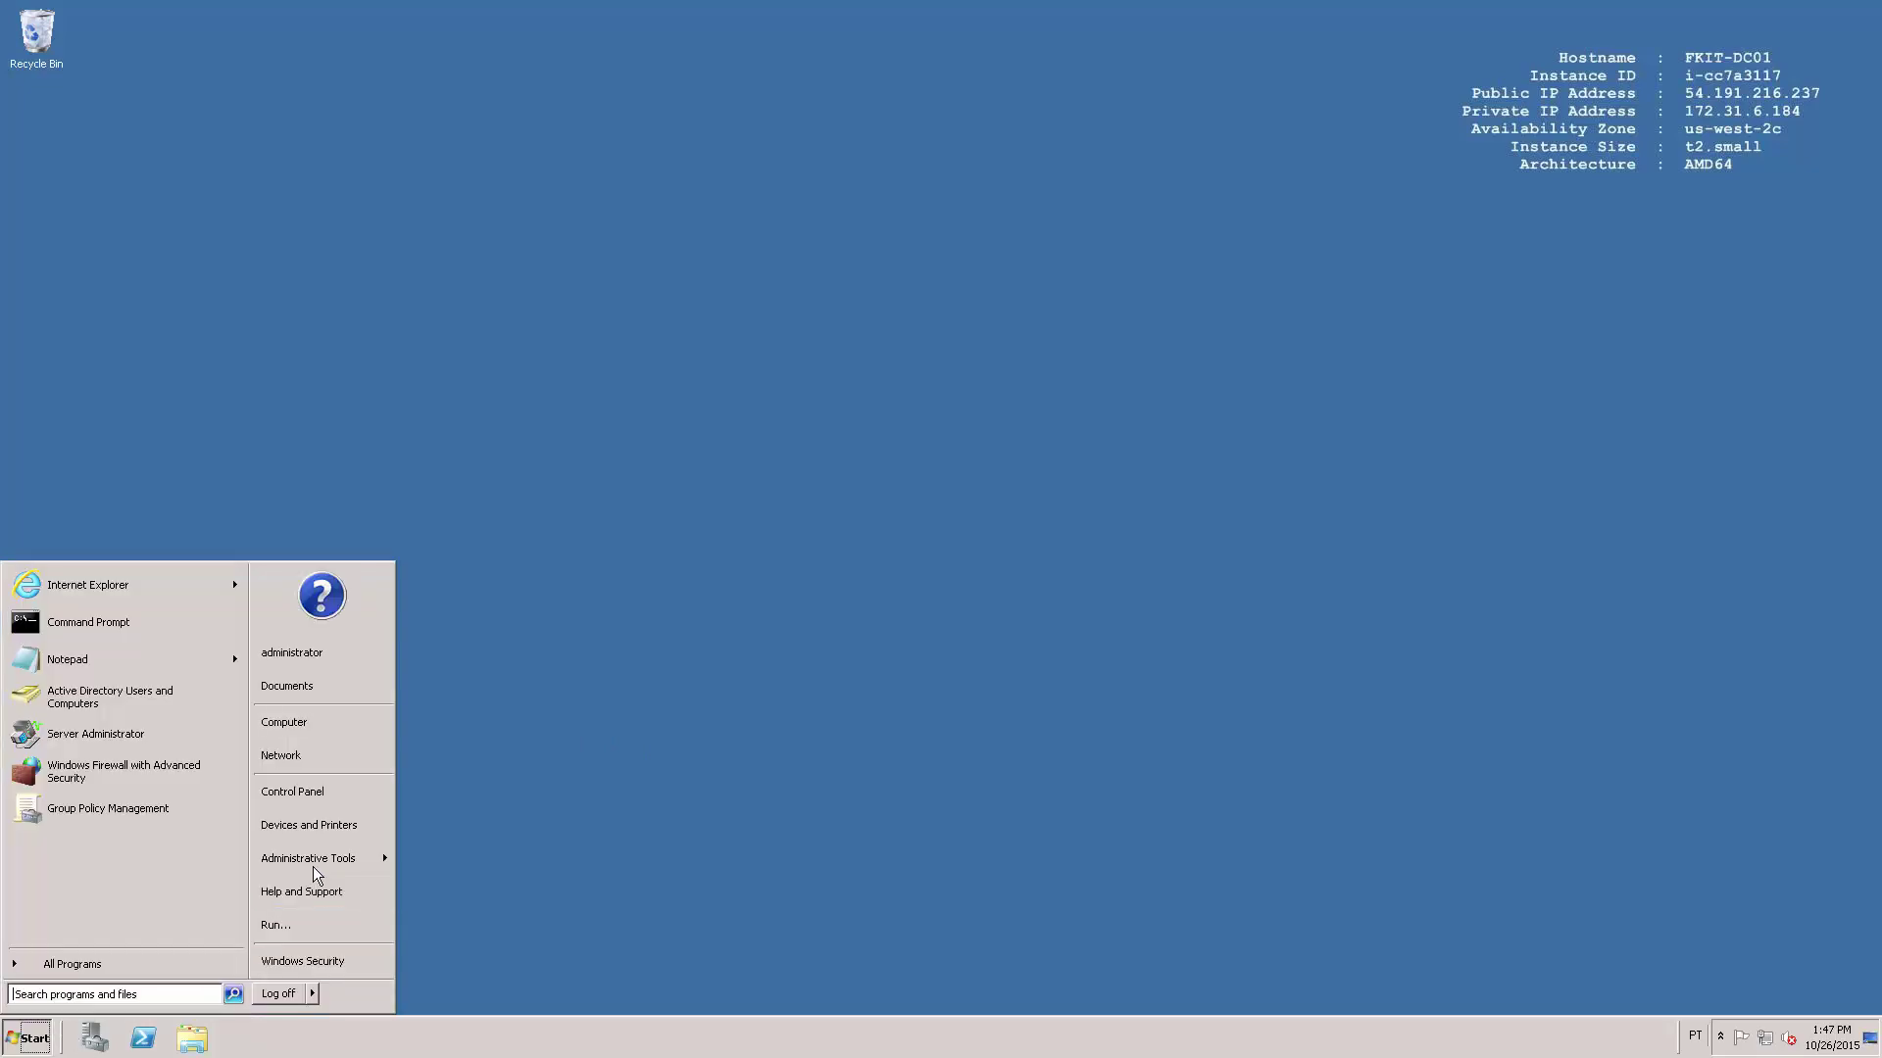
mouse_move(313, 863)
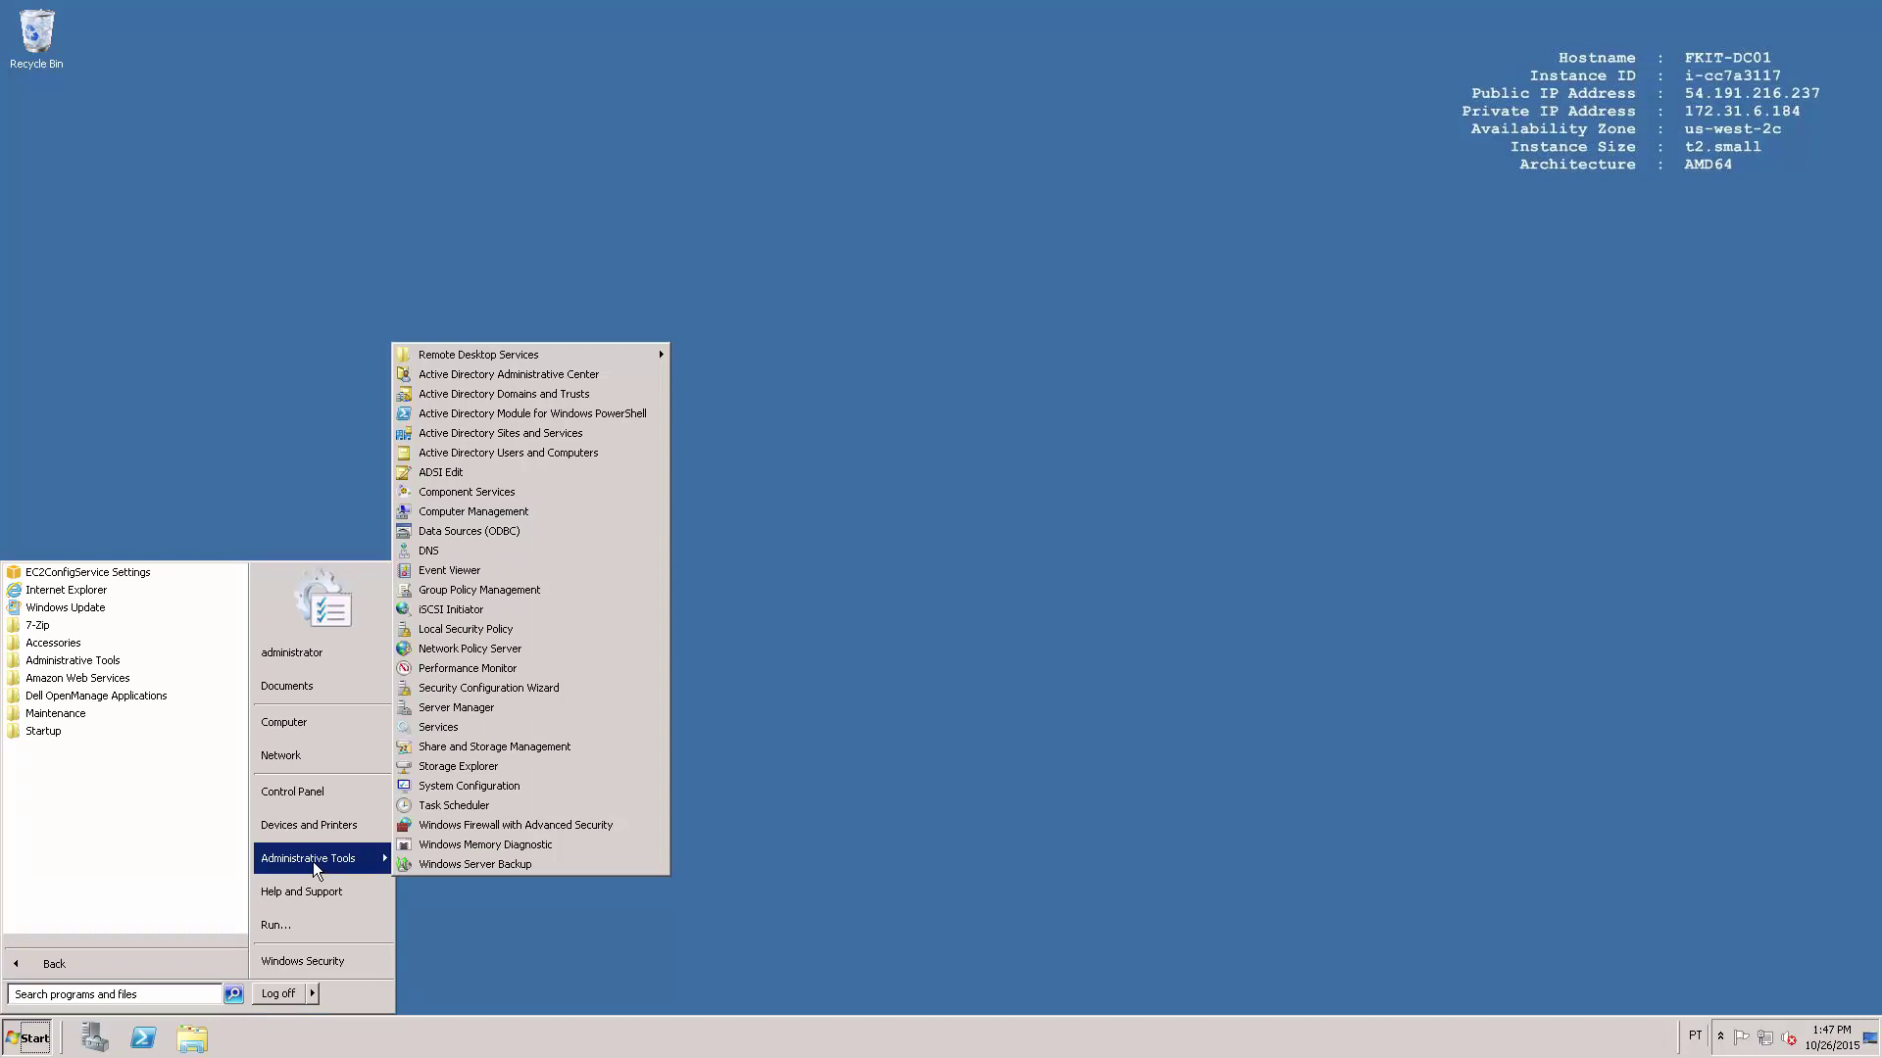
left_click(563, 465)
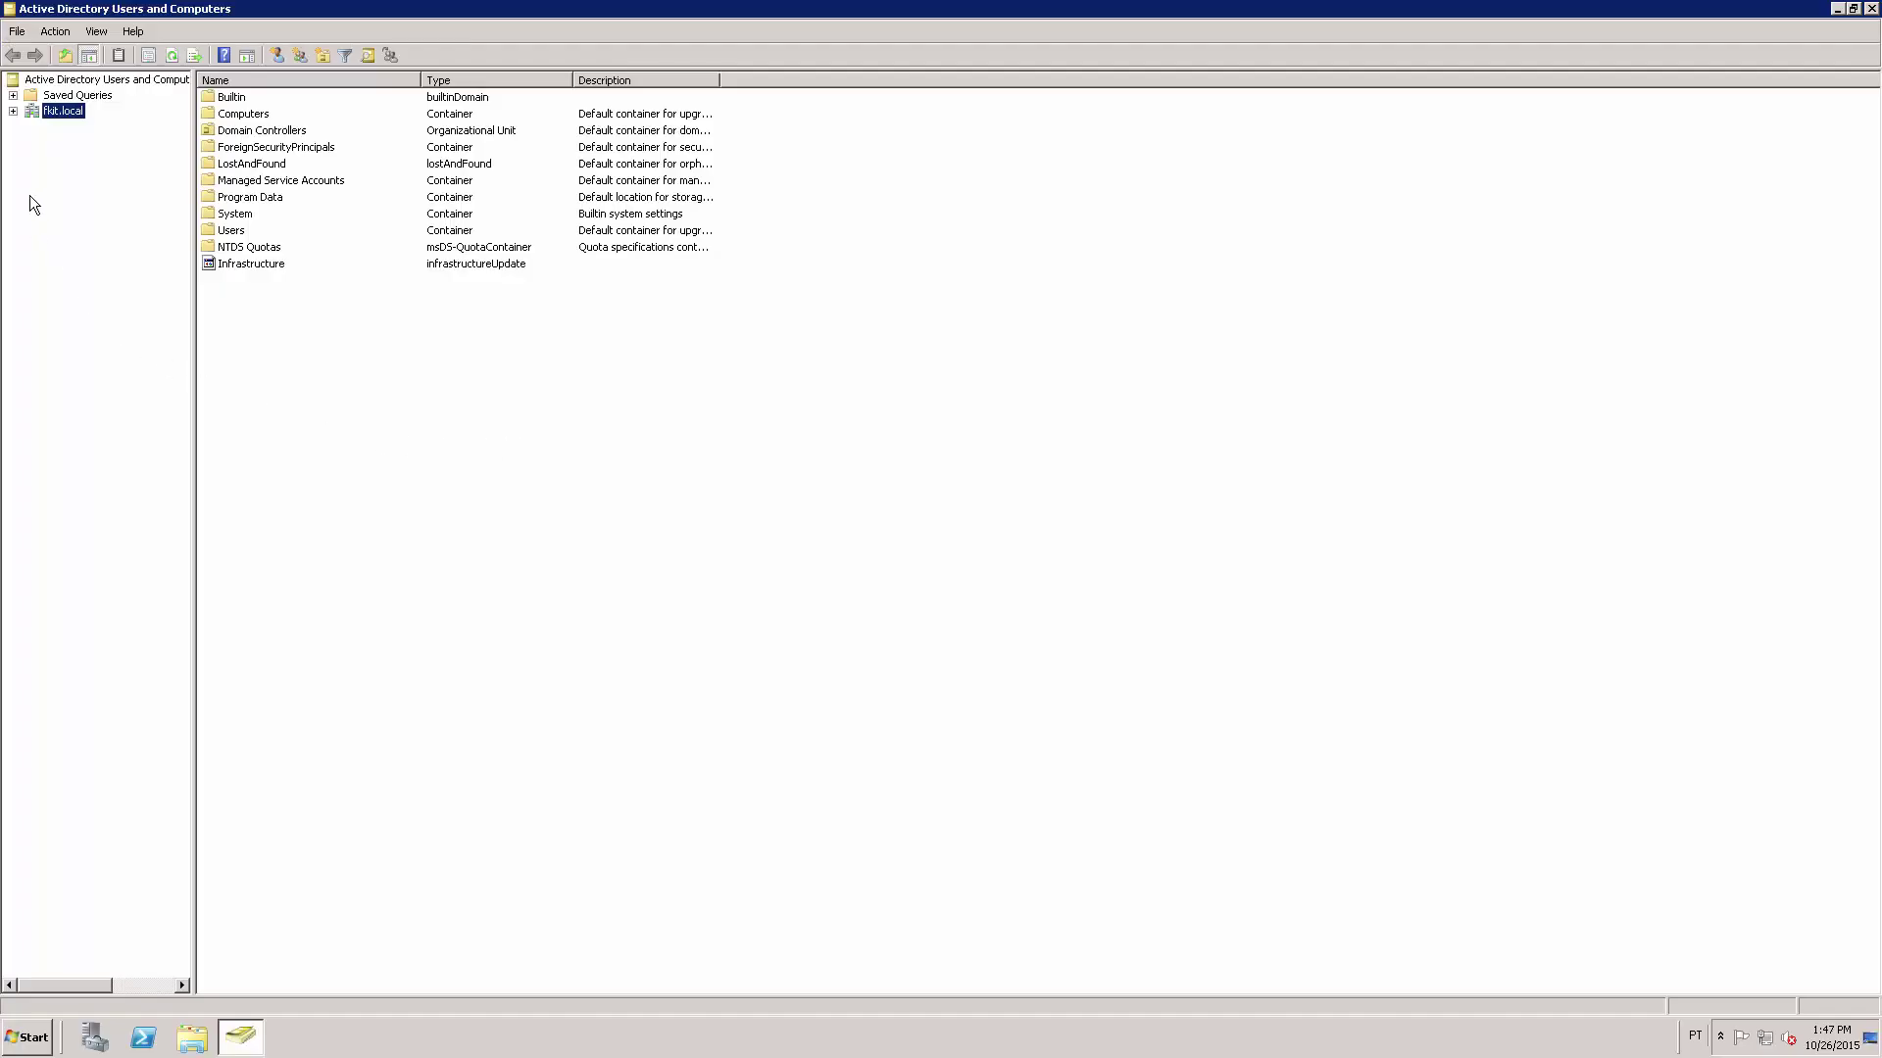
left_click(14, 111)
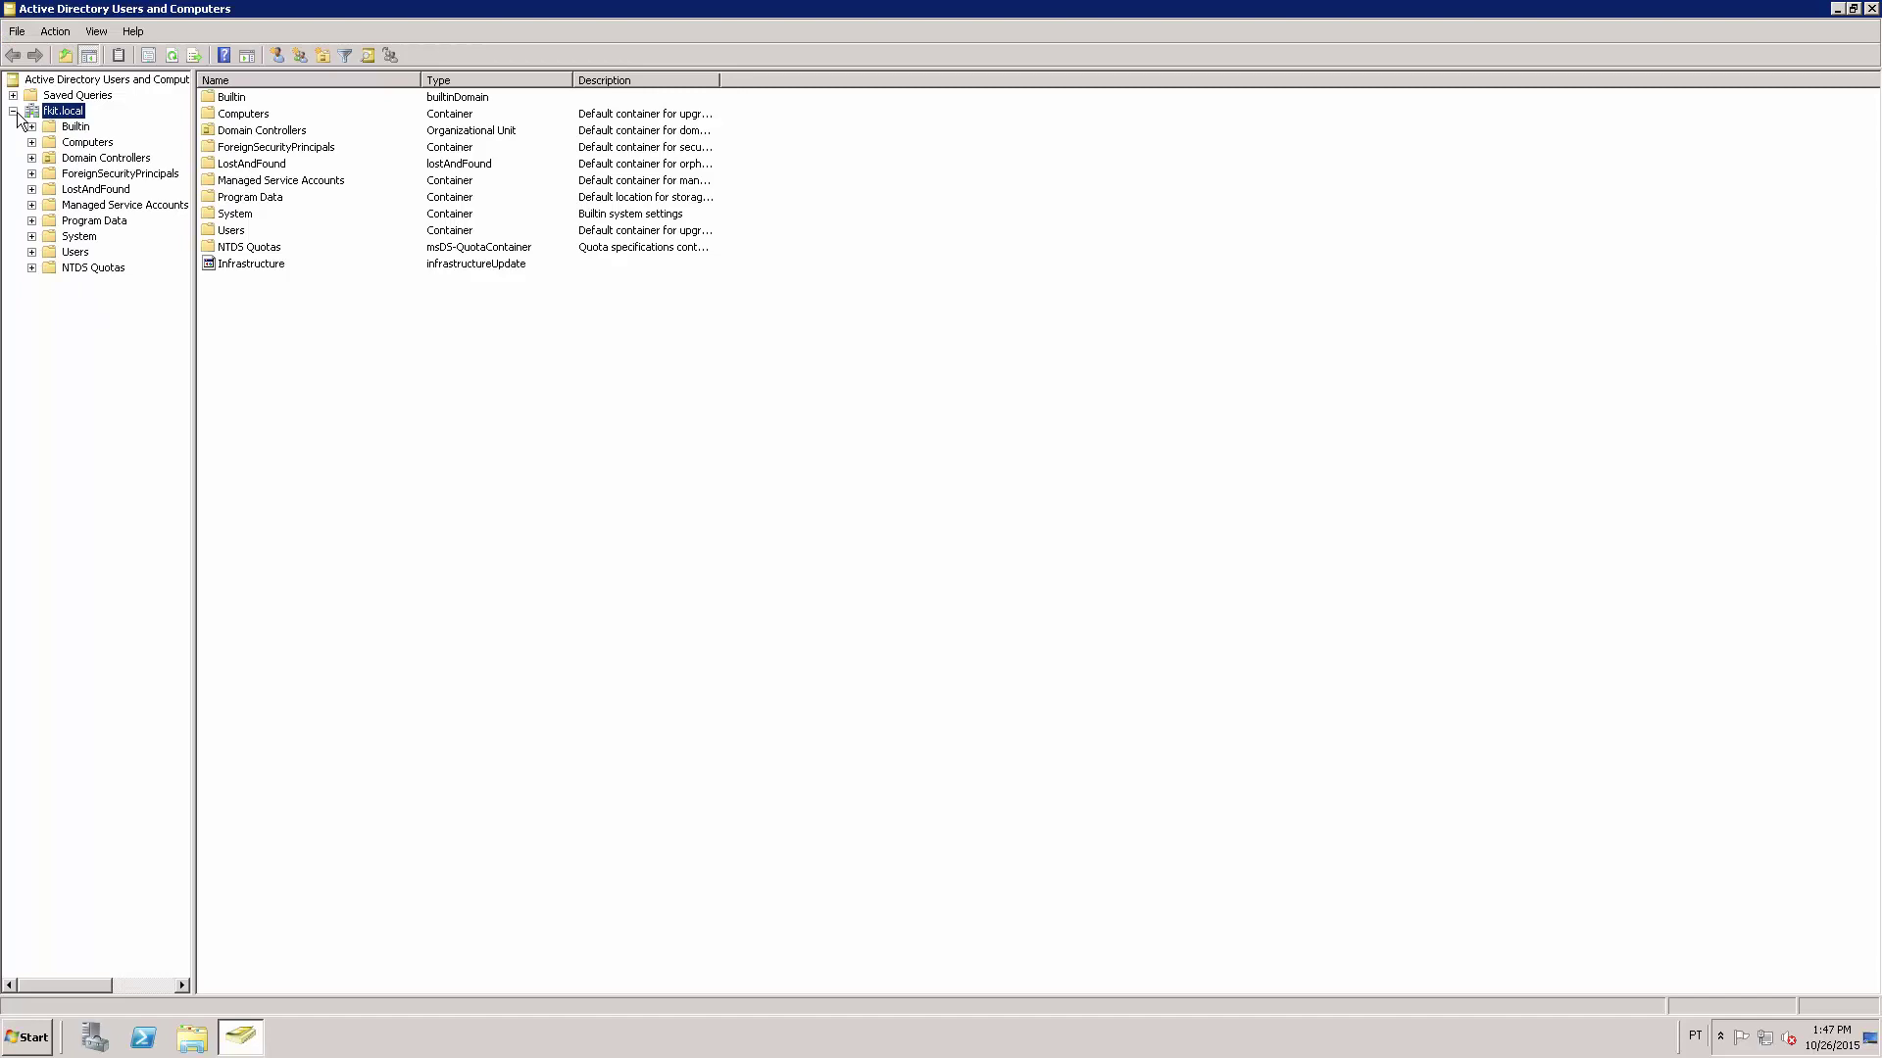
left_click(68, 257)
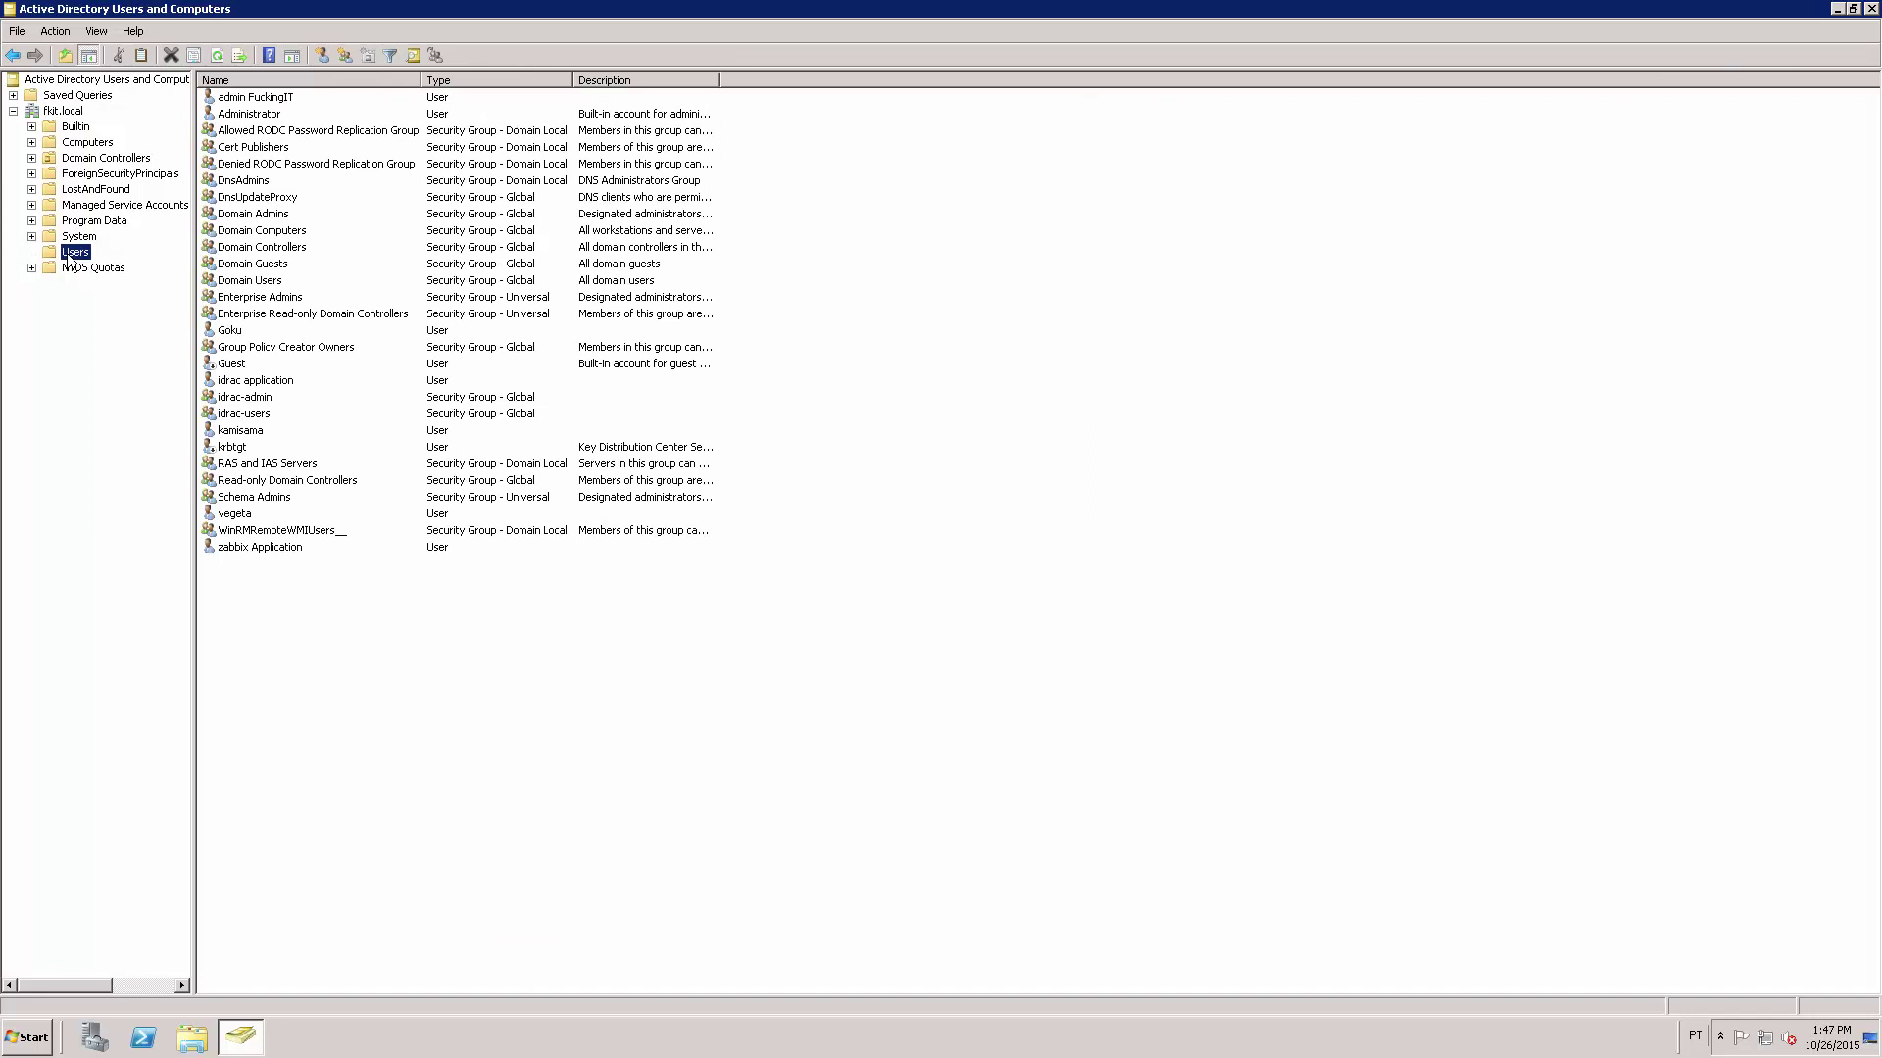
Create a new group named CISCO - USERS in the Users container.
right_click(344, 654)
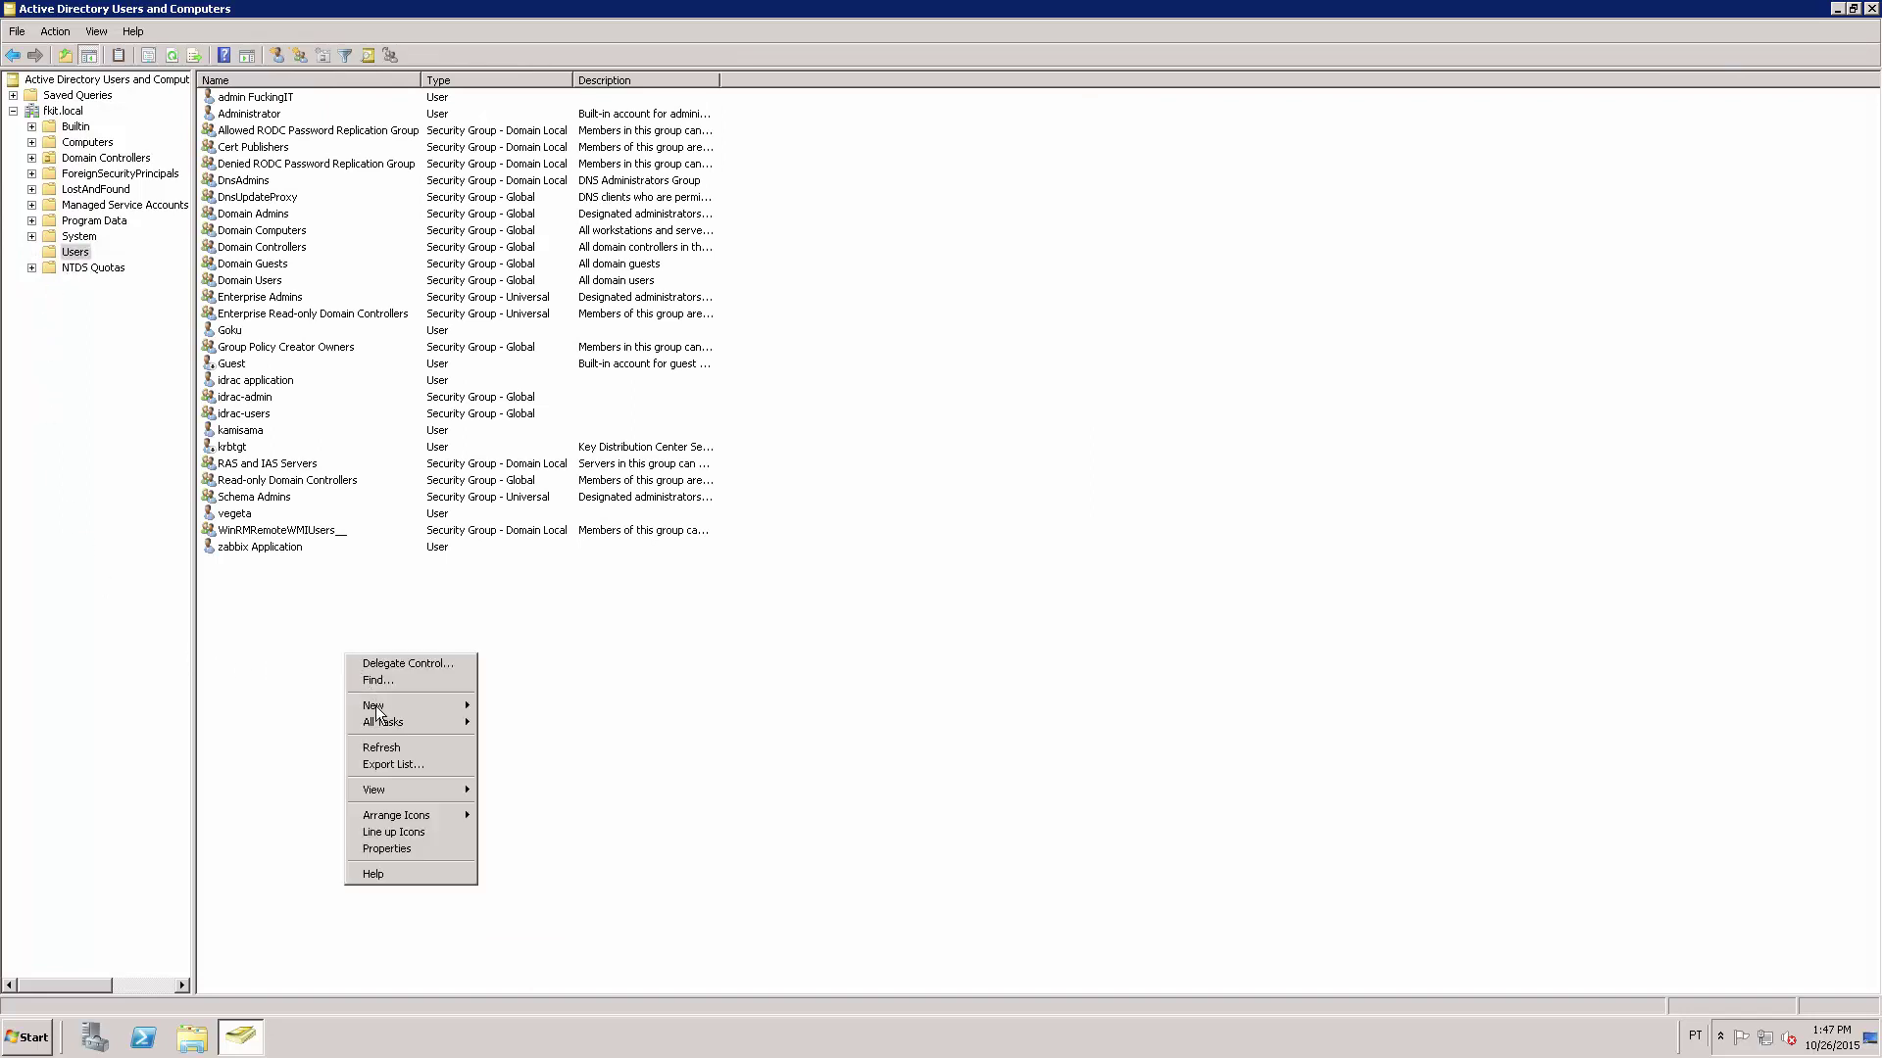
mouse_move(374, 706)
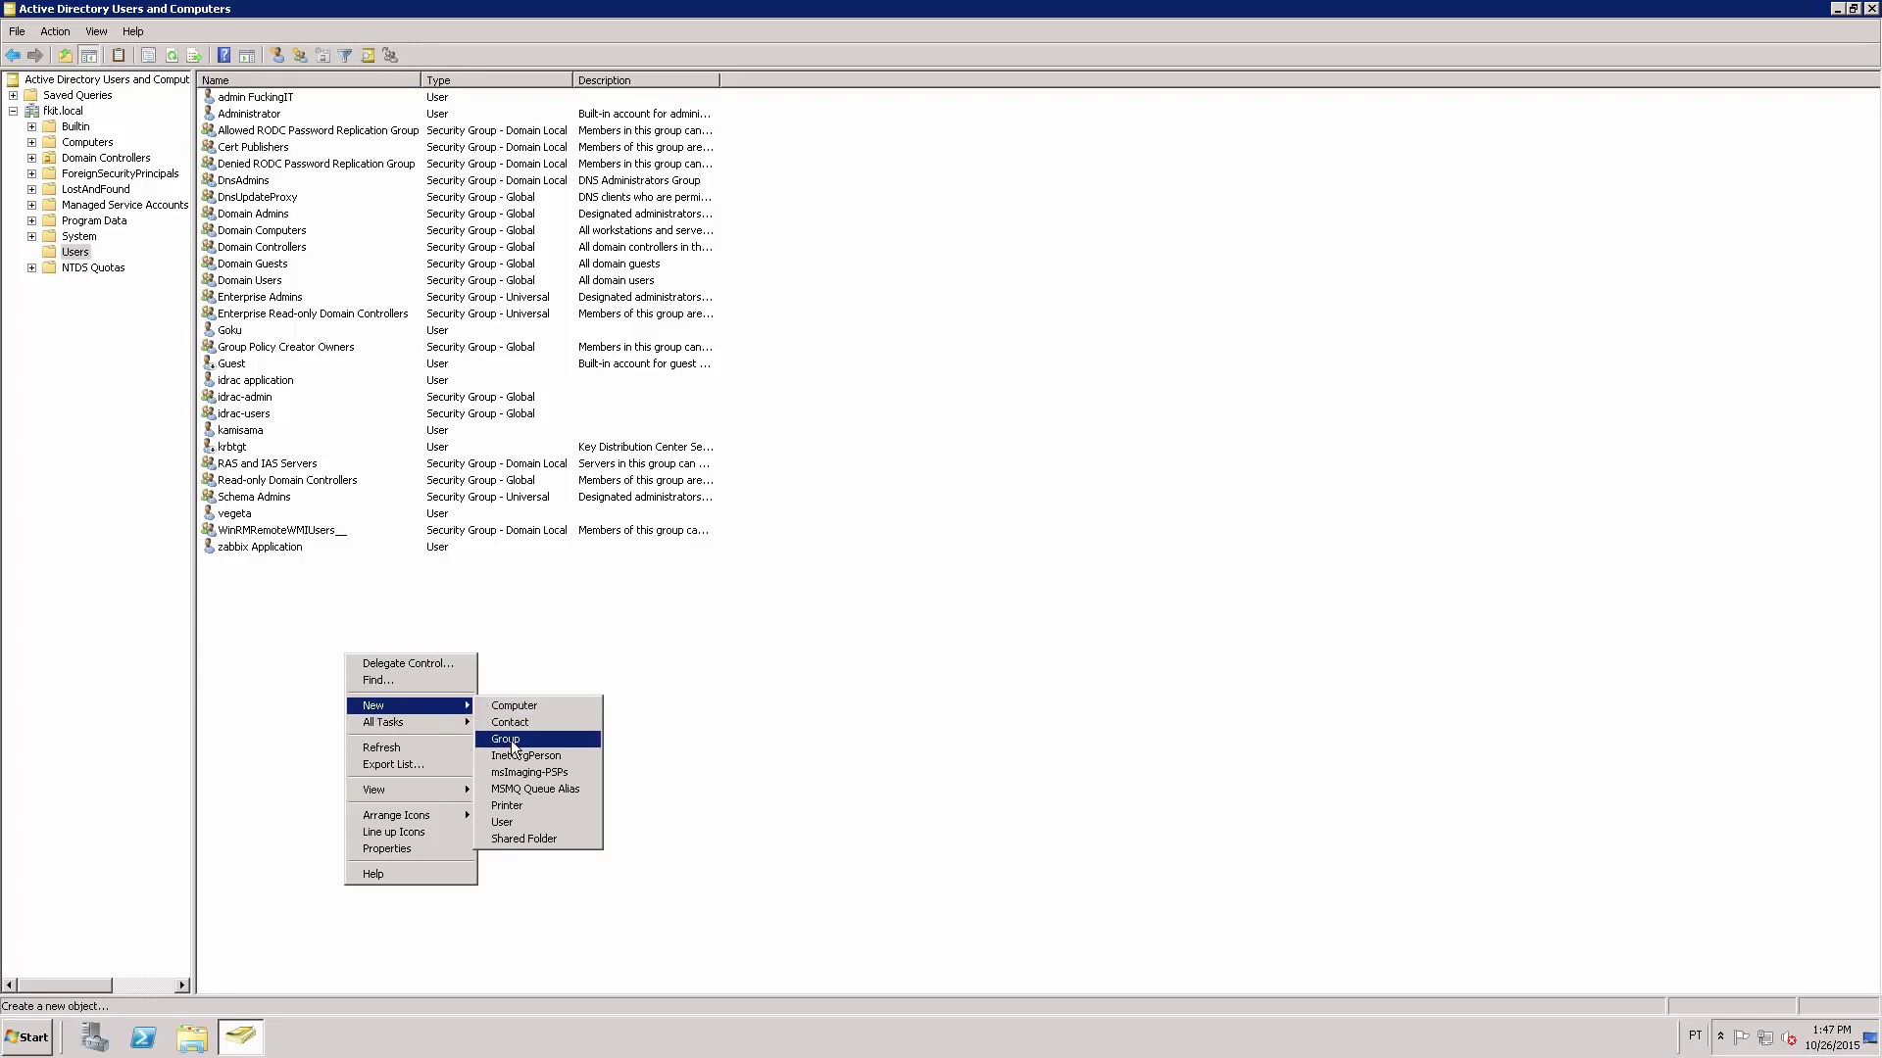
left_click(552, 753)
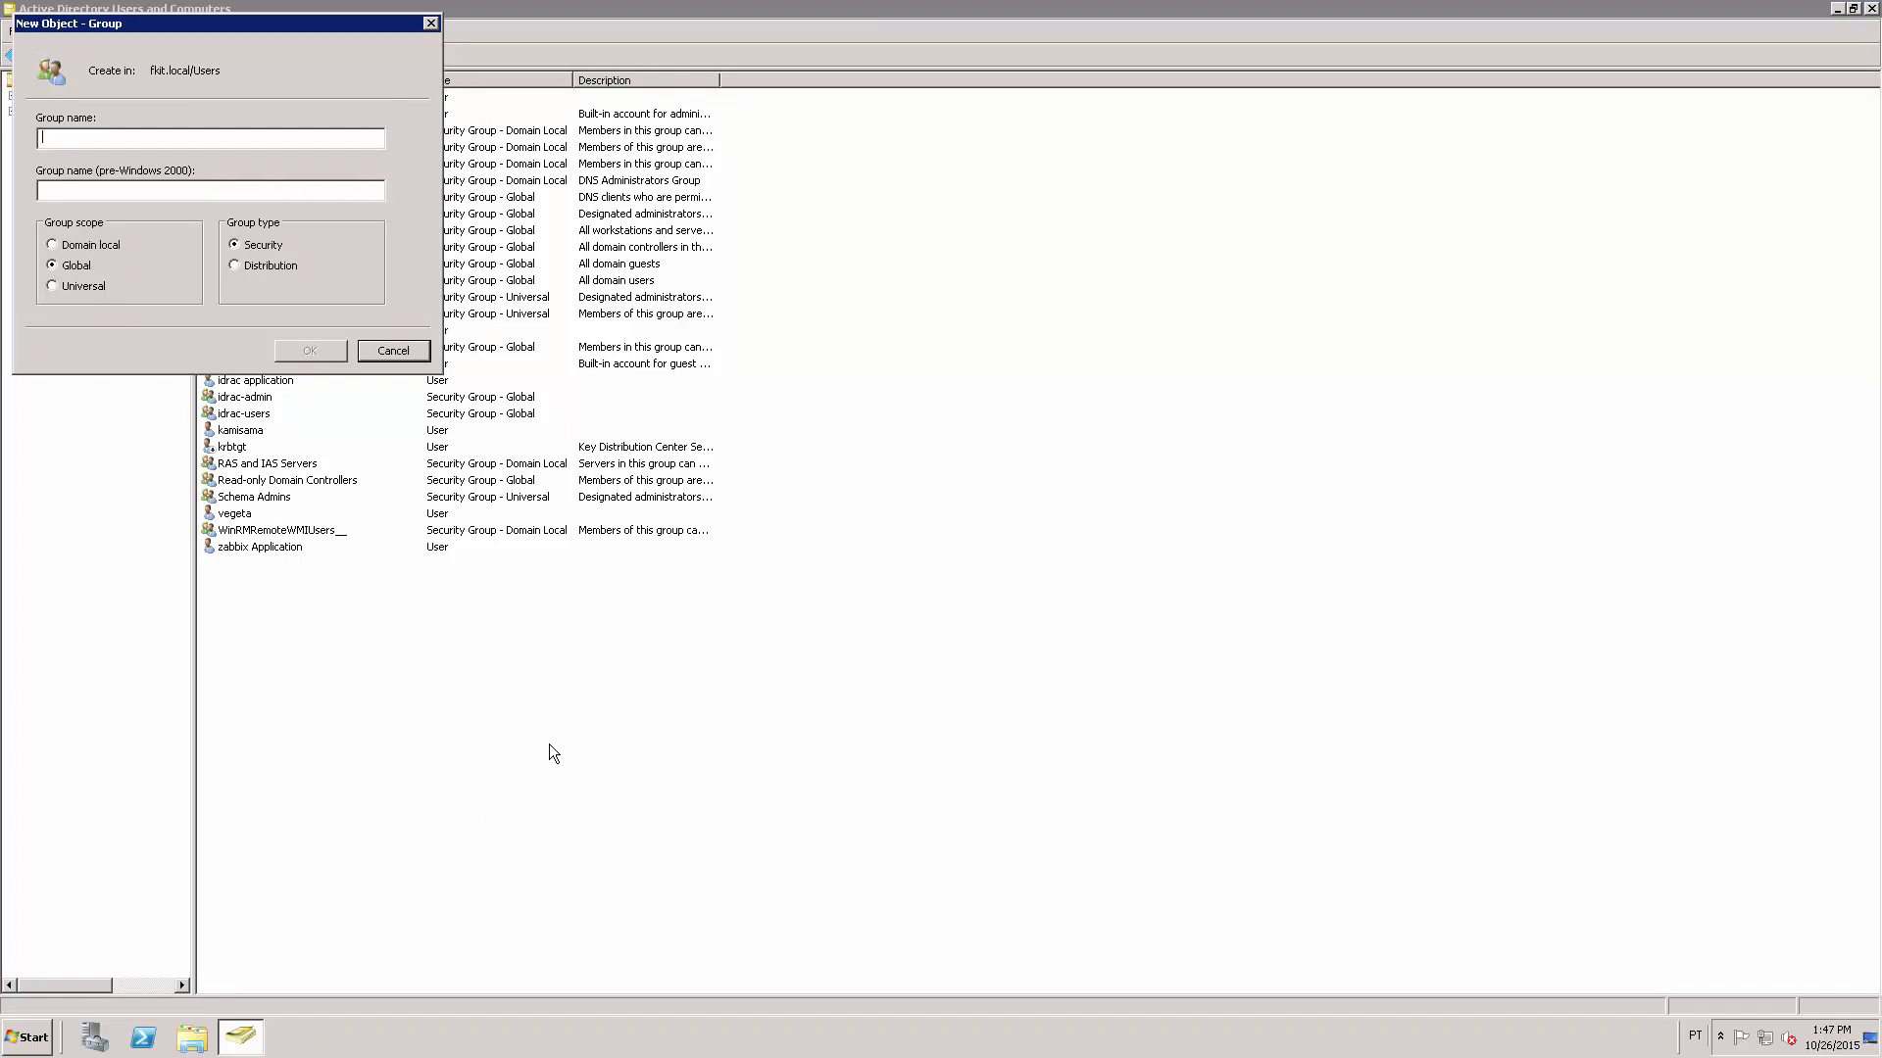
type("CI")
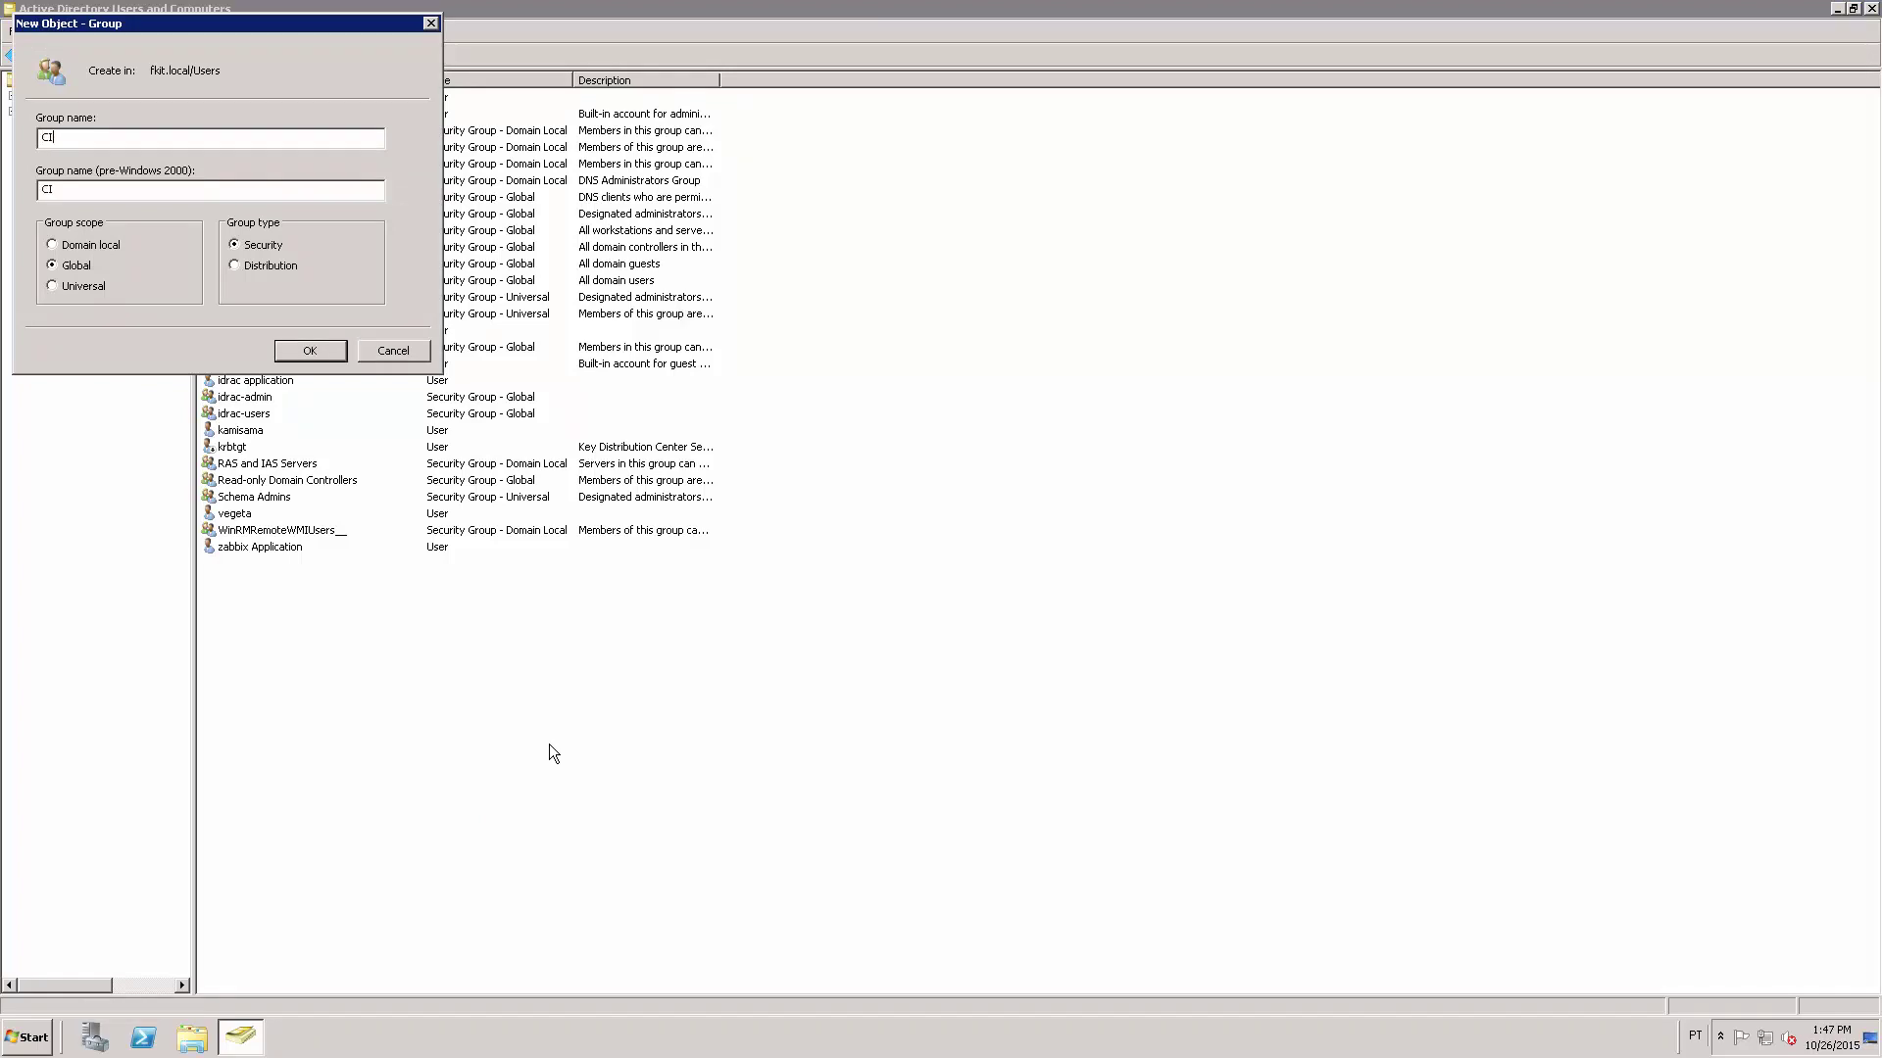
type("SCO - USERS")
left_click(309, 351)
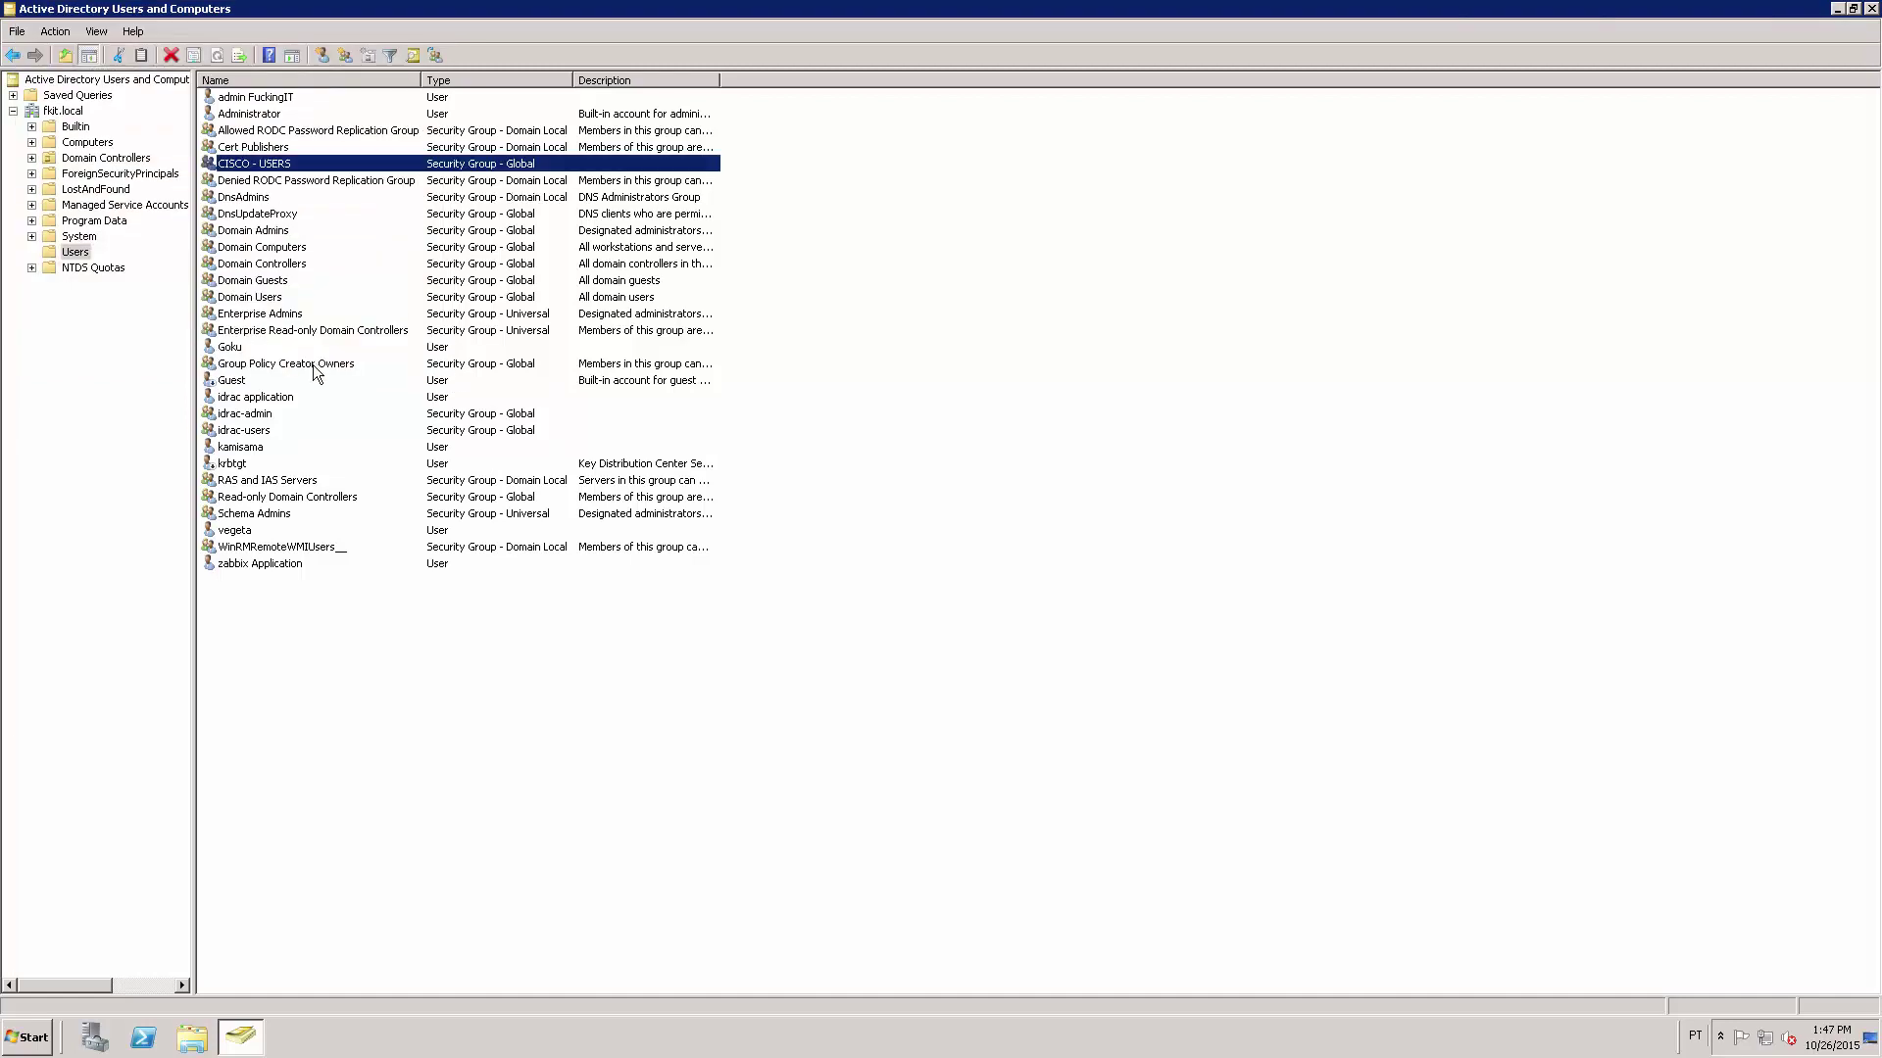
Create a second new group named CISCO - ADMINS in the Users container.
left_click(436, 630)
right_click(436, 630)
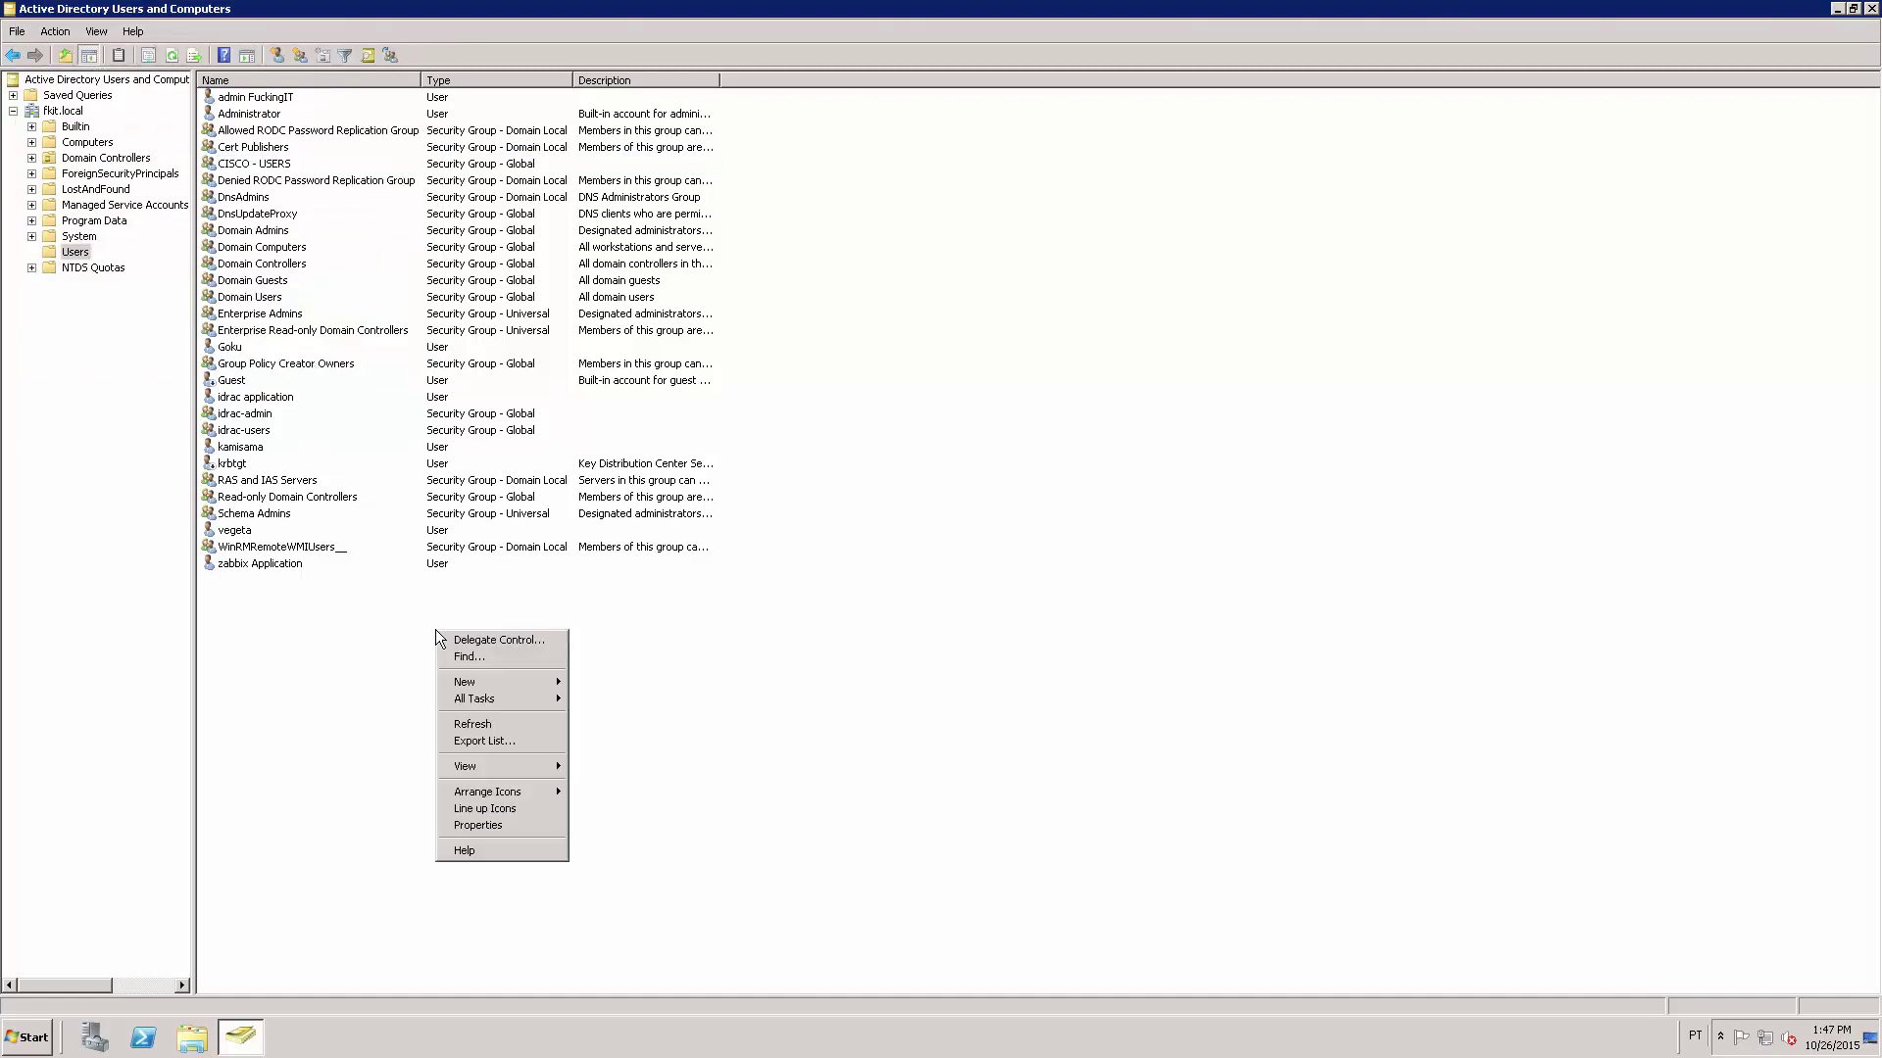
mouse_move(468, 683)
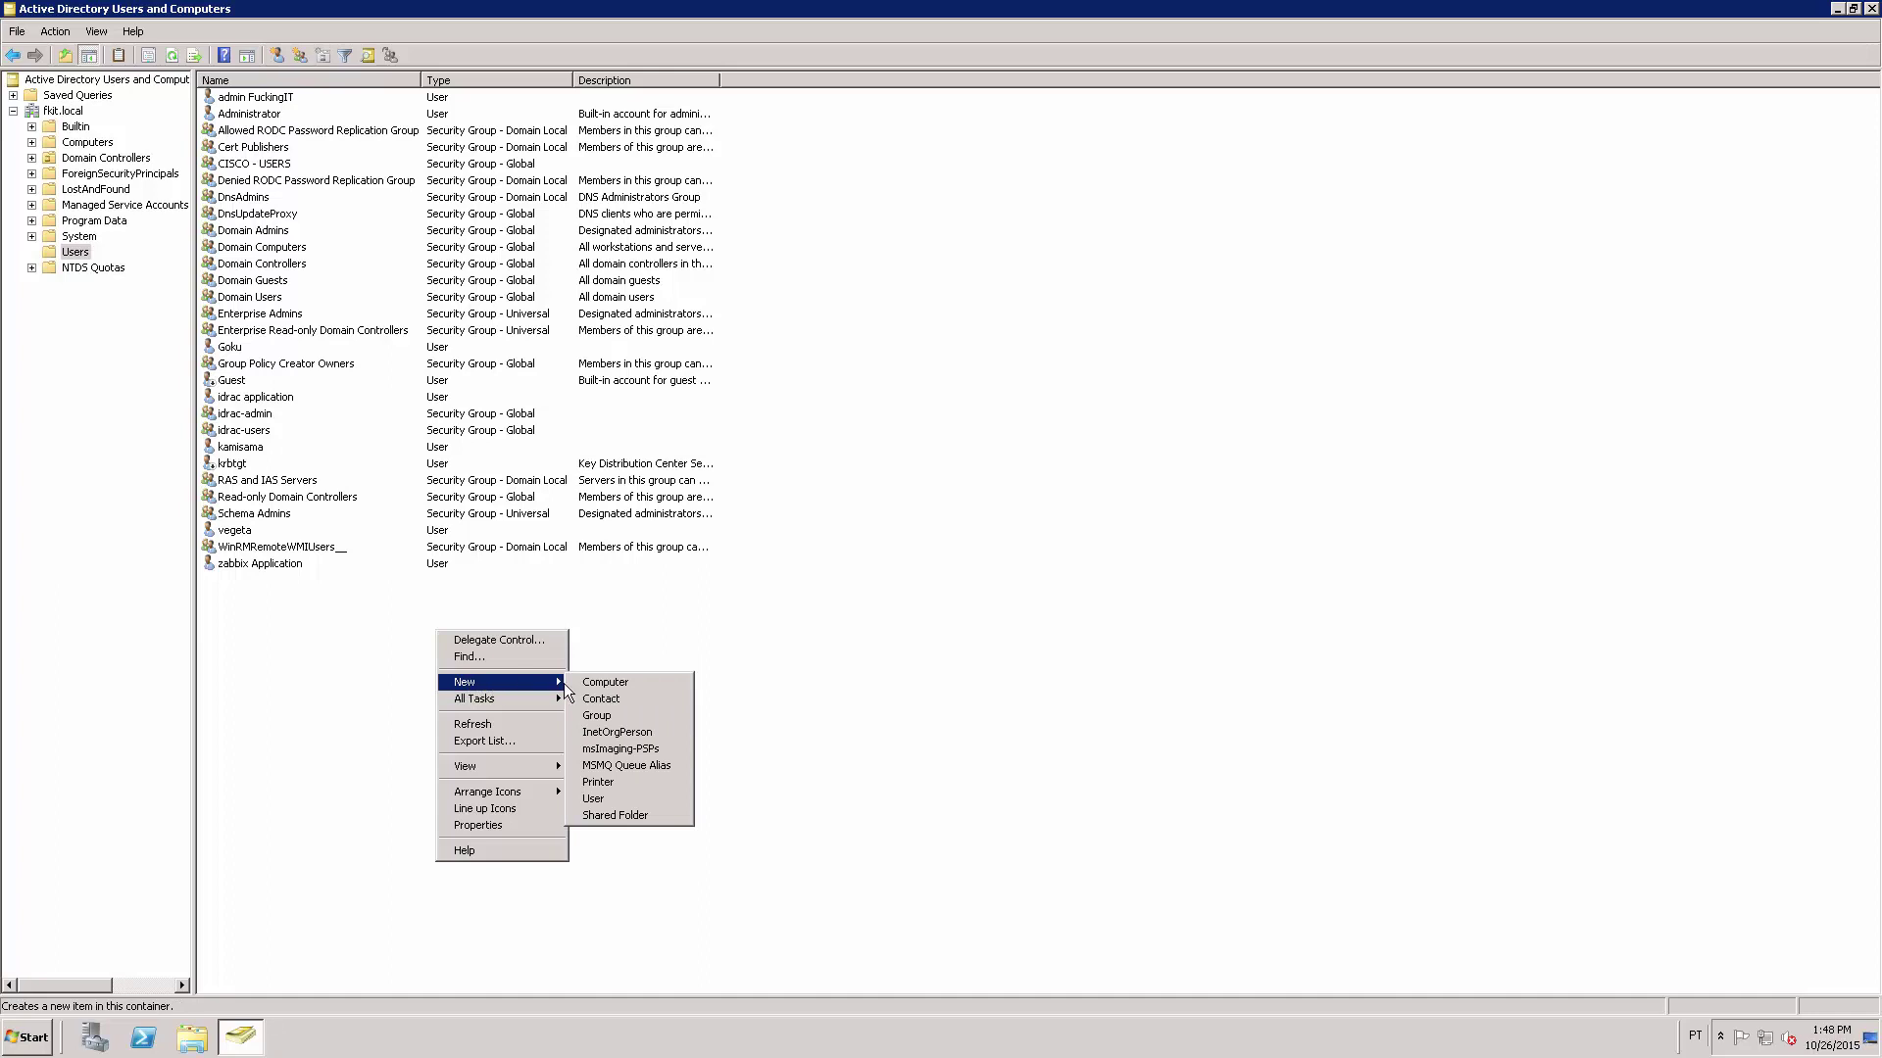
left_click(631, 719)
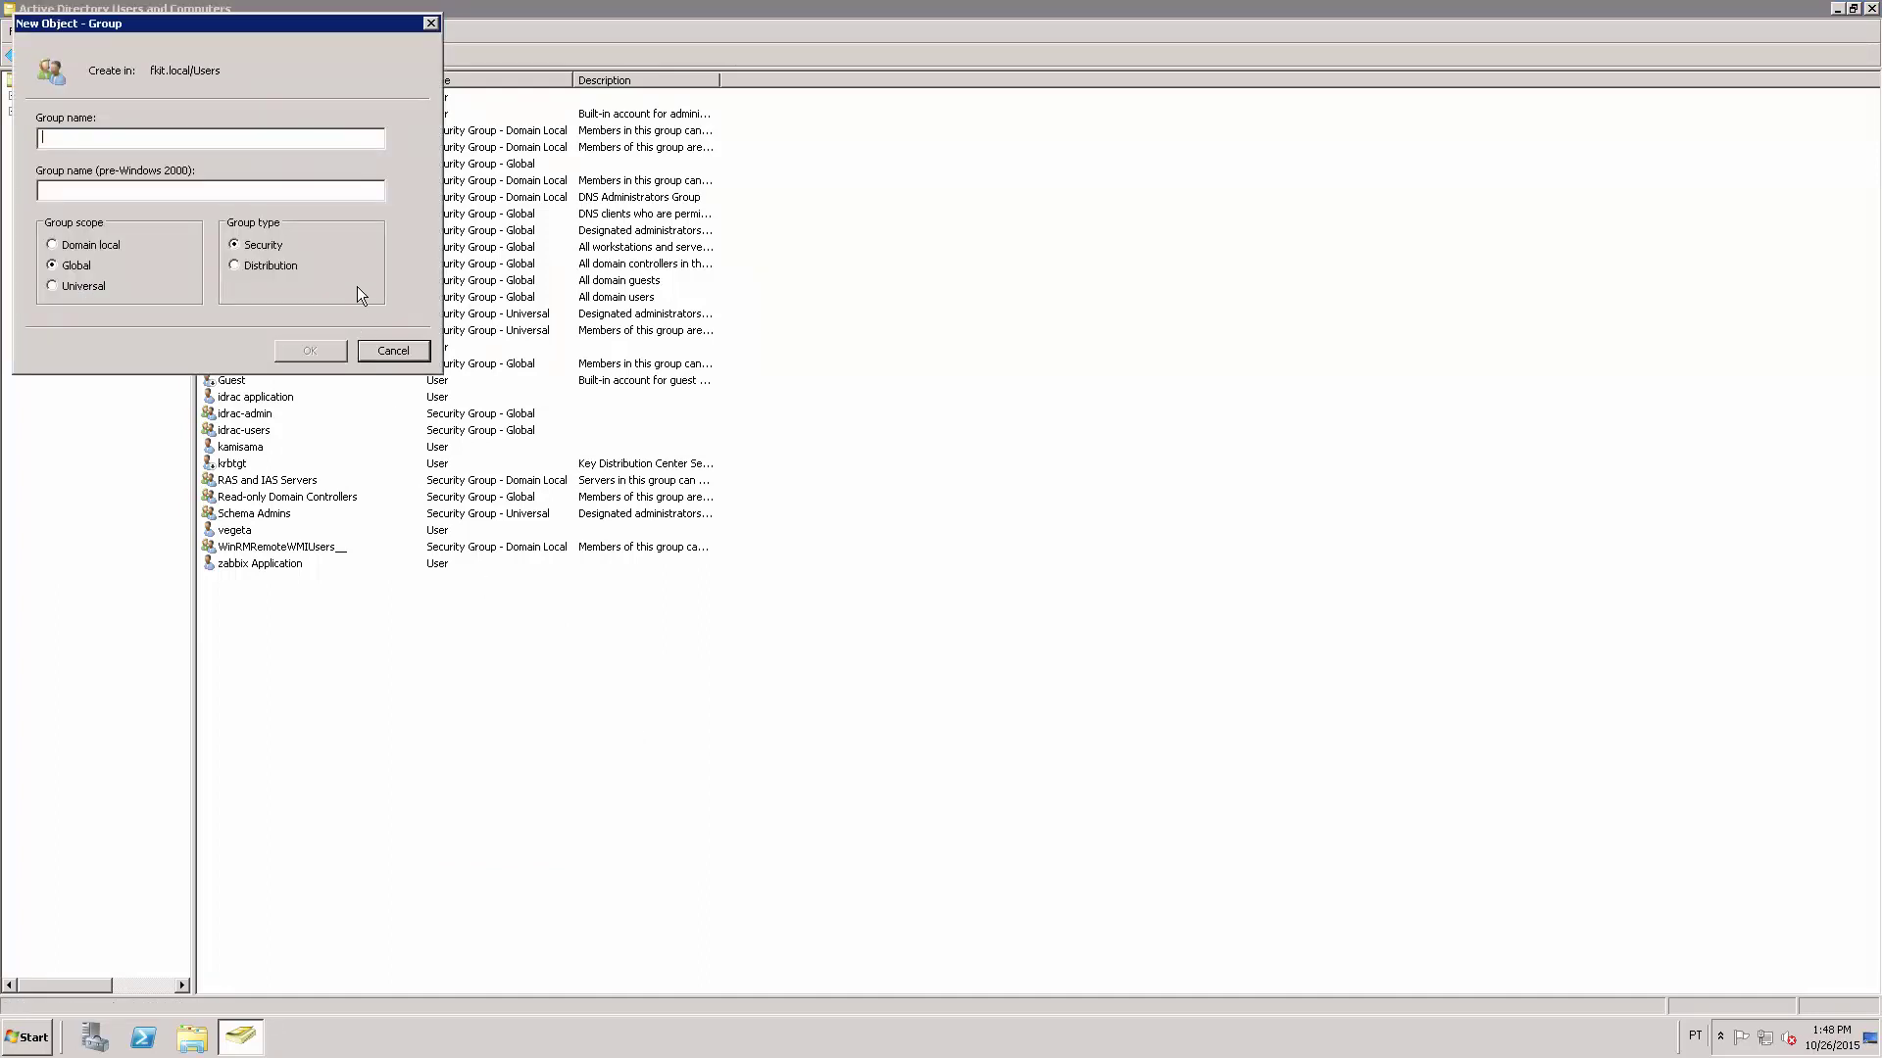
type("C")
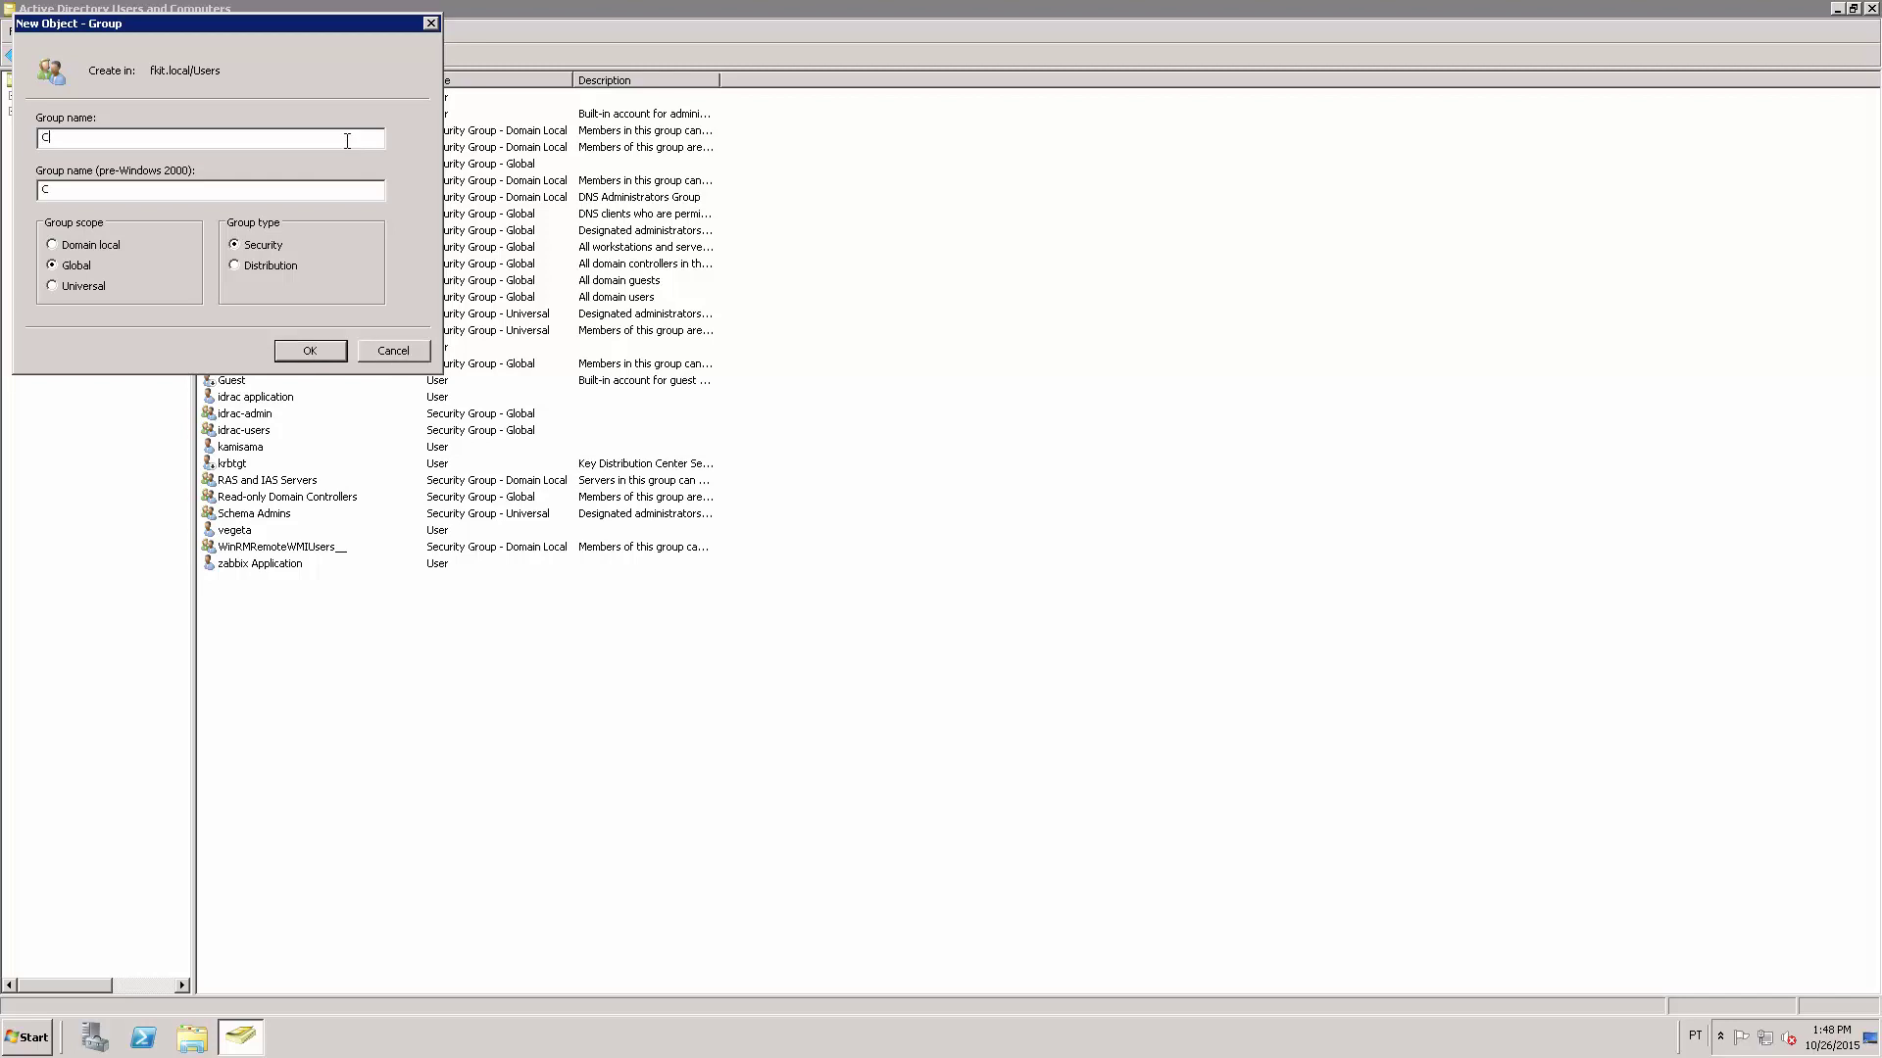
type("ISCO - ADMINS")
left_click(310, 351)
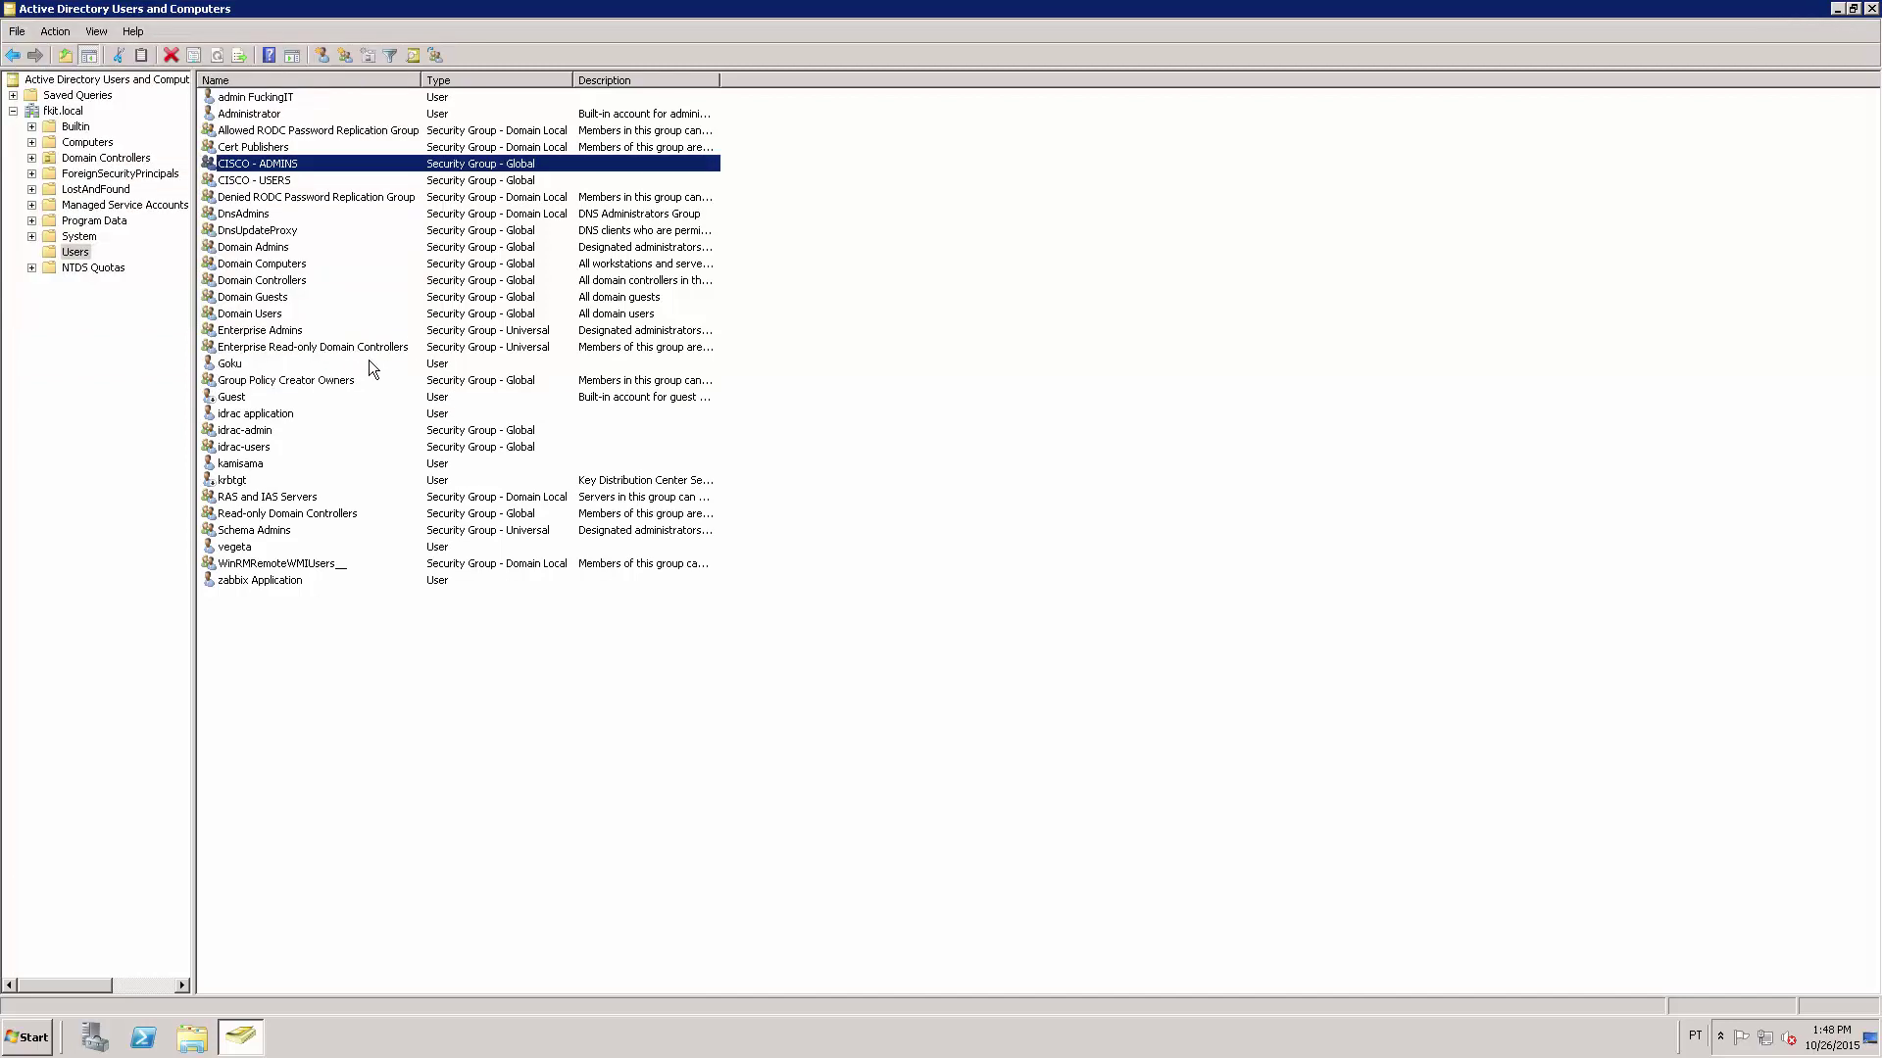
On the CISCO - USERS Members tab, add one domain user account and save the group properties.
left_click(323, 179)
left_click(325, 162, "ctrl")
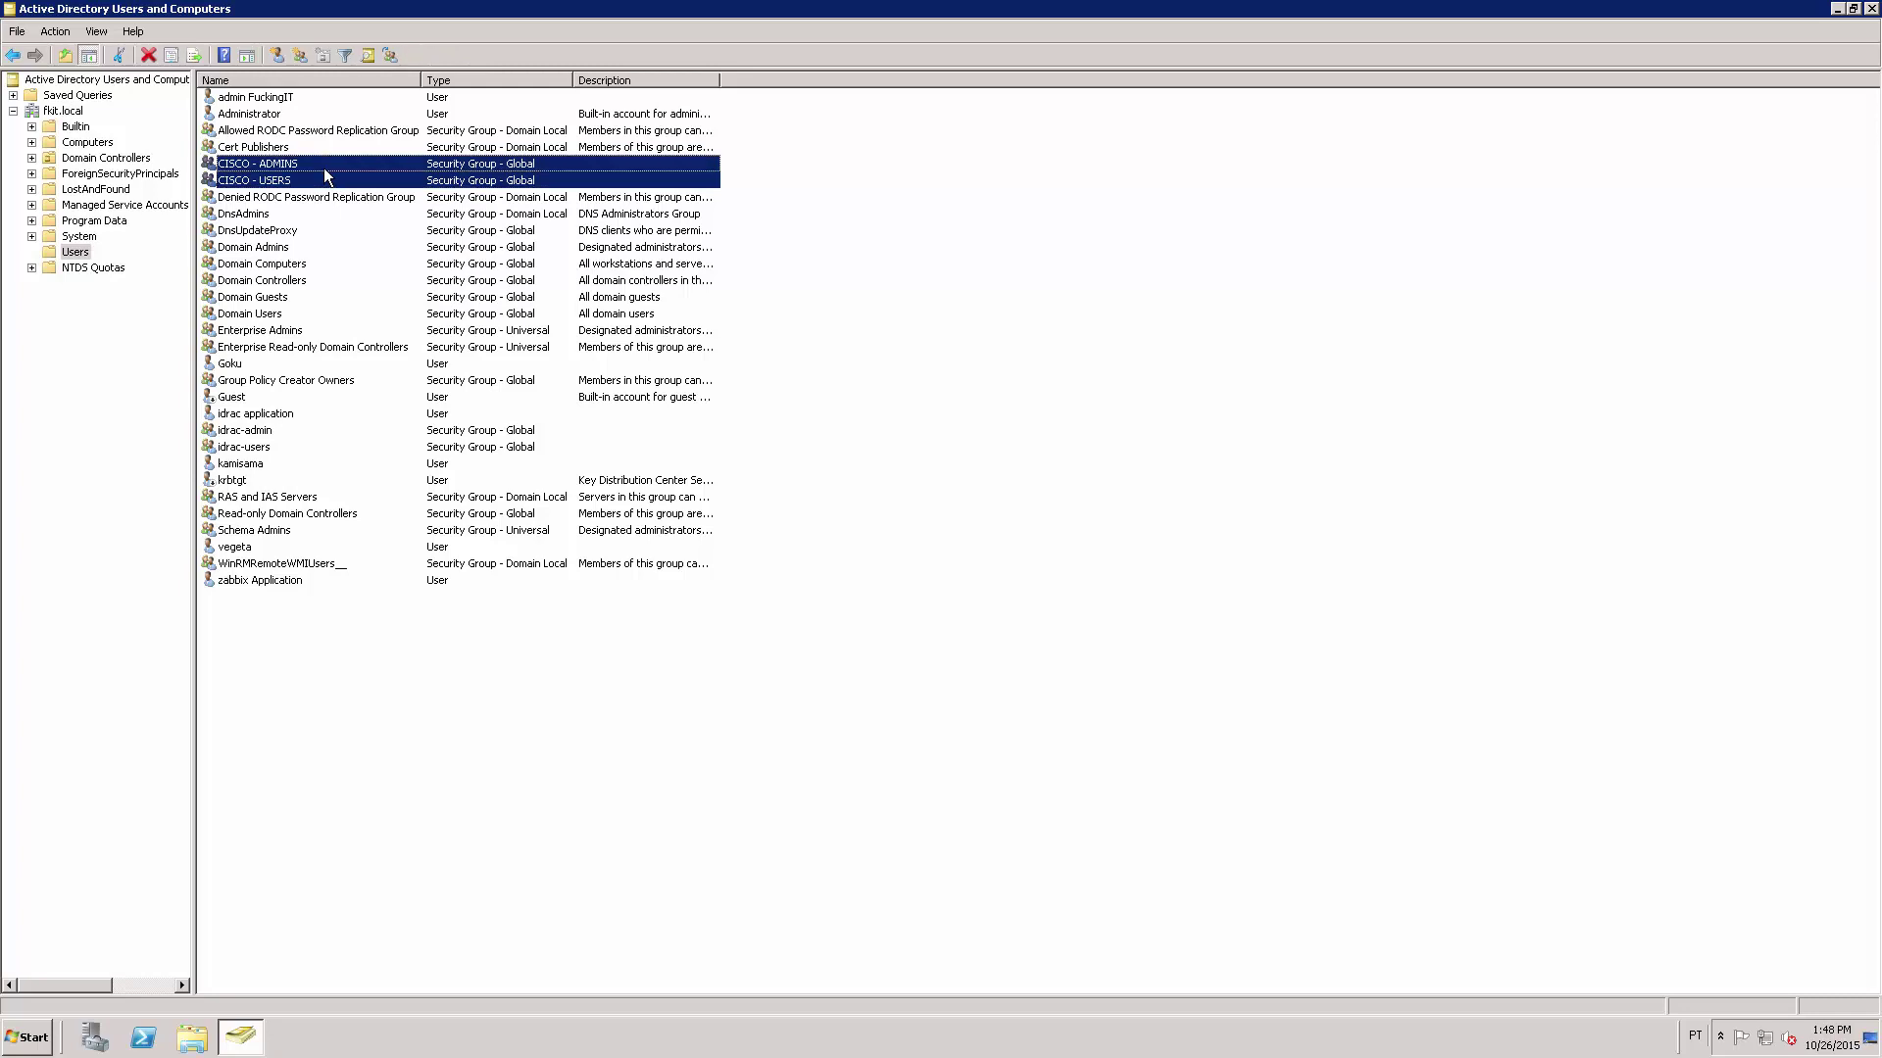
left_click(323, 179)
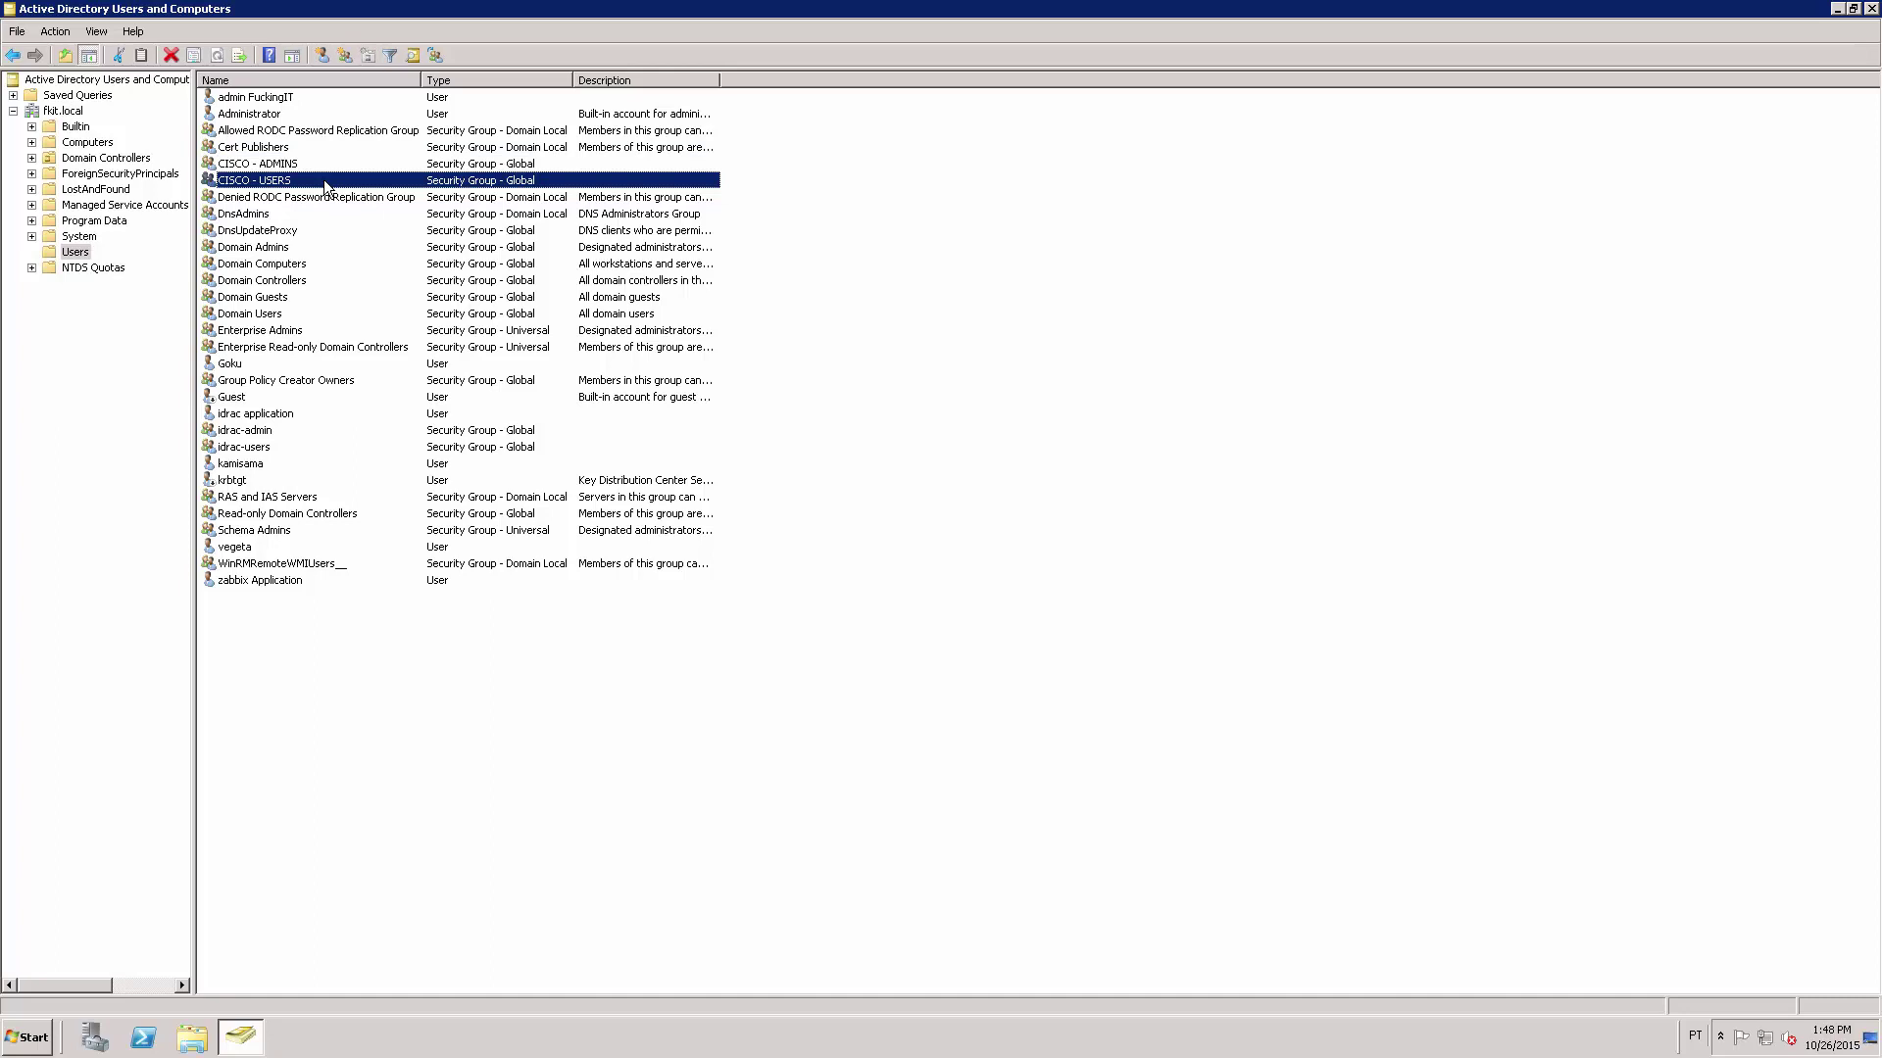
double_click(323, 179)
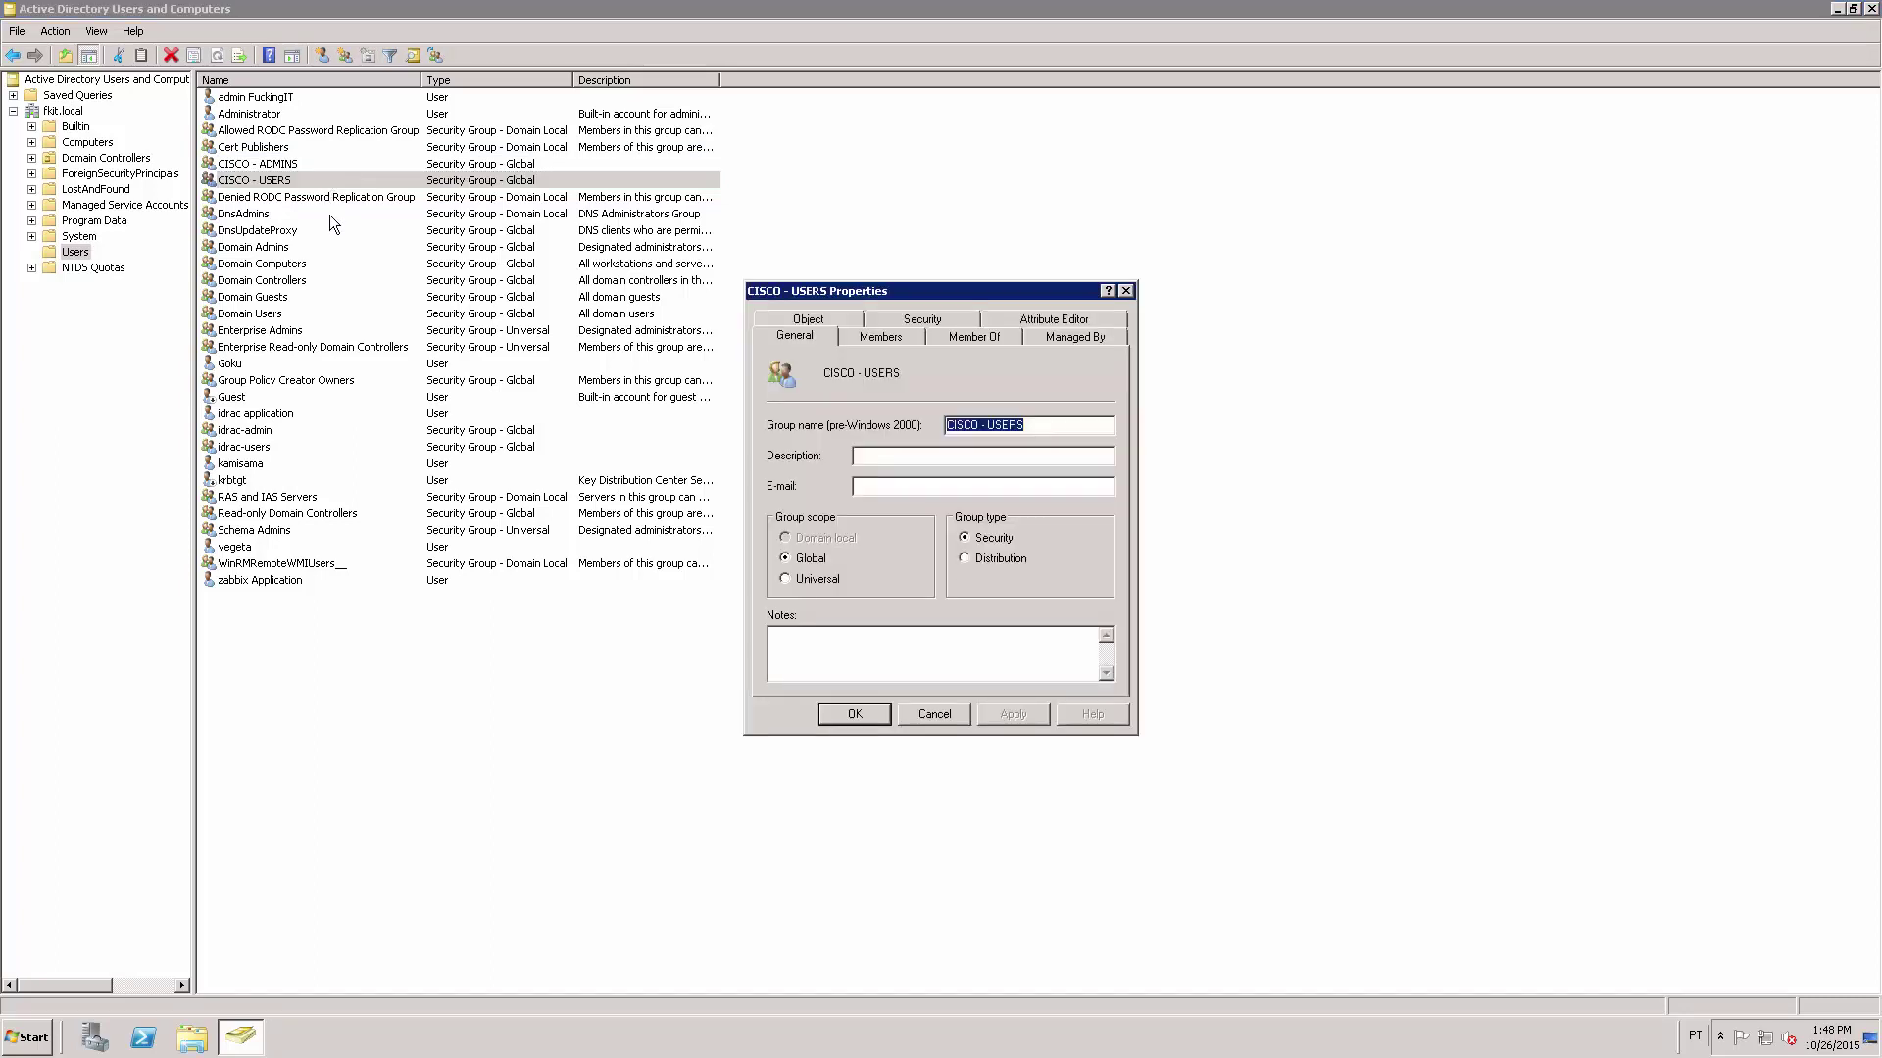
left_click(880, 338)
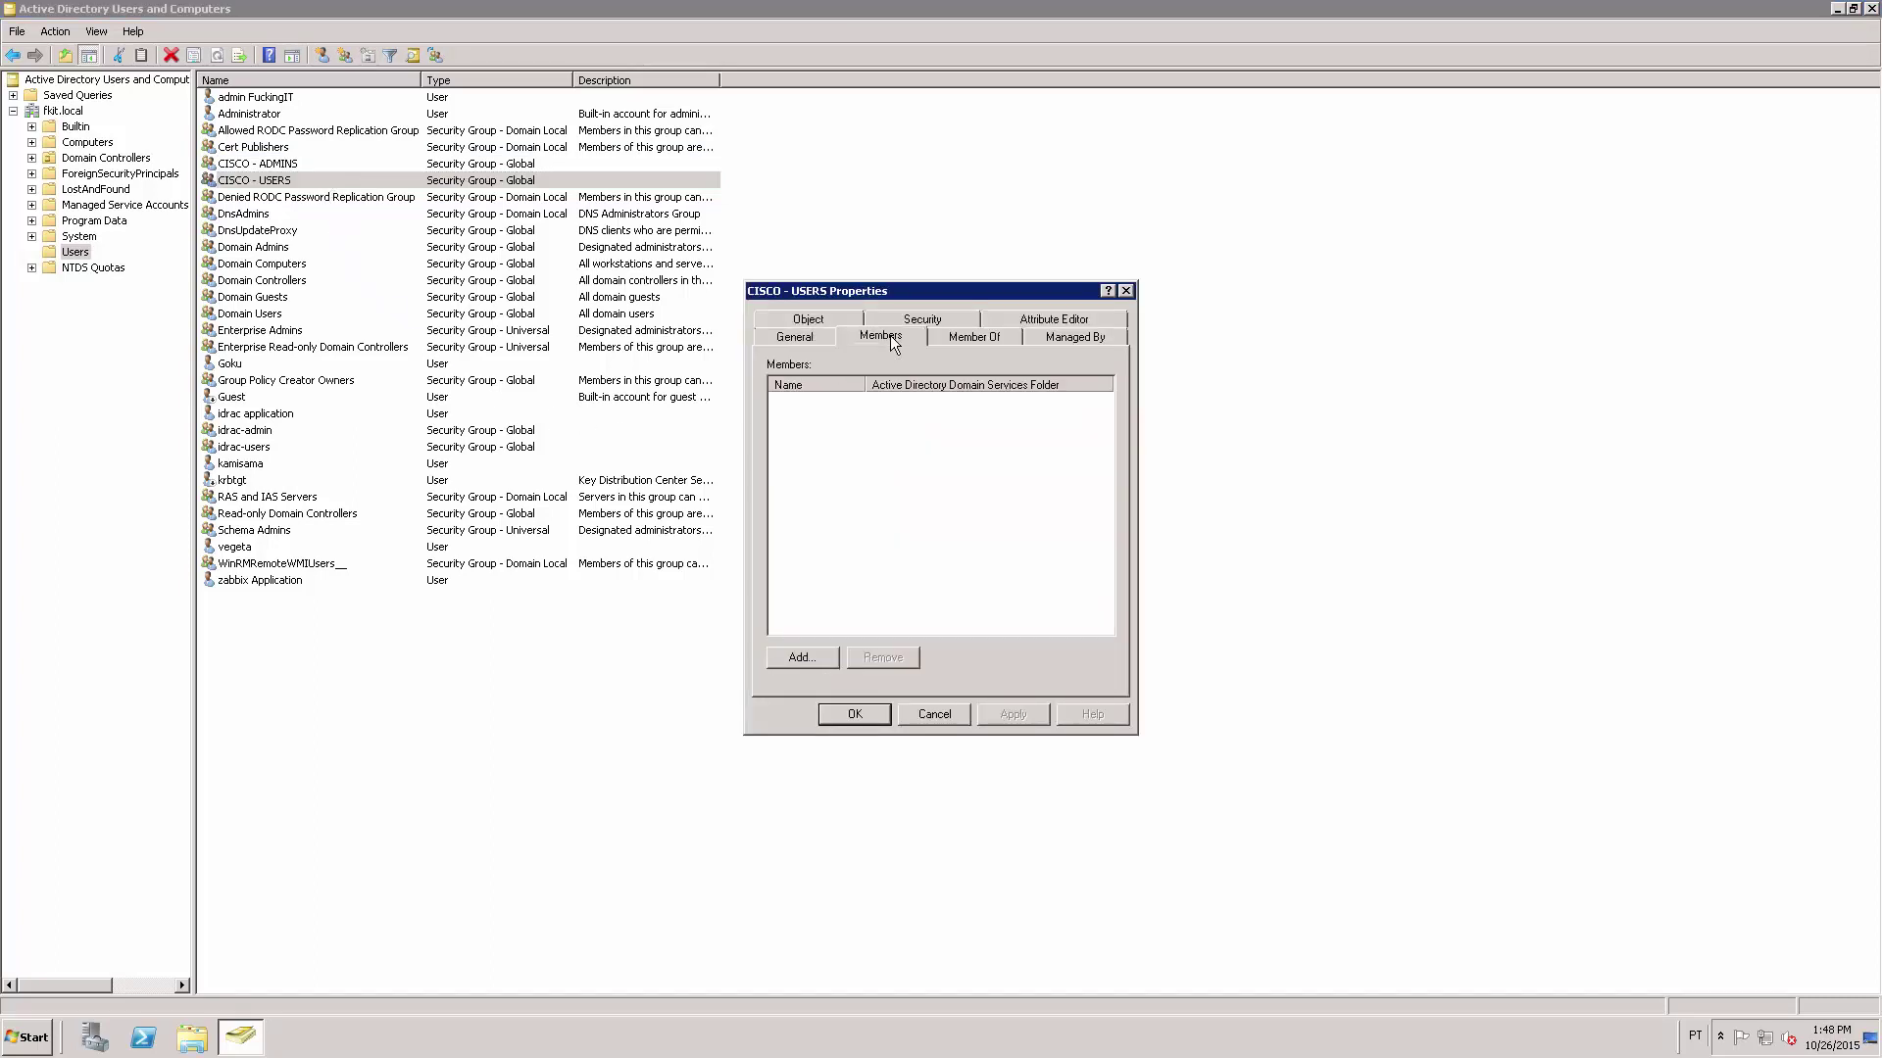
left_click(813, 657)
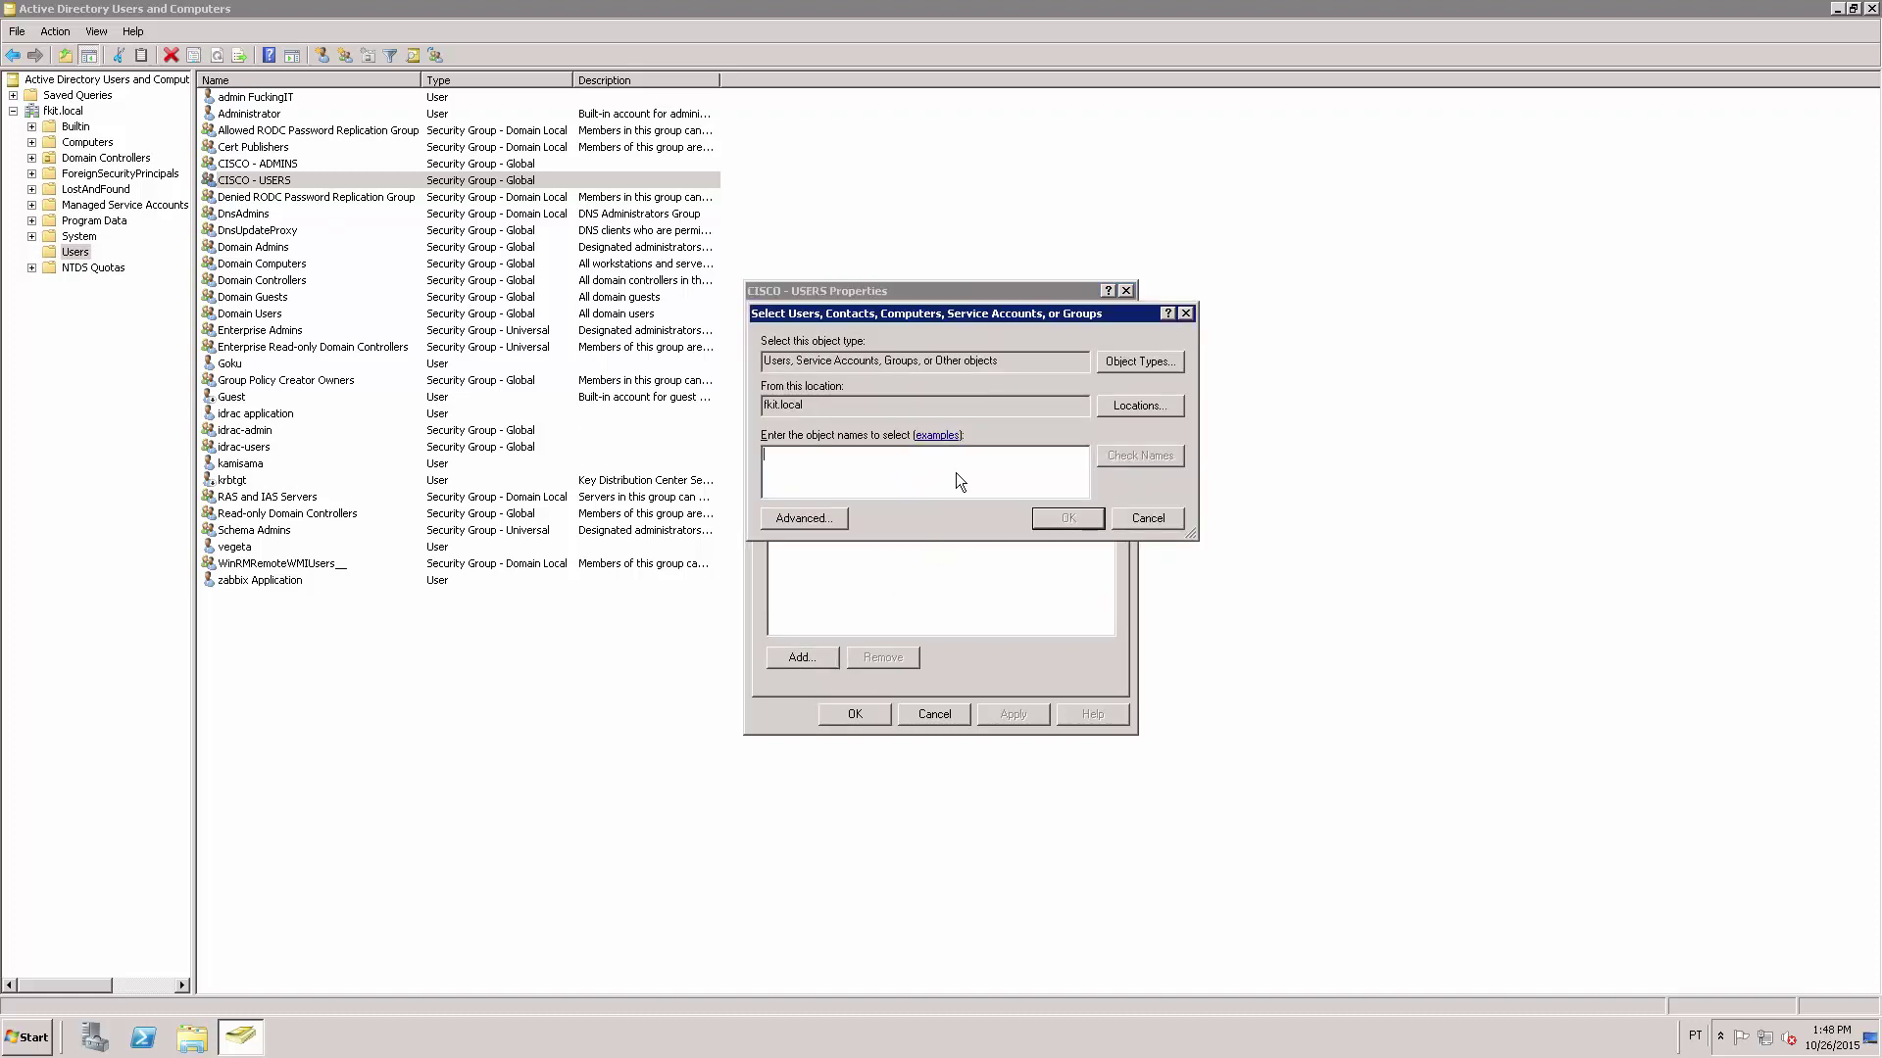
type("goku")
key("Return")
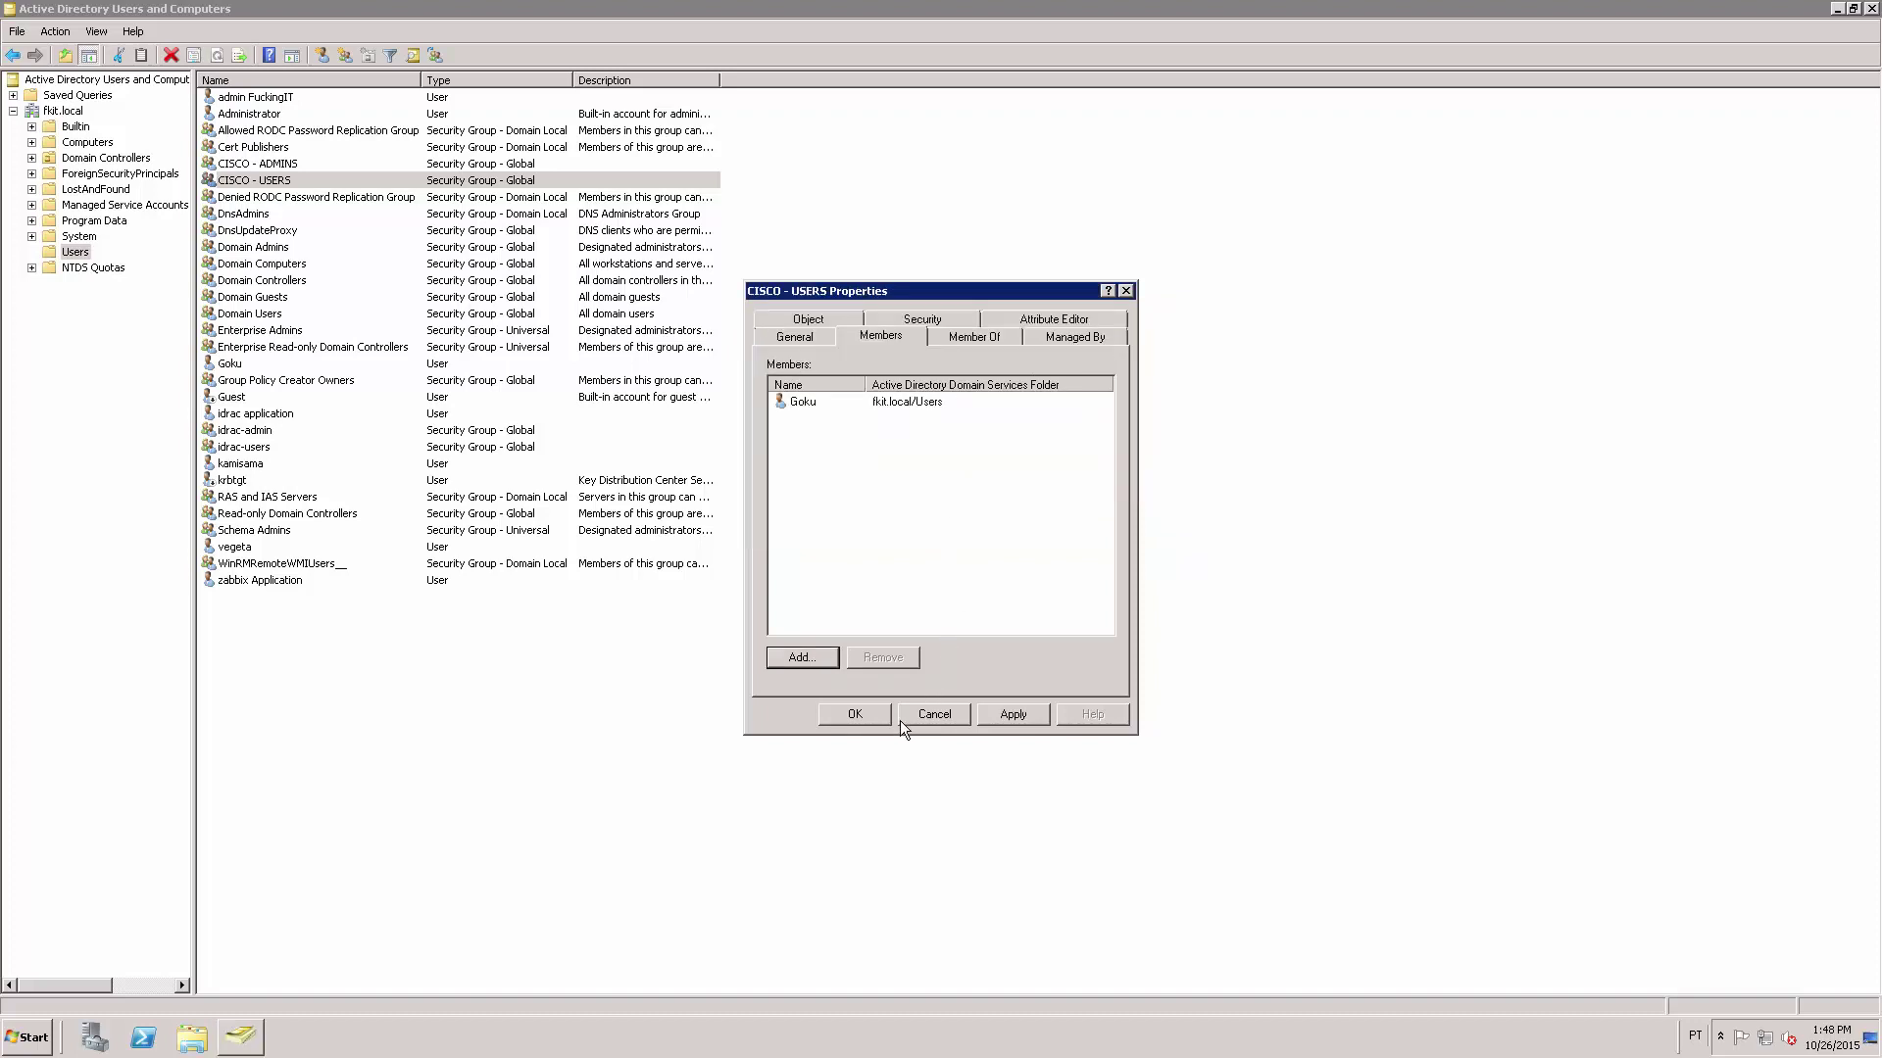
left_click(851, 716)
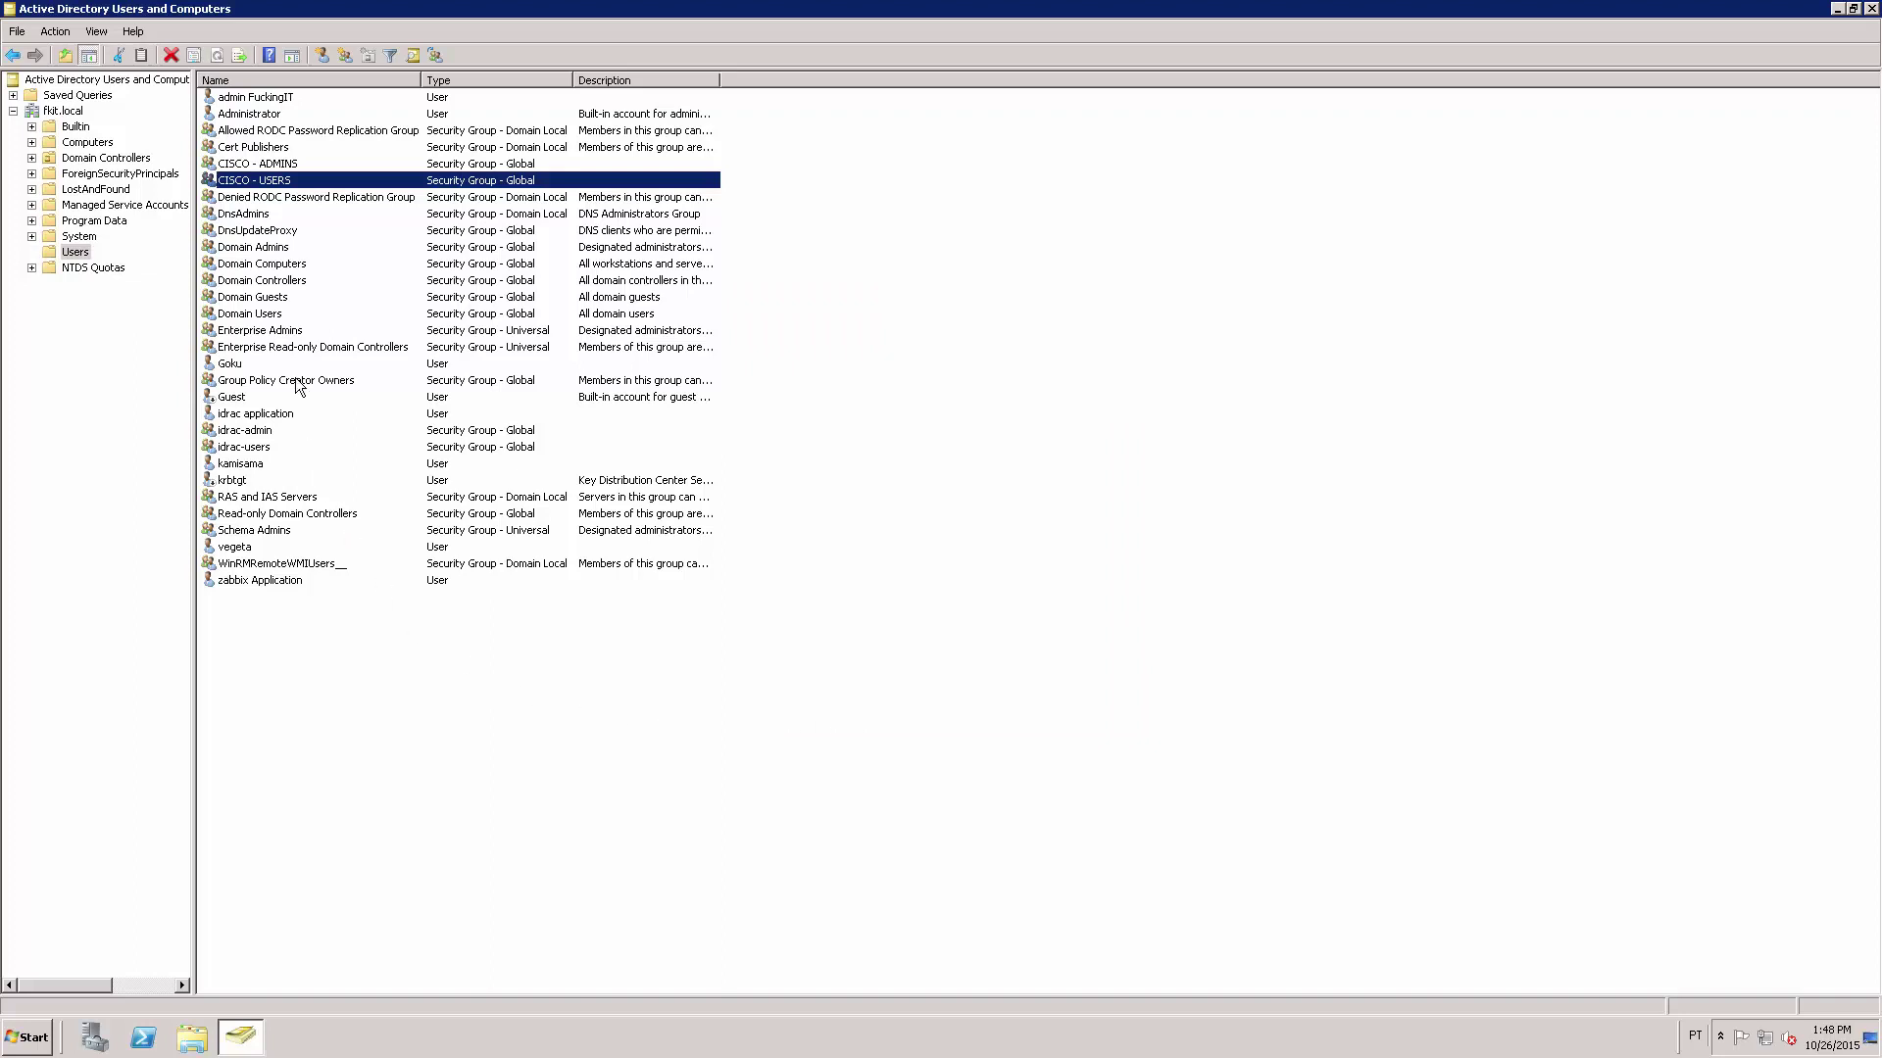
On the CISCO - ADMINS Members tab, add a user resolved from a partial name via Check Names.
left_click(283, 165)
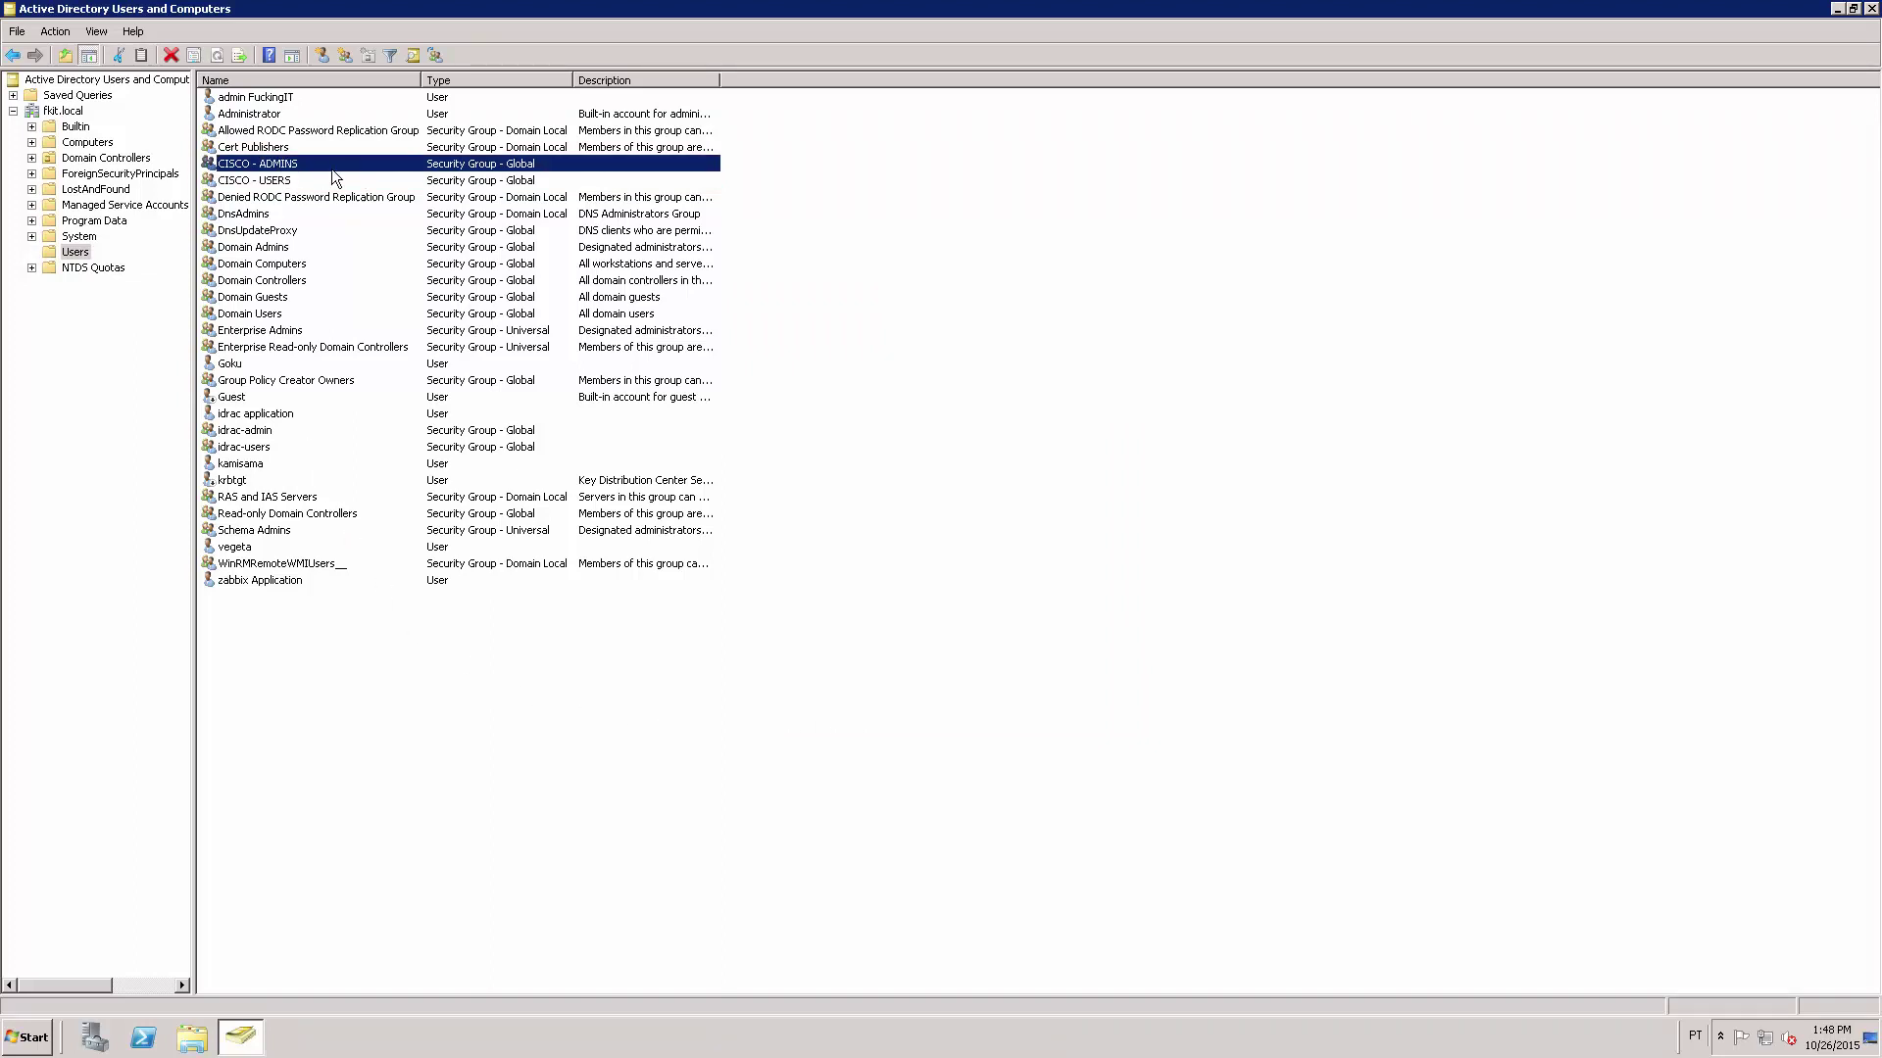
key("Return")
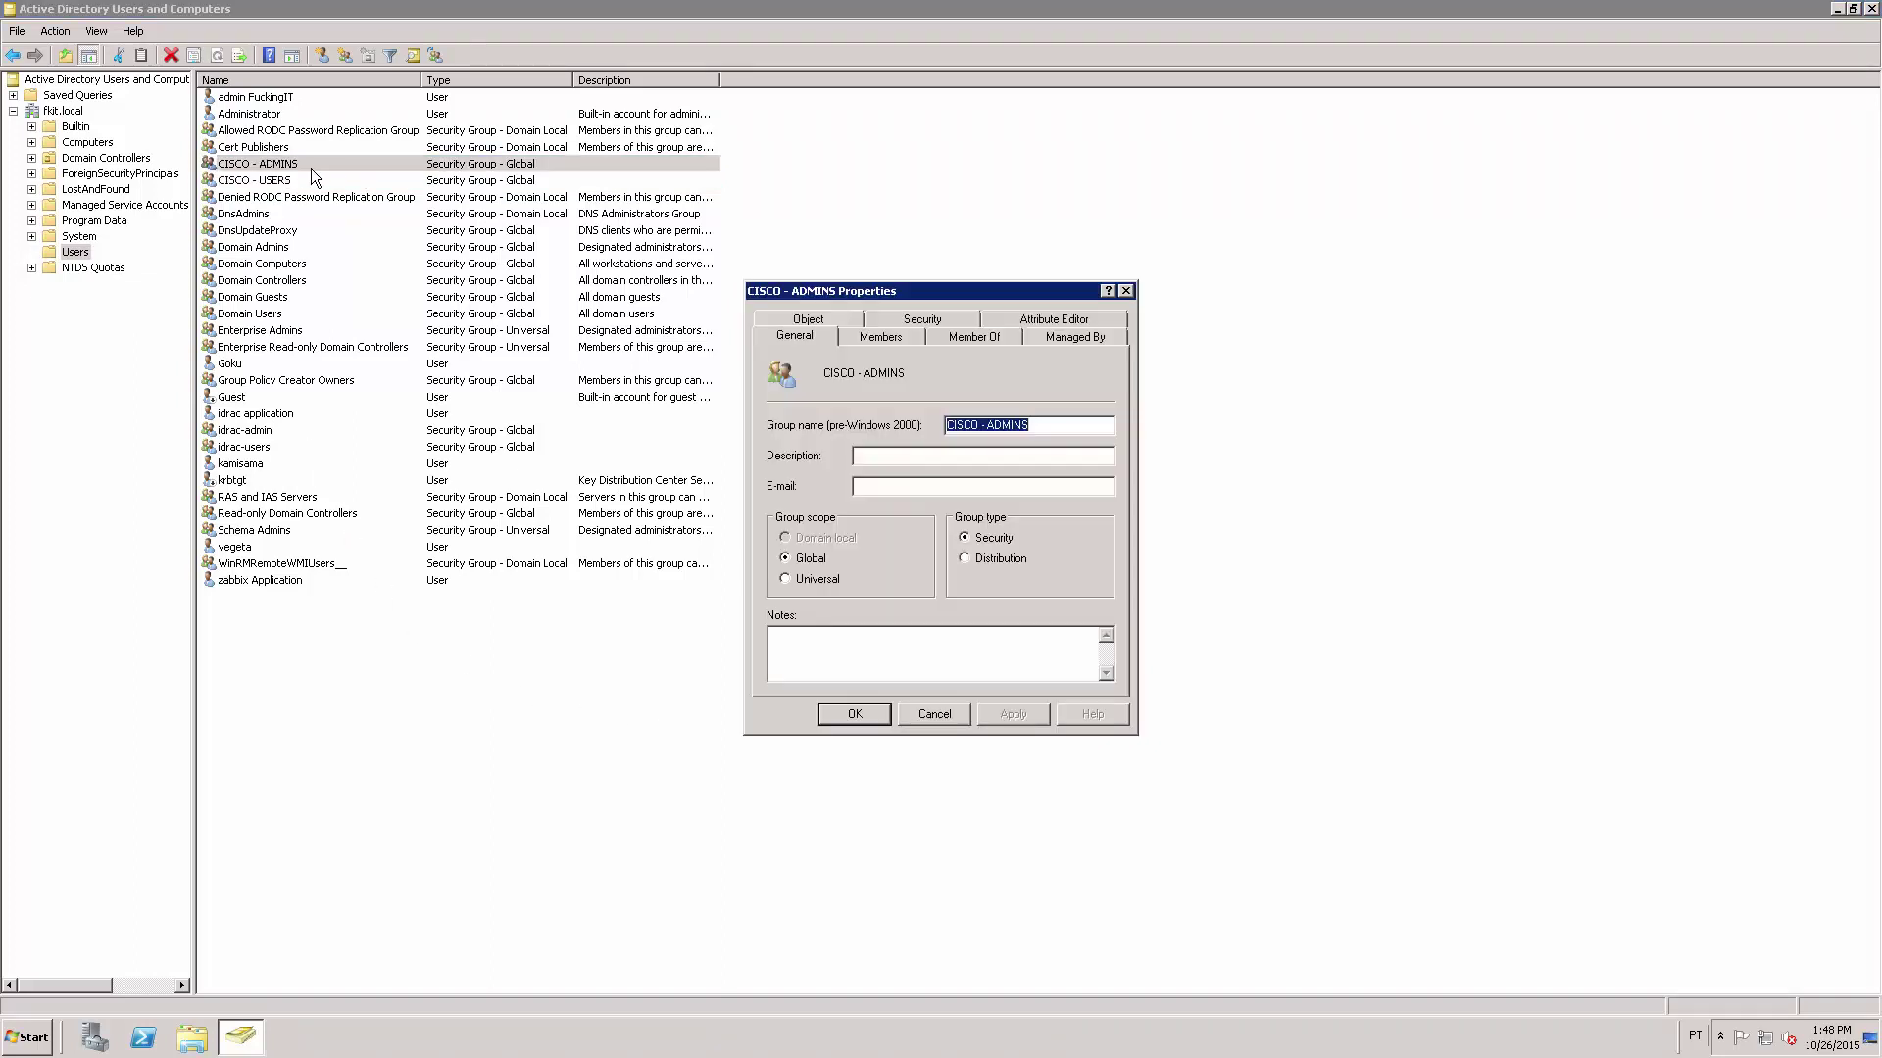
left_click(894, 338)
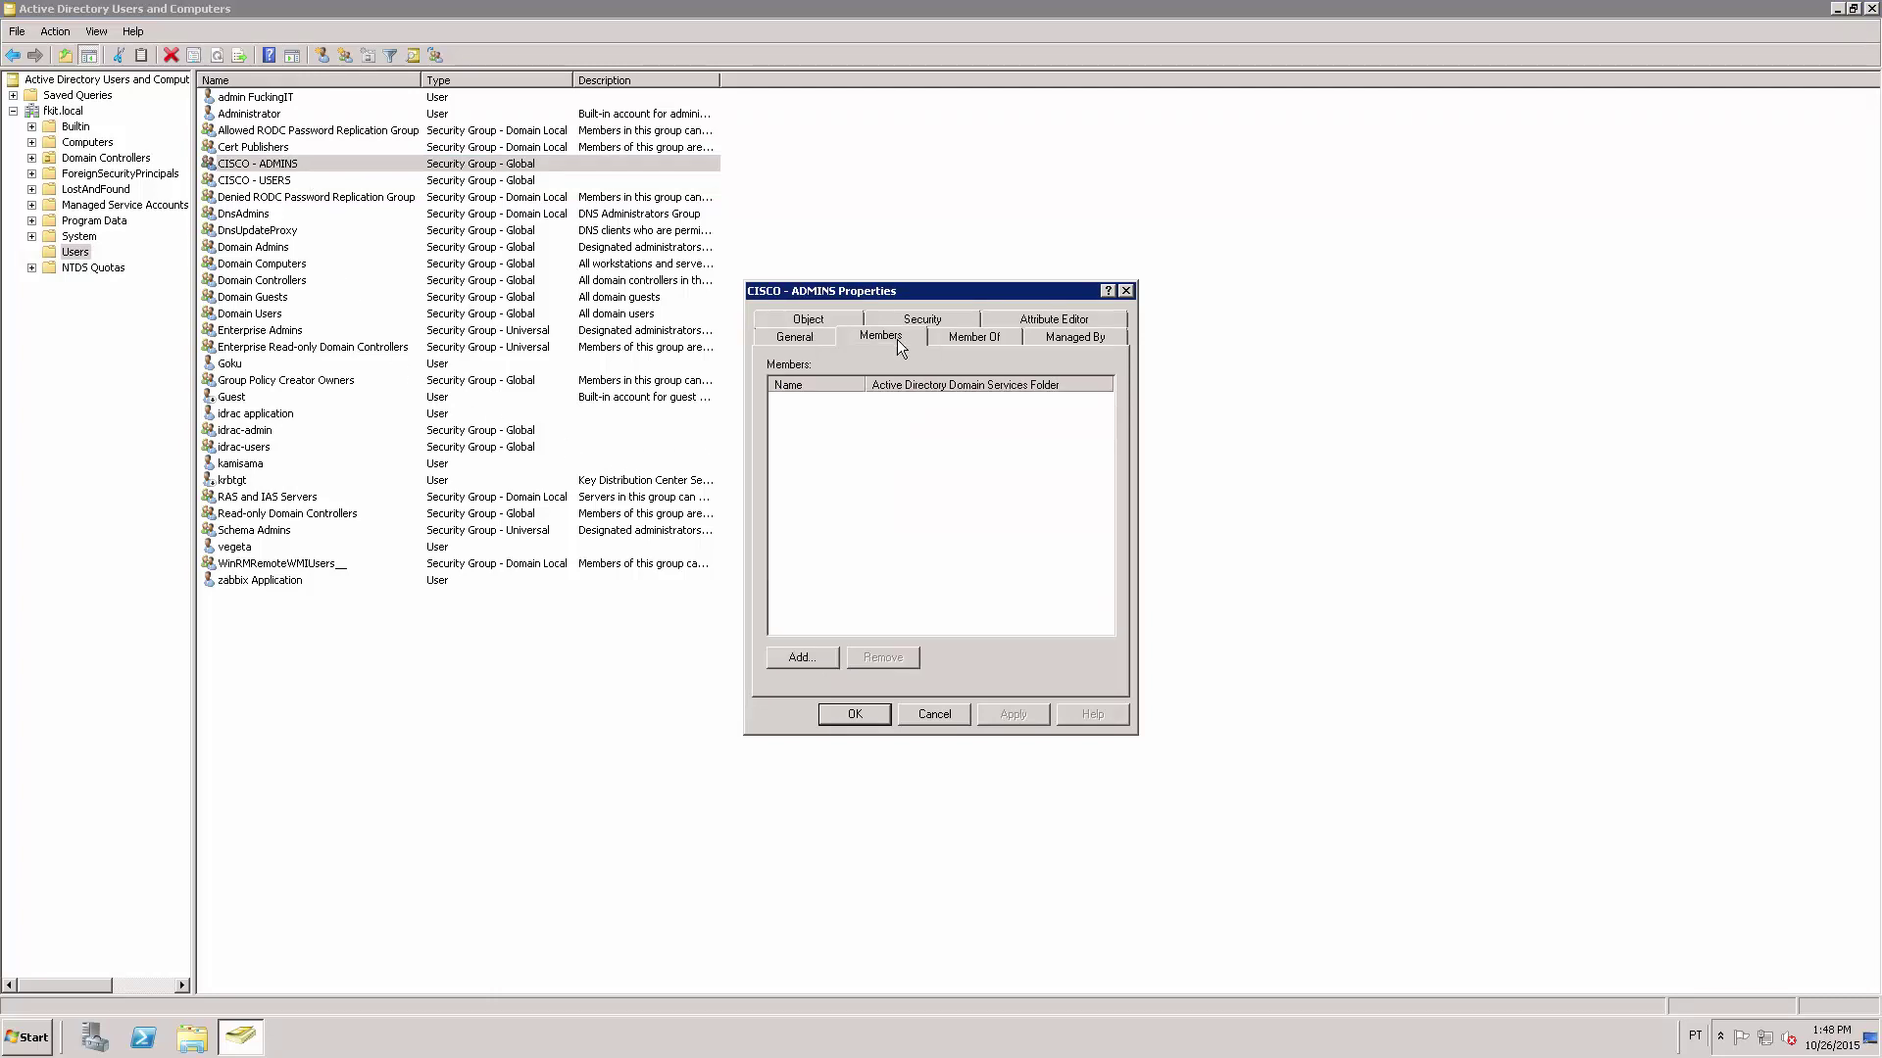
left_click(810, 656)
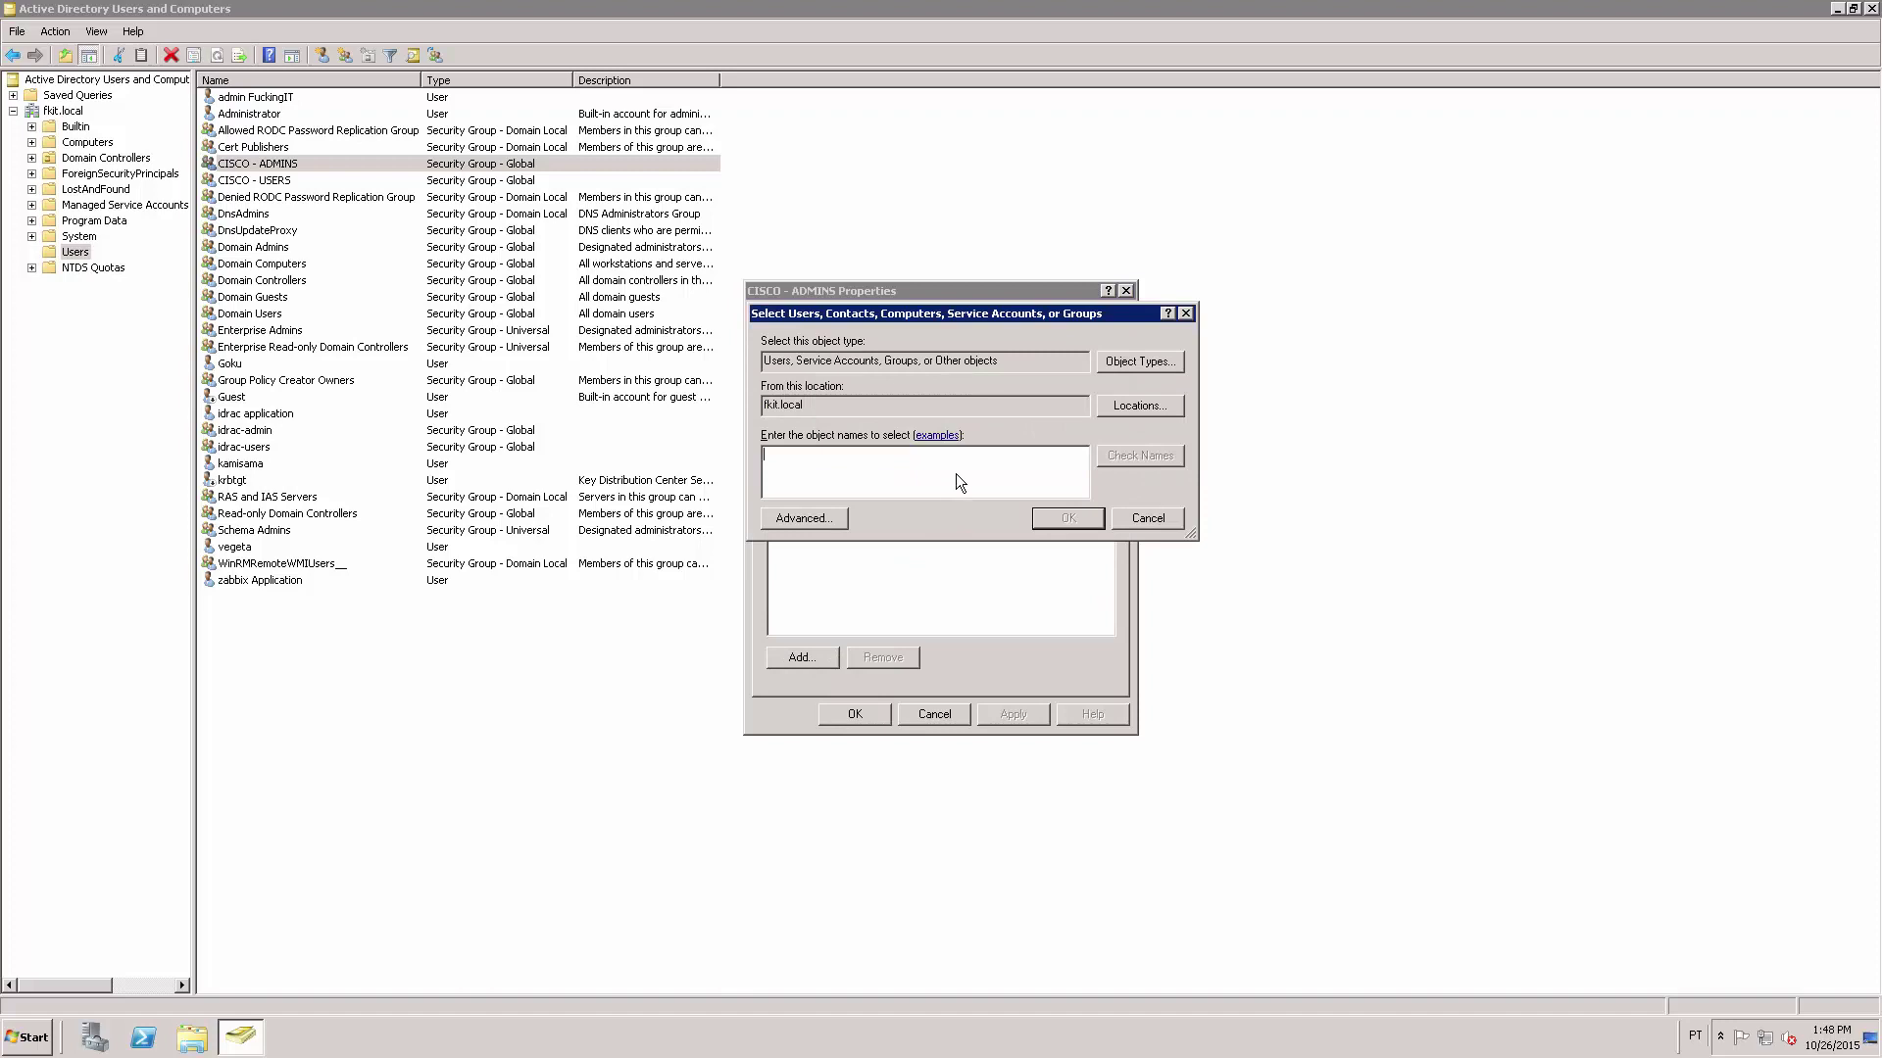
type("veget")
left_click(1143, 465)
left_click(1075, 519)
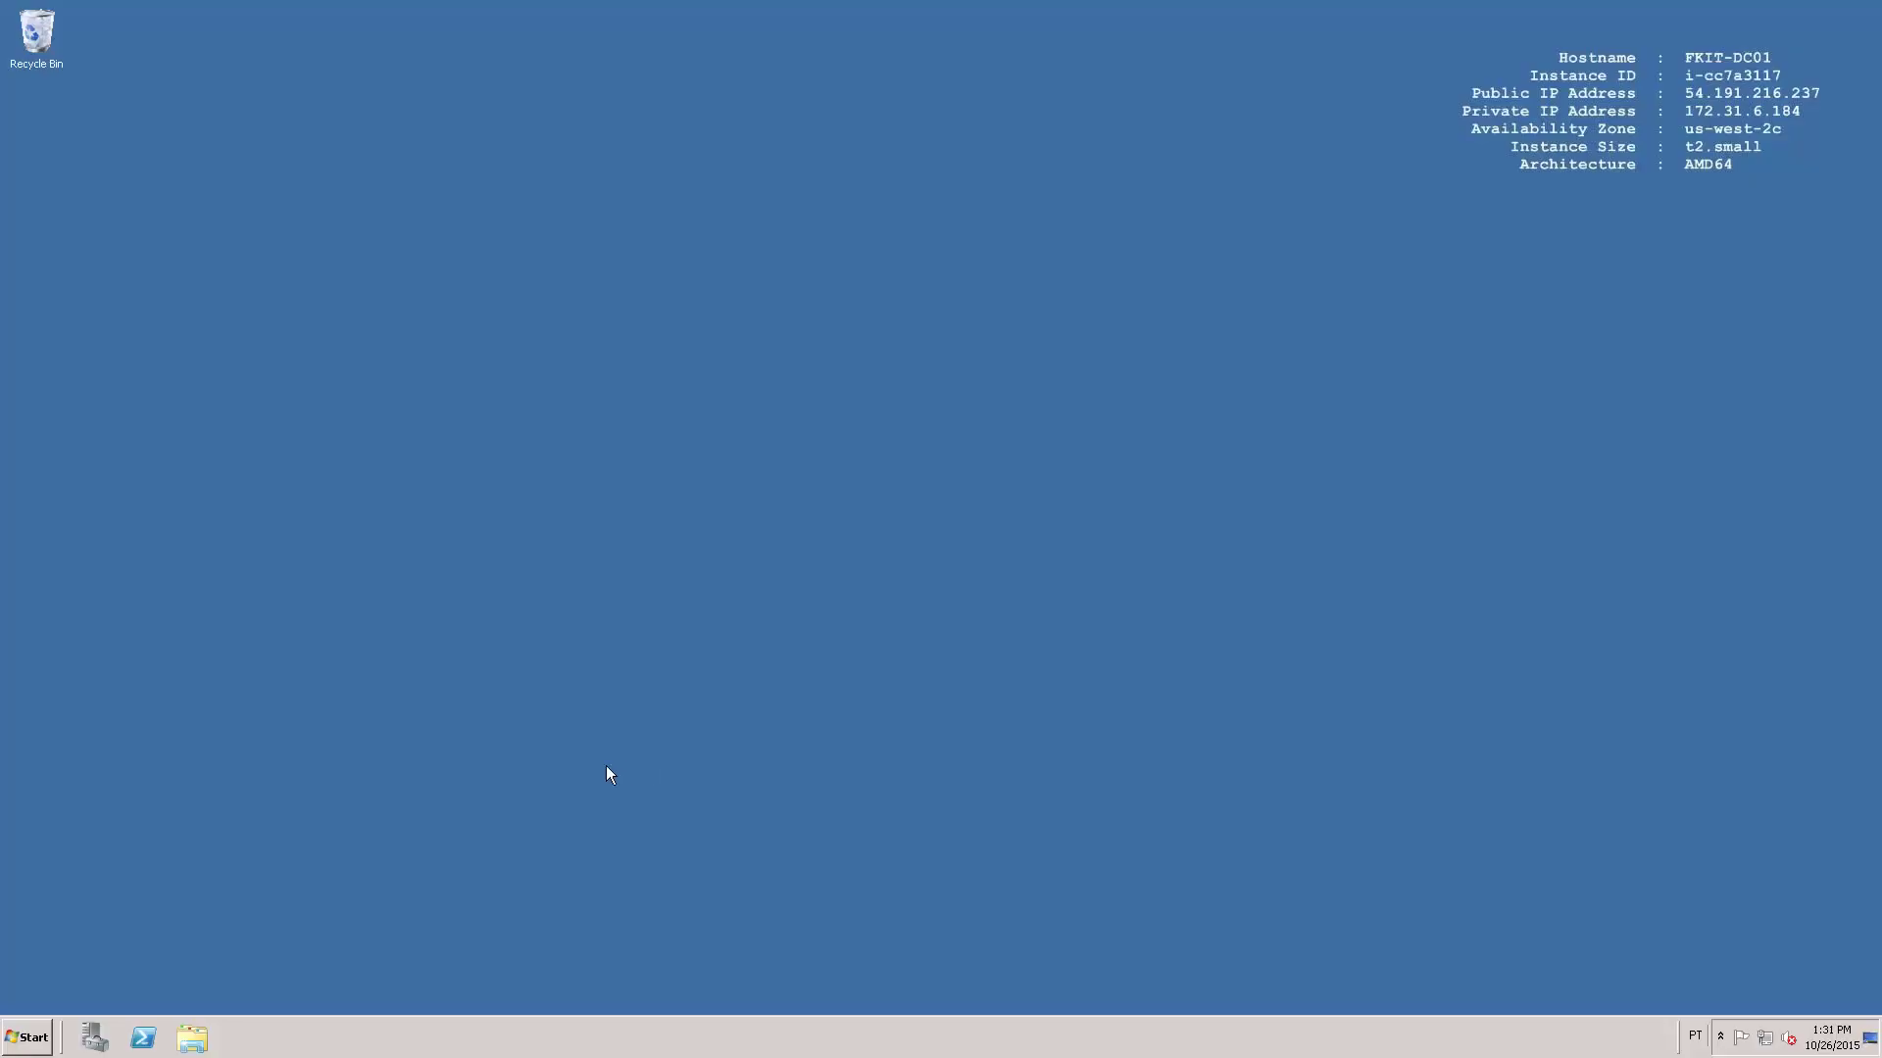
In the Add Roles Wizard, select Network Policy and Access Services with the Network Policy Server role service.
left_click(95, 1039)
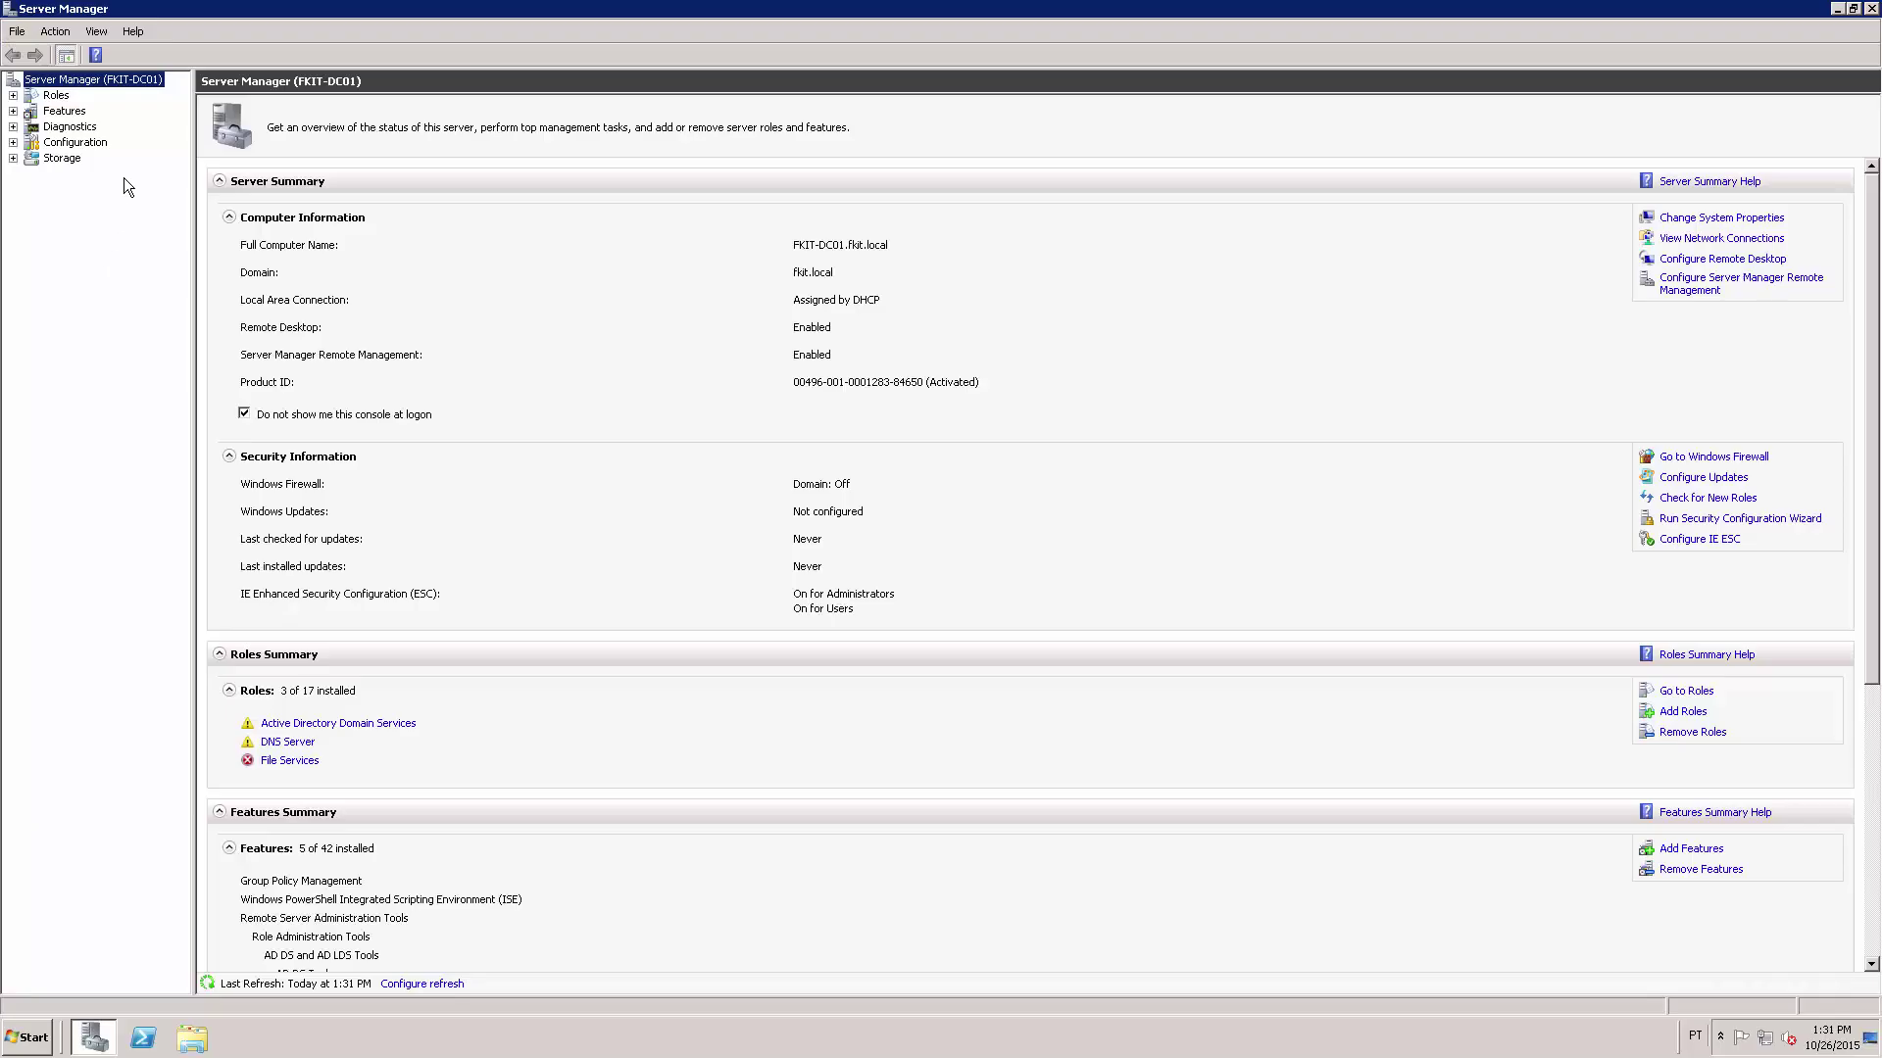
left_click(63, 99)
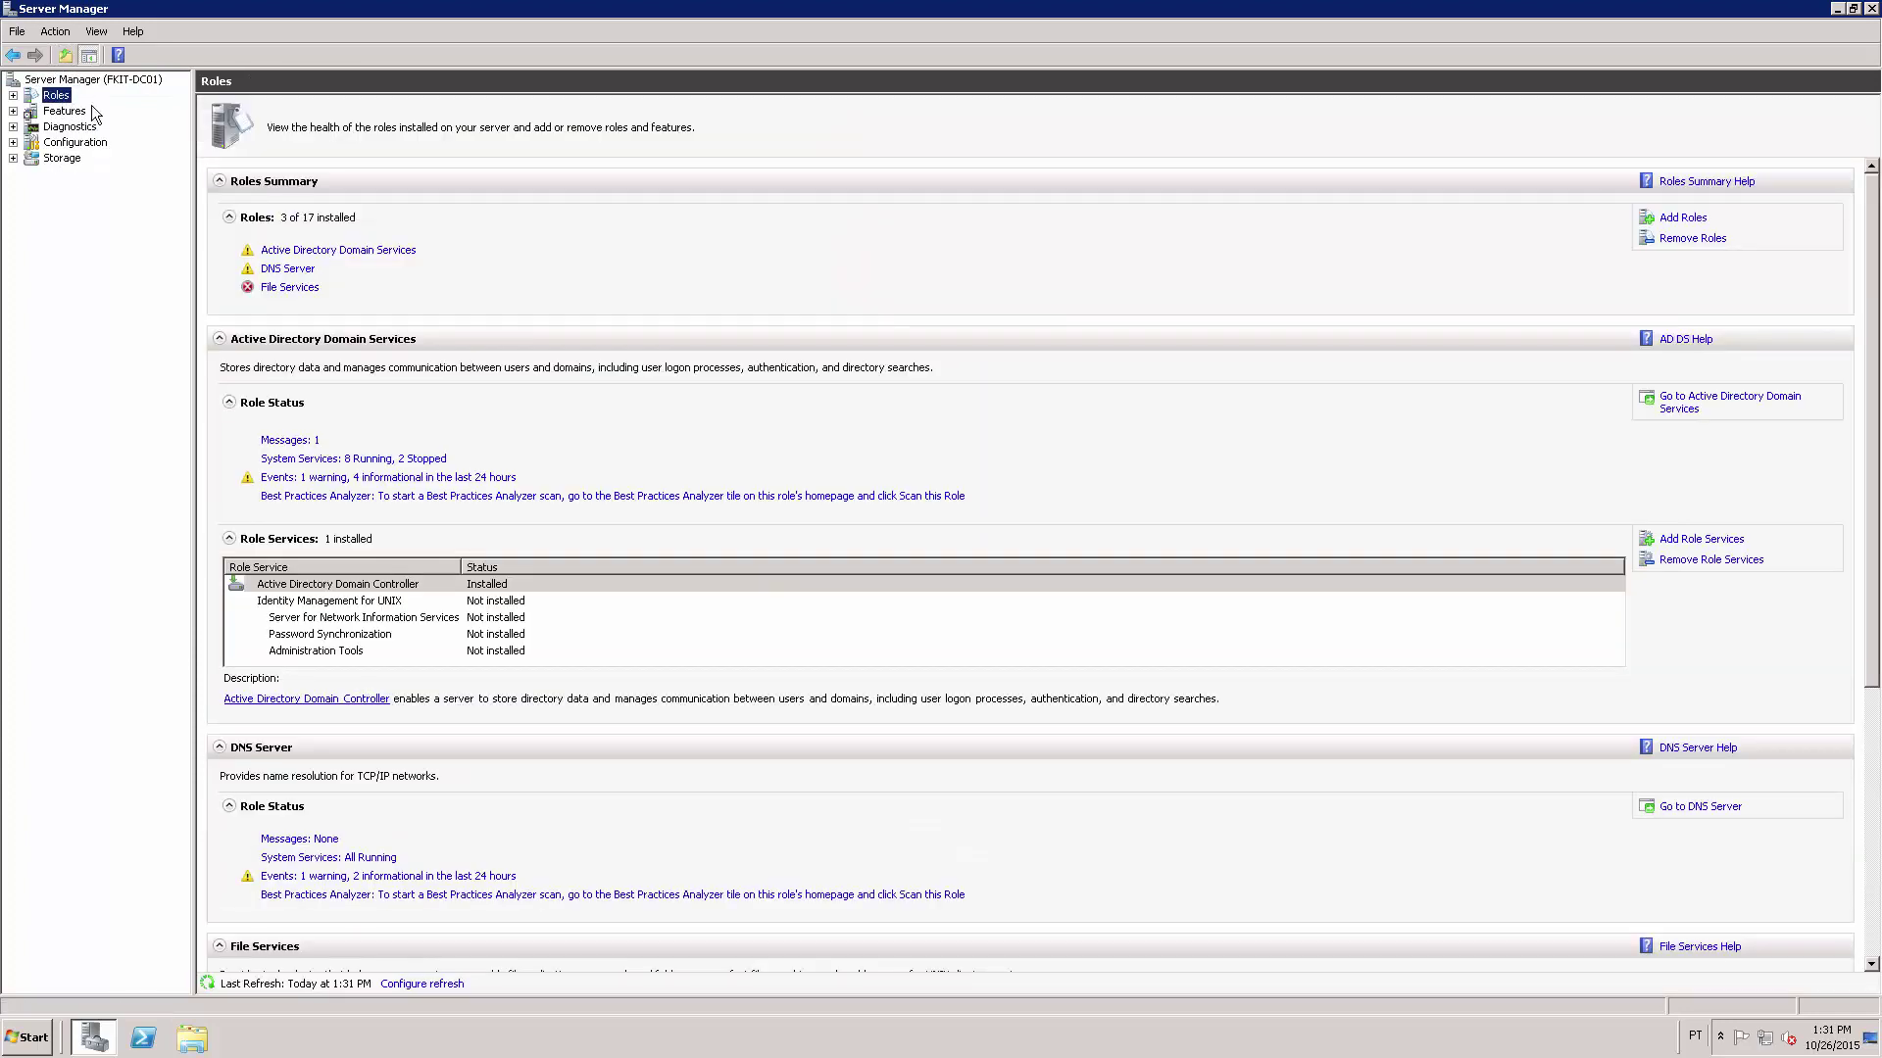
left_click(1676, 219)
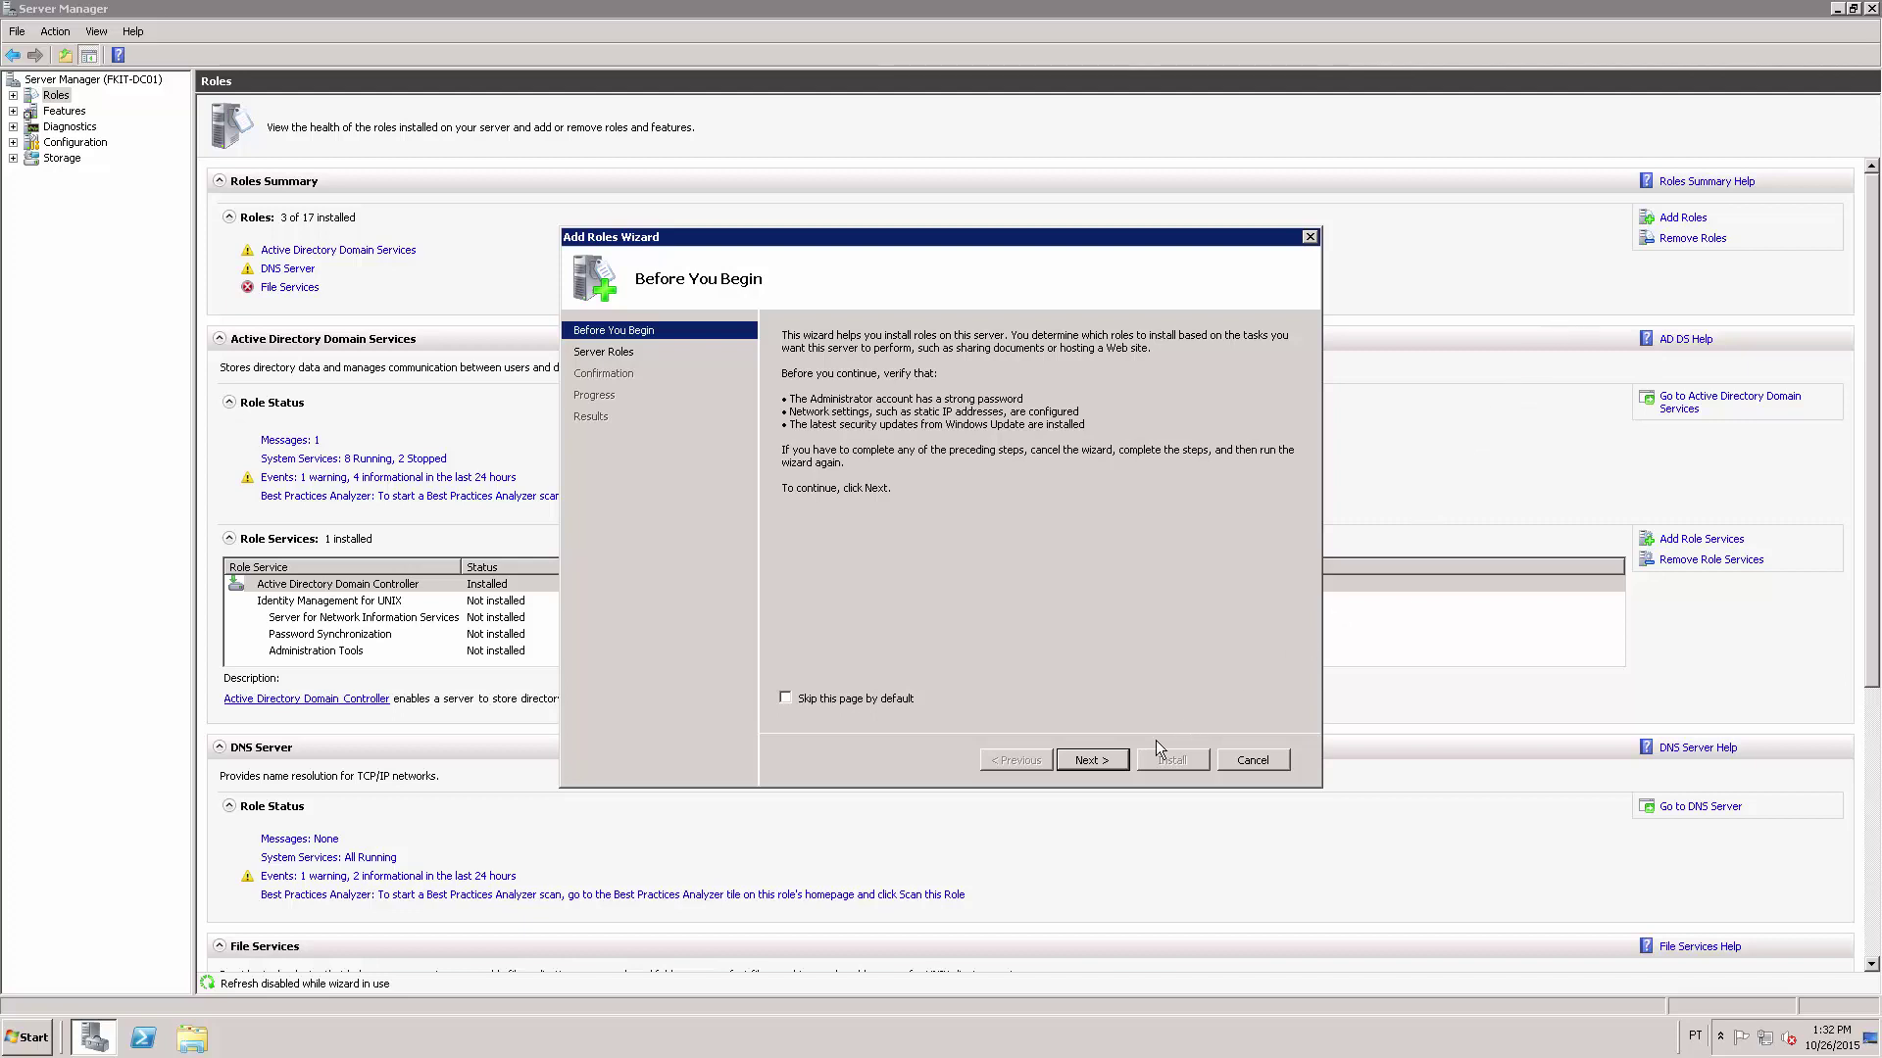
left_click(1100, 765)
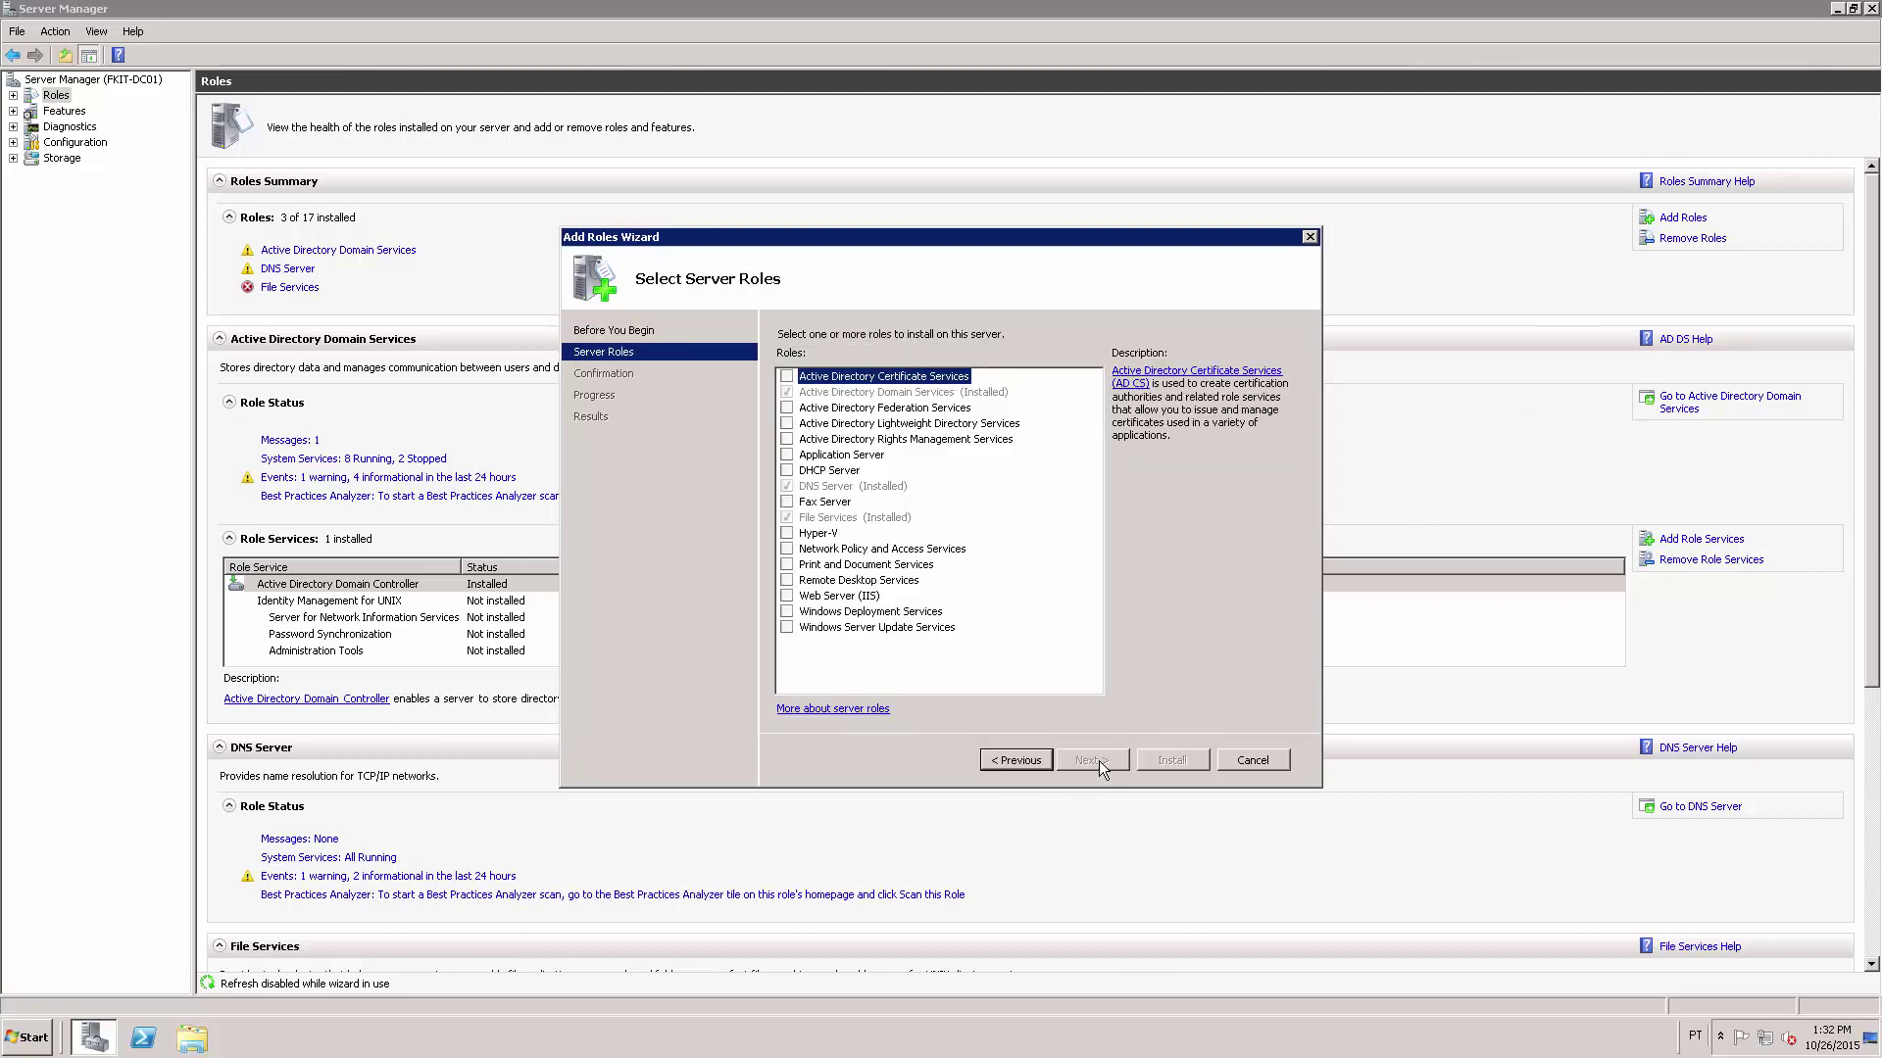
left_click(788, 551)
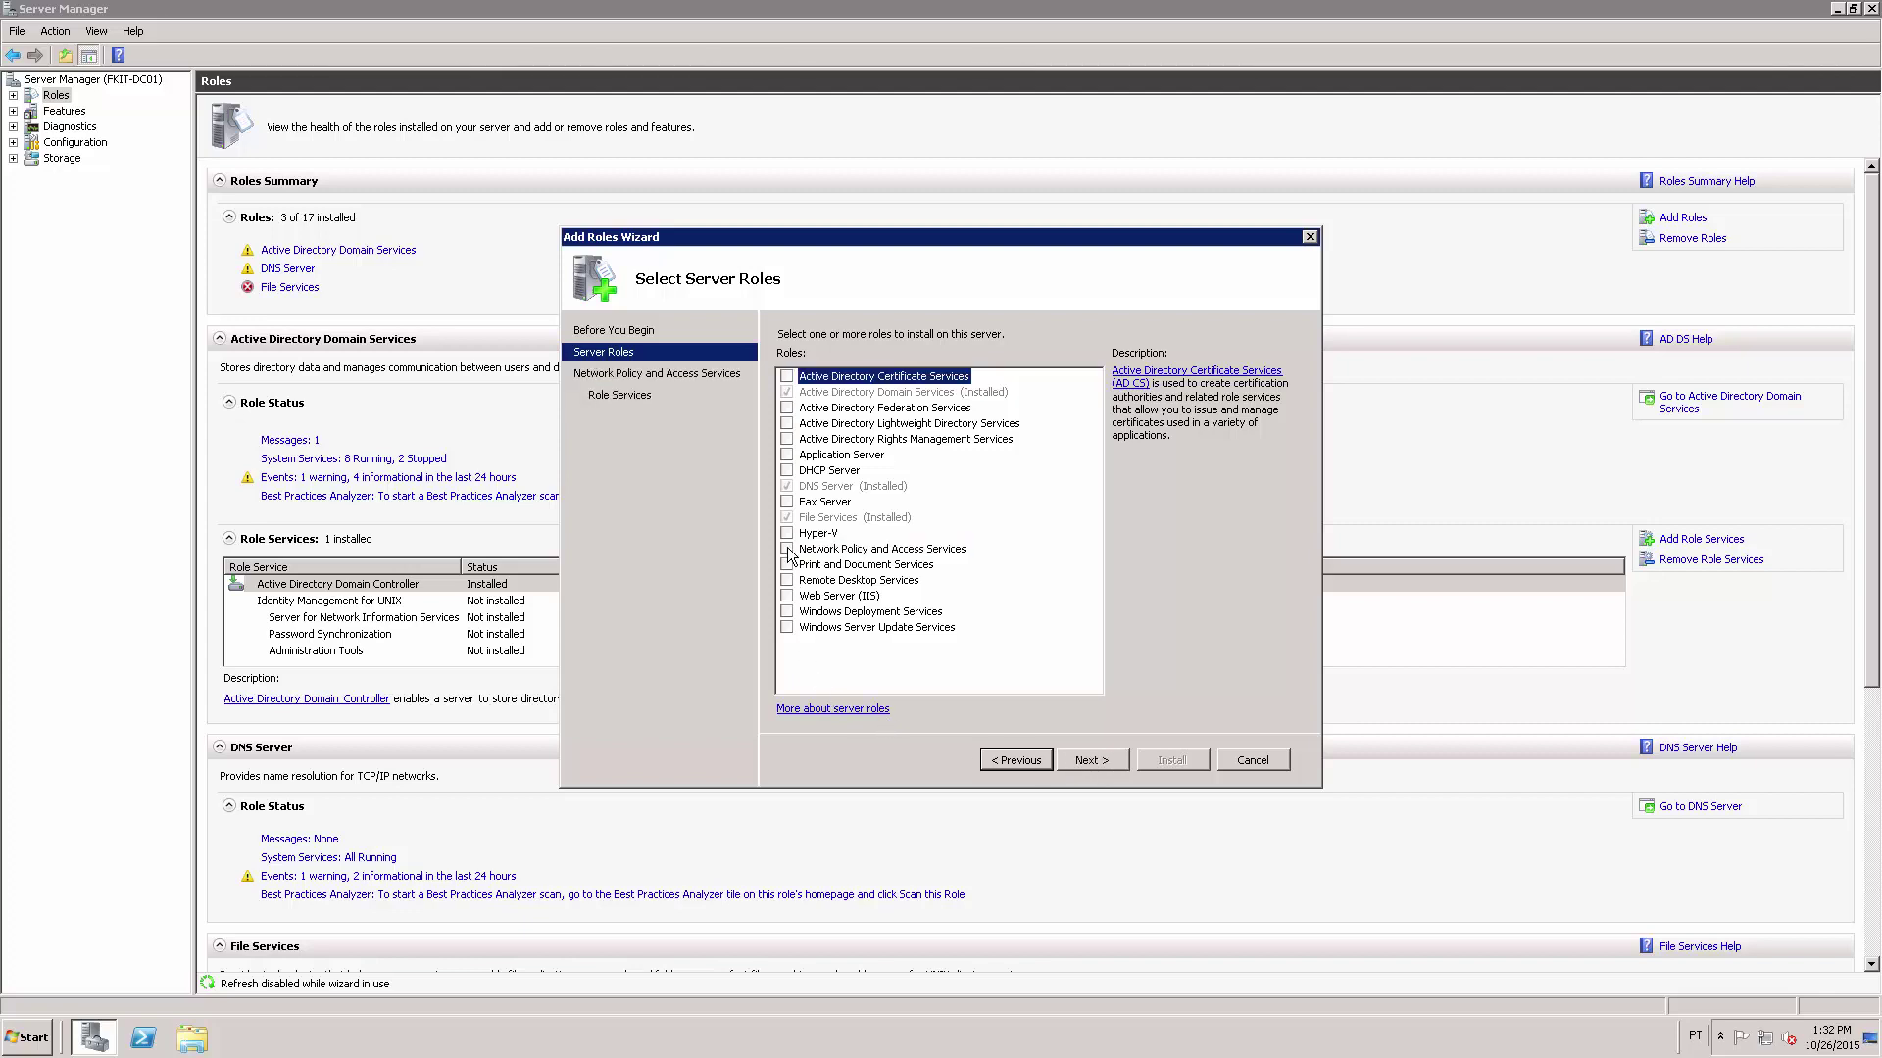
left_click(788, 550)
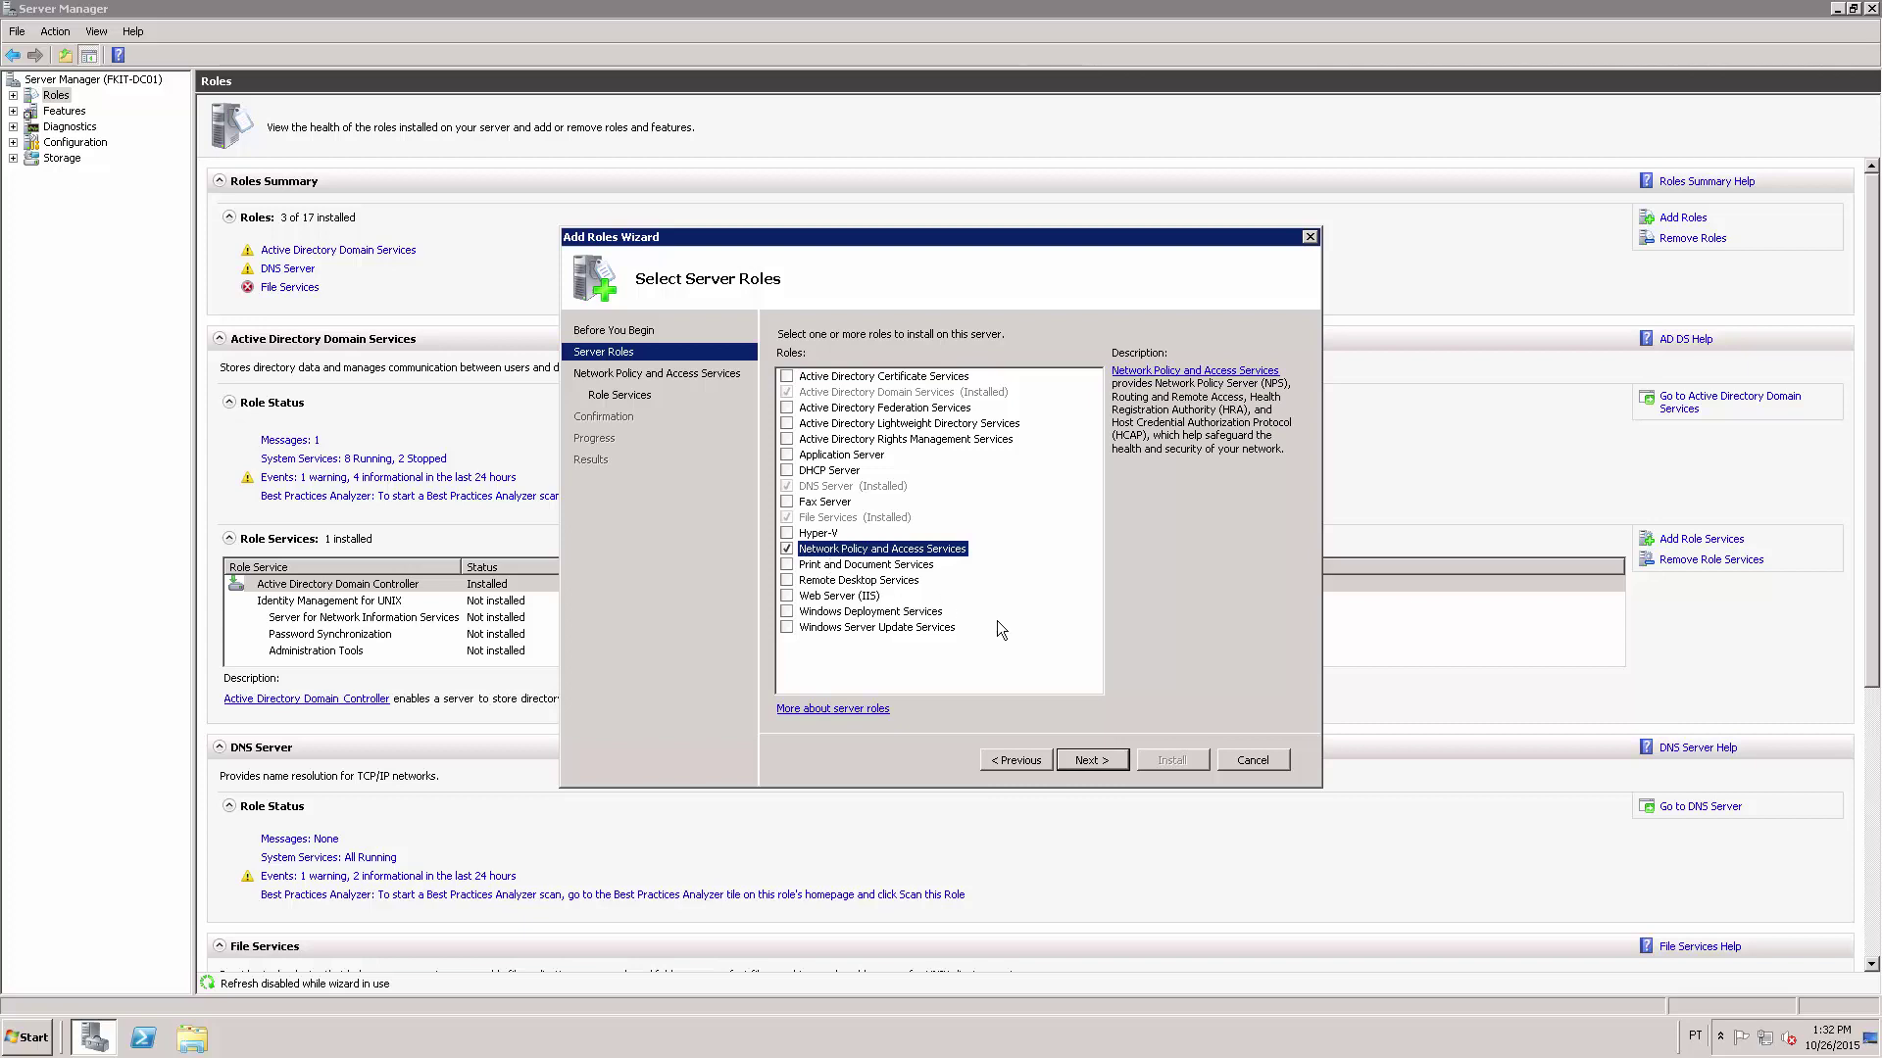
left_click(1097, 763)
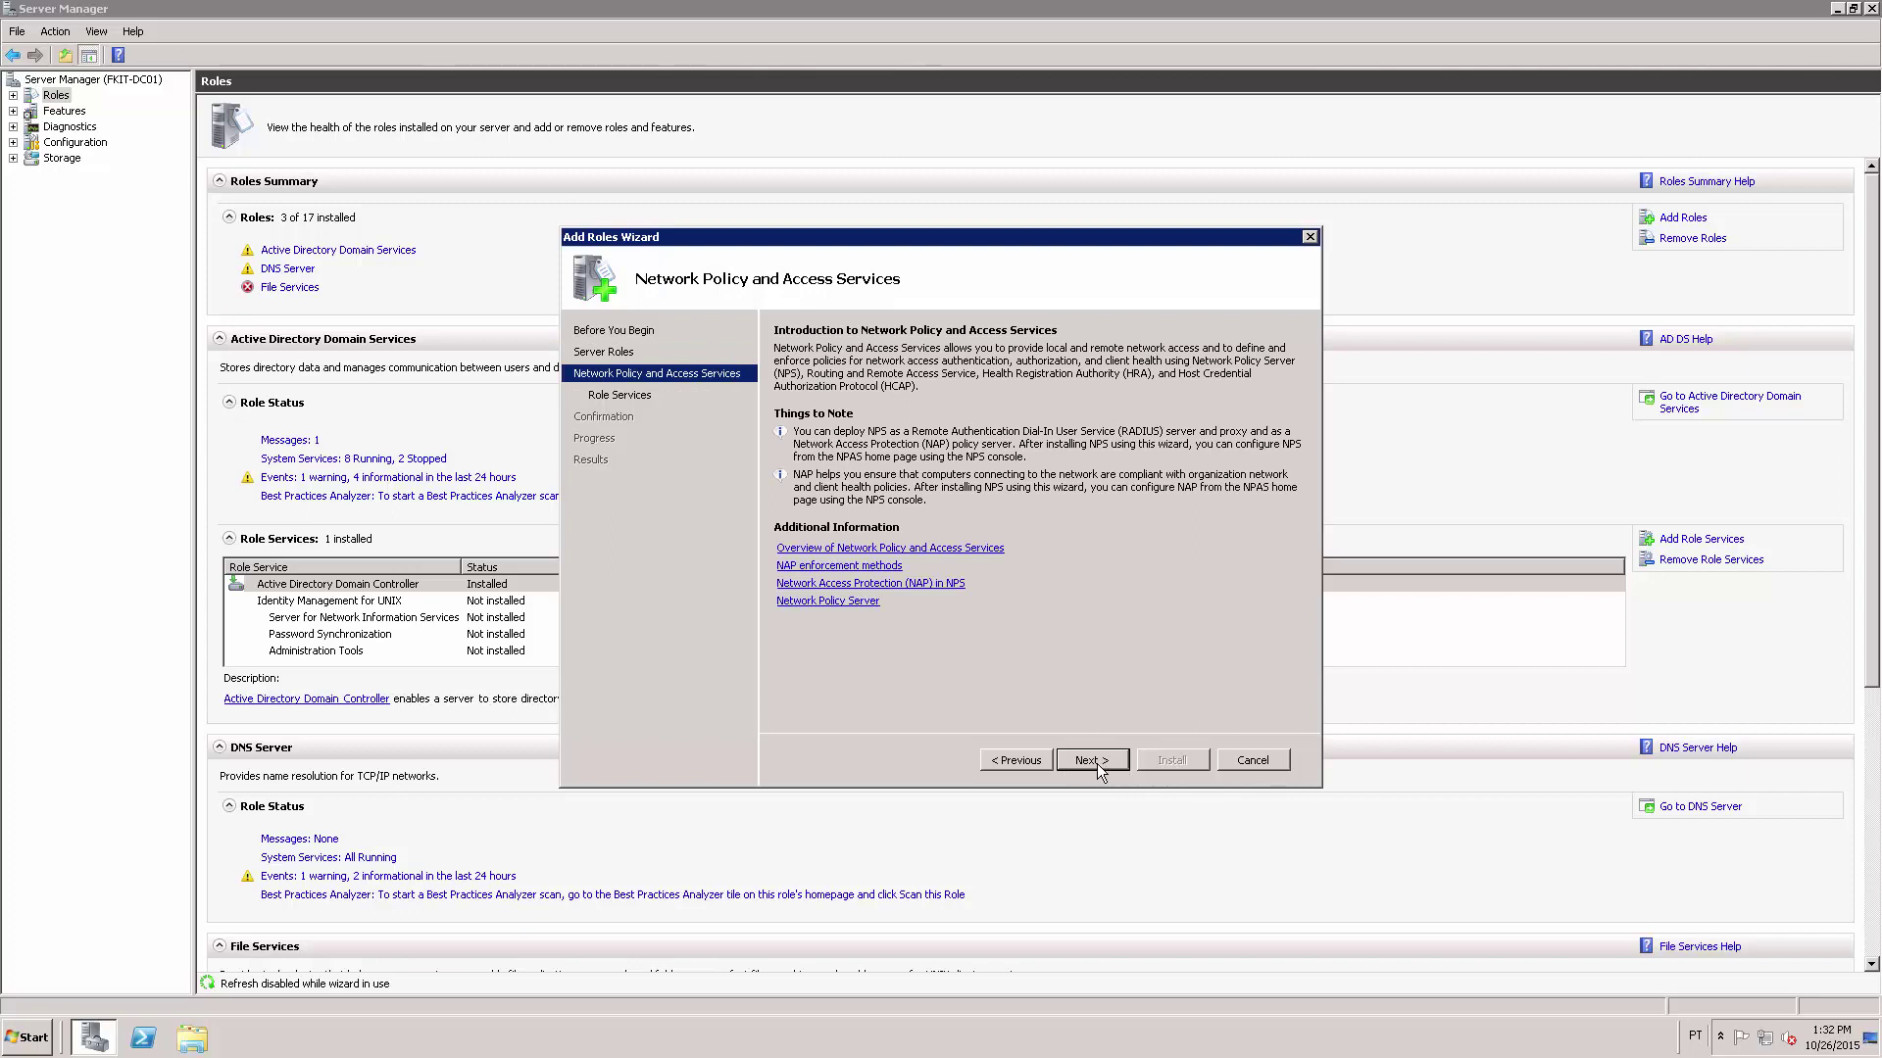
left_click(1092, 762)
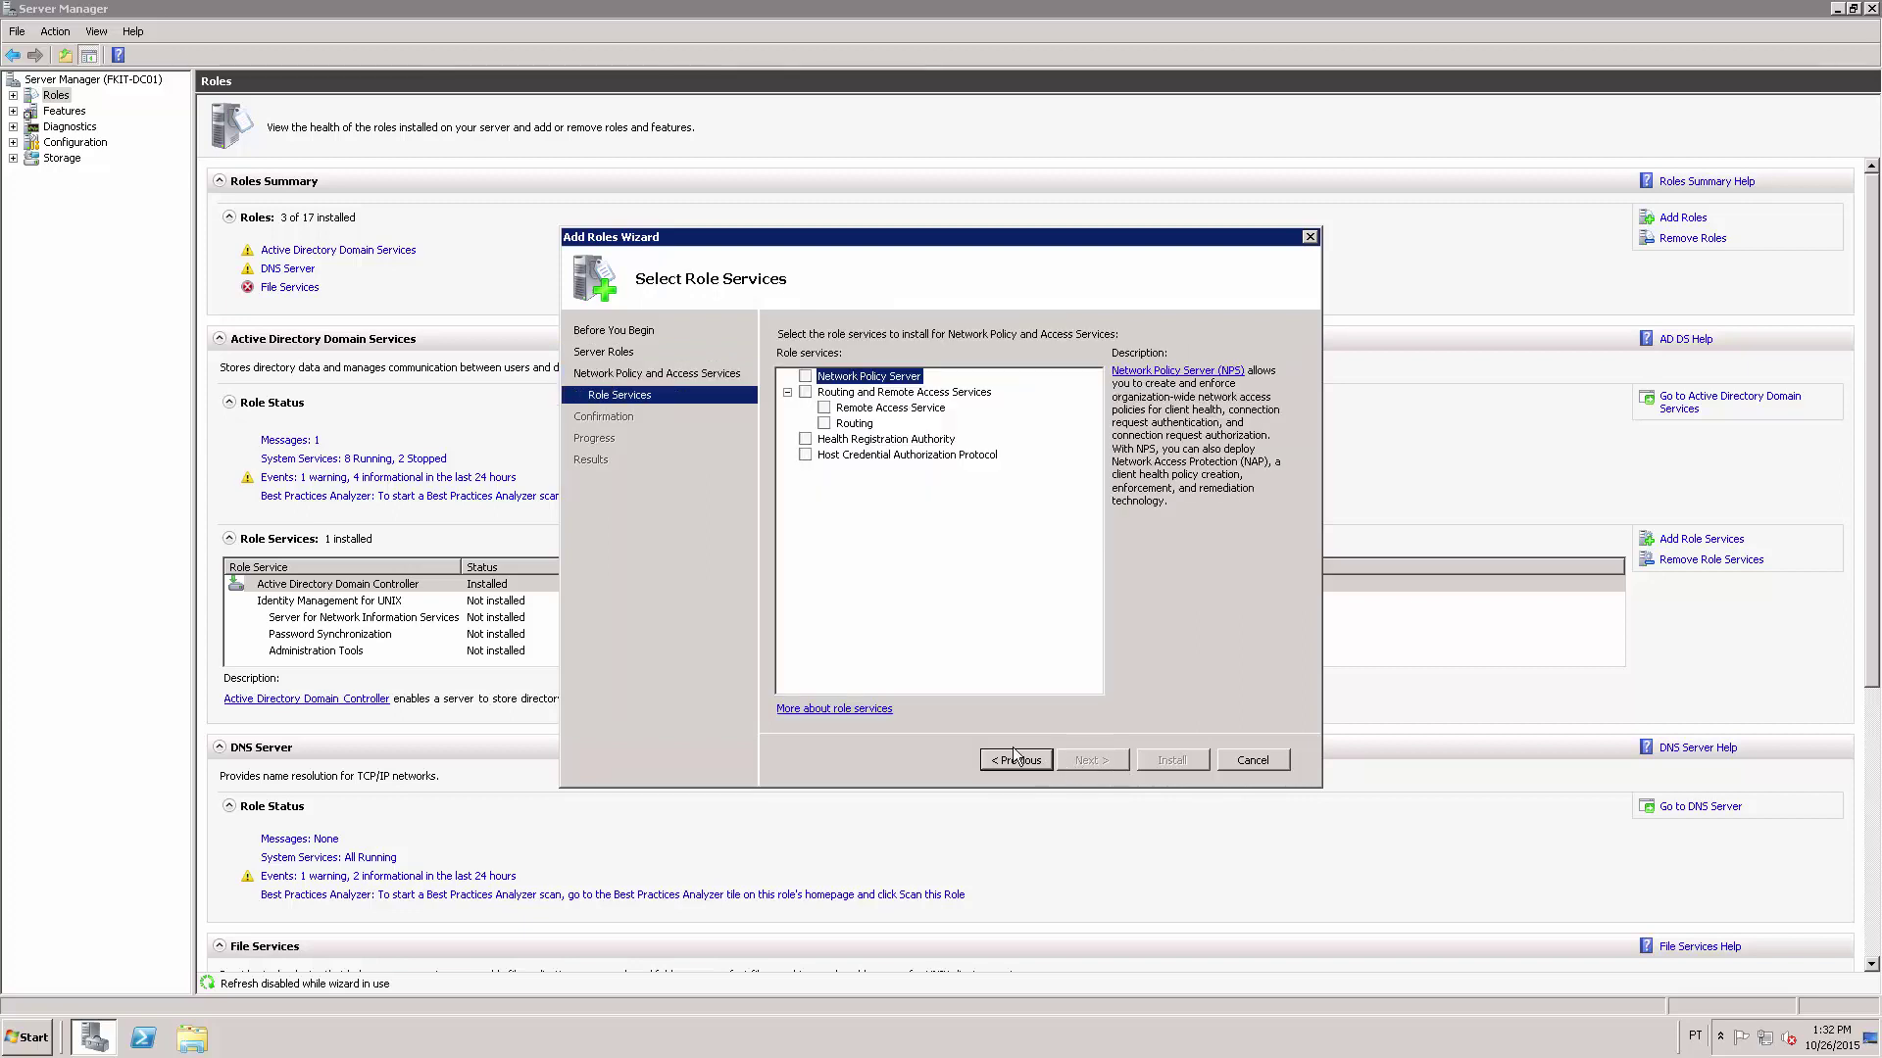
left_click(804, 377)
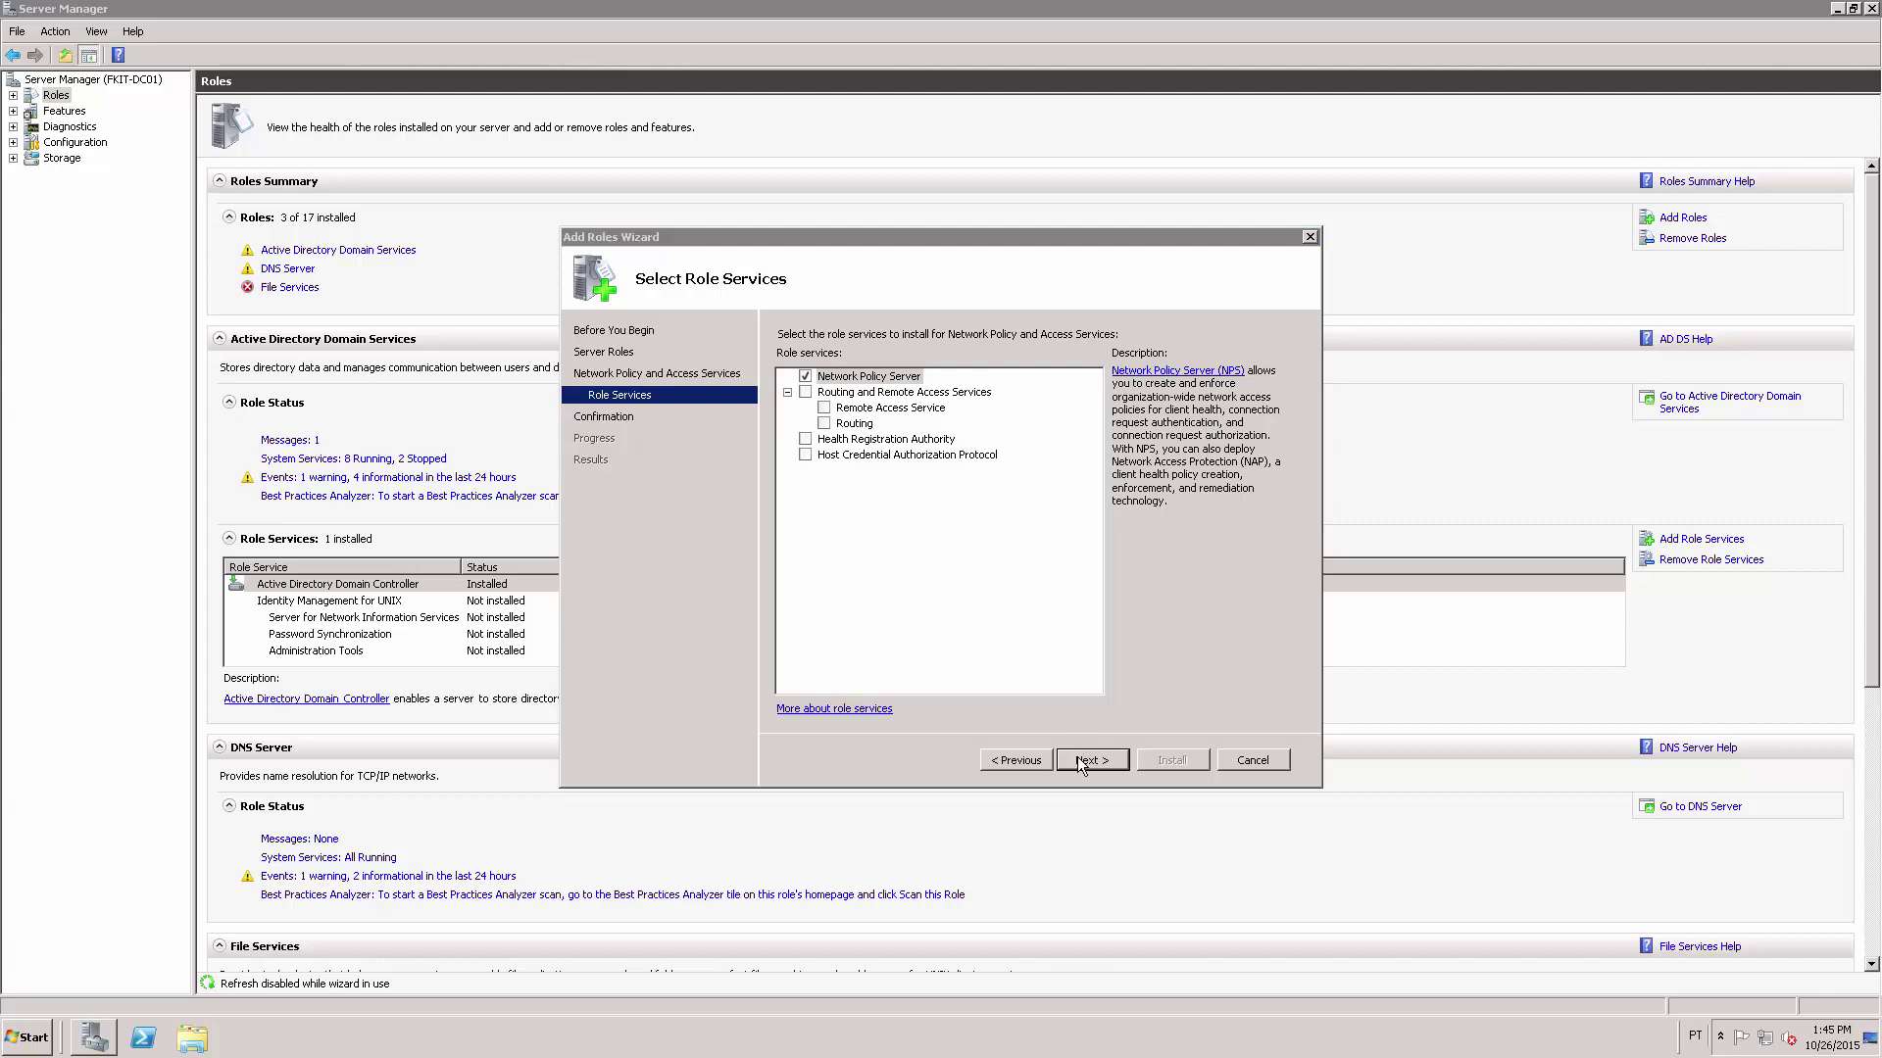
left_click(1100, 768)
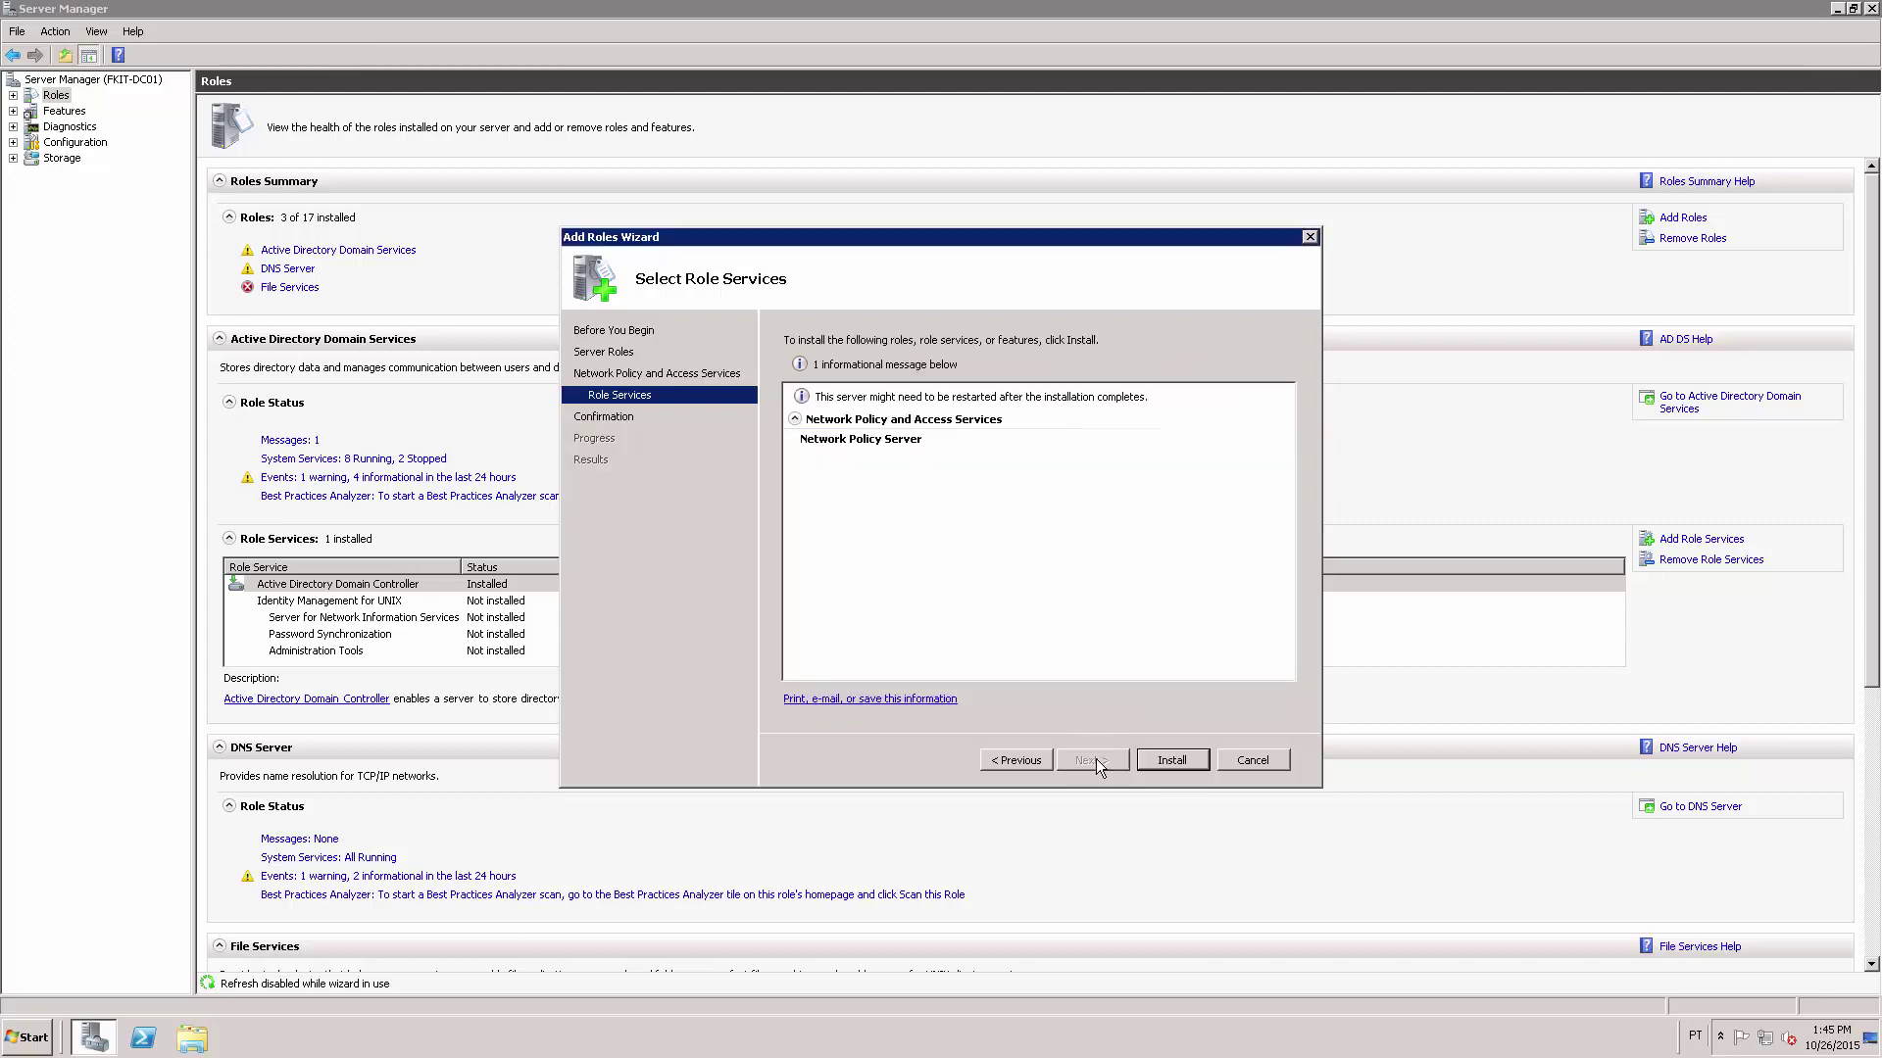
Install the Network Policy Server role, then bring up the Start menu.
left_click(1172, 760)
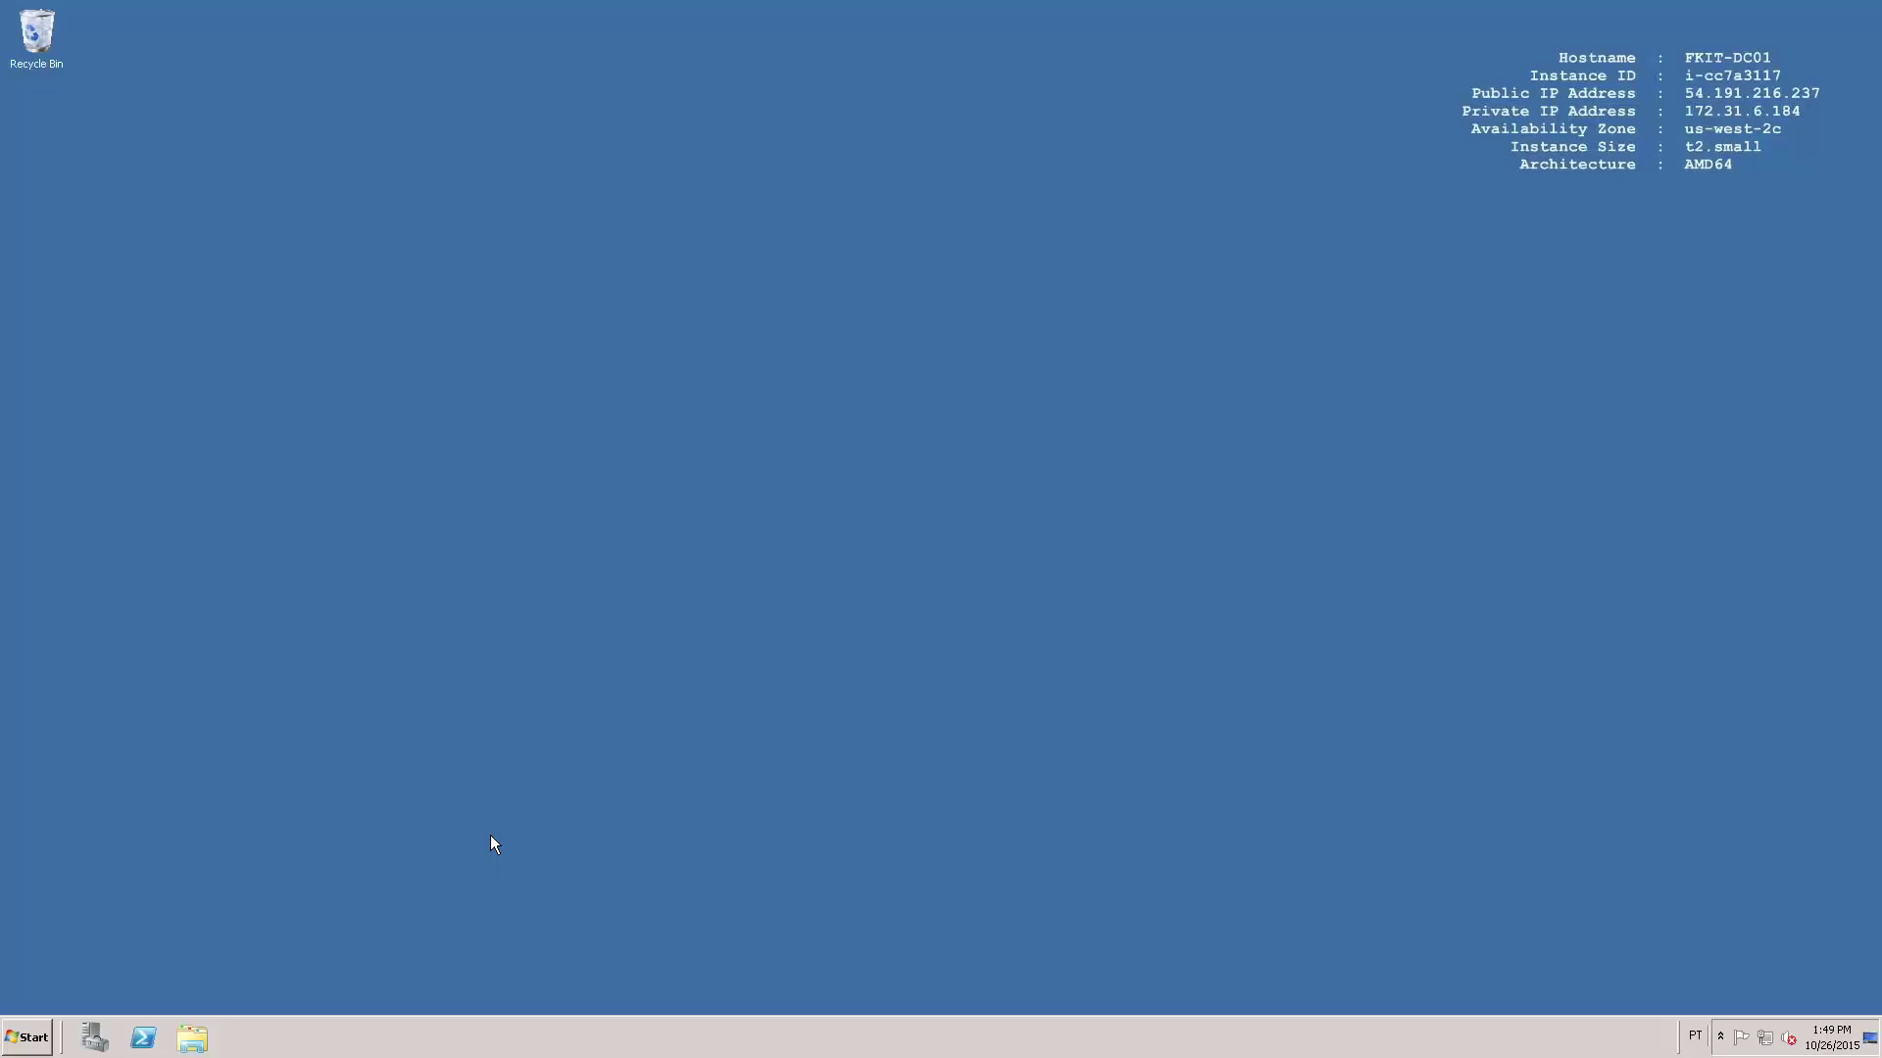
left_click(29, 1037)
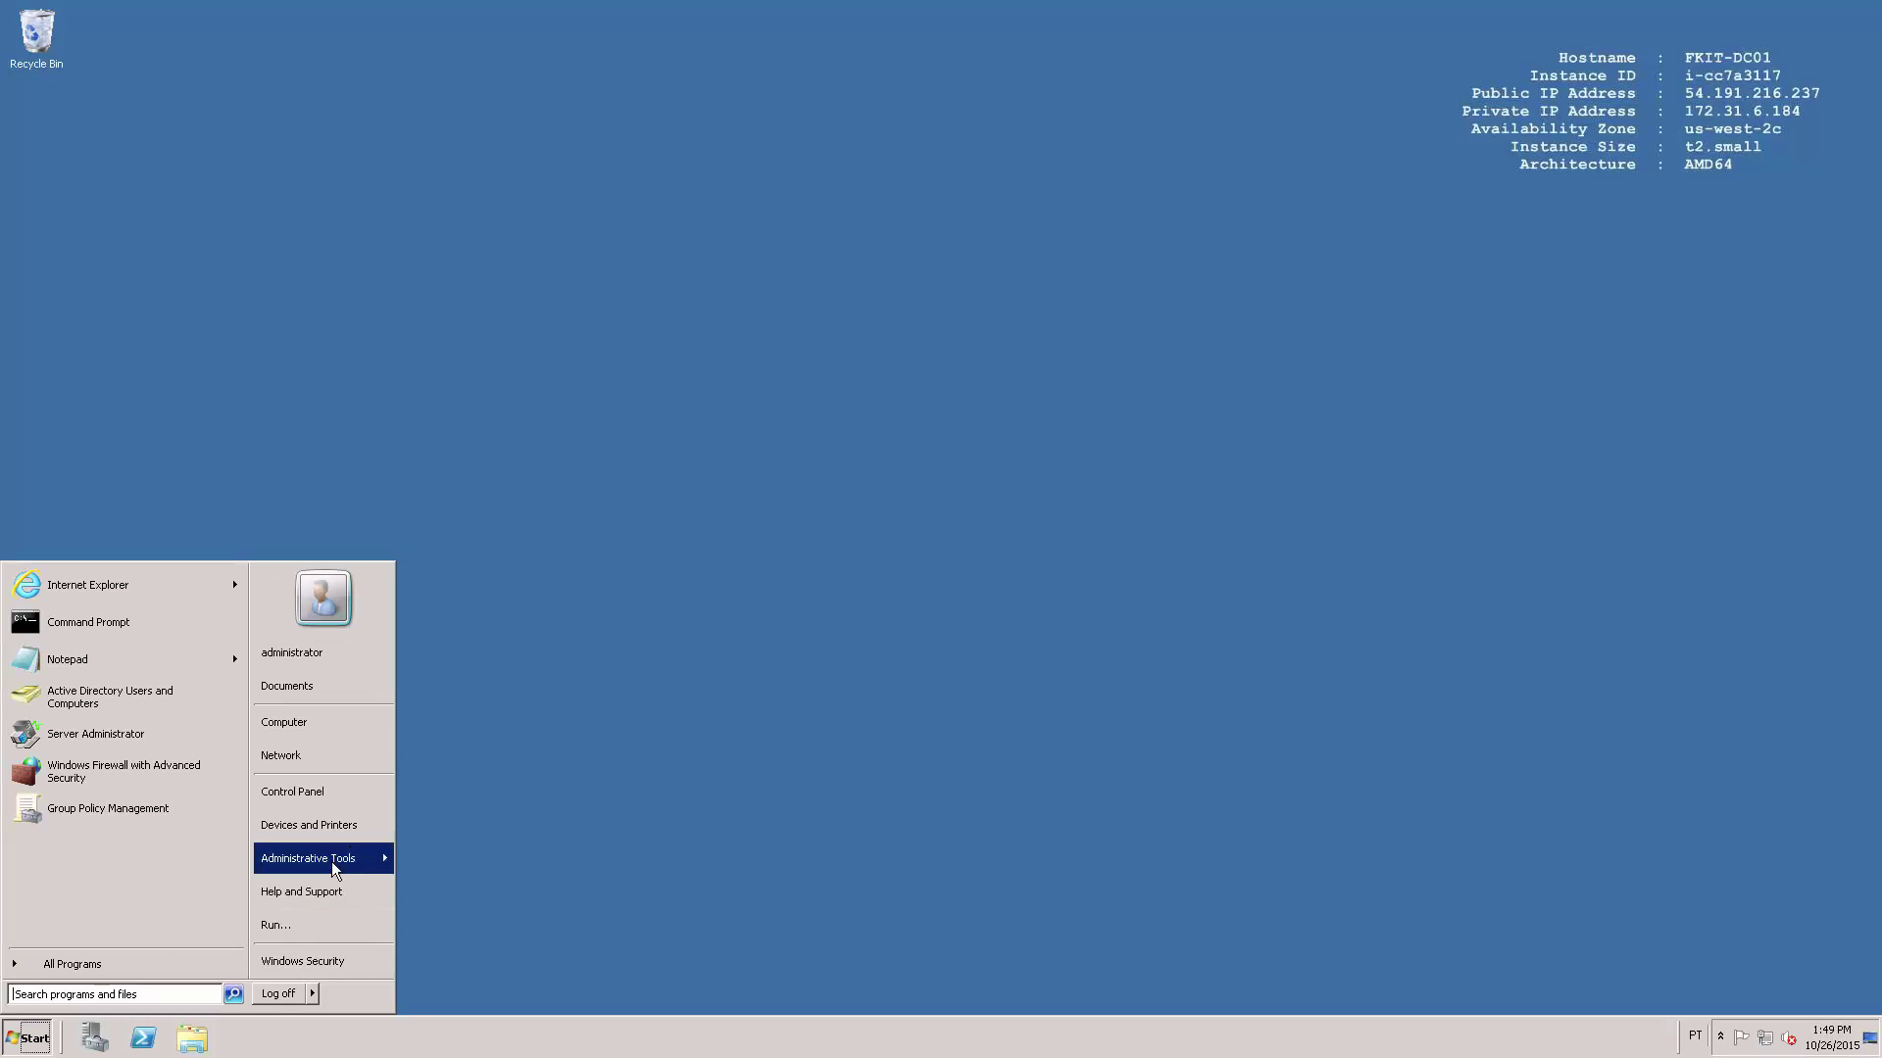
Launch the NPS console, register NPS (Local) in Active Directory, and show the RADIUS Clients list.
left_click(331, 859)
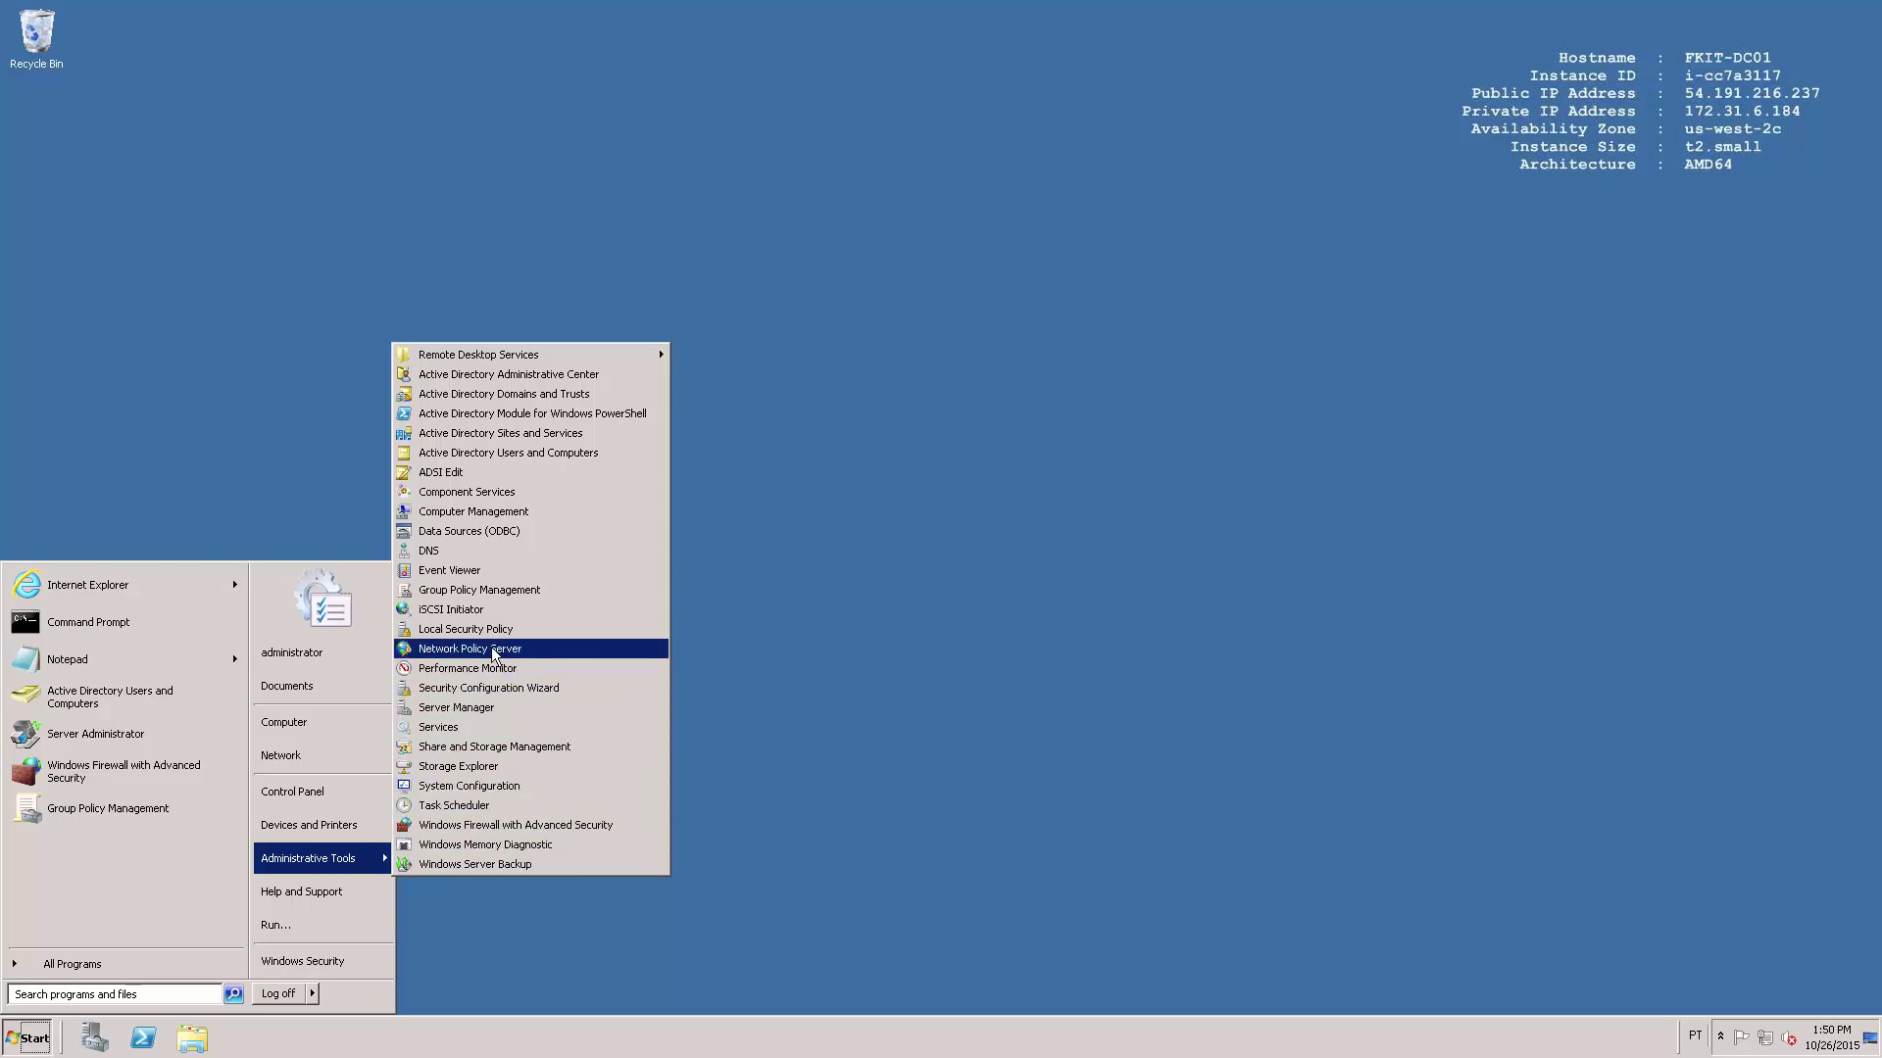
left_click(526, 647)
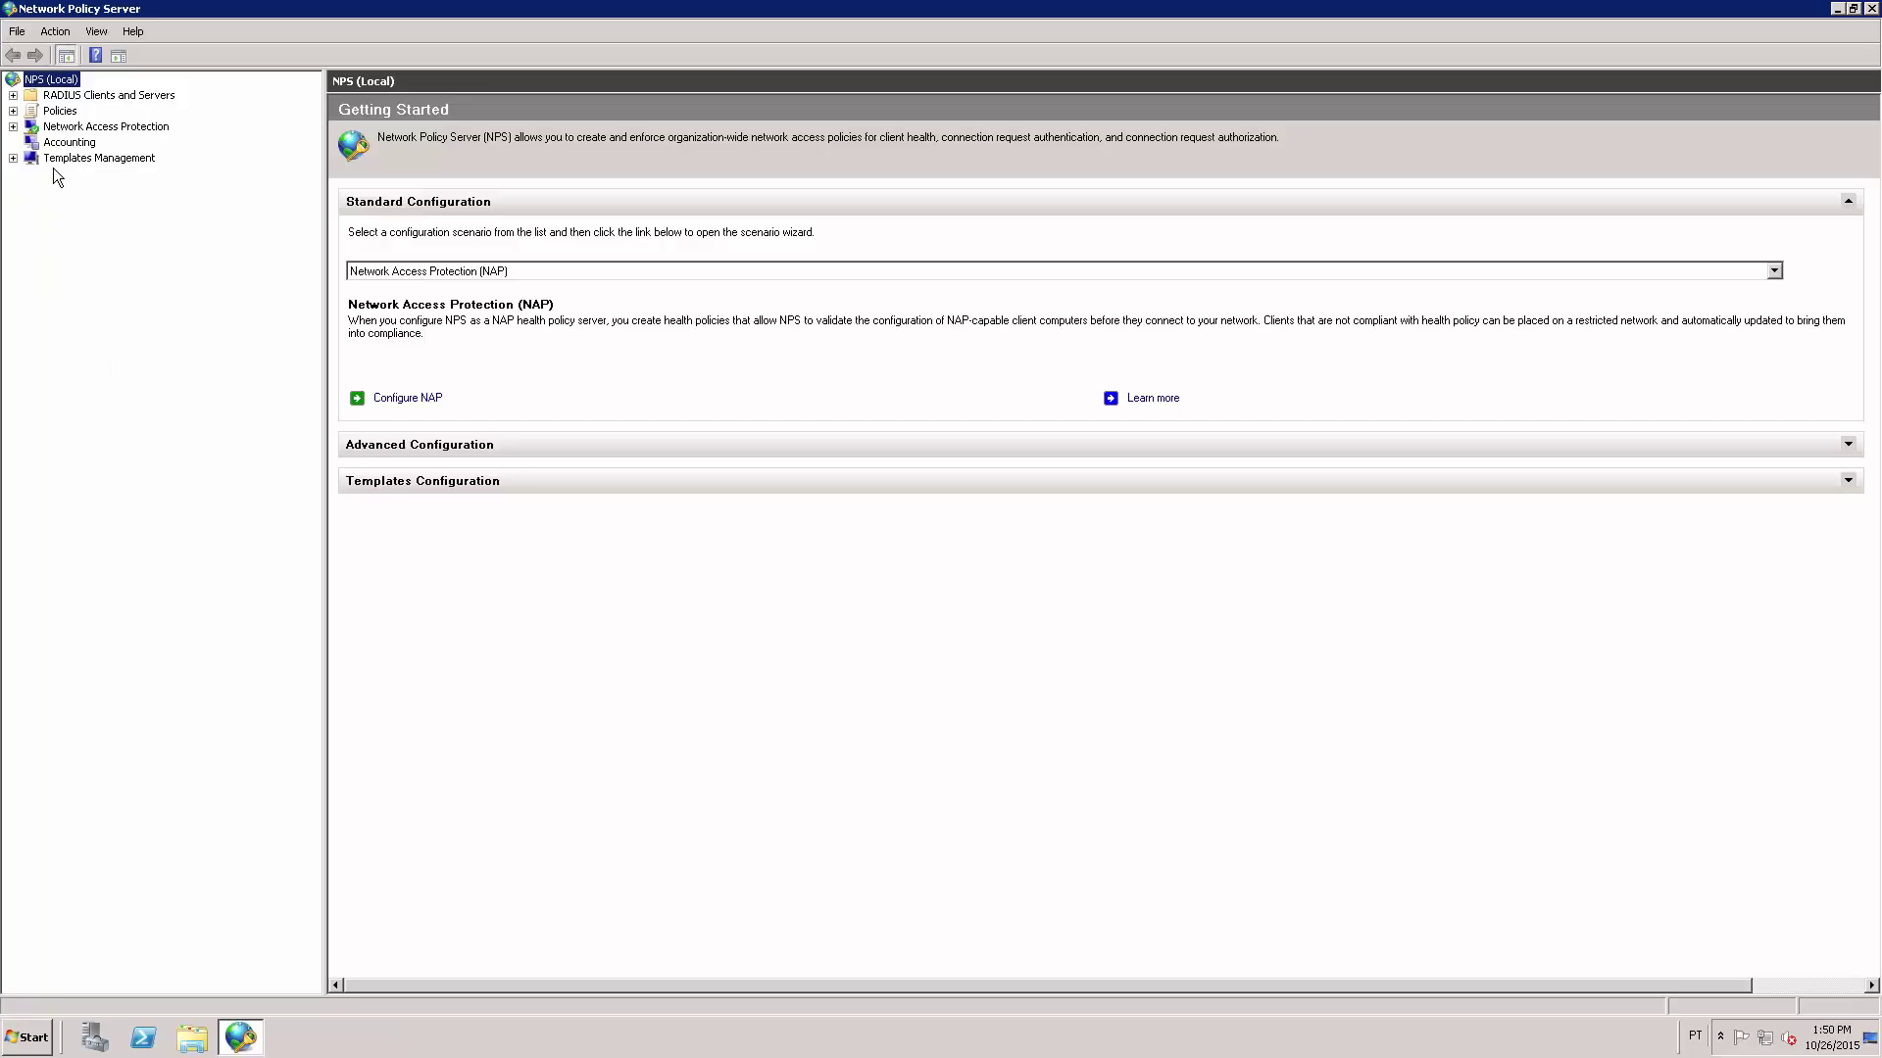
right_click(69, 86)
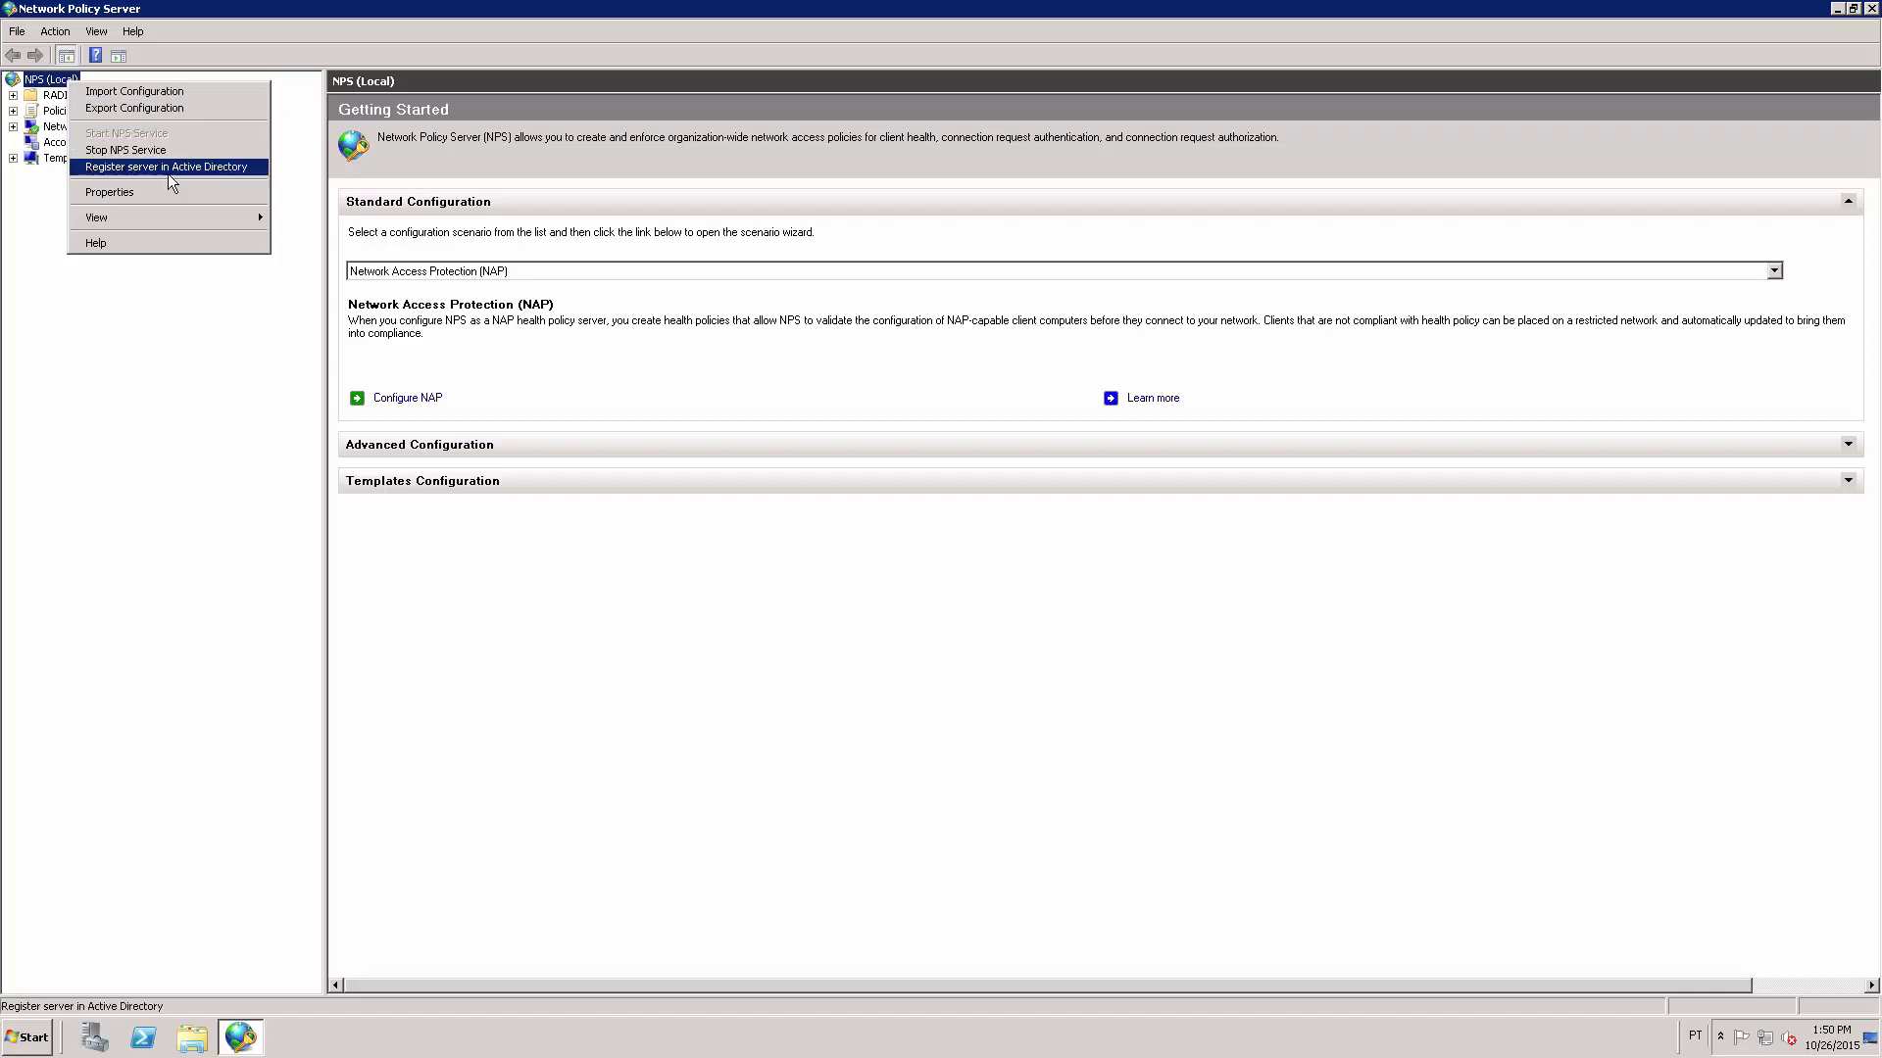
left_click(192, 171)
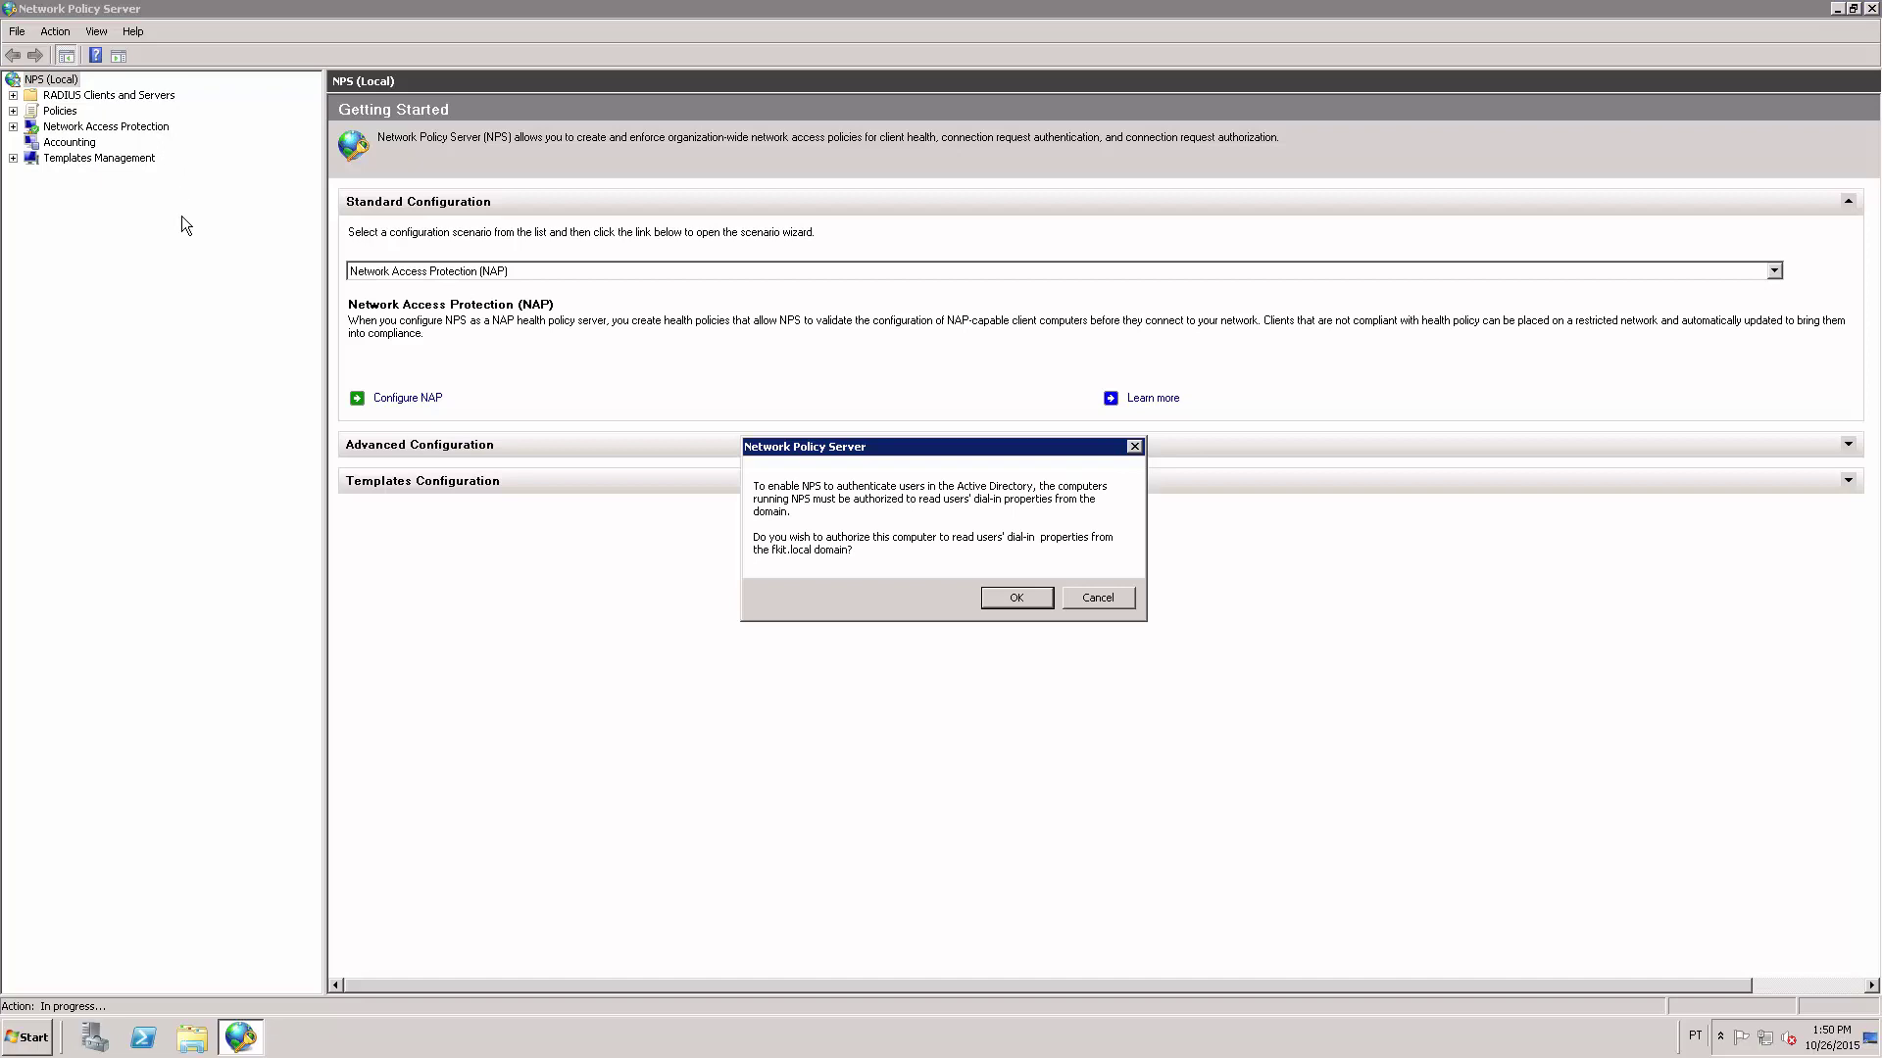
left_click(1019, 599)
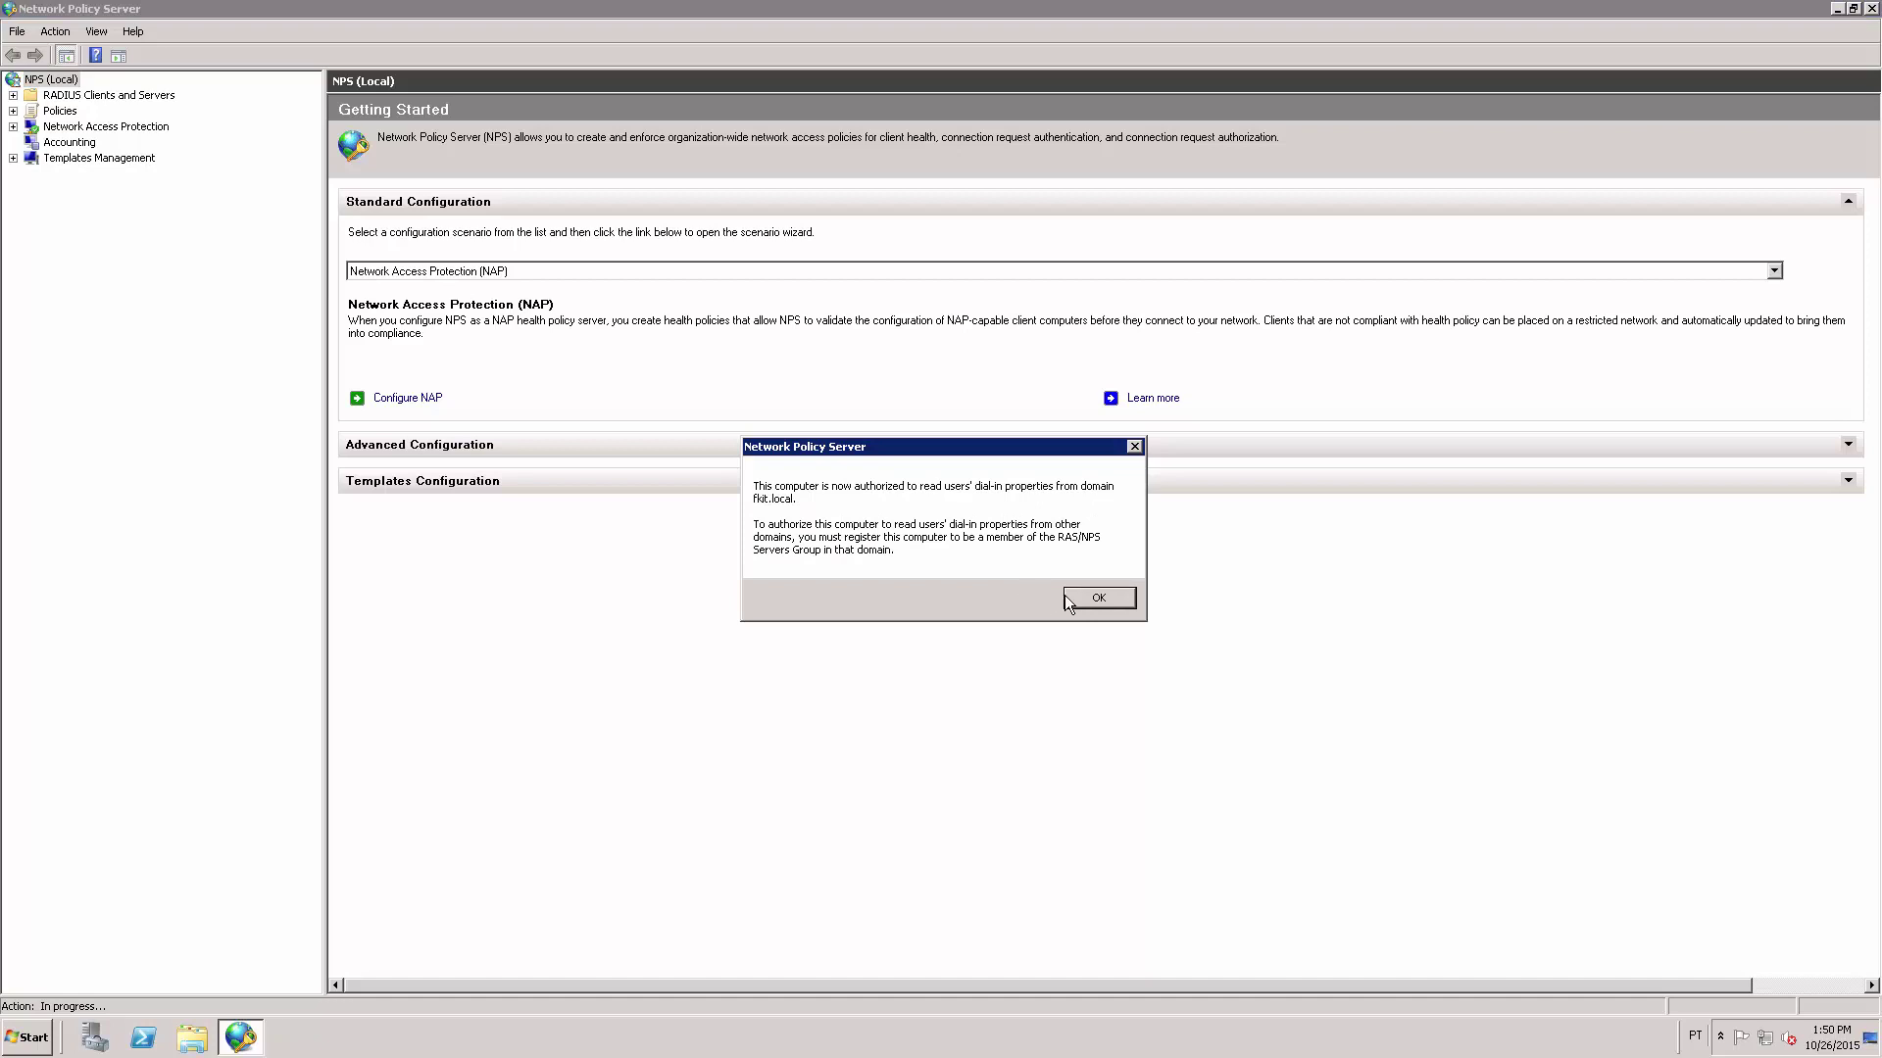
left_click(1107, 599)
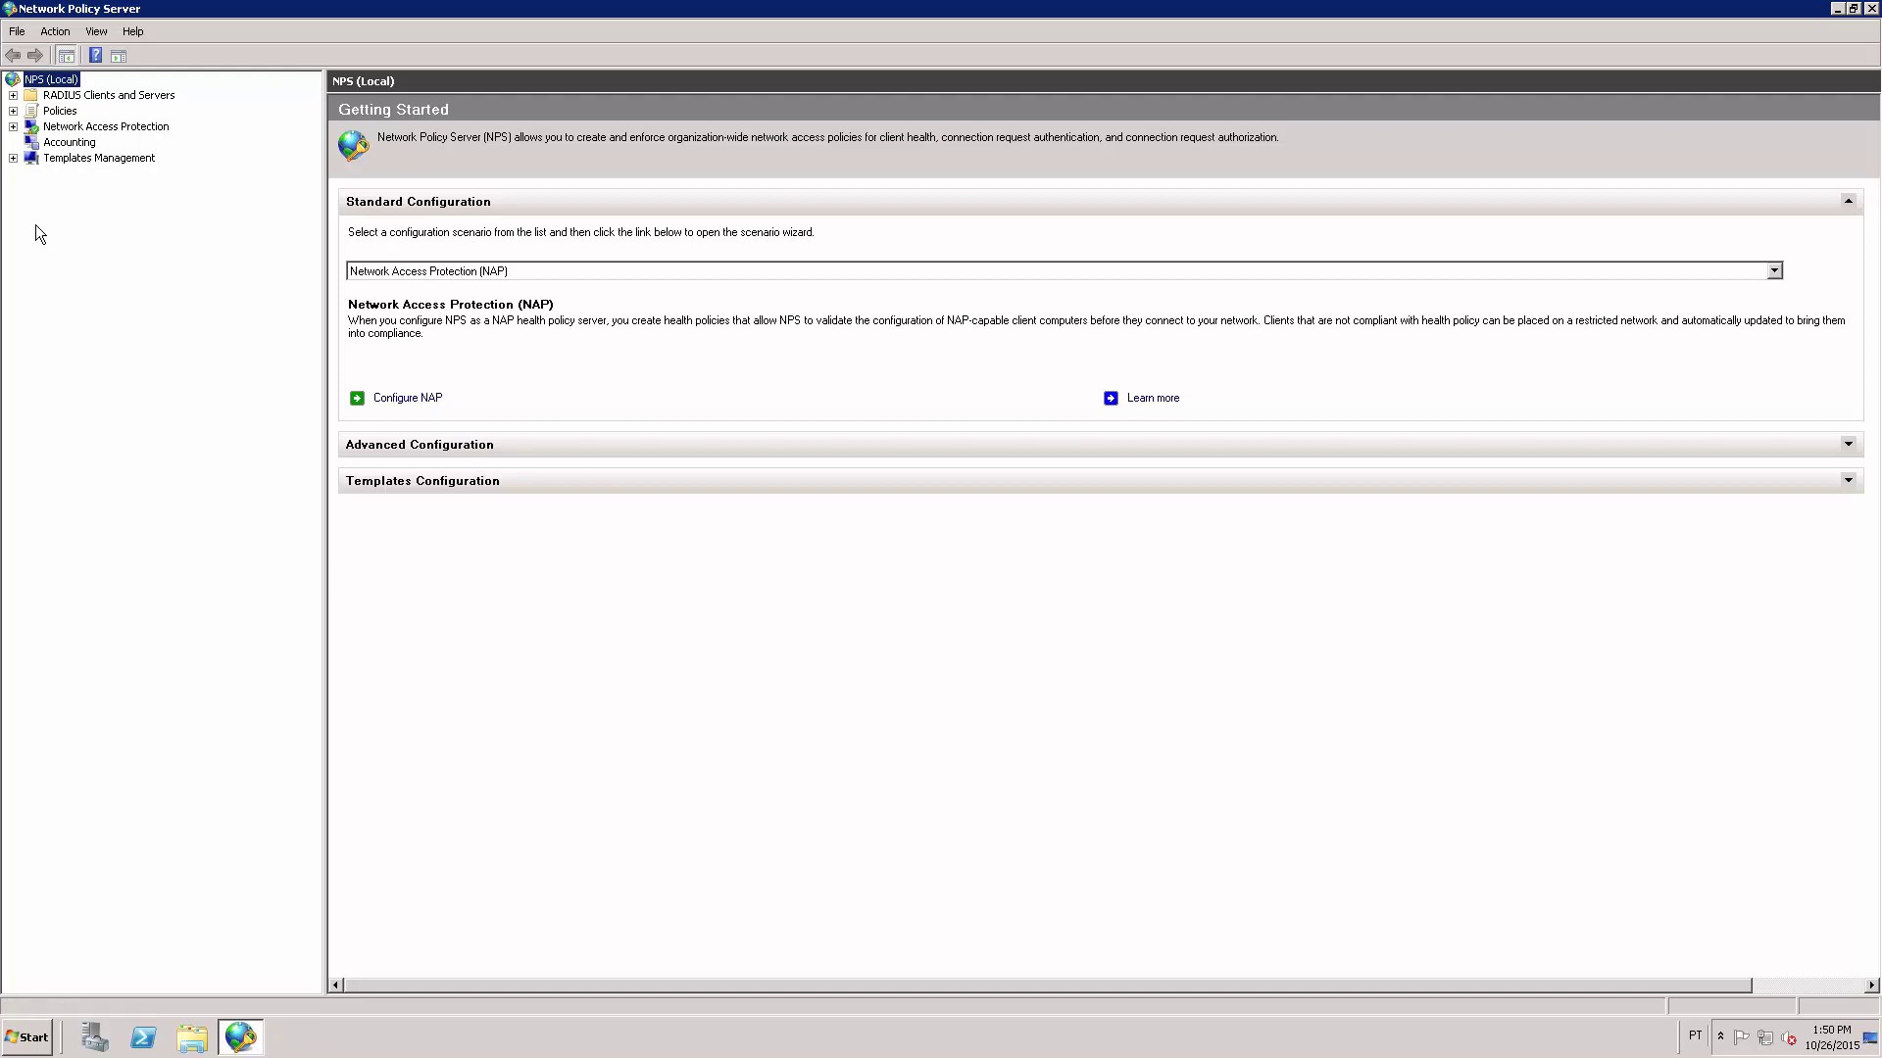
left_click(12, 95)
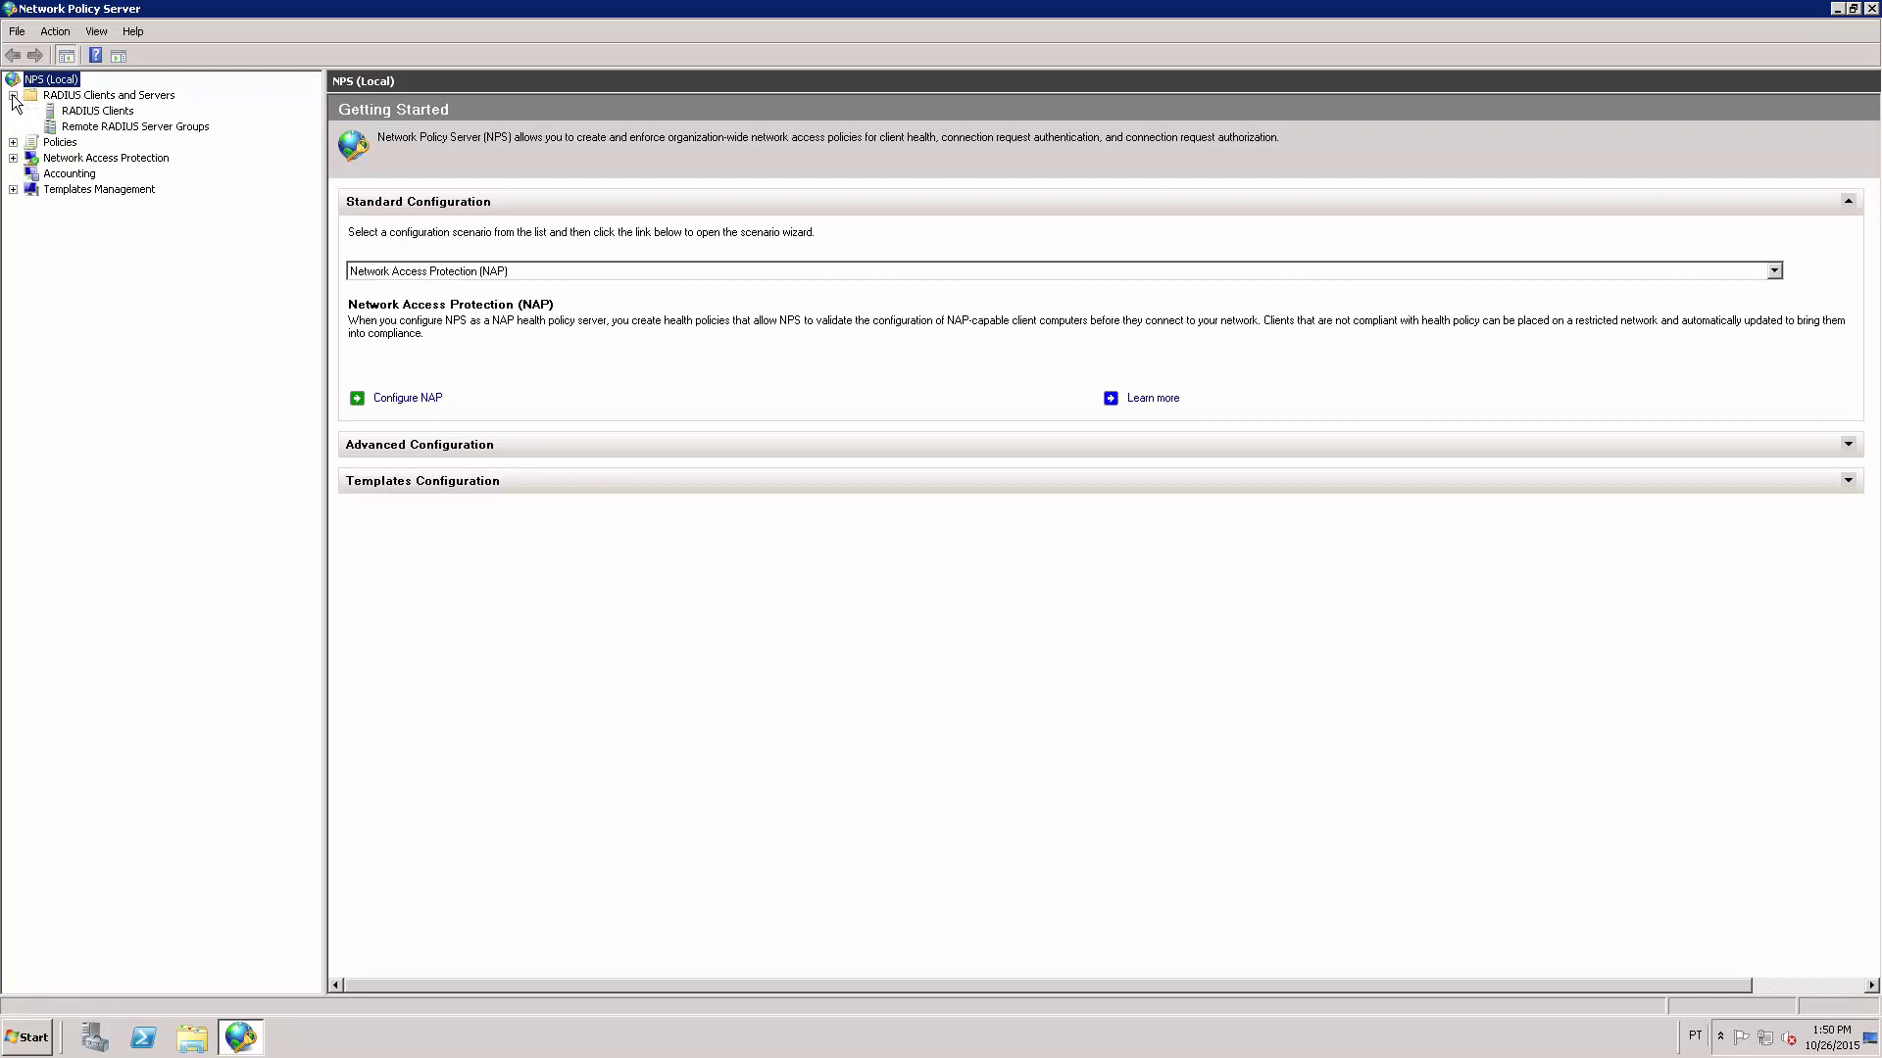
left_click(130, 114)
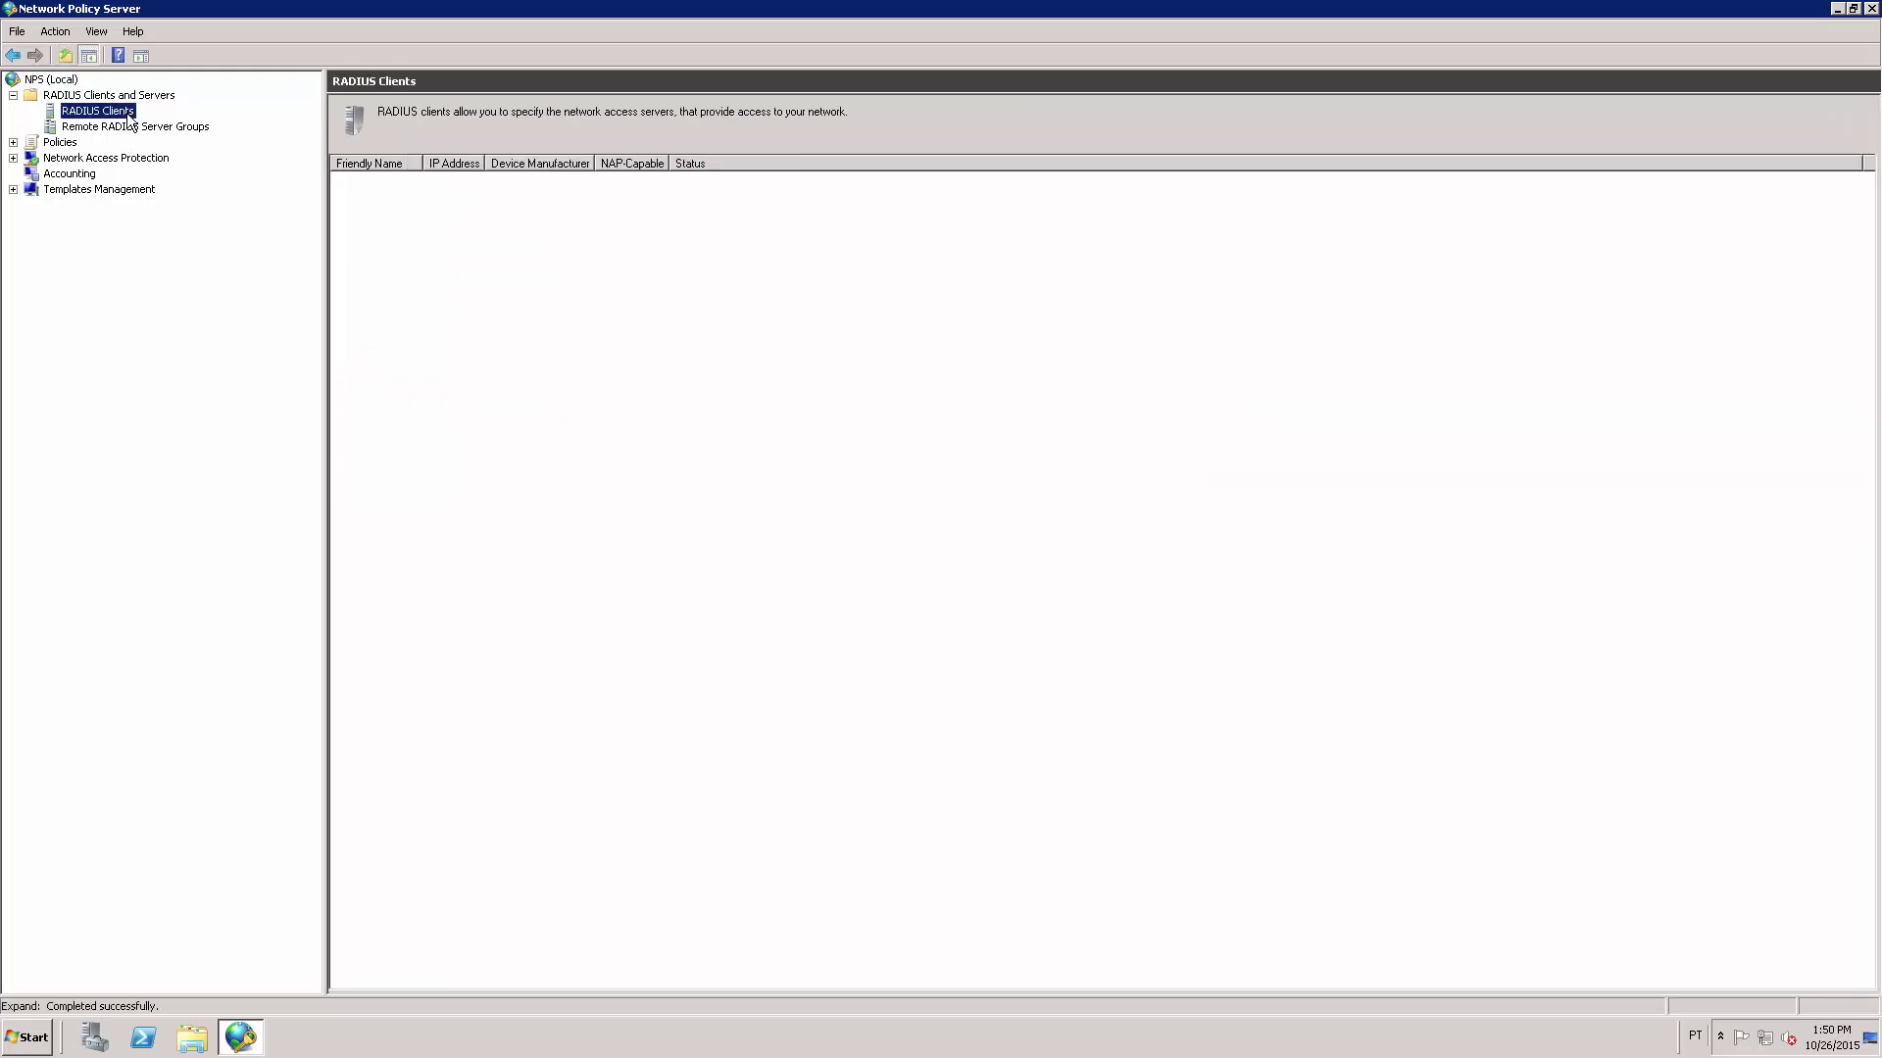
Add RADIUS client CISCO-SWITCH at 201.76.163.58, entering its shared secret twice.
right_click(129, 114)
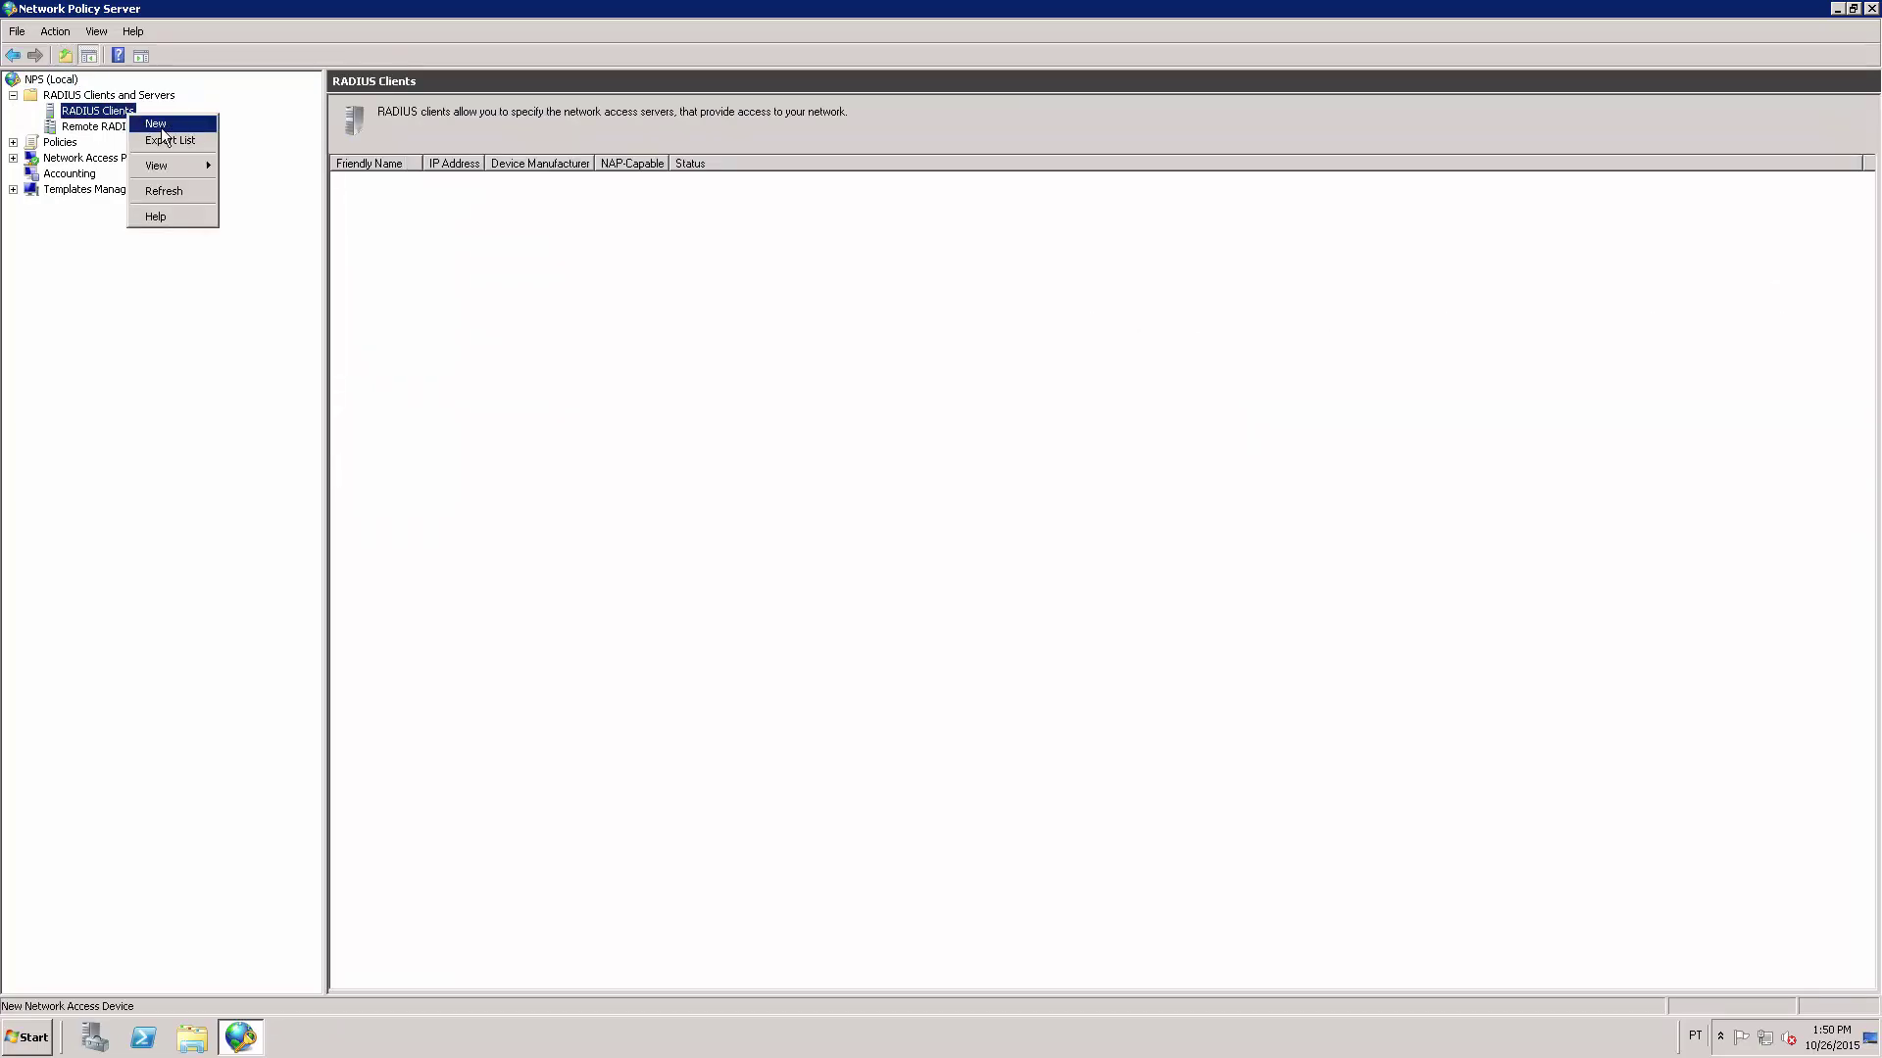
left_click(178, 127)
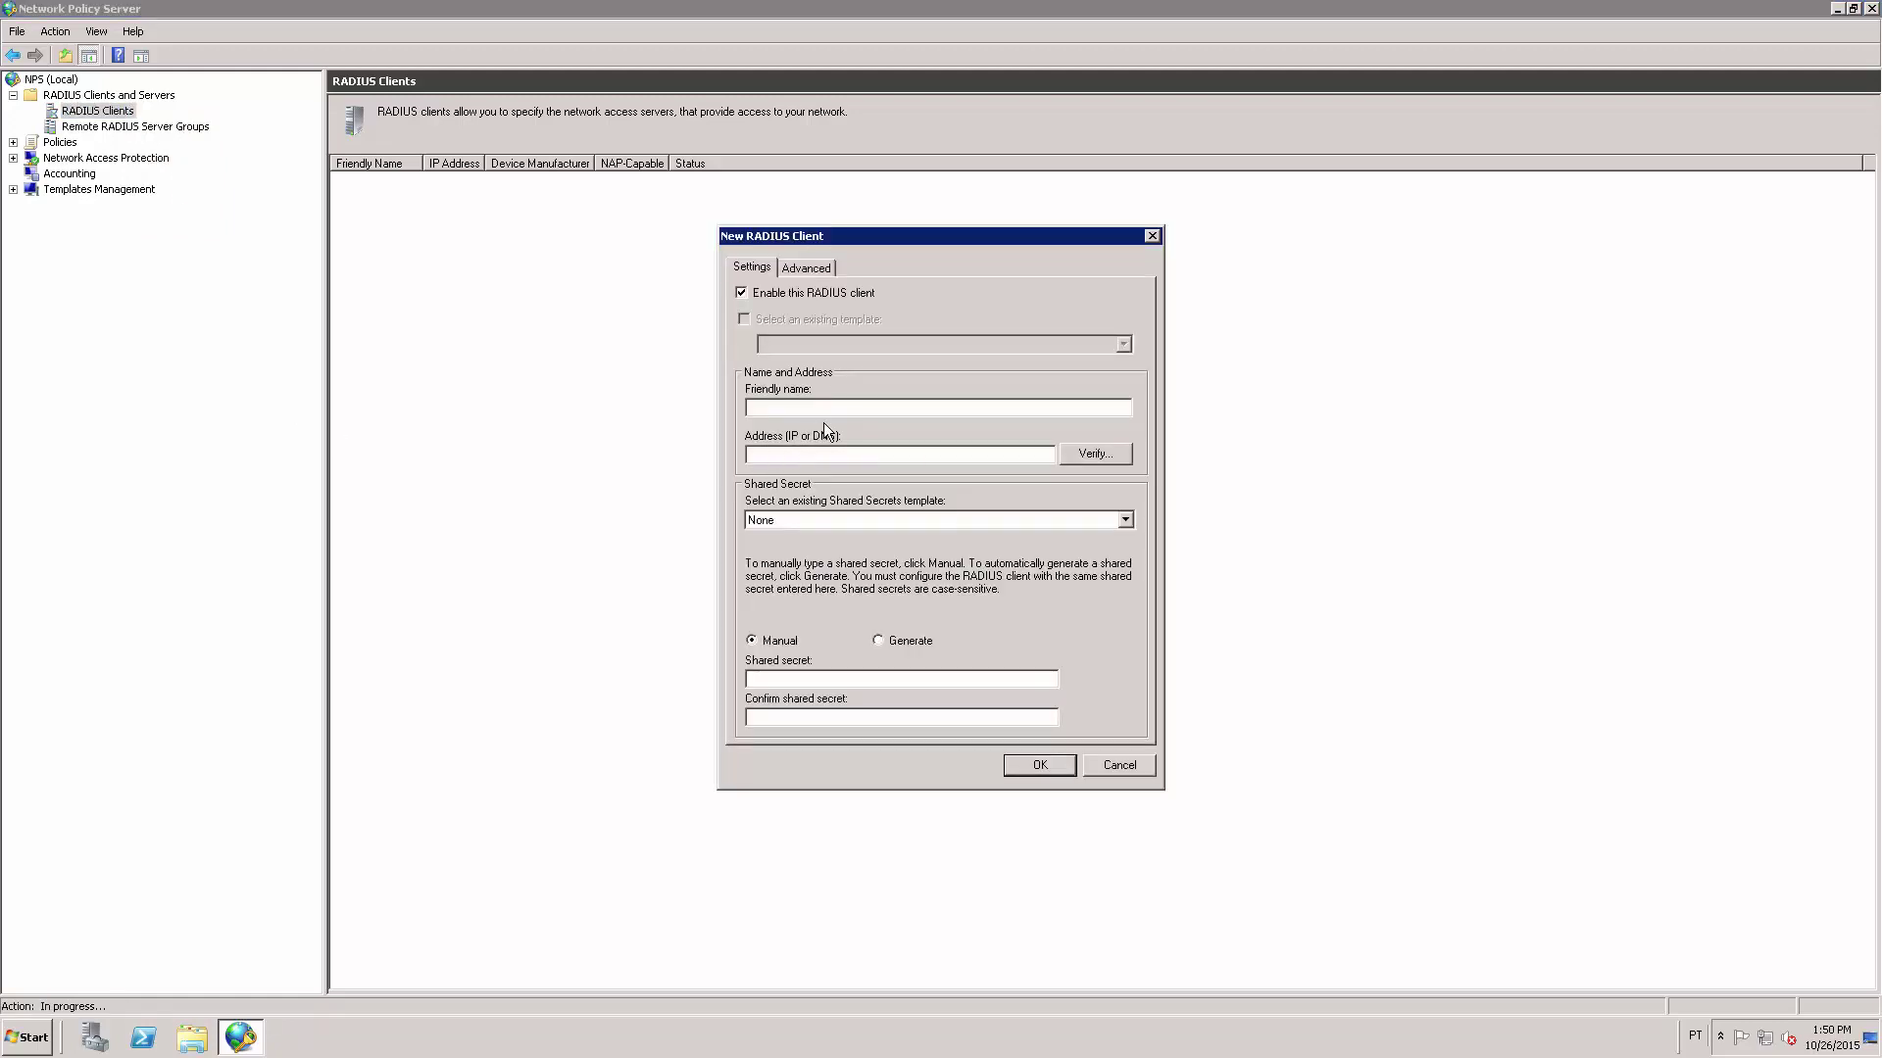
type("CISCO-SWITCH")
type("201.76.163.58")
type("••••••••••••••••••••••••")
left_click(1041, 766)
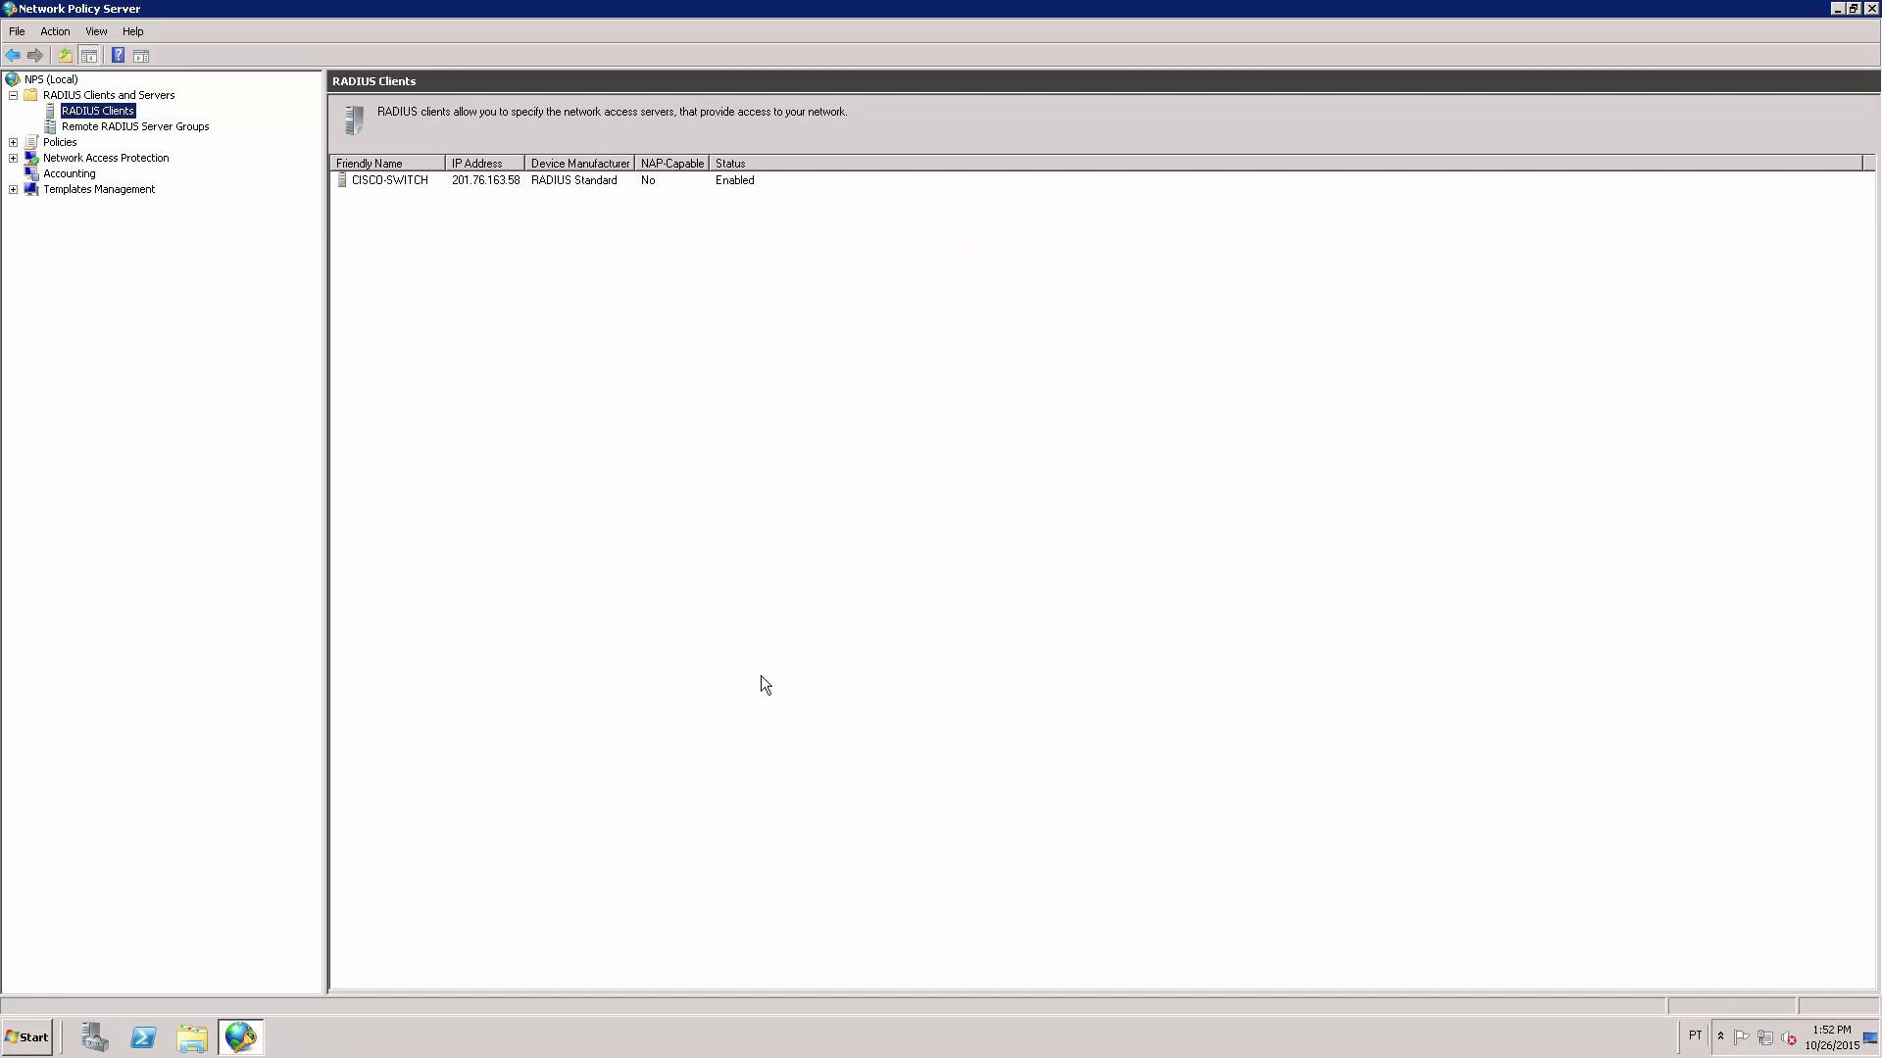
Expand Policies and show the Network Policies list with its two default deny-access policies.
left_click(559, 184)
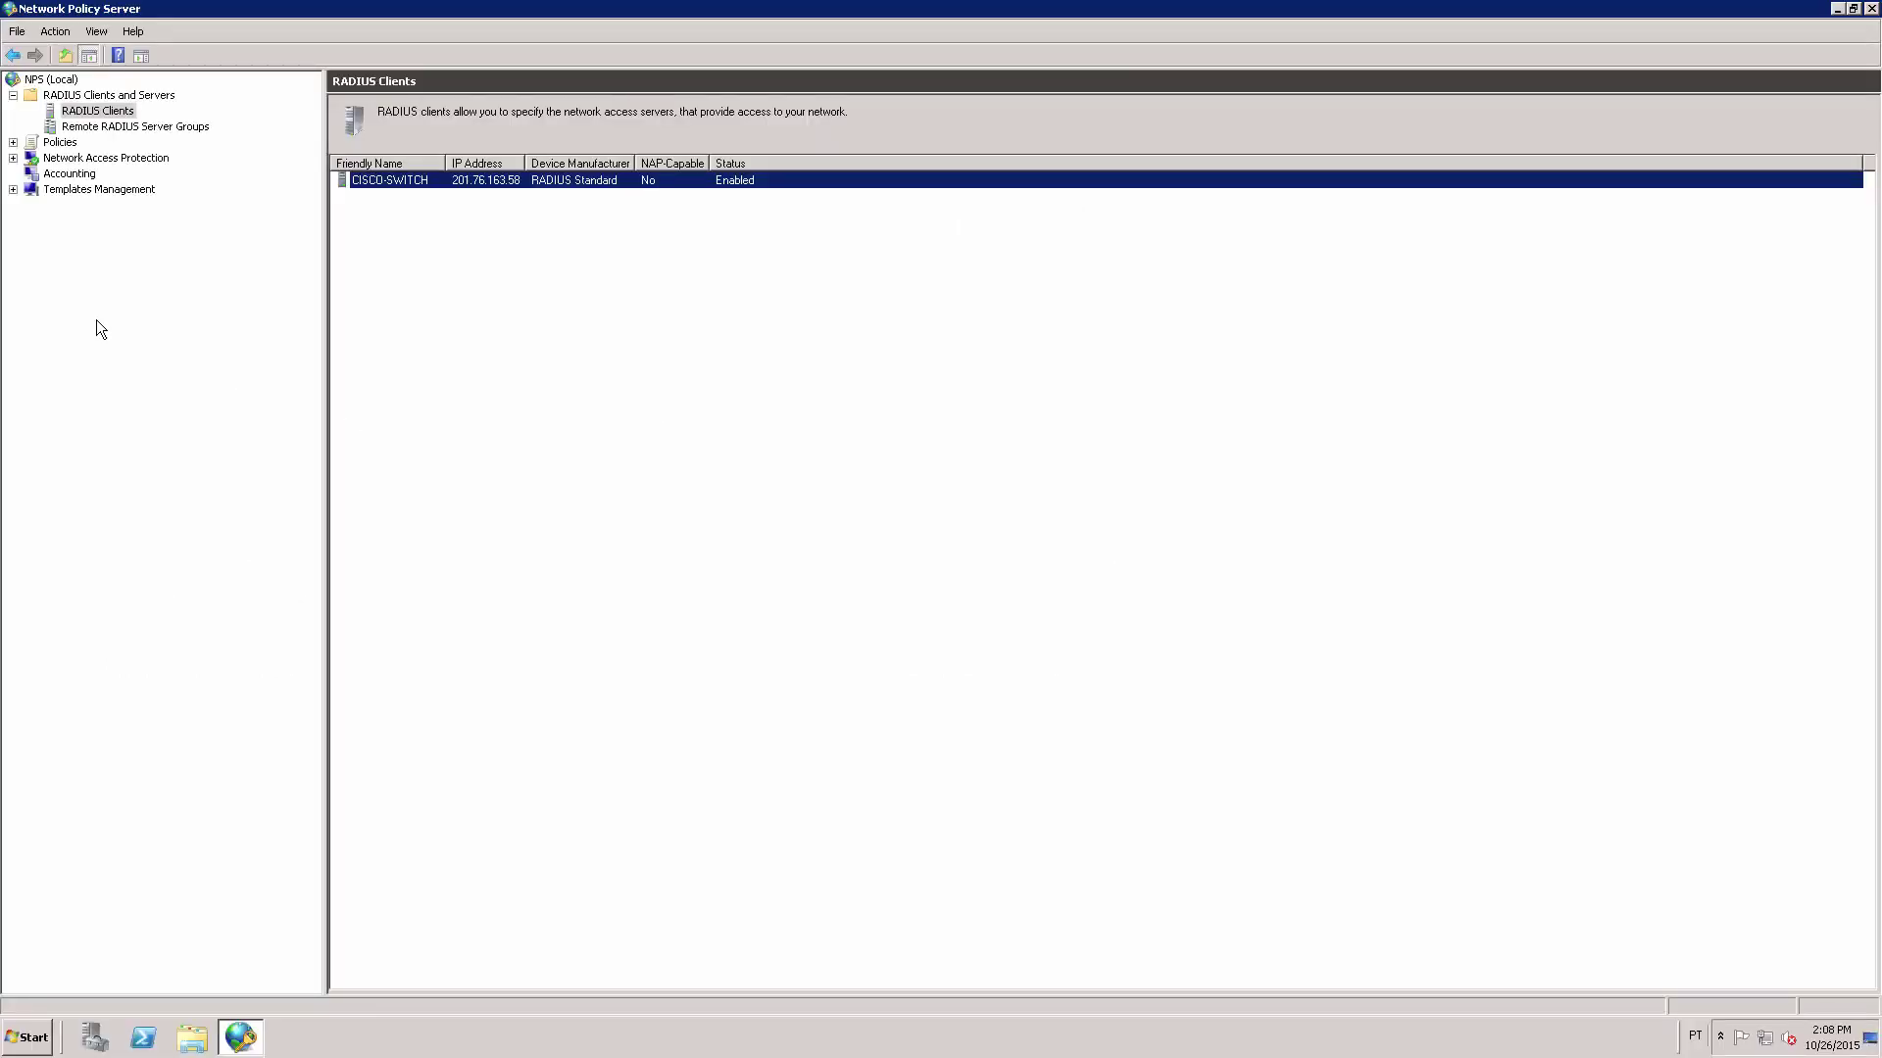
left_click(12, 143)
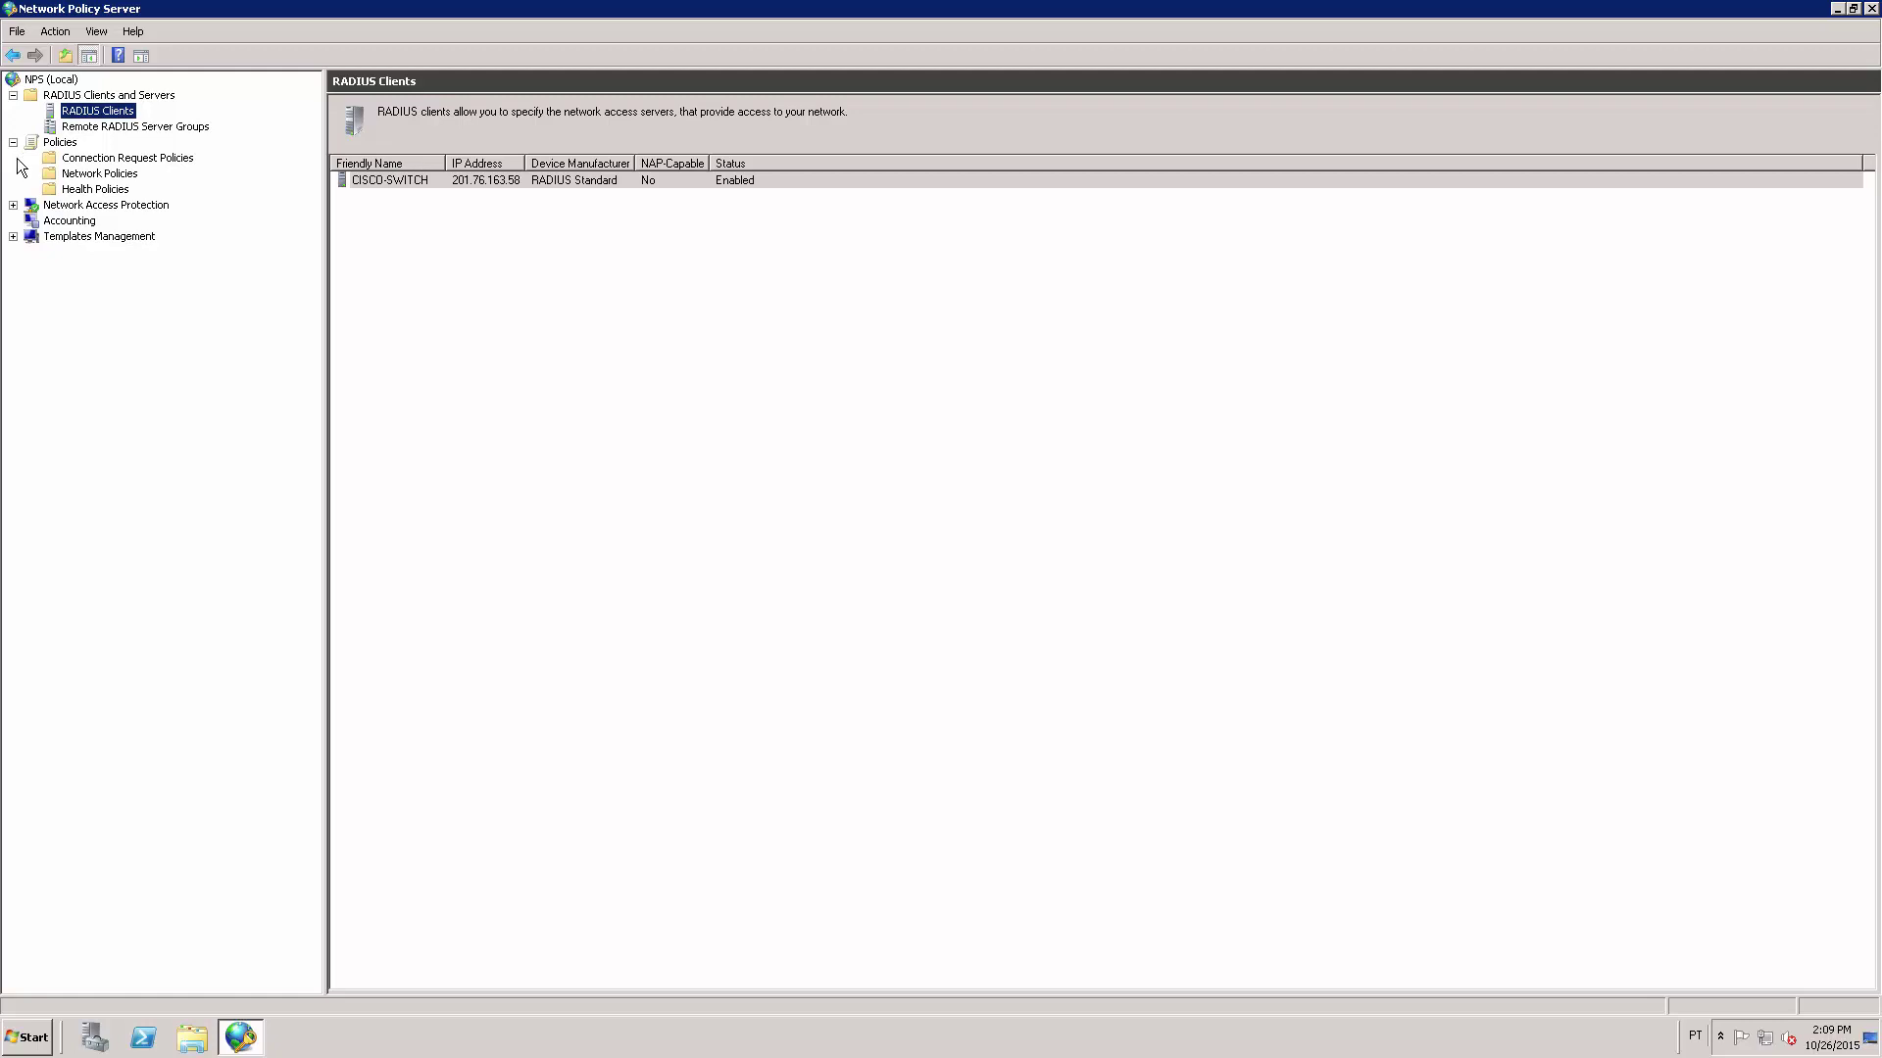
left_click(98, 176)
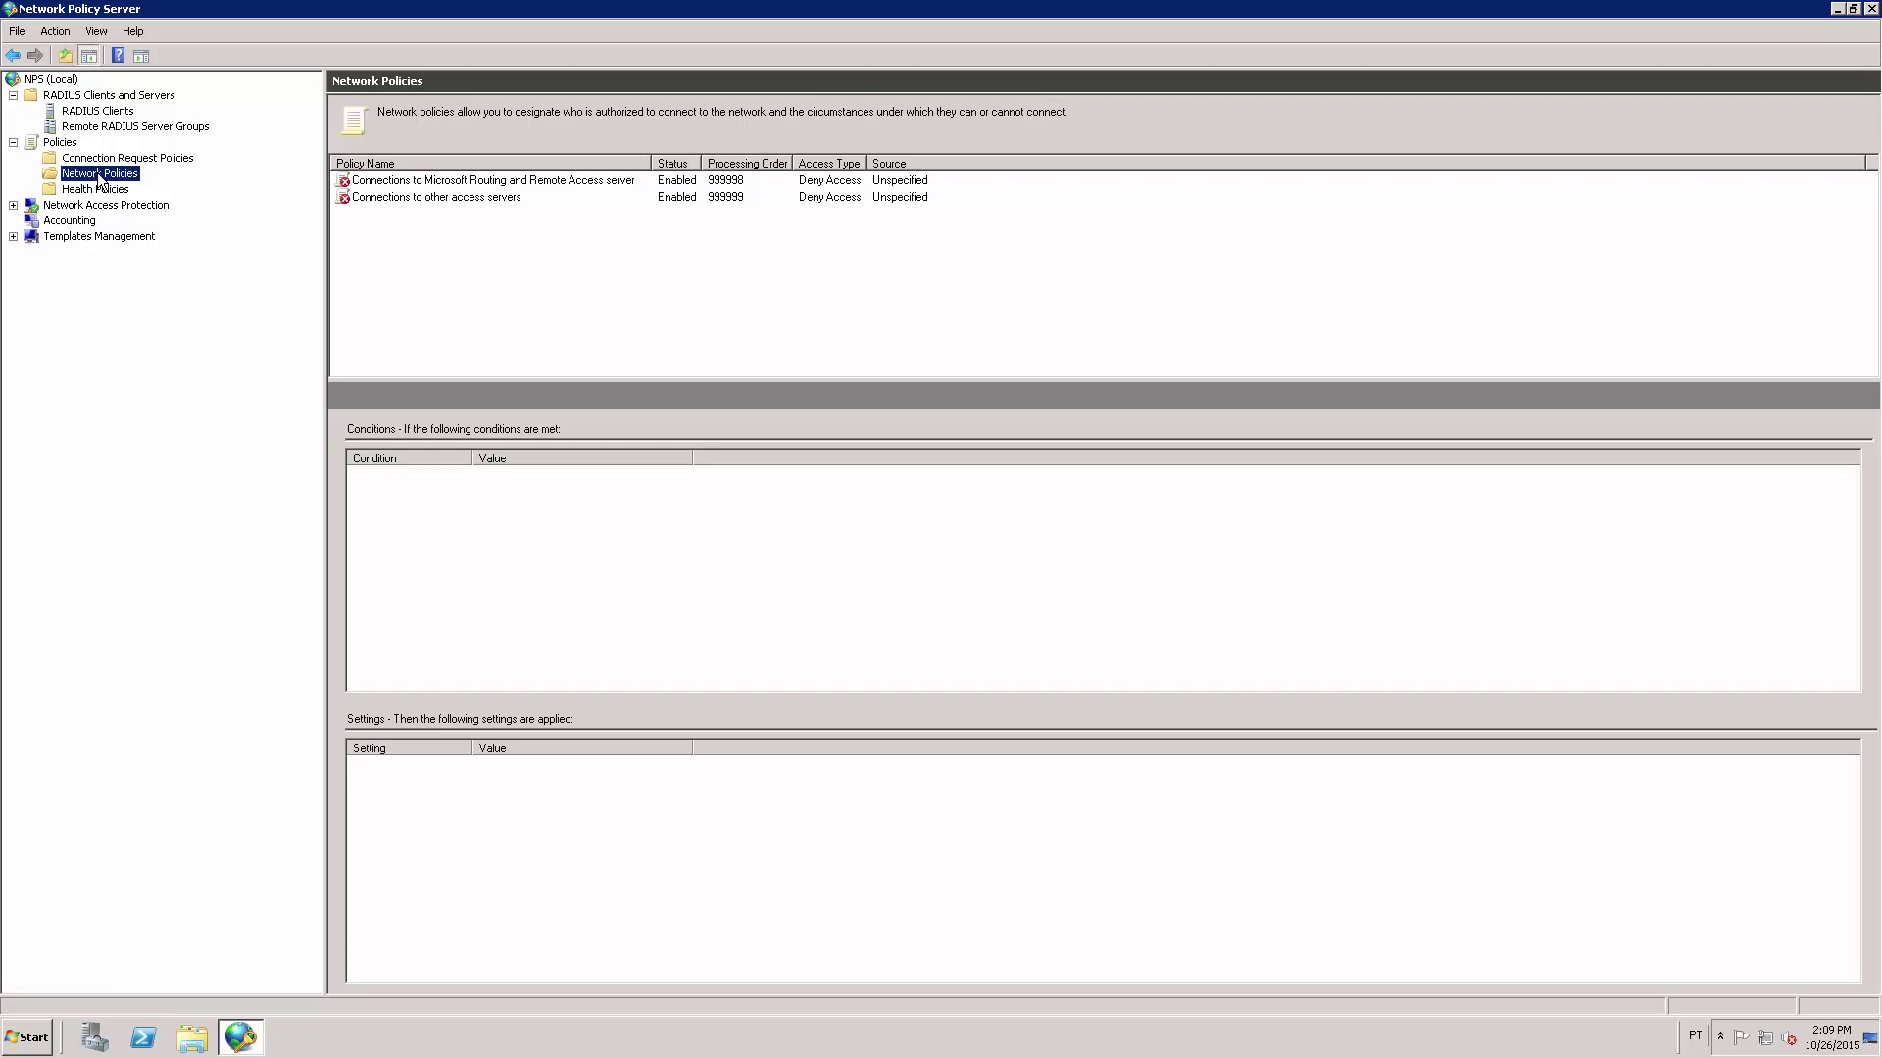
Begin a new network policy named CISCO-ADMIN and advance to the Specify Conditions page.
right_click(99, 180)
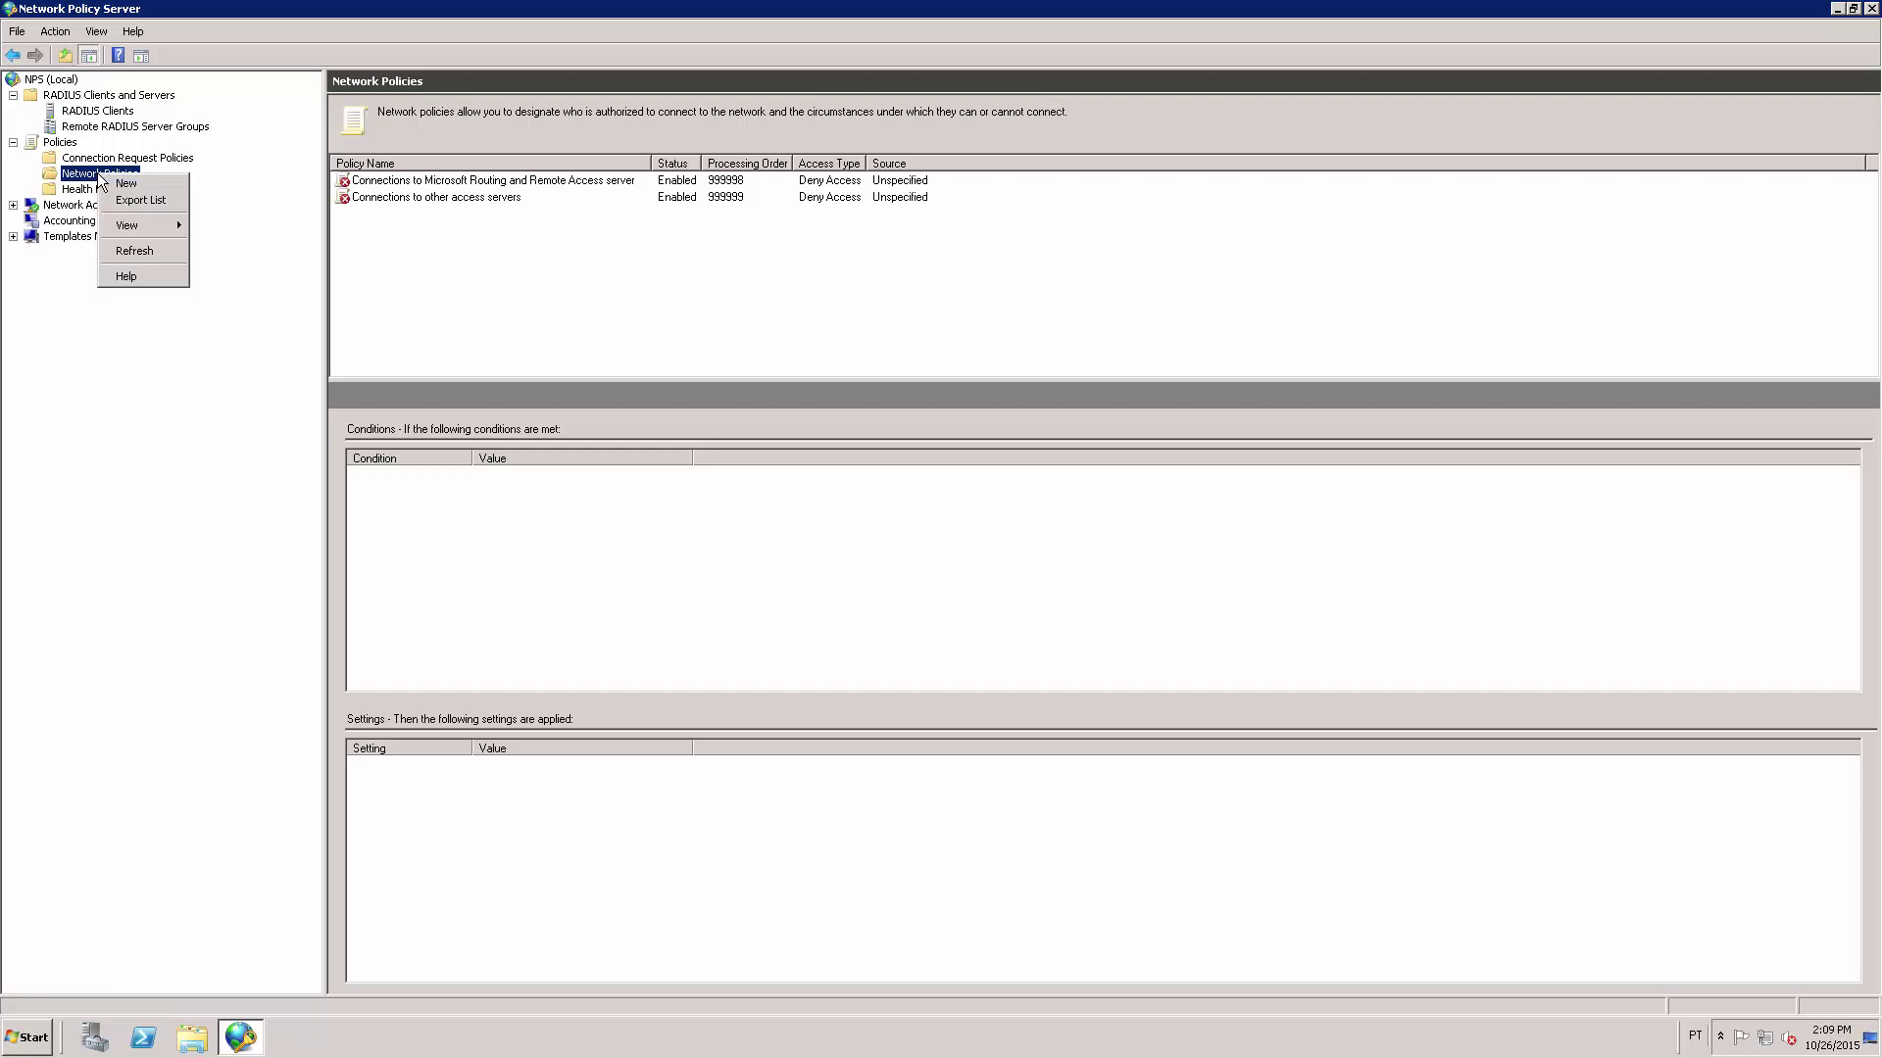
left_click(167, 185)
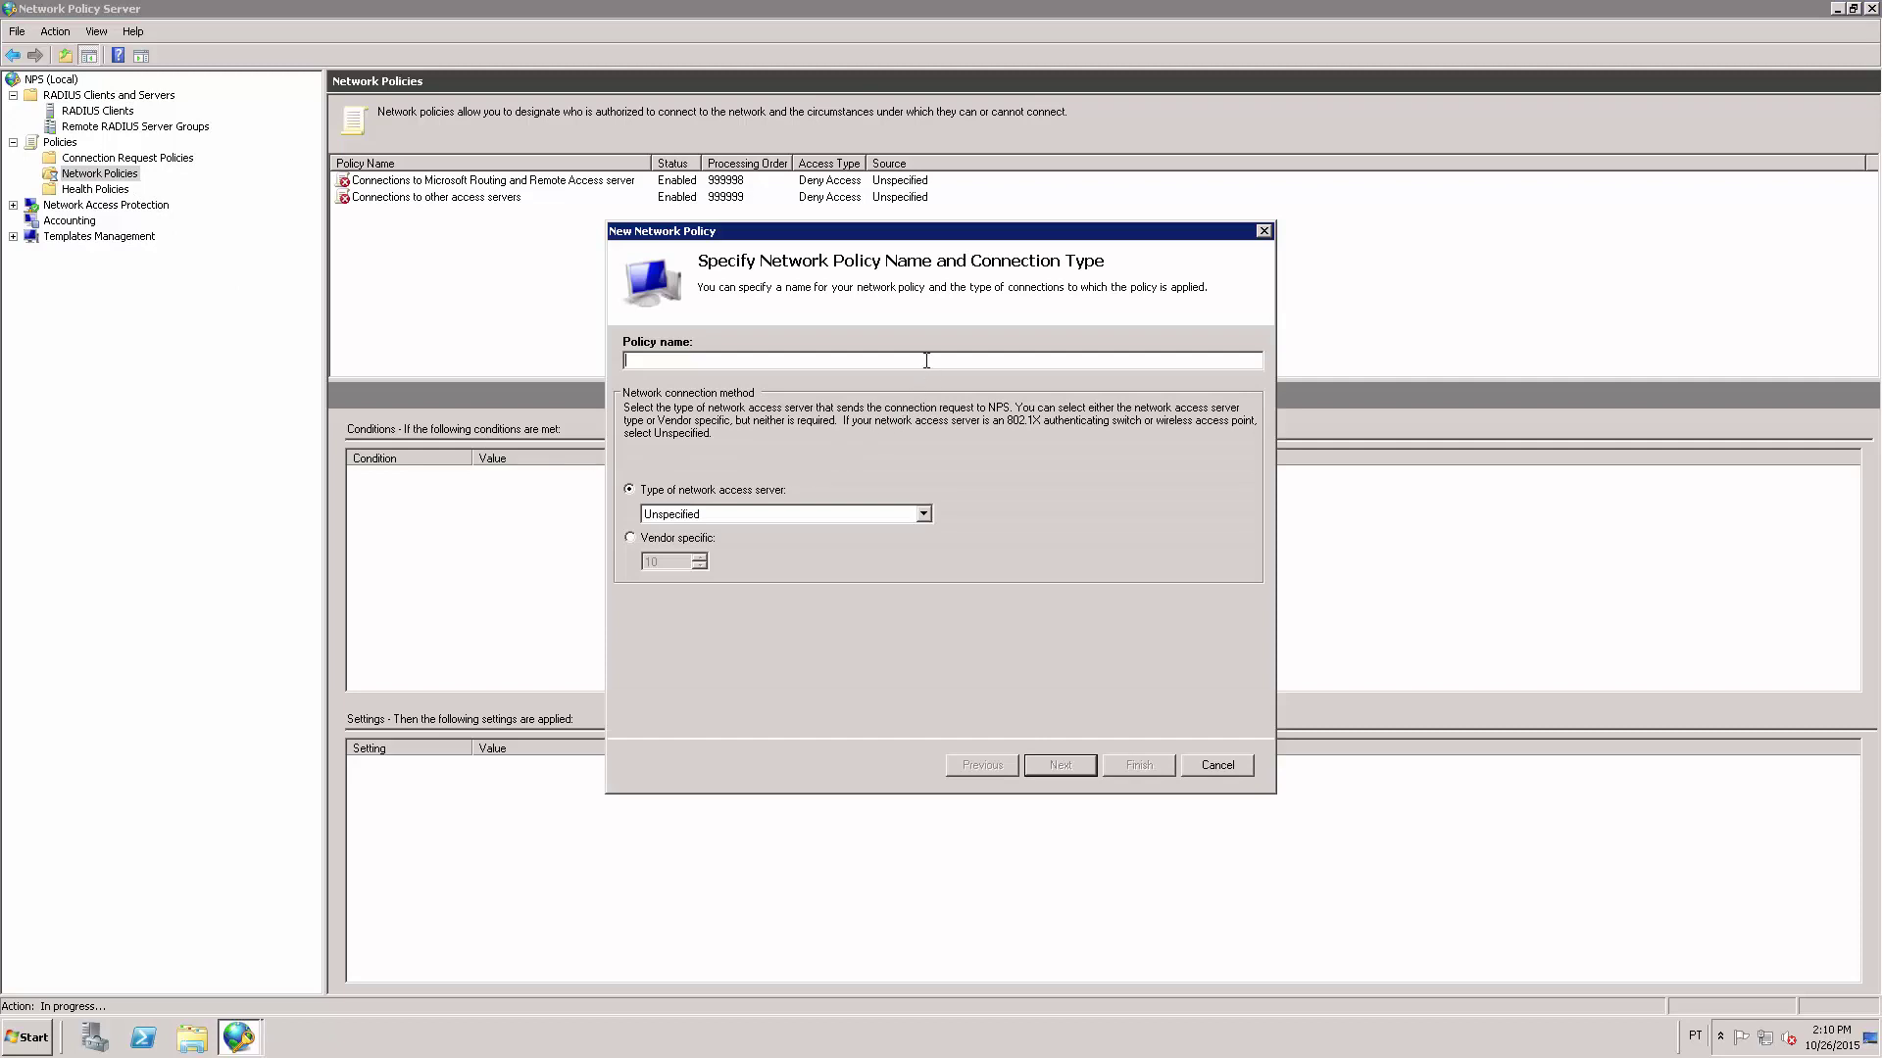
type("CISCO-ADMIN")
left_click(1060, 764)
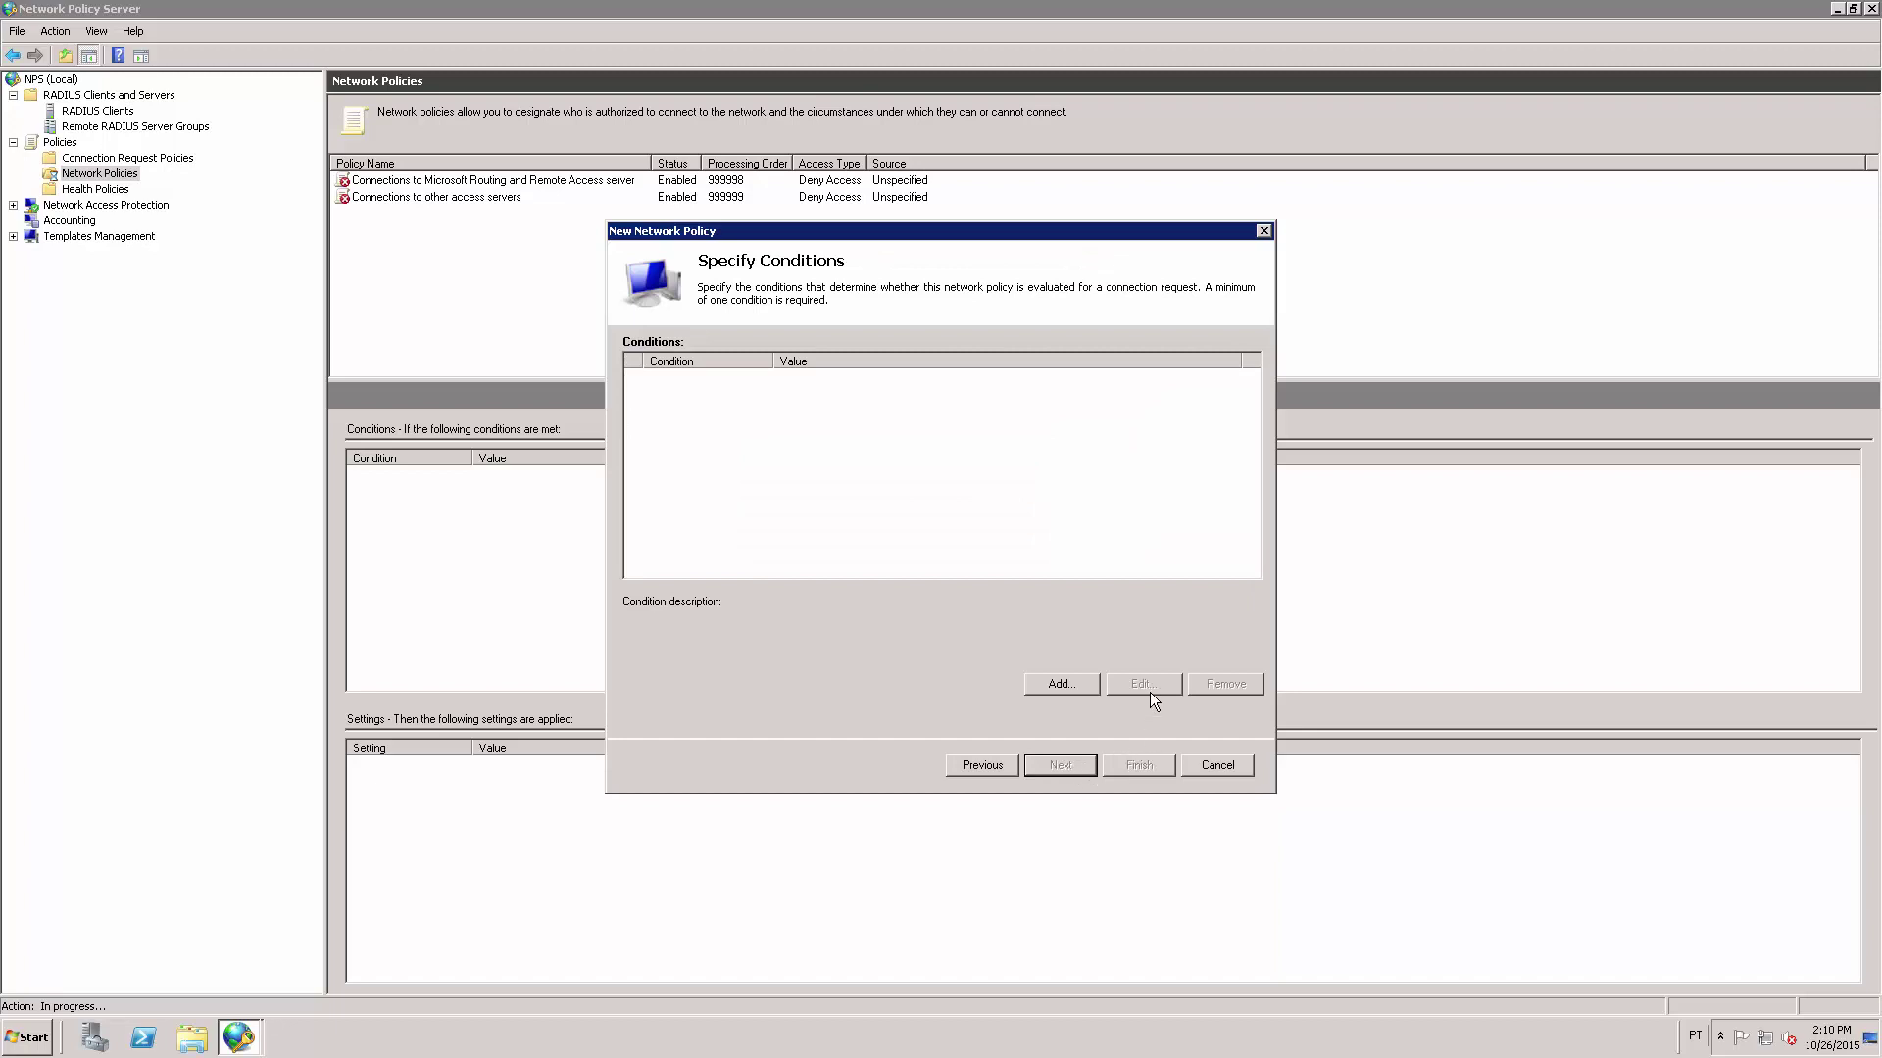
Add a Windows Groups condition requiring membership in the FKIT\CISCO - ADMINS group.
left_click(1067, 688)
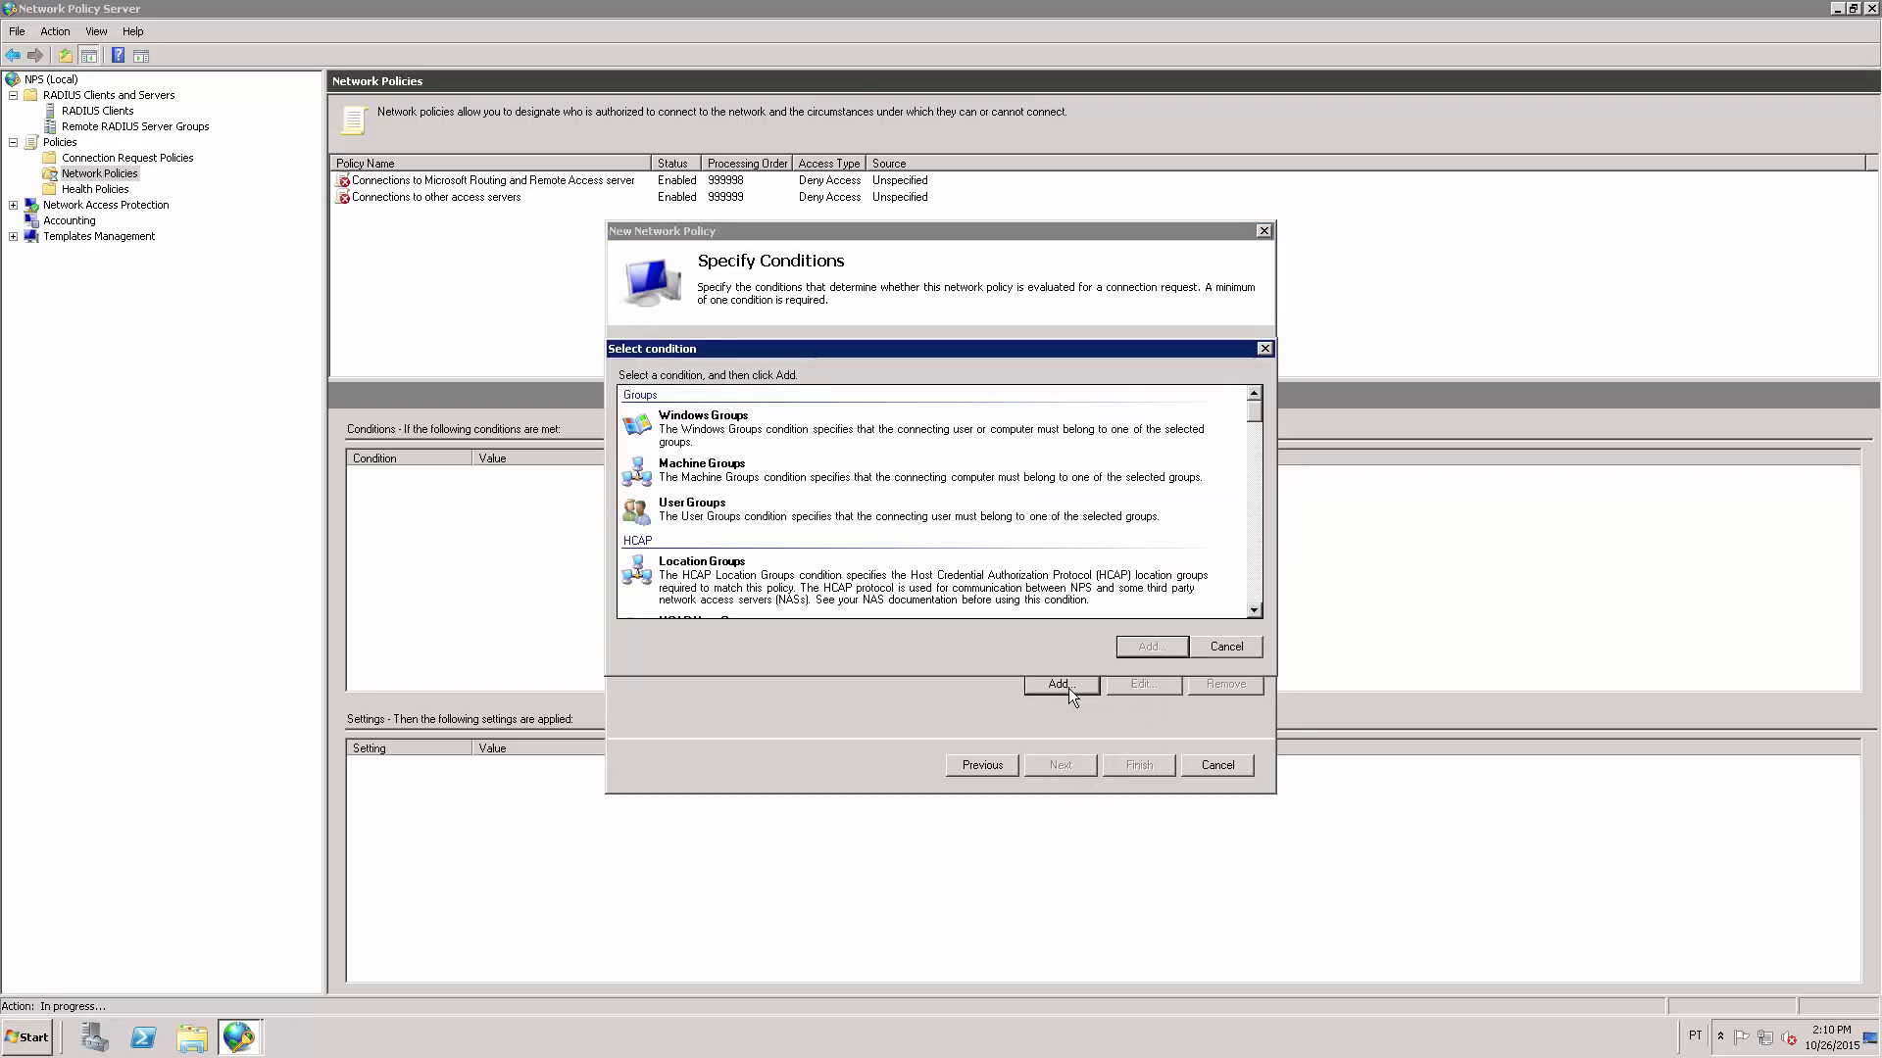
left_click(706, 433)
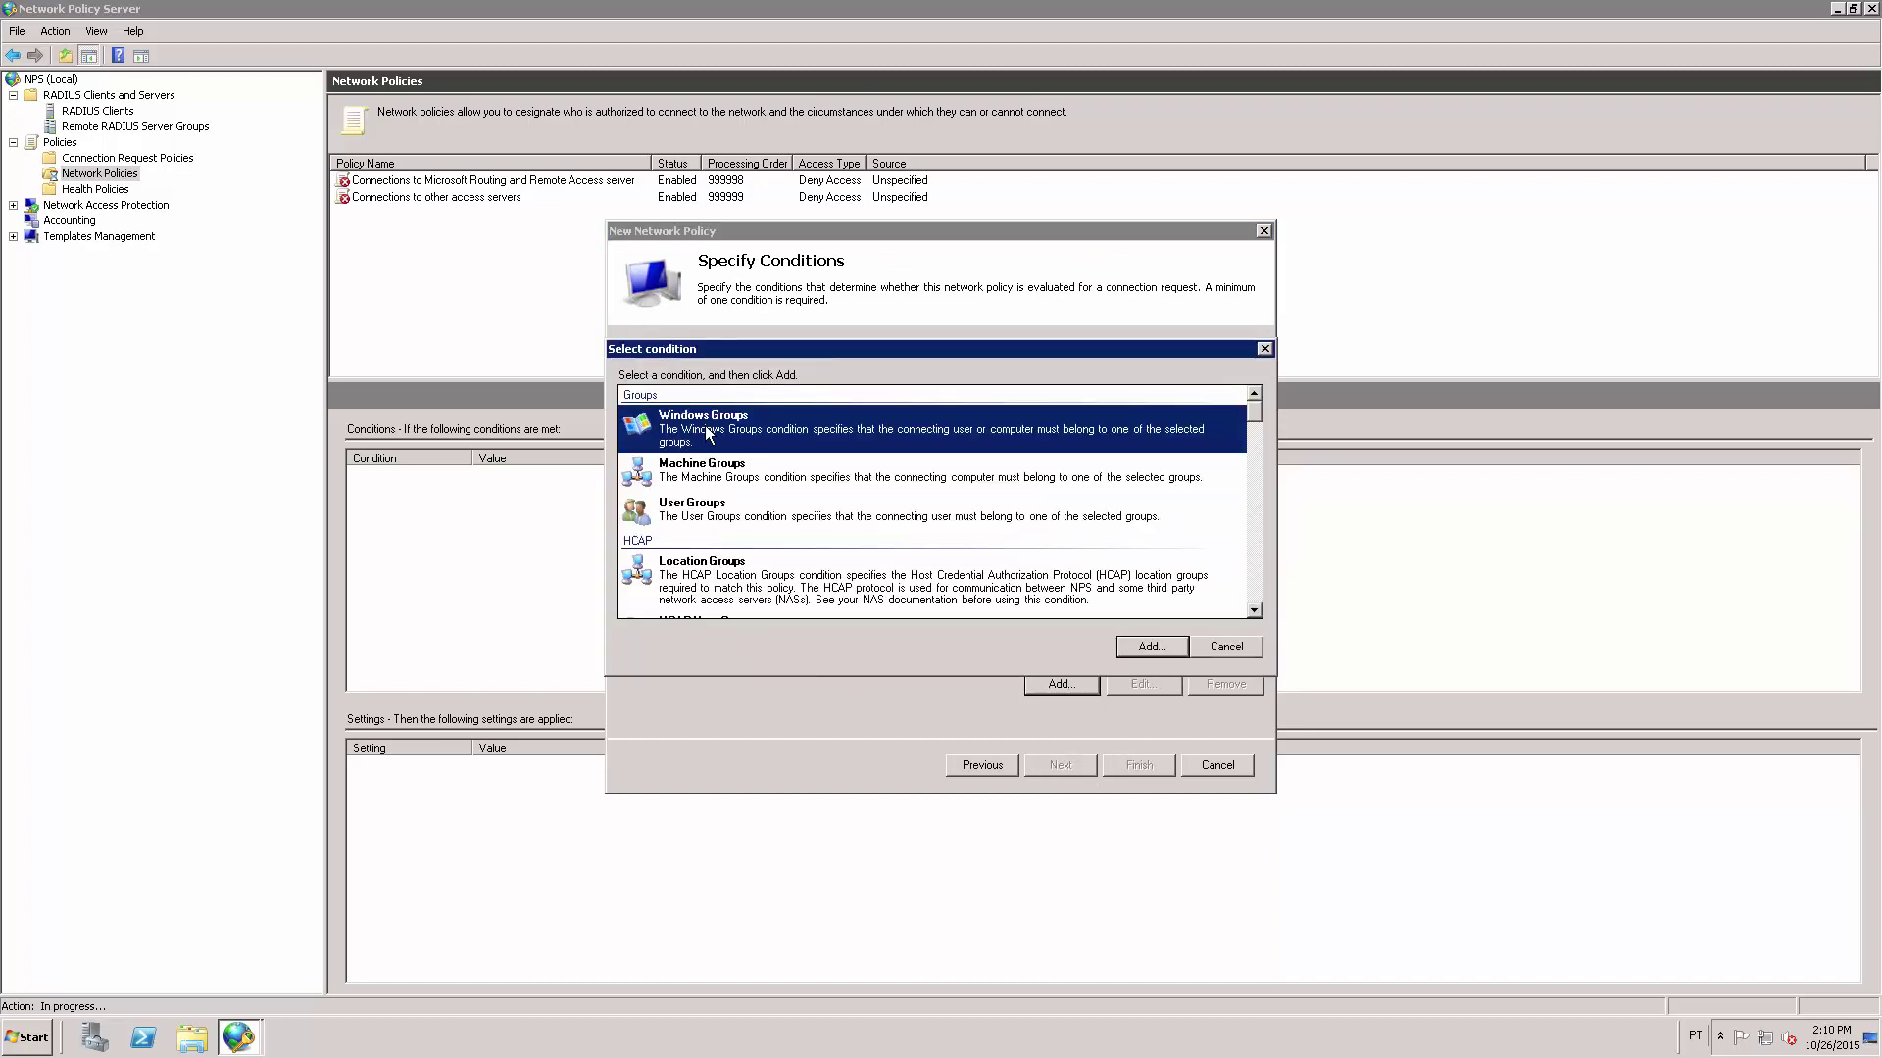
left_click(1152, 648)
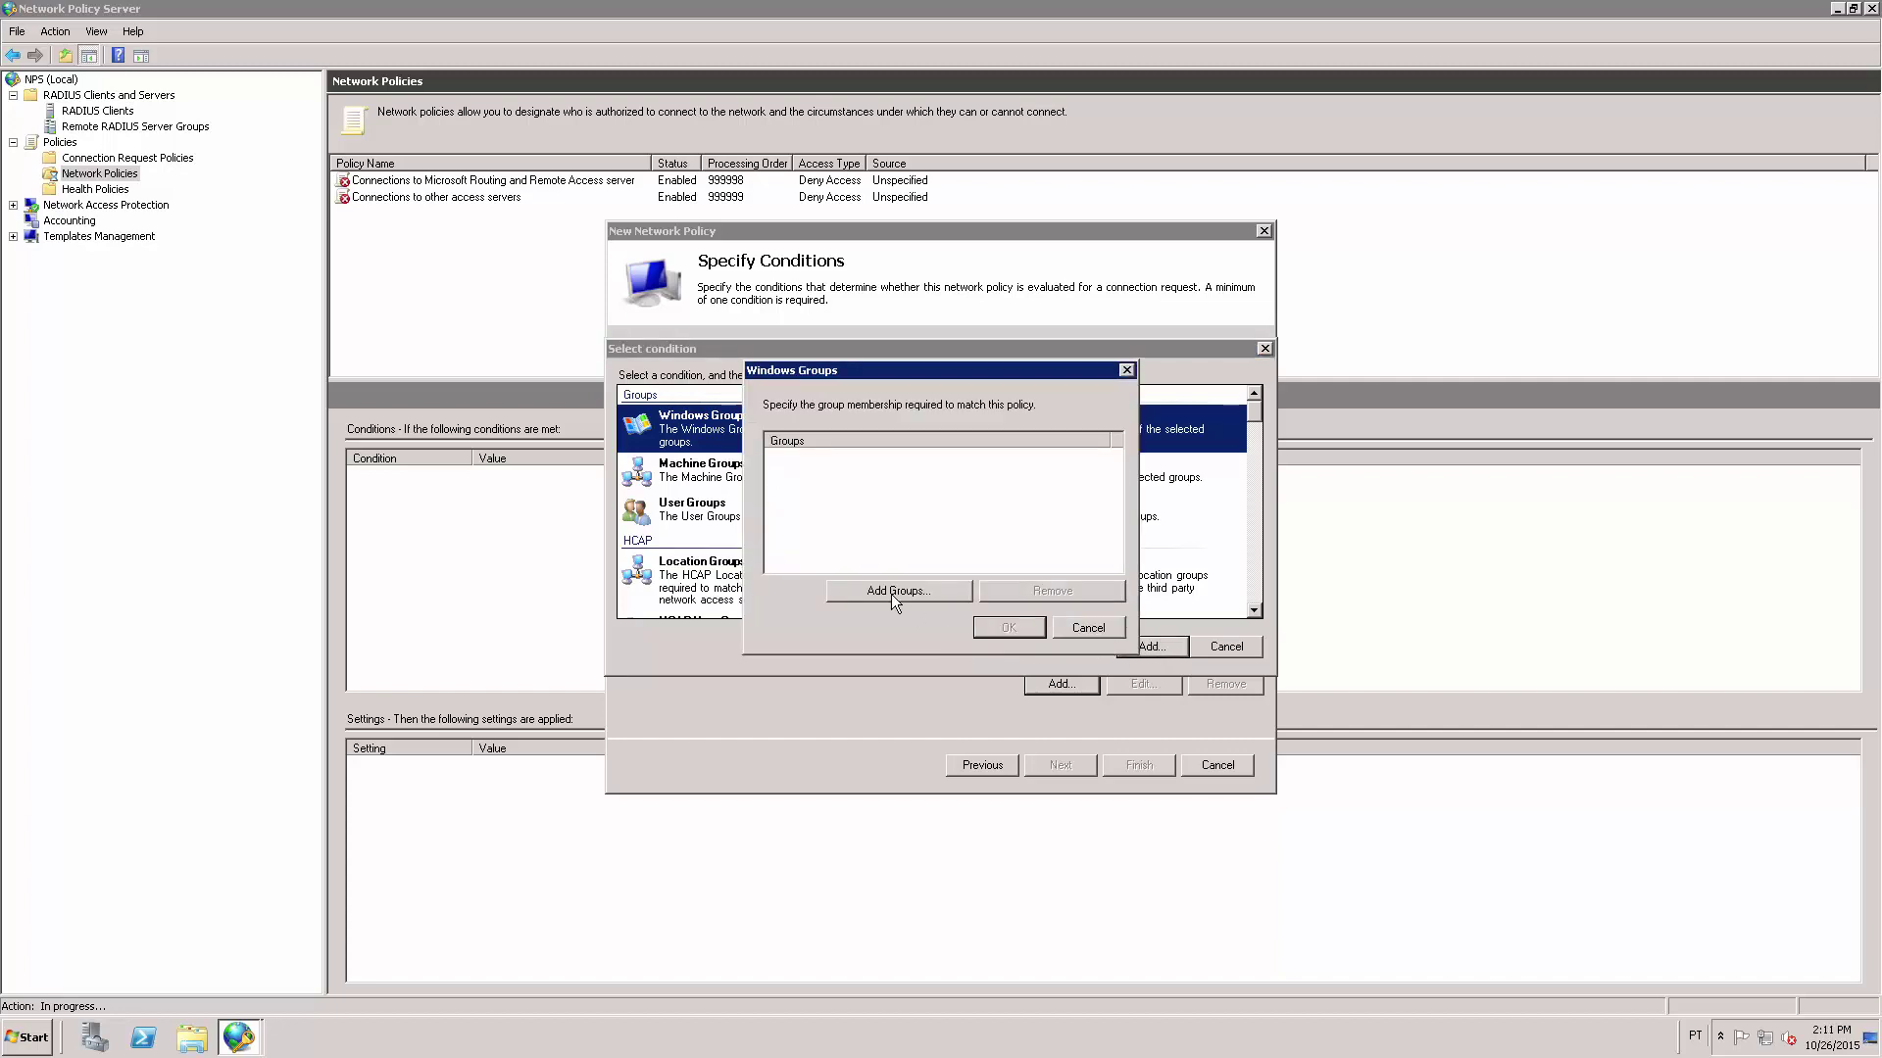
left_click(917, 594)
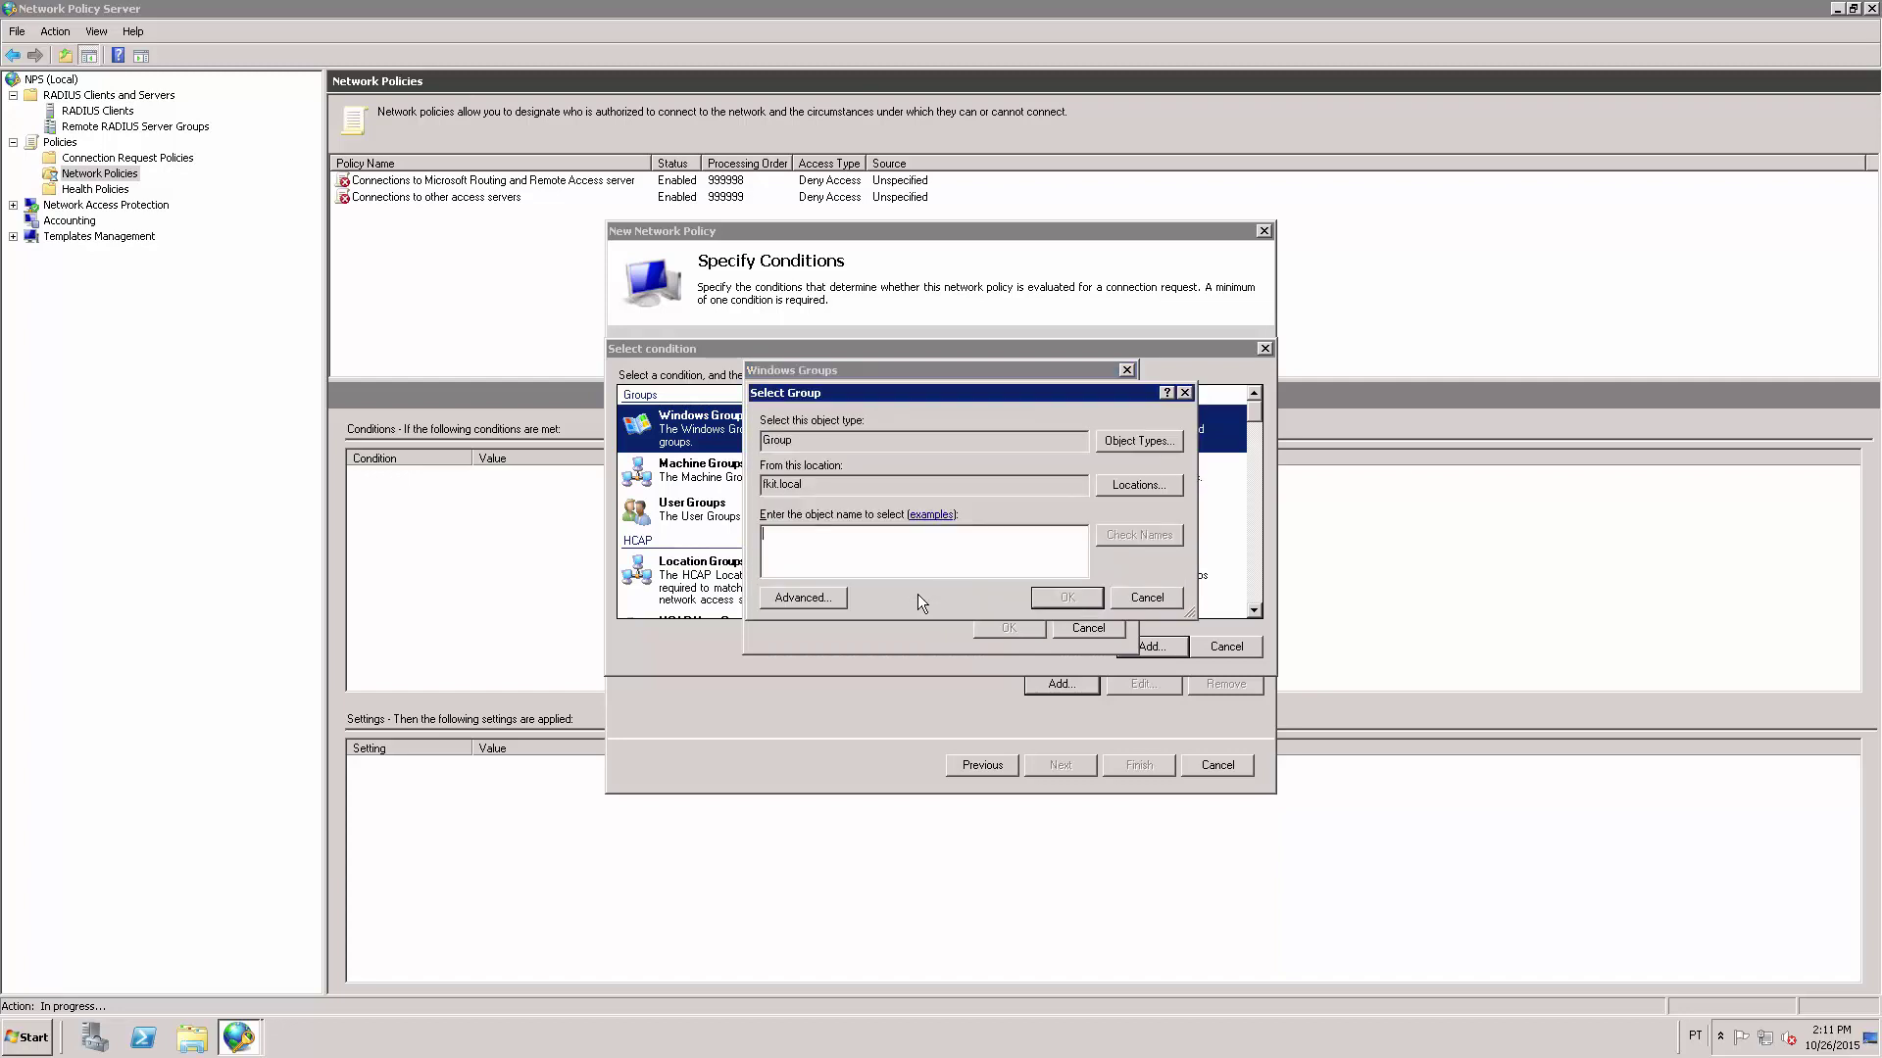
type("cisco")
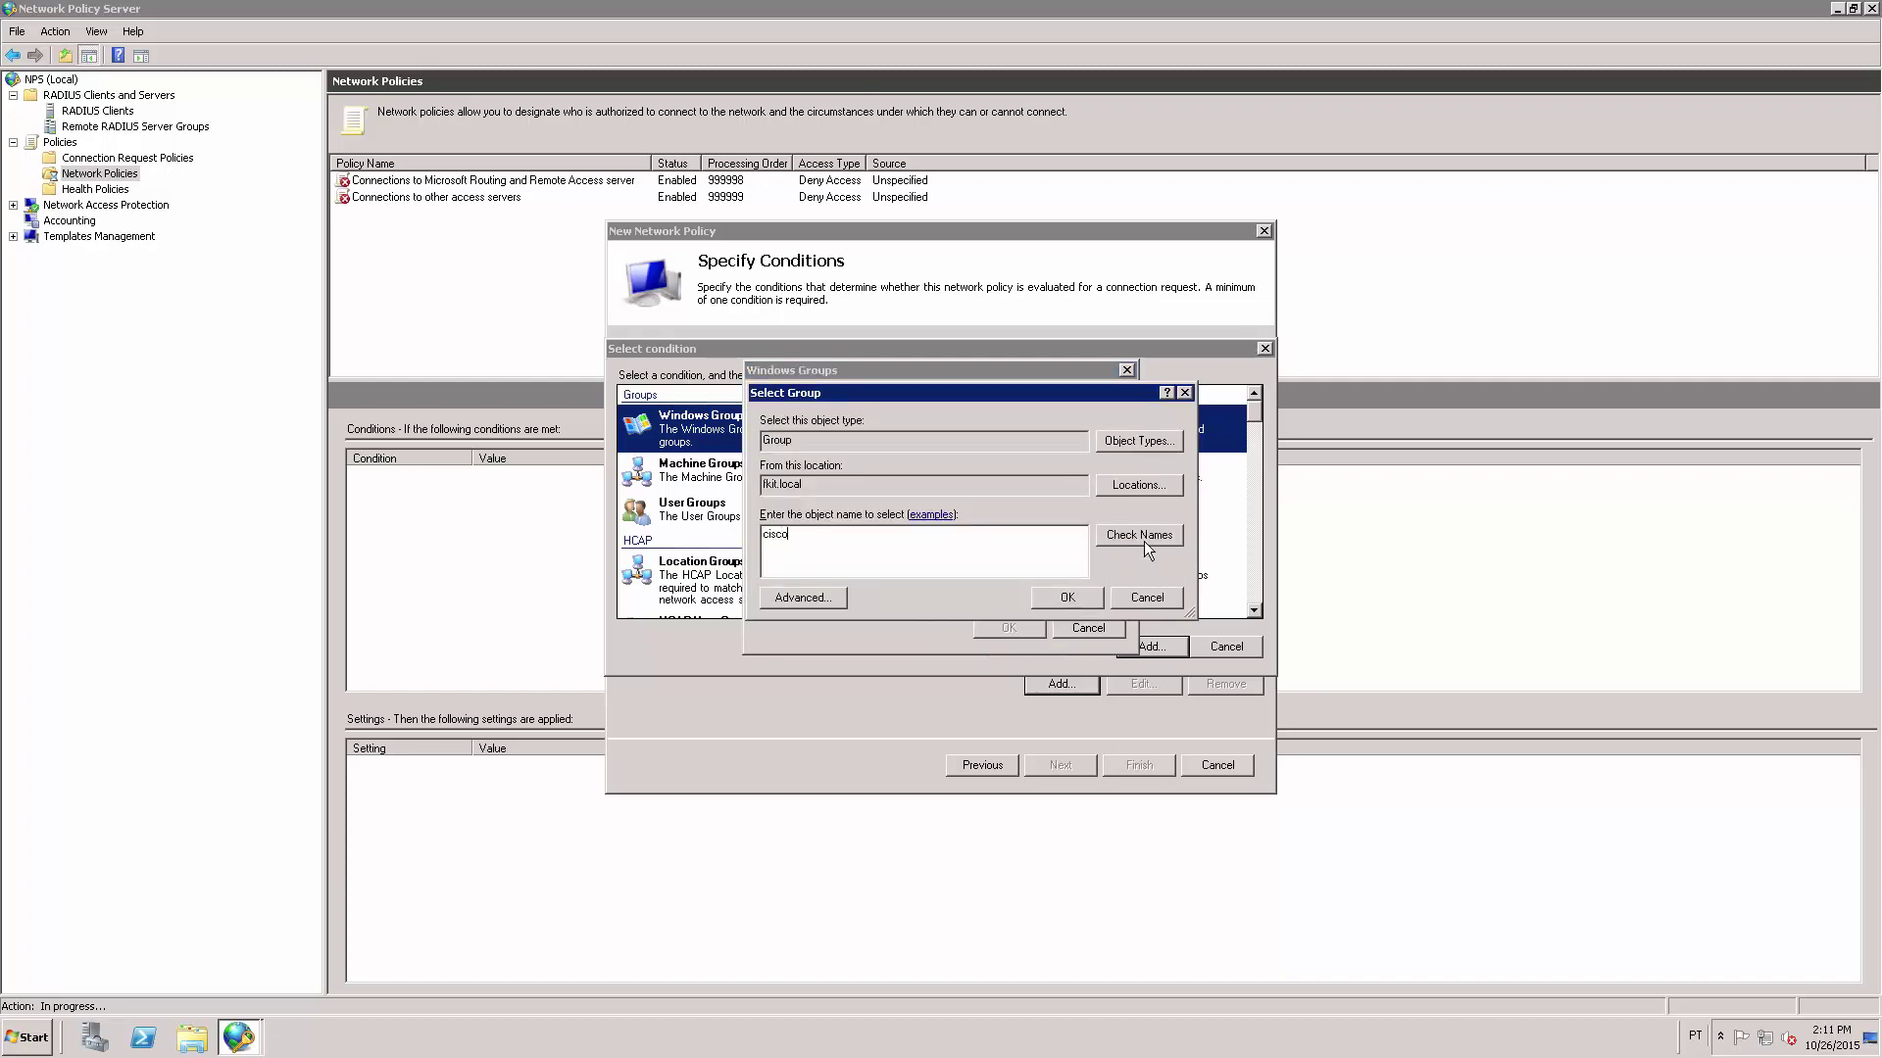
left_click(1143, 539)
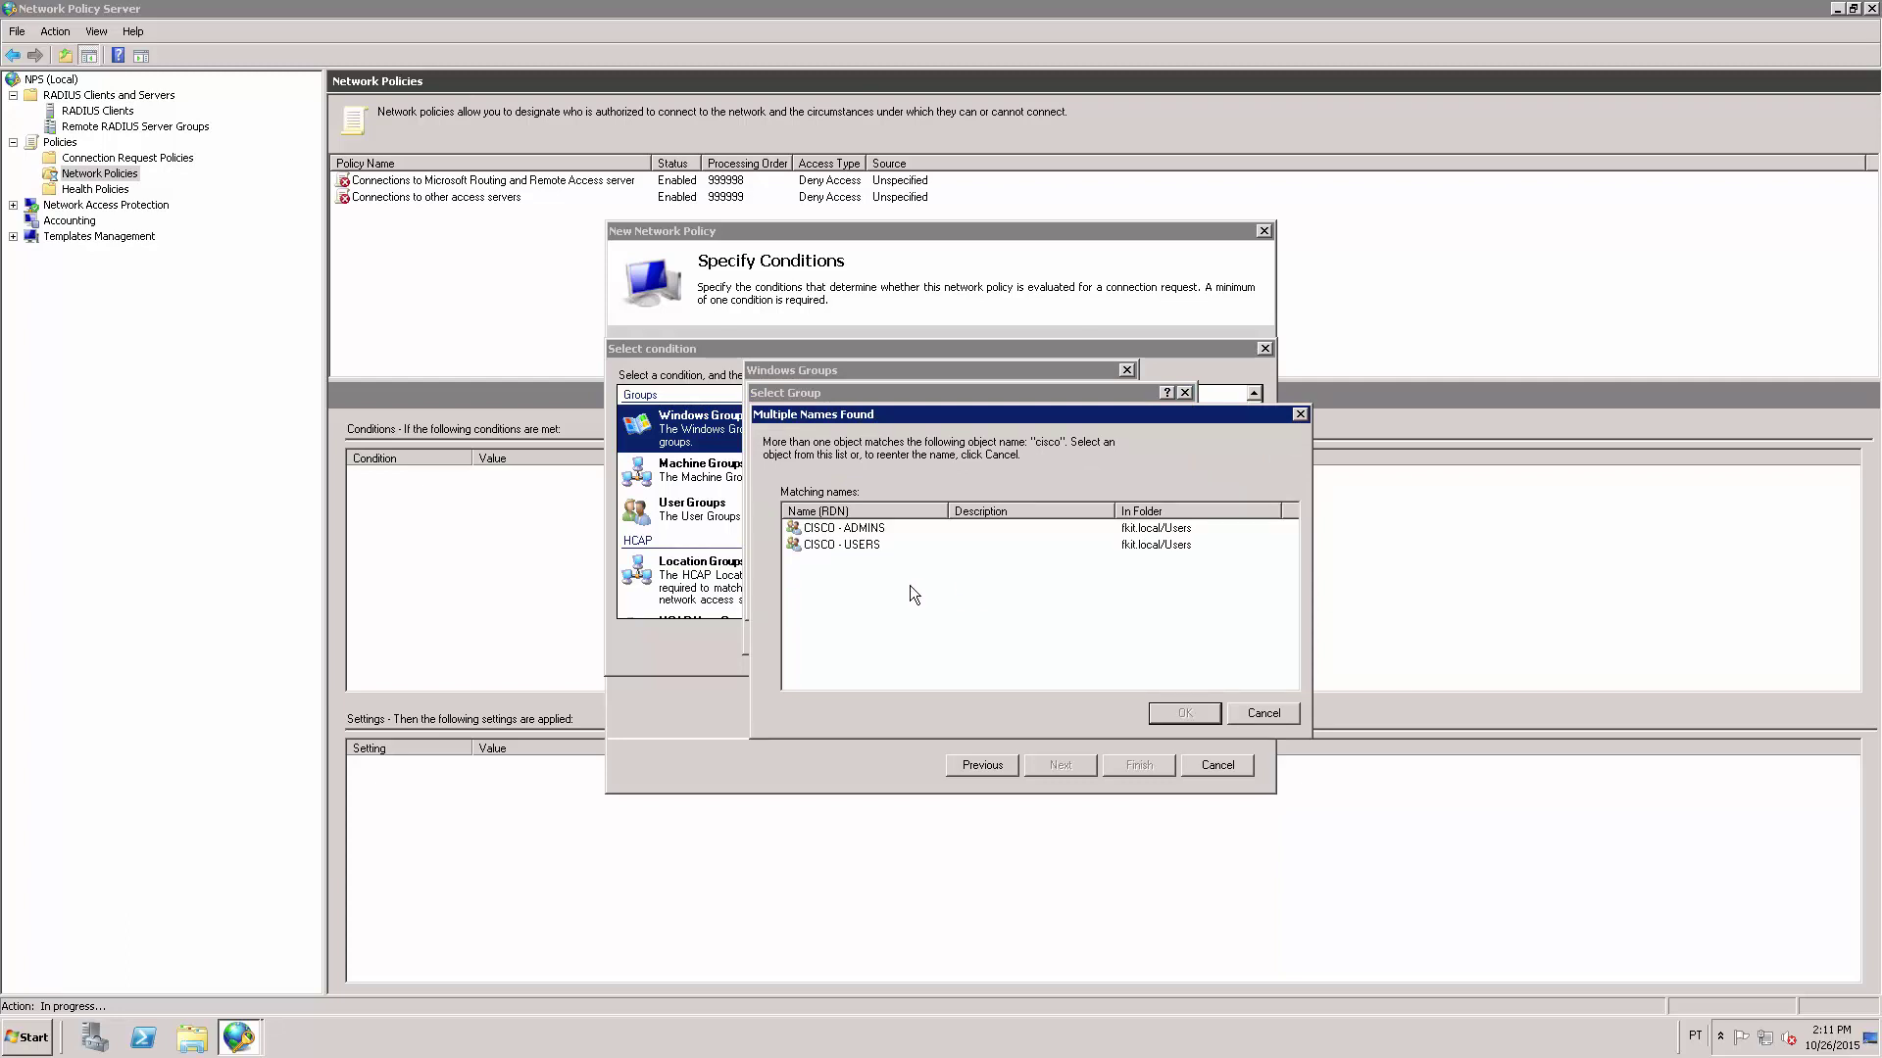
left_click(855, 529)
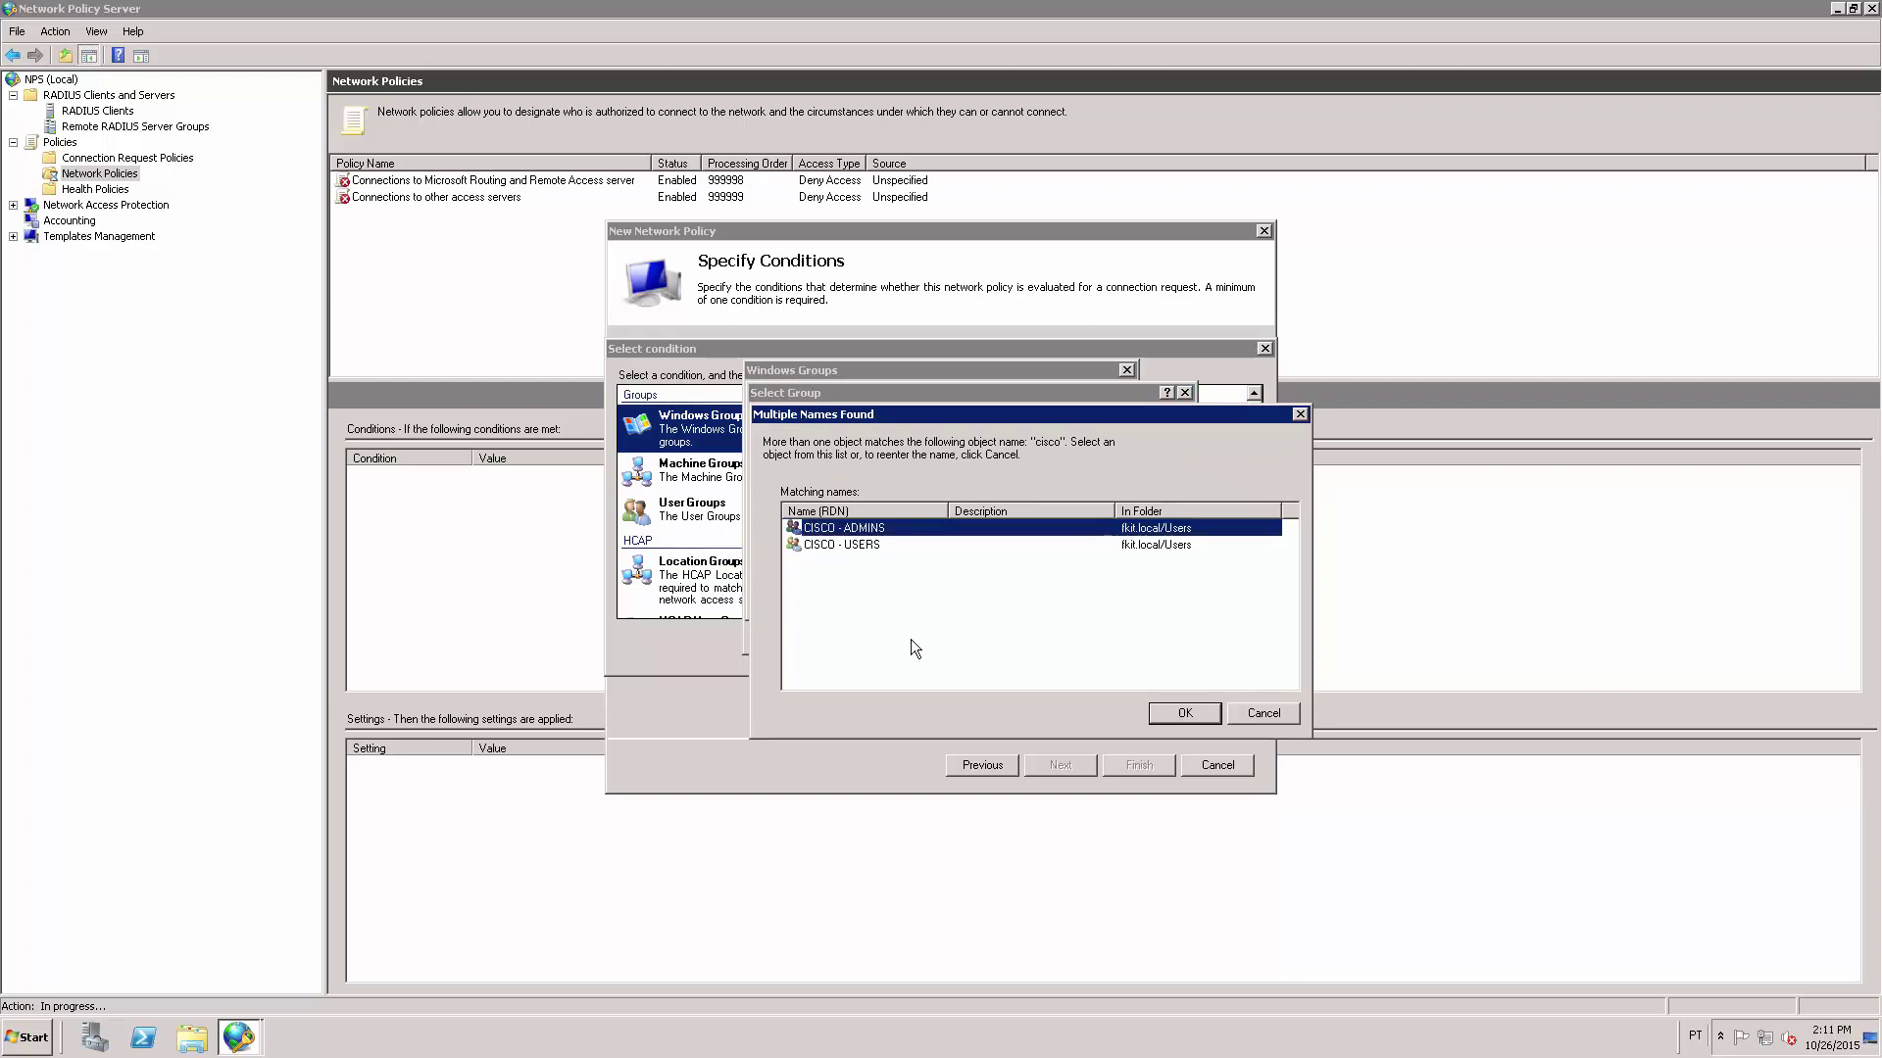
left_click(1193, 715)
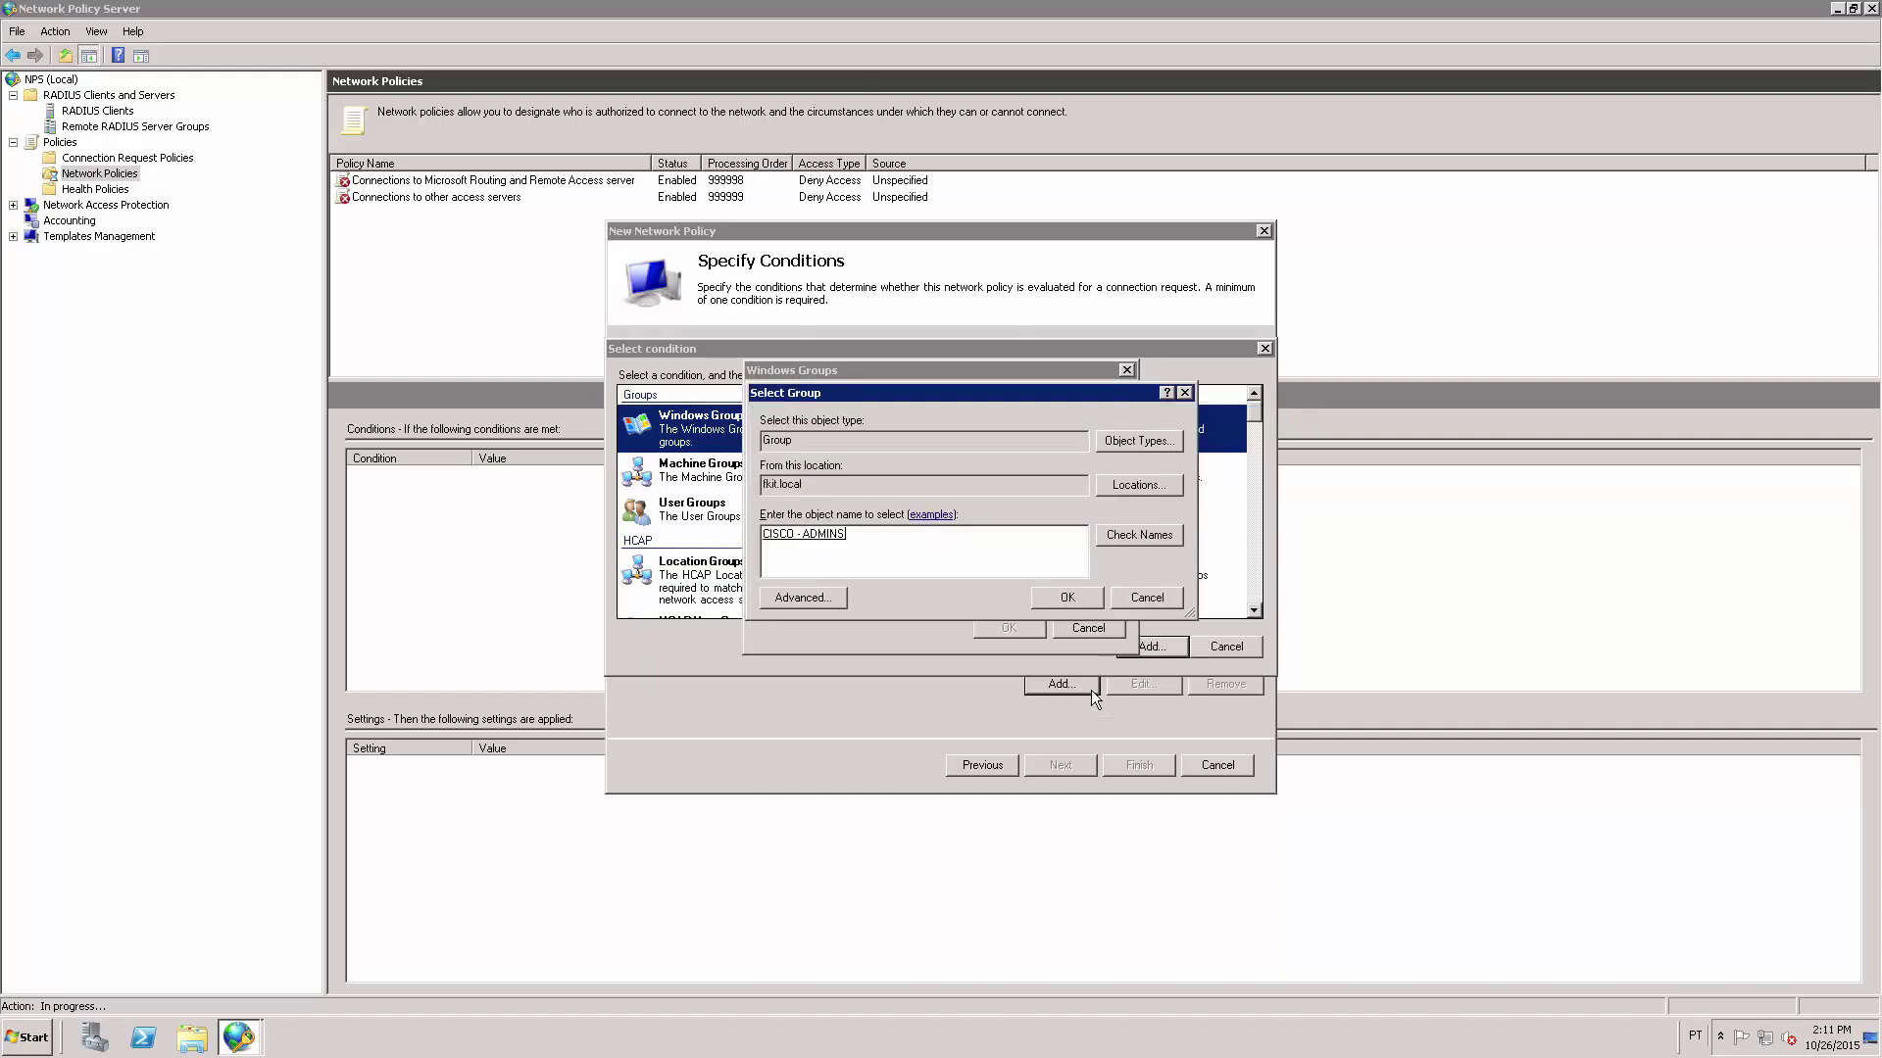
left_click(1062, 598)
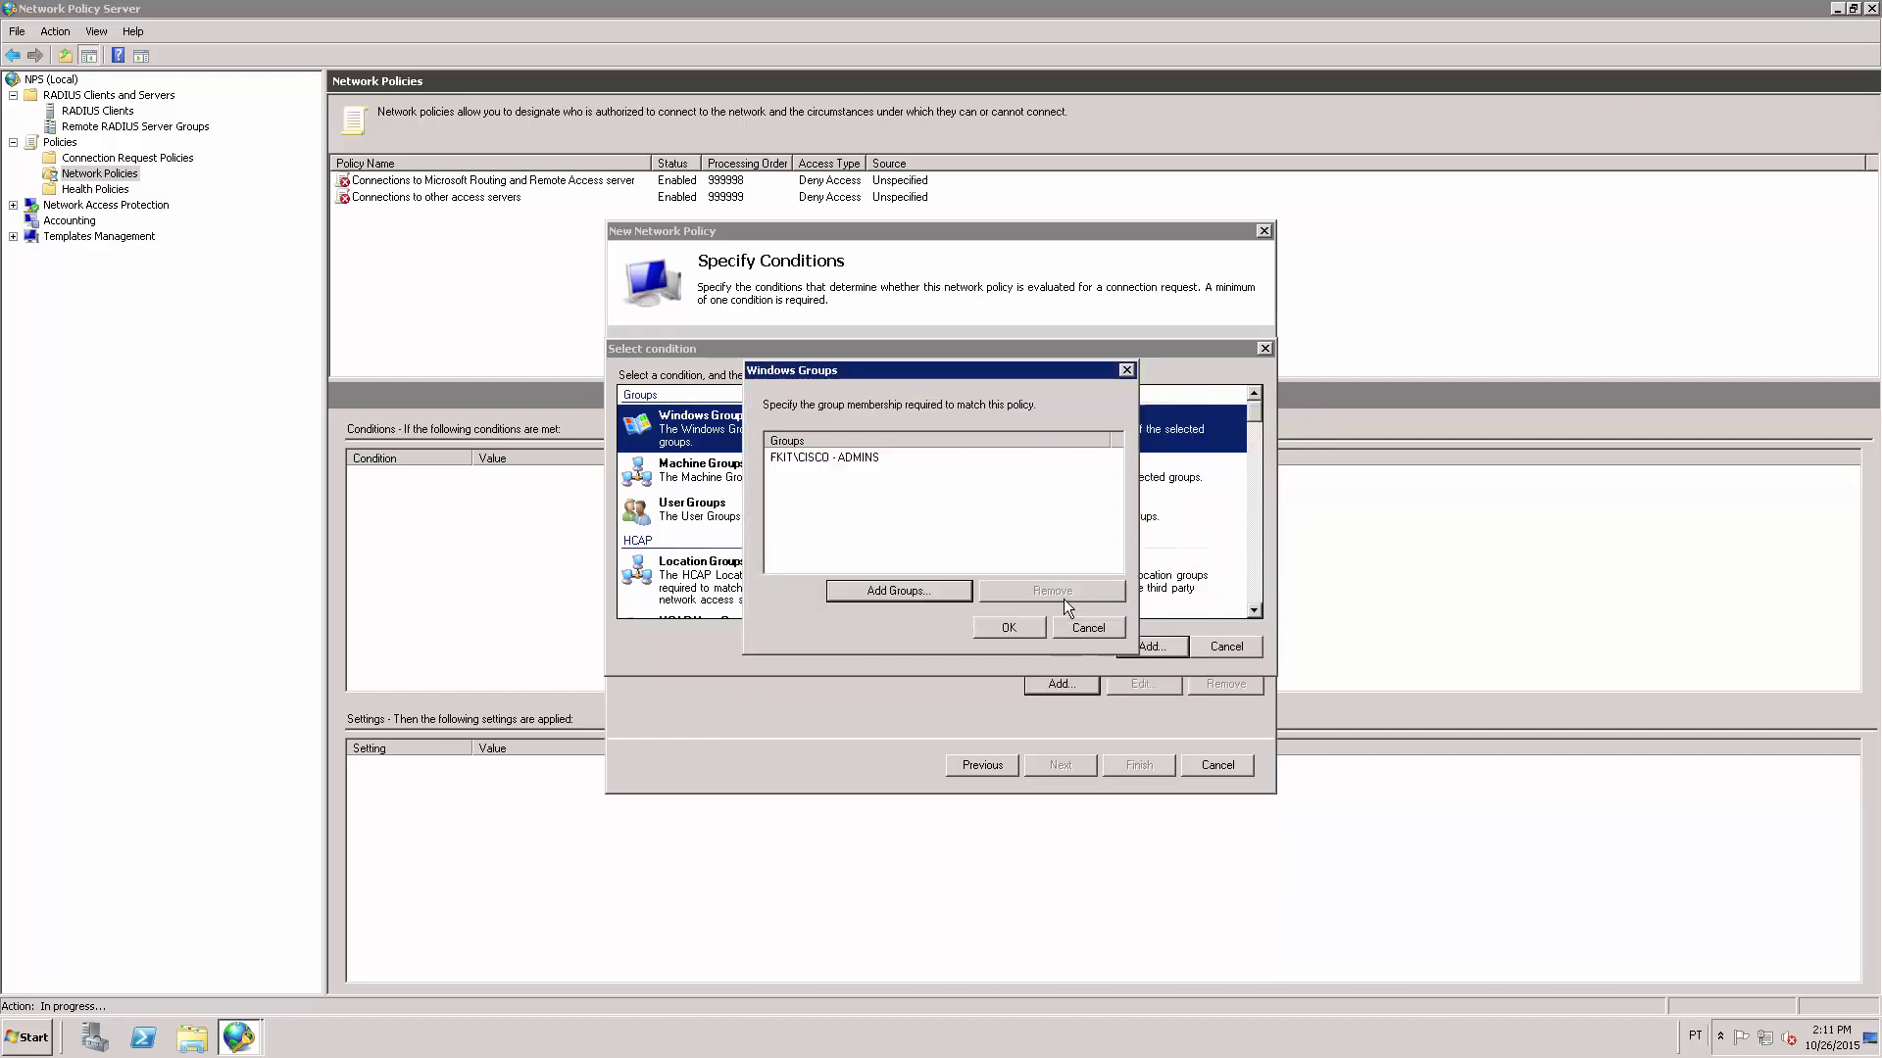
left_click(1015, 630)
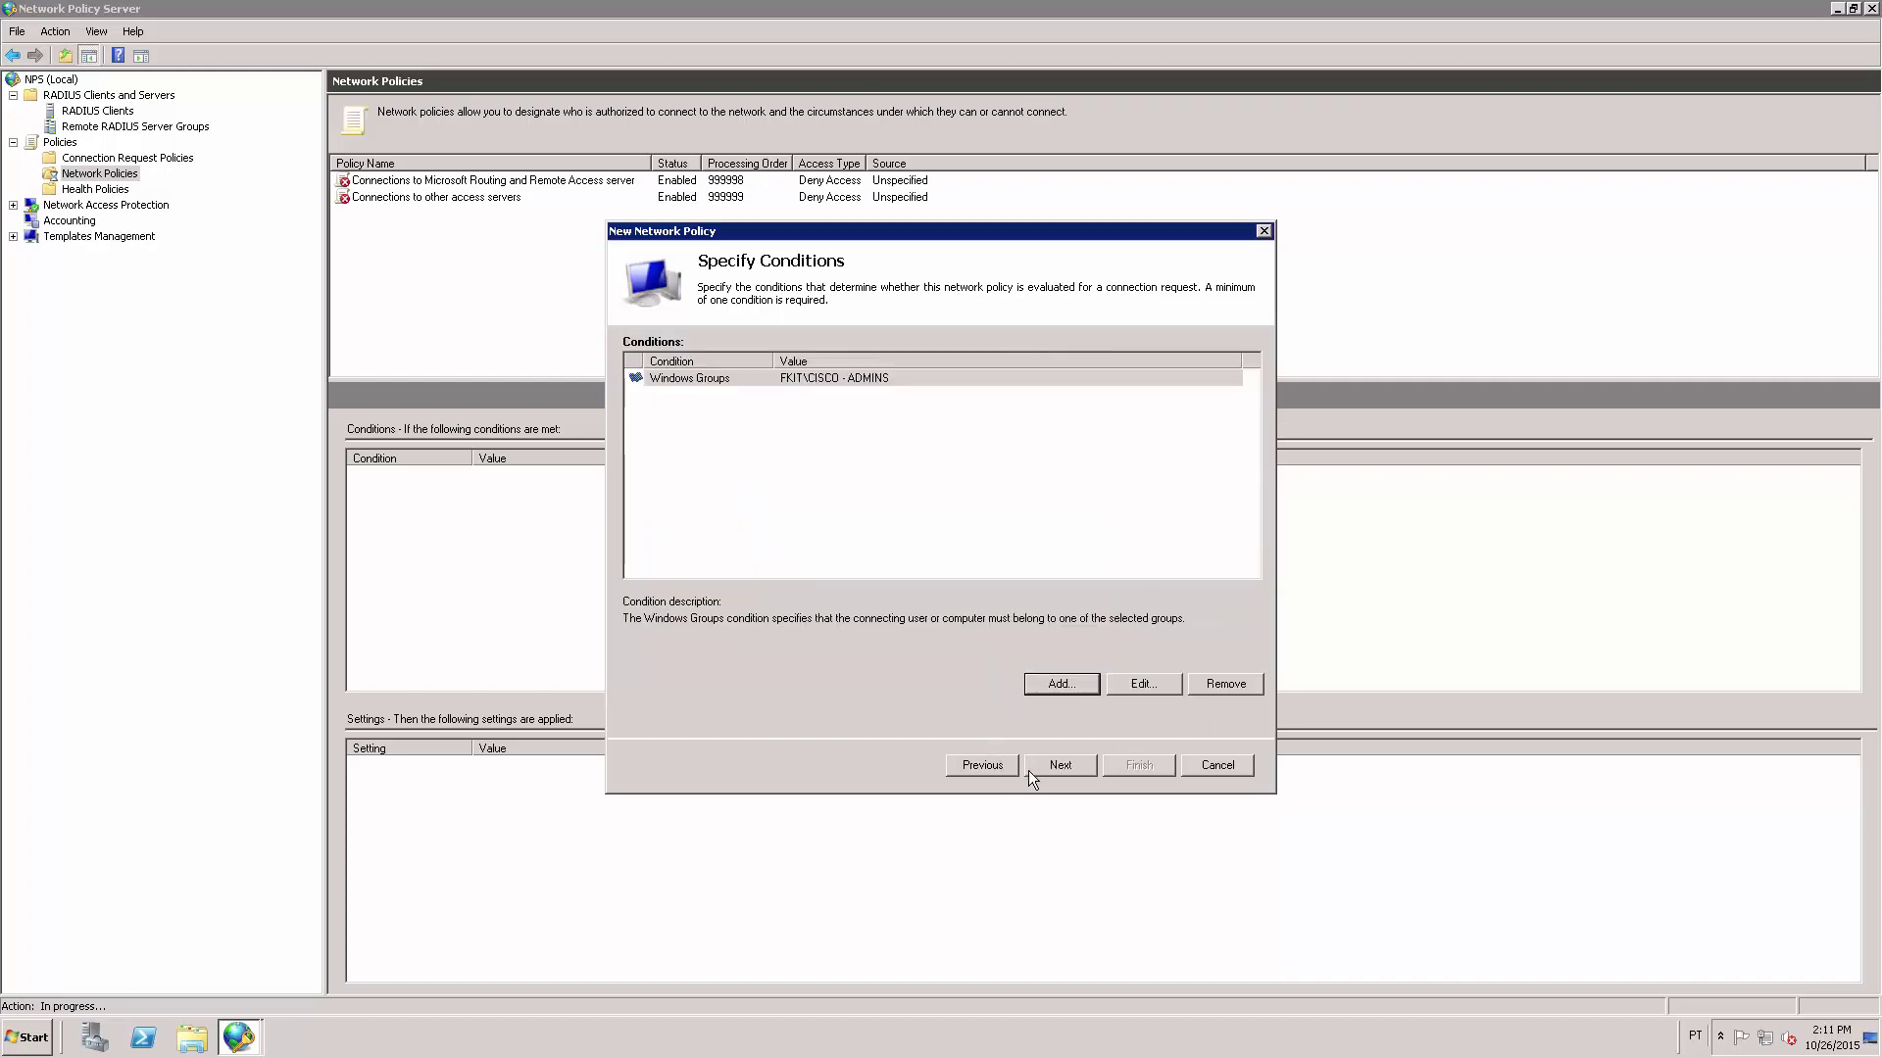
Keep access granted, clear MS-CHAP-v2 and MS-CHAP, allow only unencrypted PAP/SPAP, and decline the help prompt.
left_click(1061, 762)
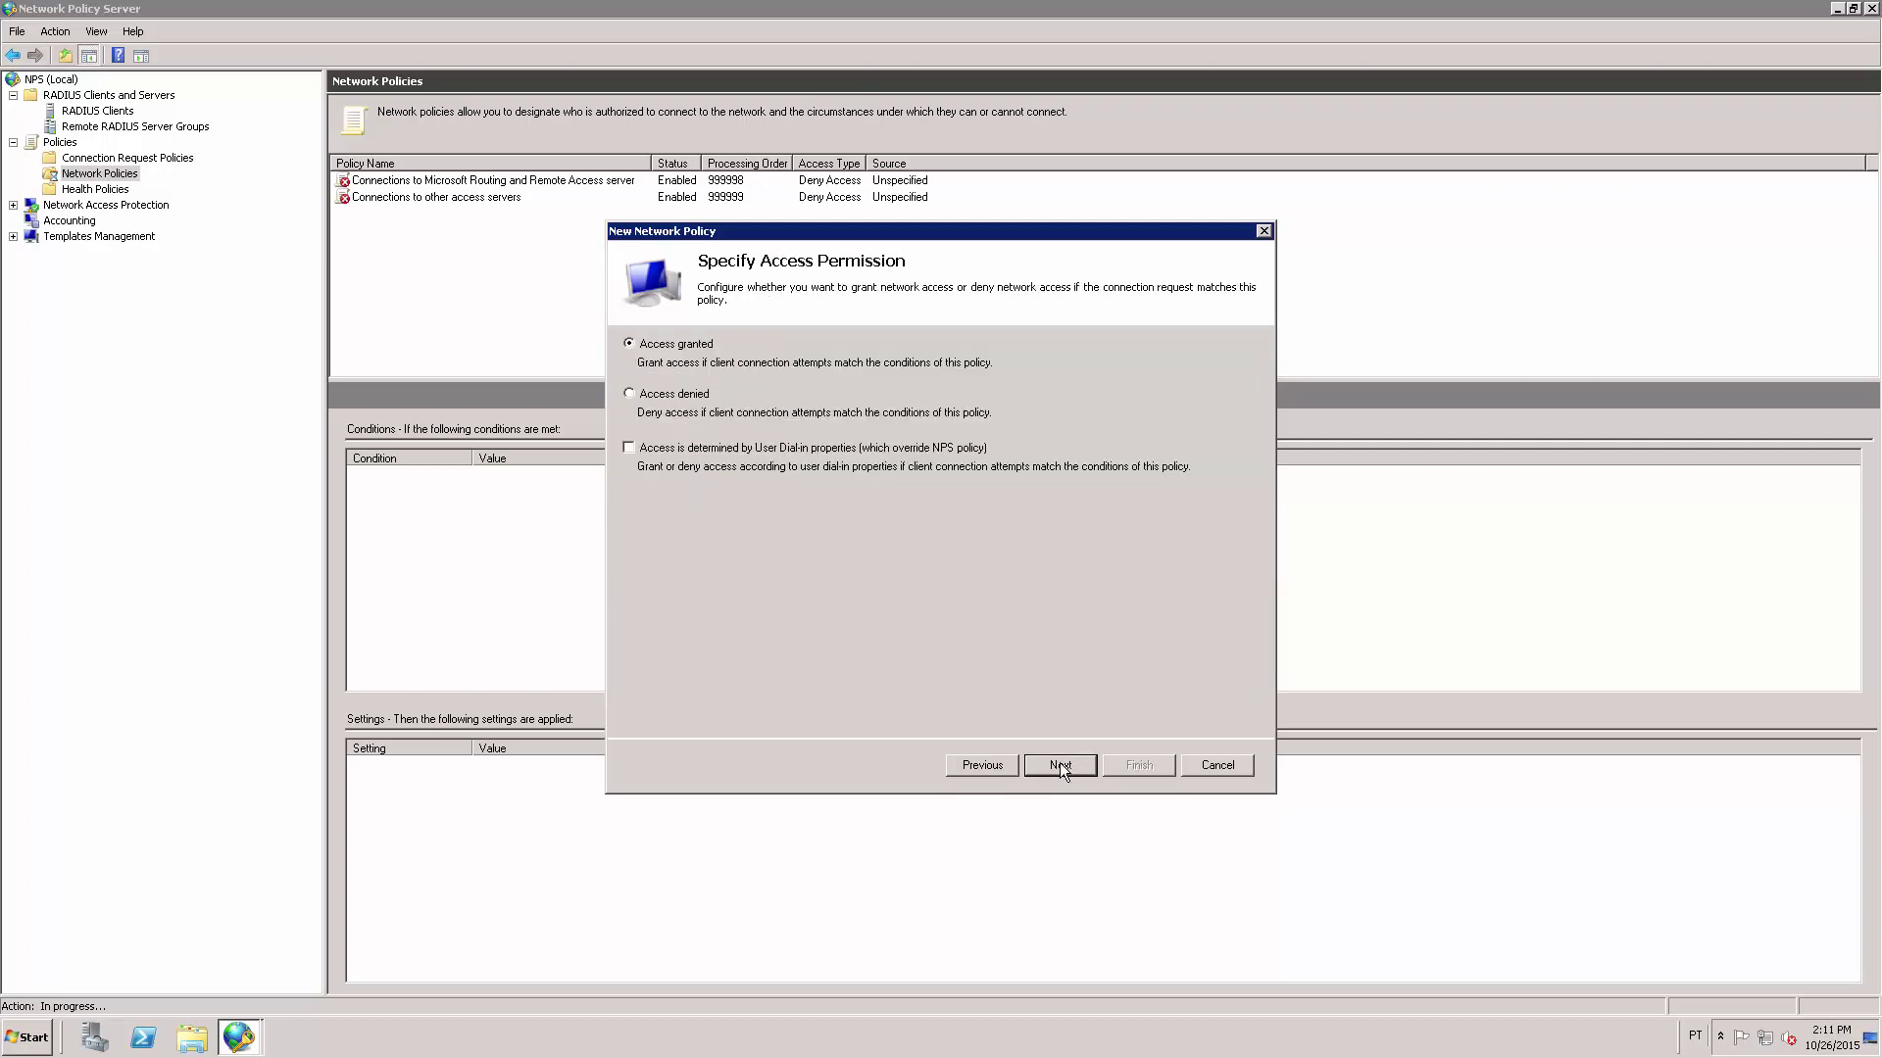
left_click(1063, 771)
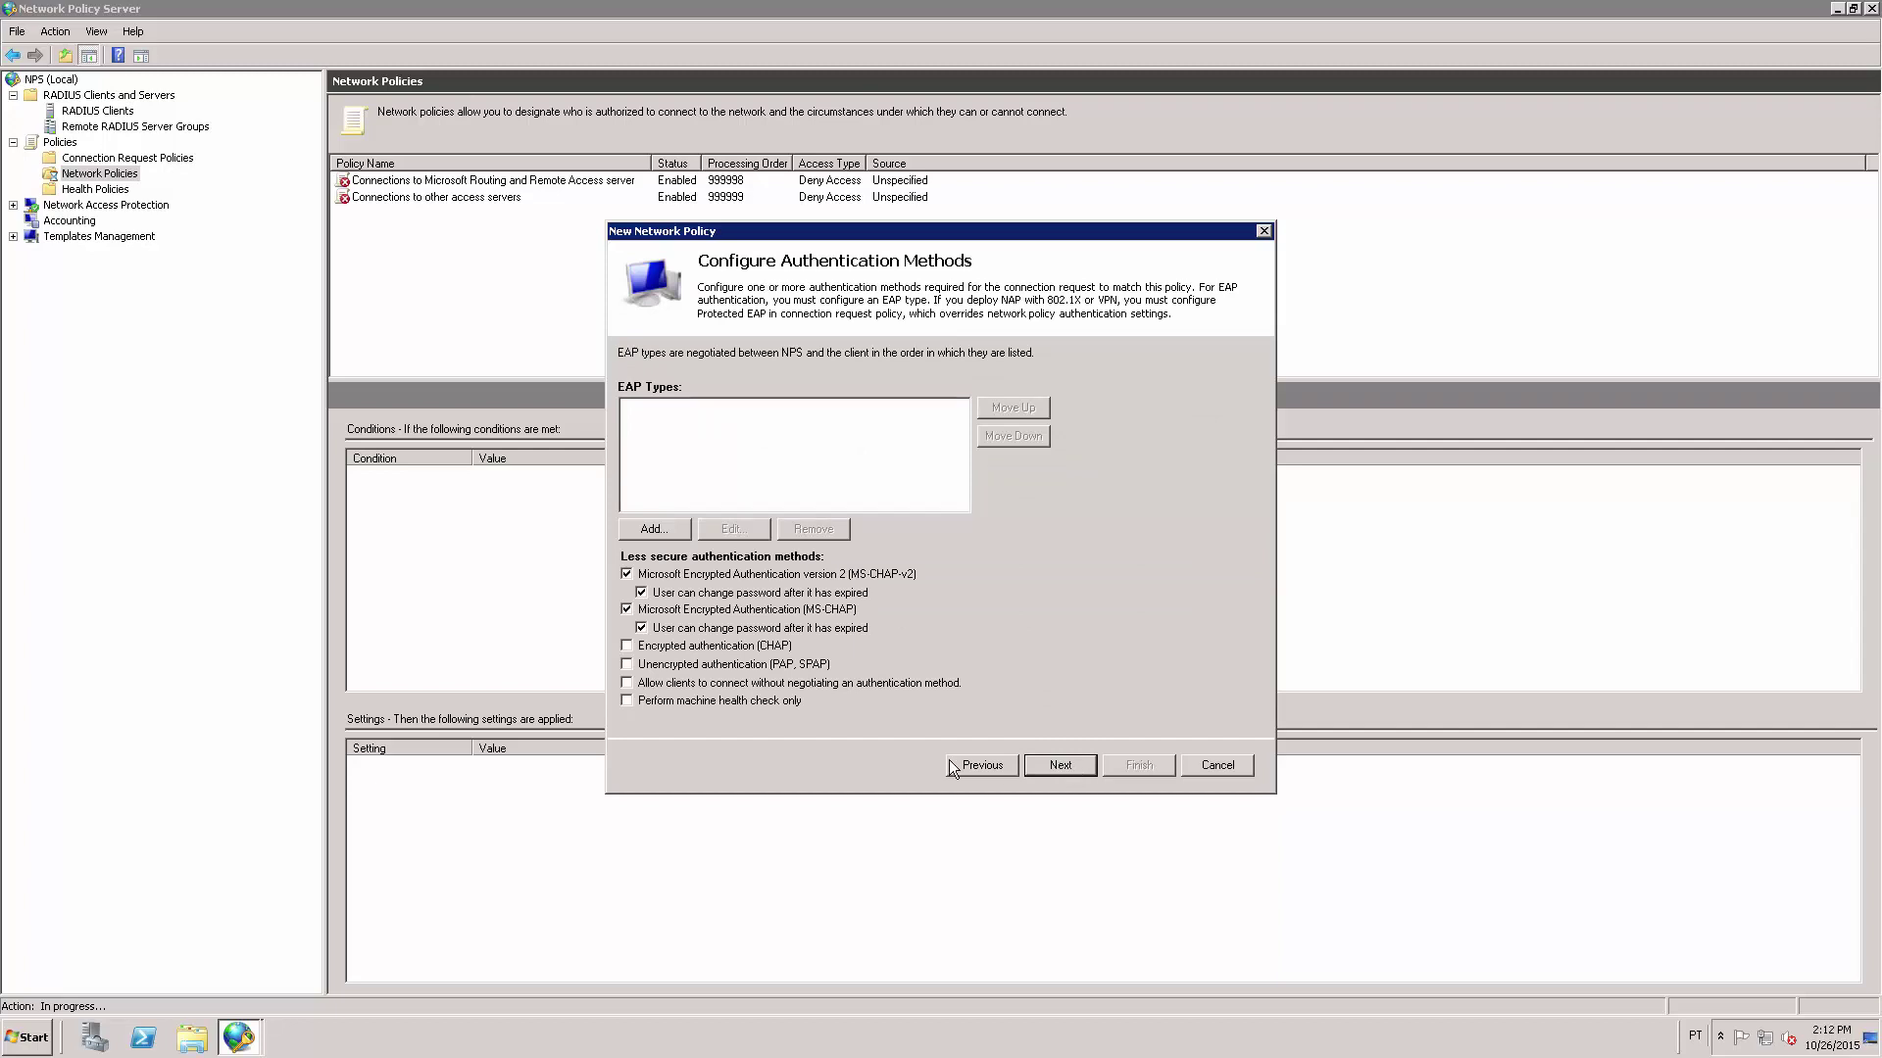
left_click(626, 574)
left_click(626, 610)
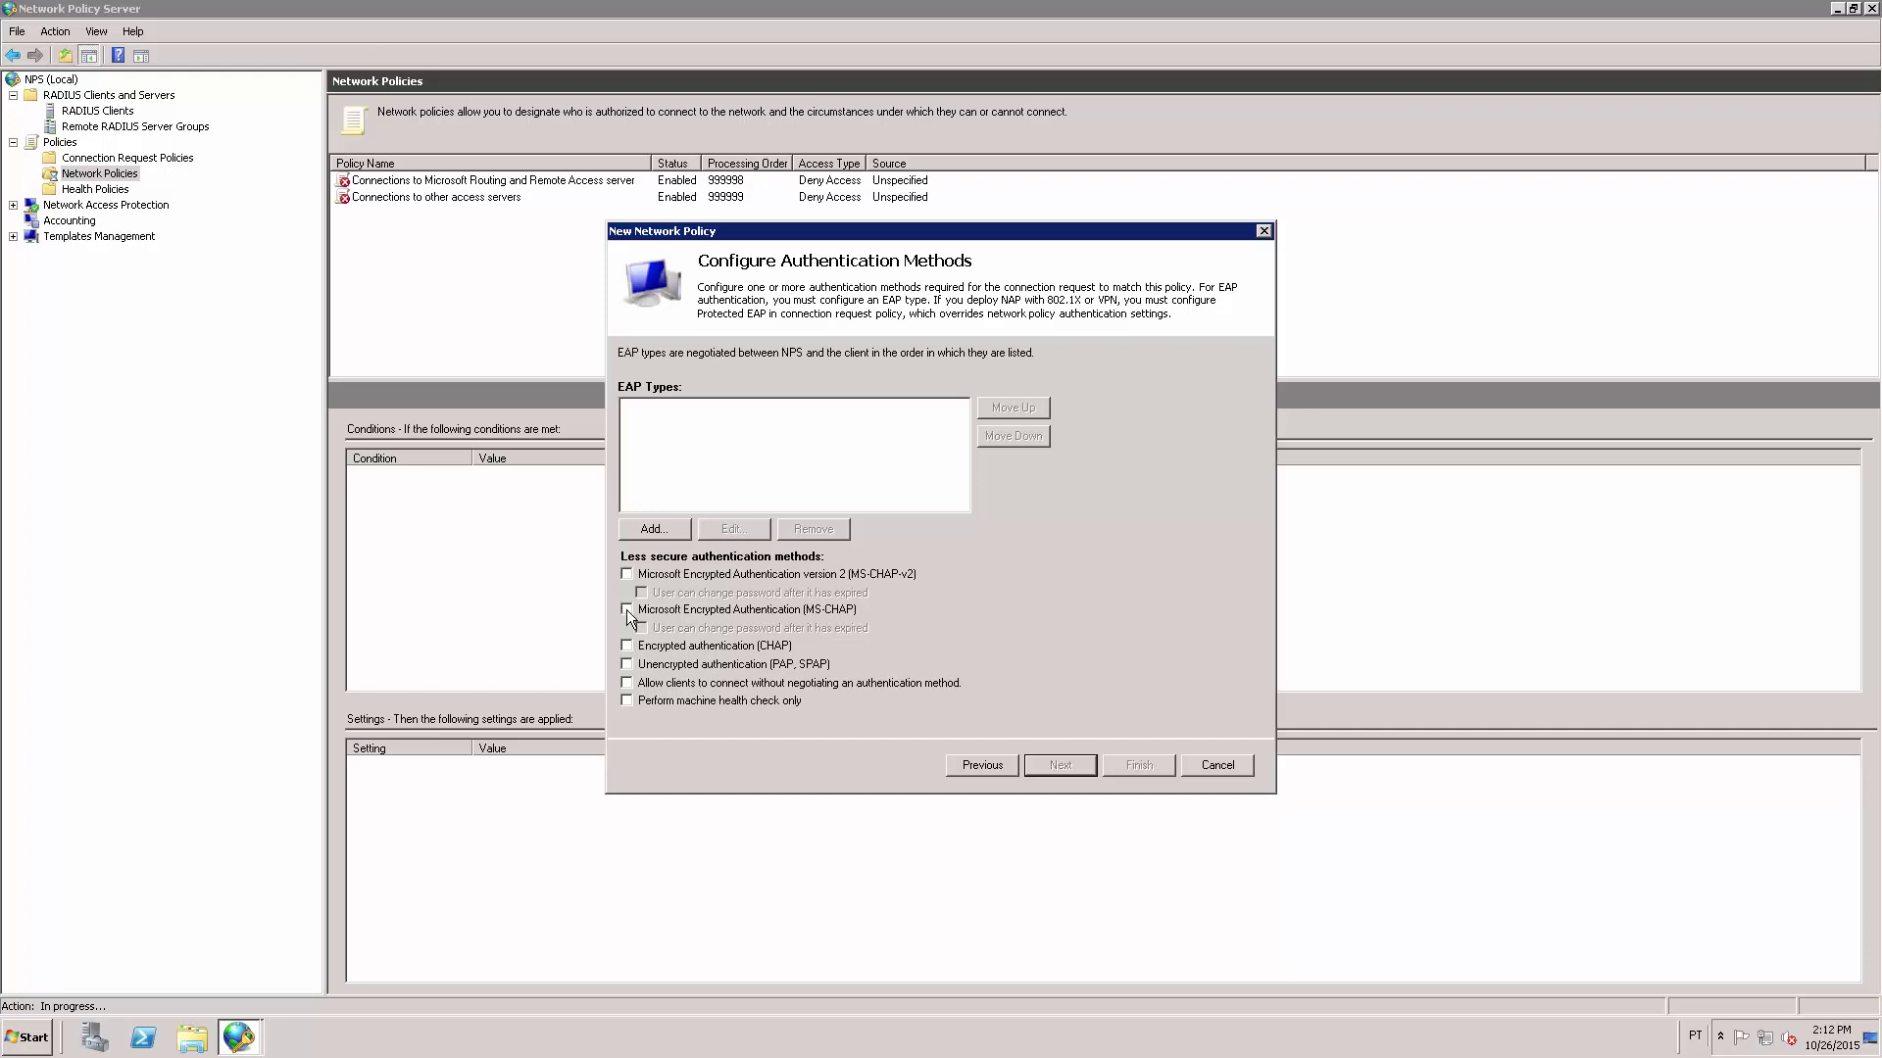
left_click(627, 665)
left_click(1057, 765)
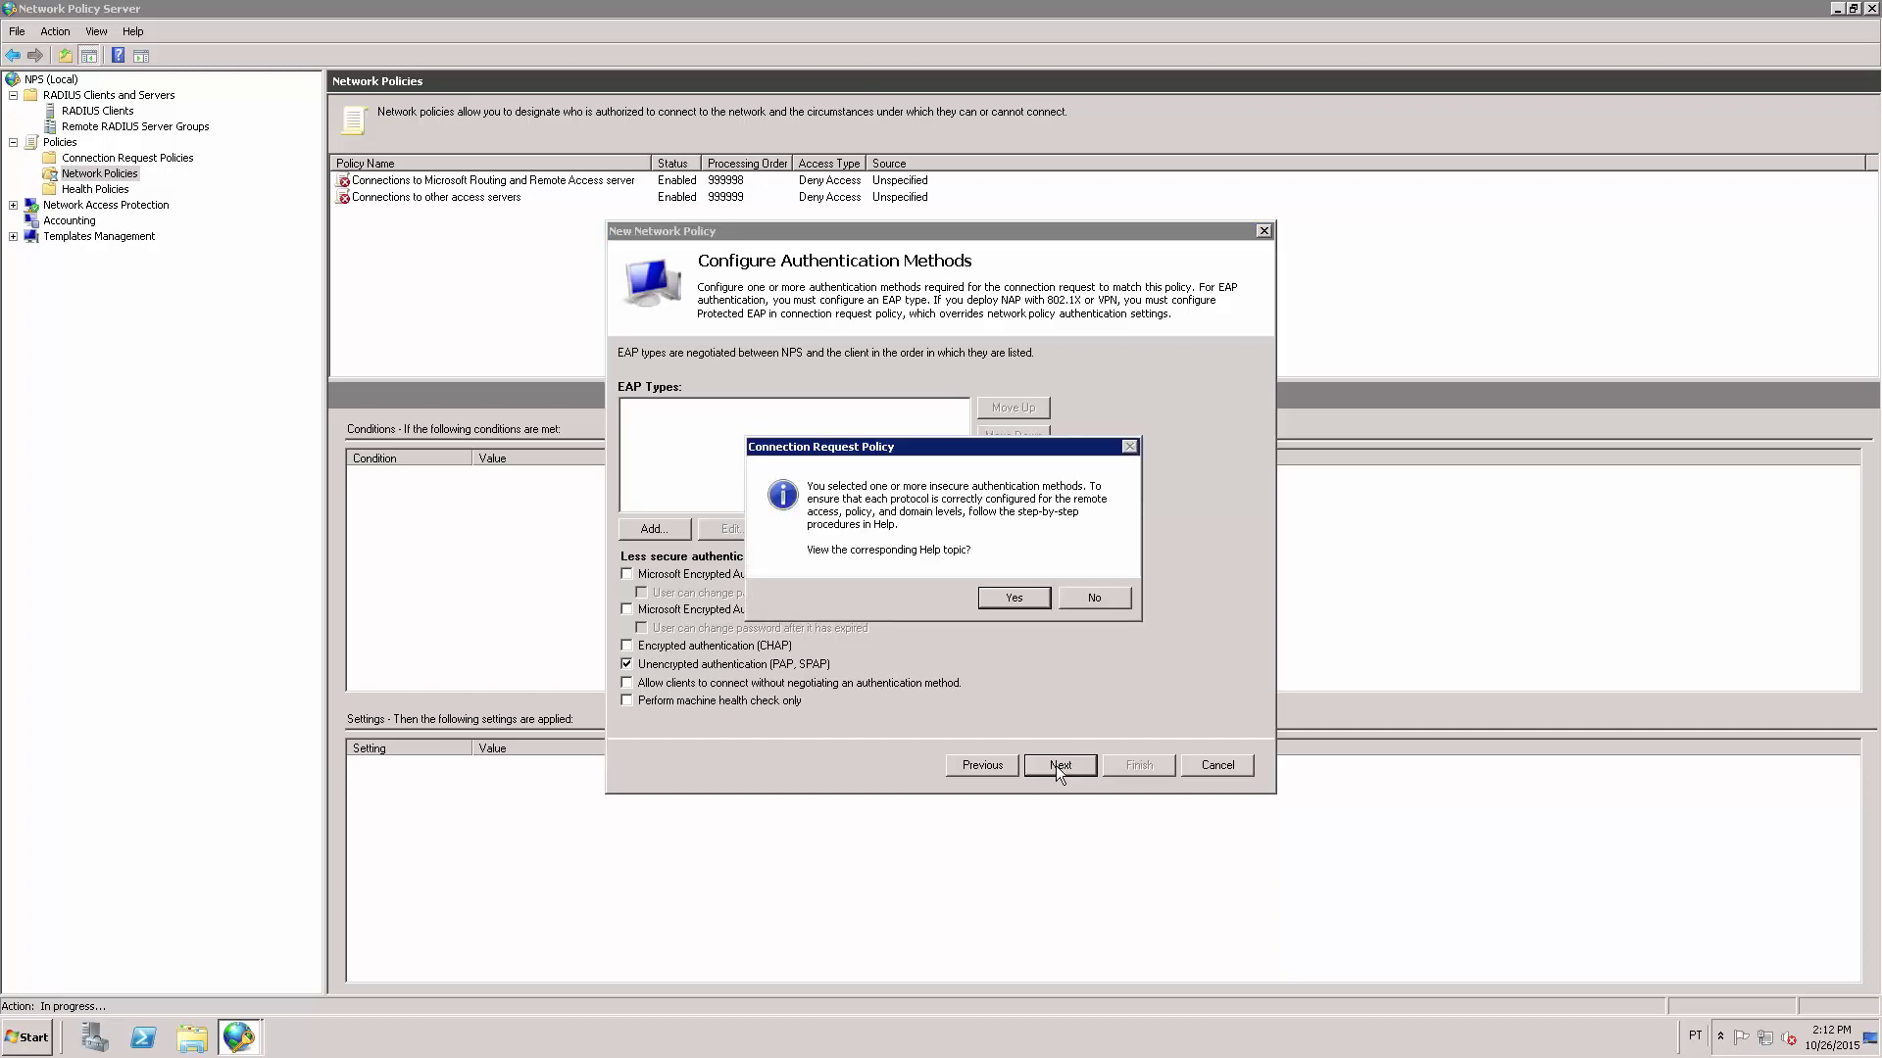
left_click(1095, 597)
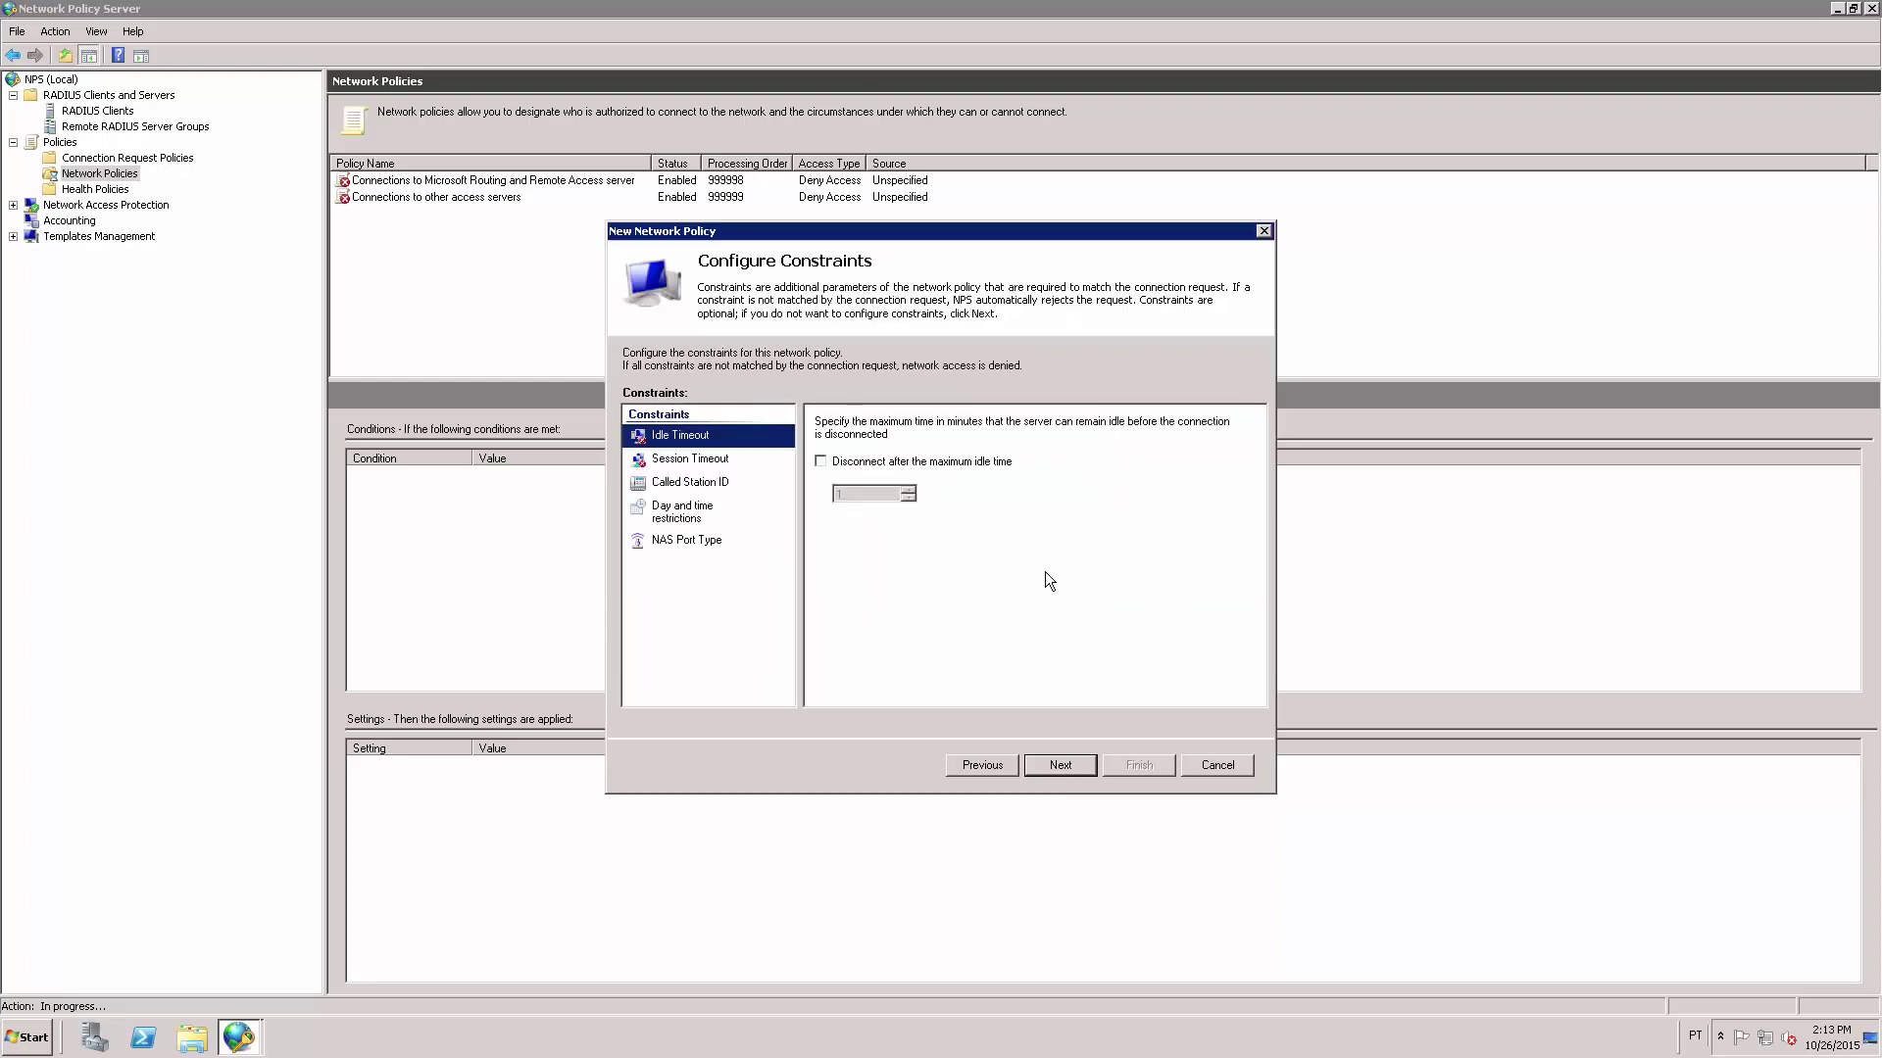
Skip constraints and delete the default Service-Type and Framed-Protocol RADIUS attributes.
left_click(1056, 765)
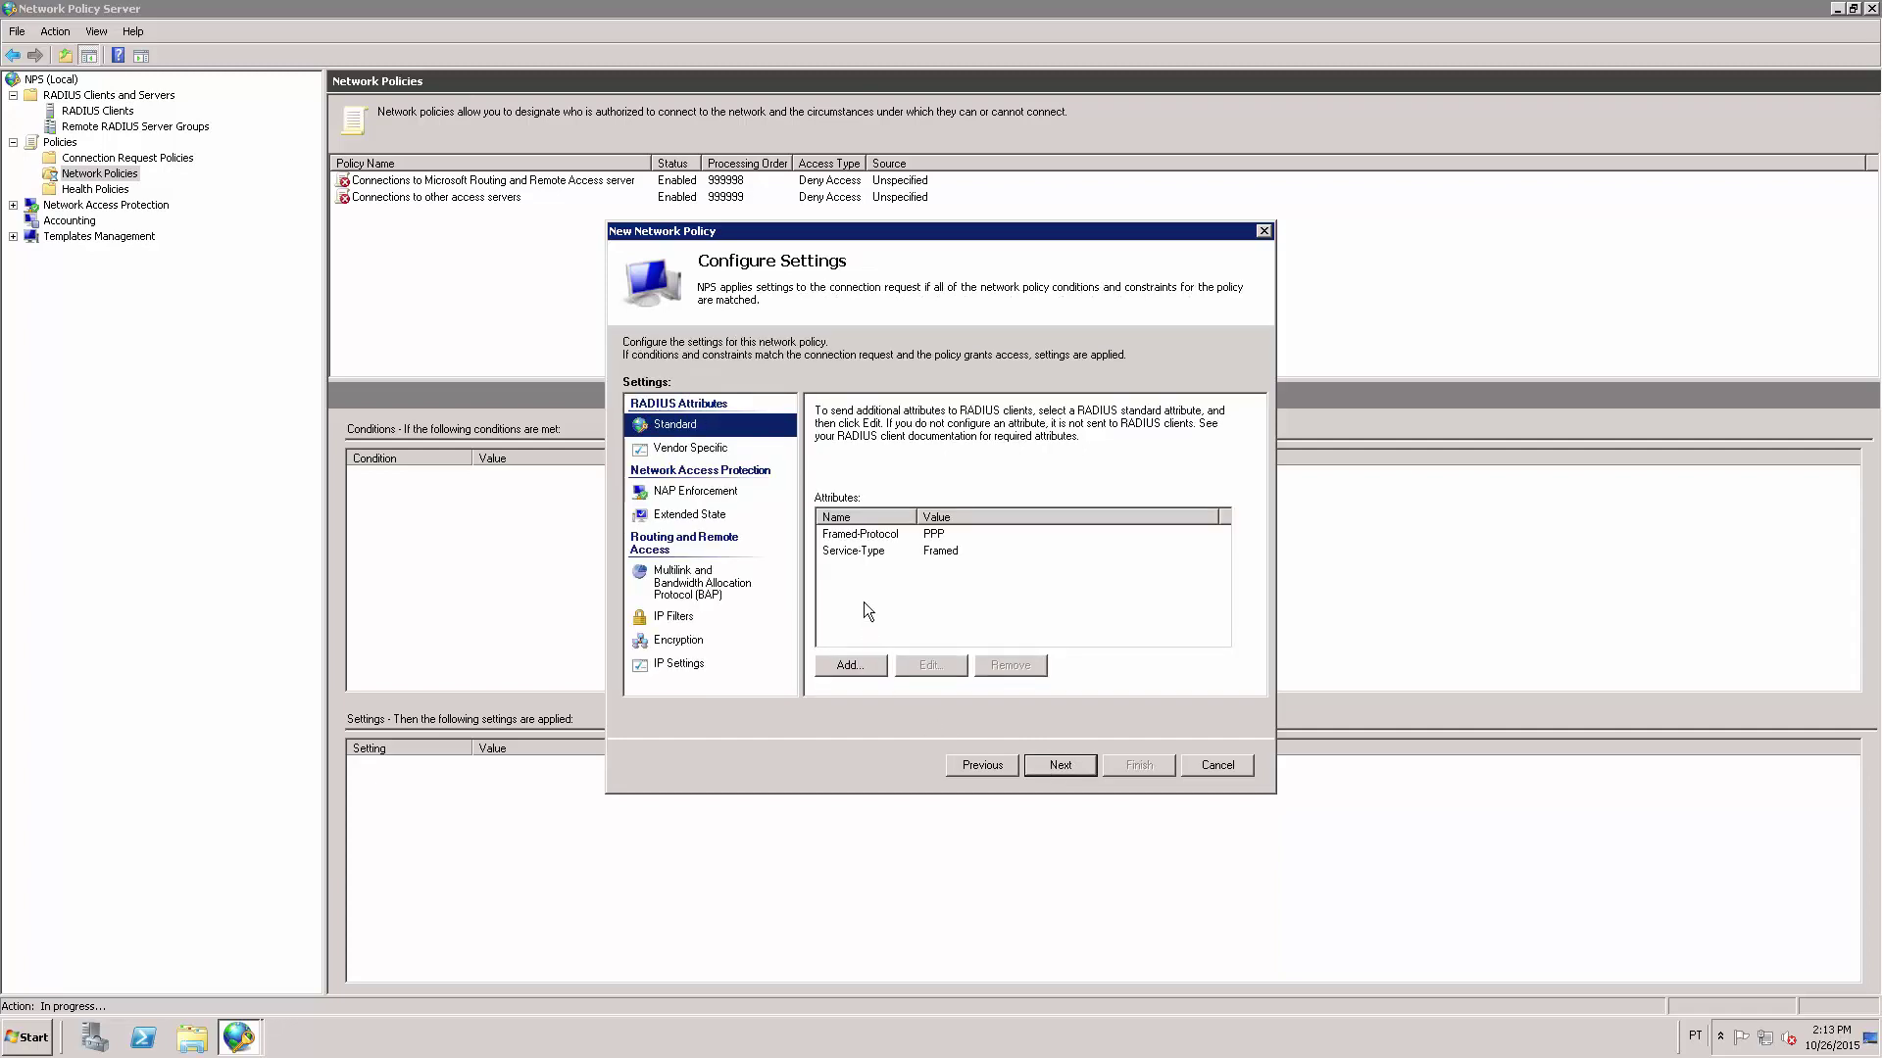
left_click(860, 555)
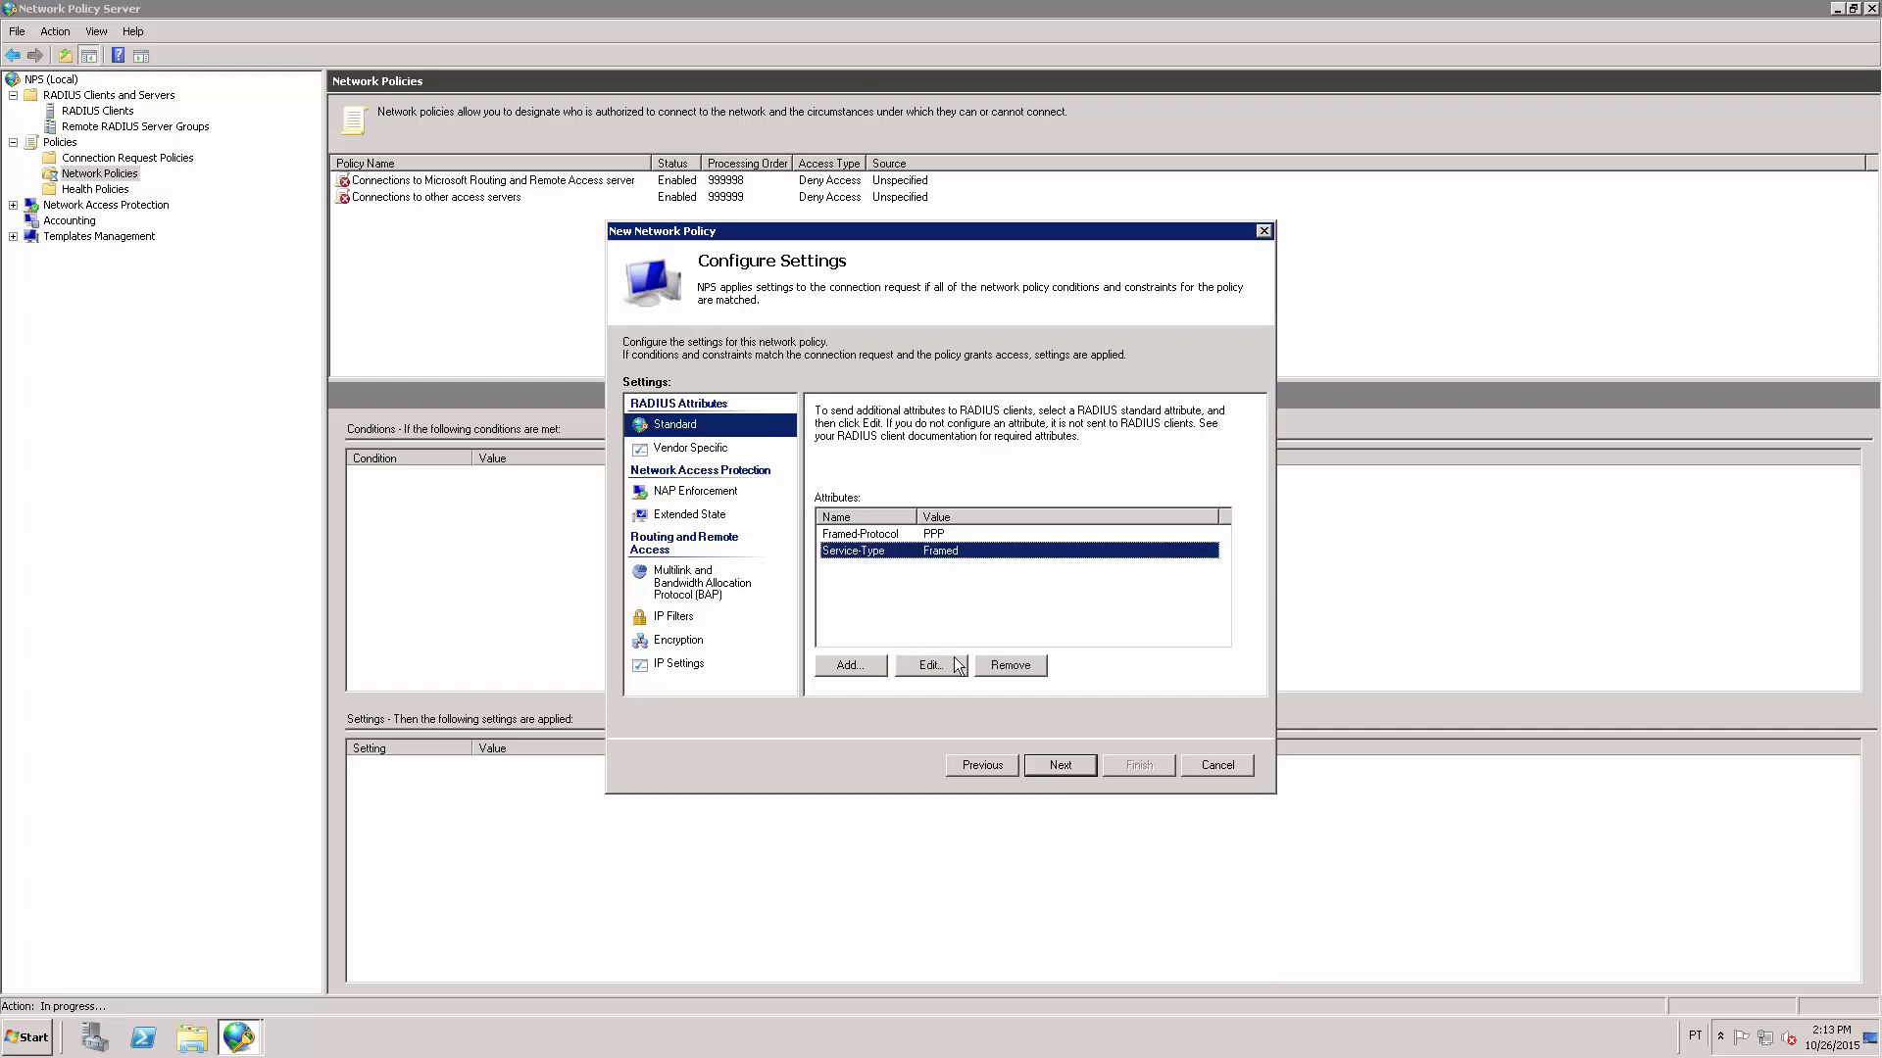
left_click(1016, 663)
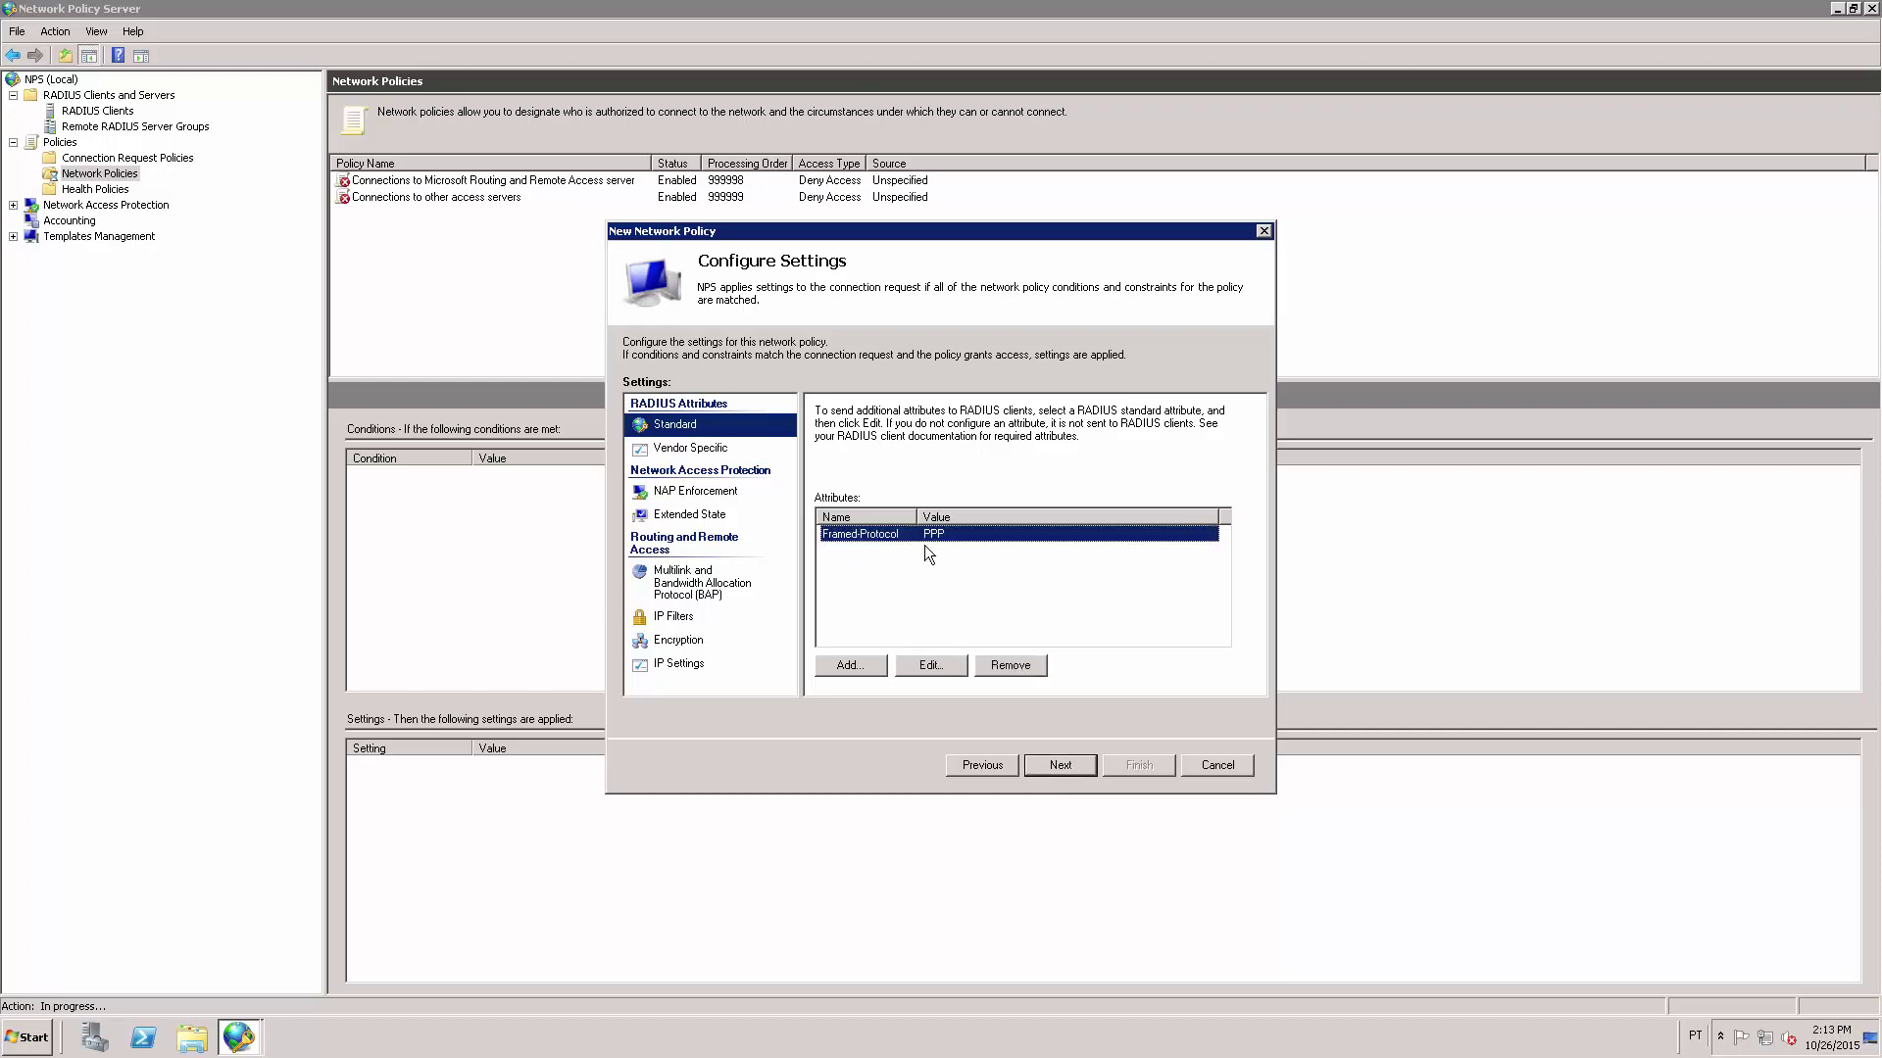
left_click(1017, 664)
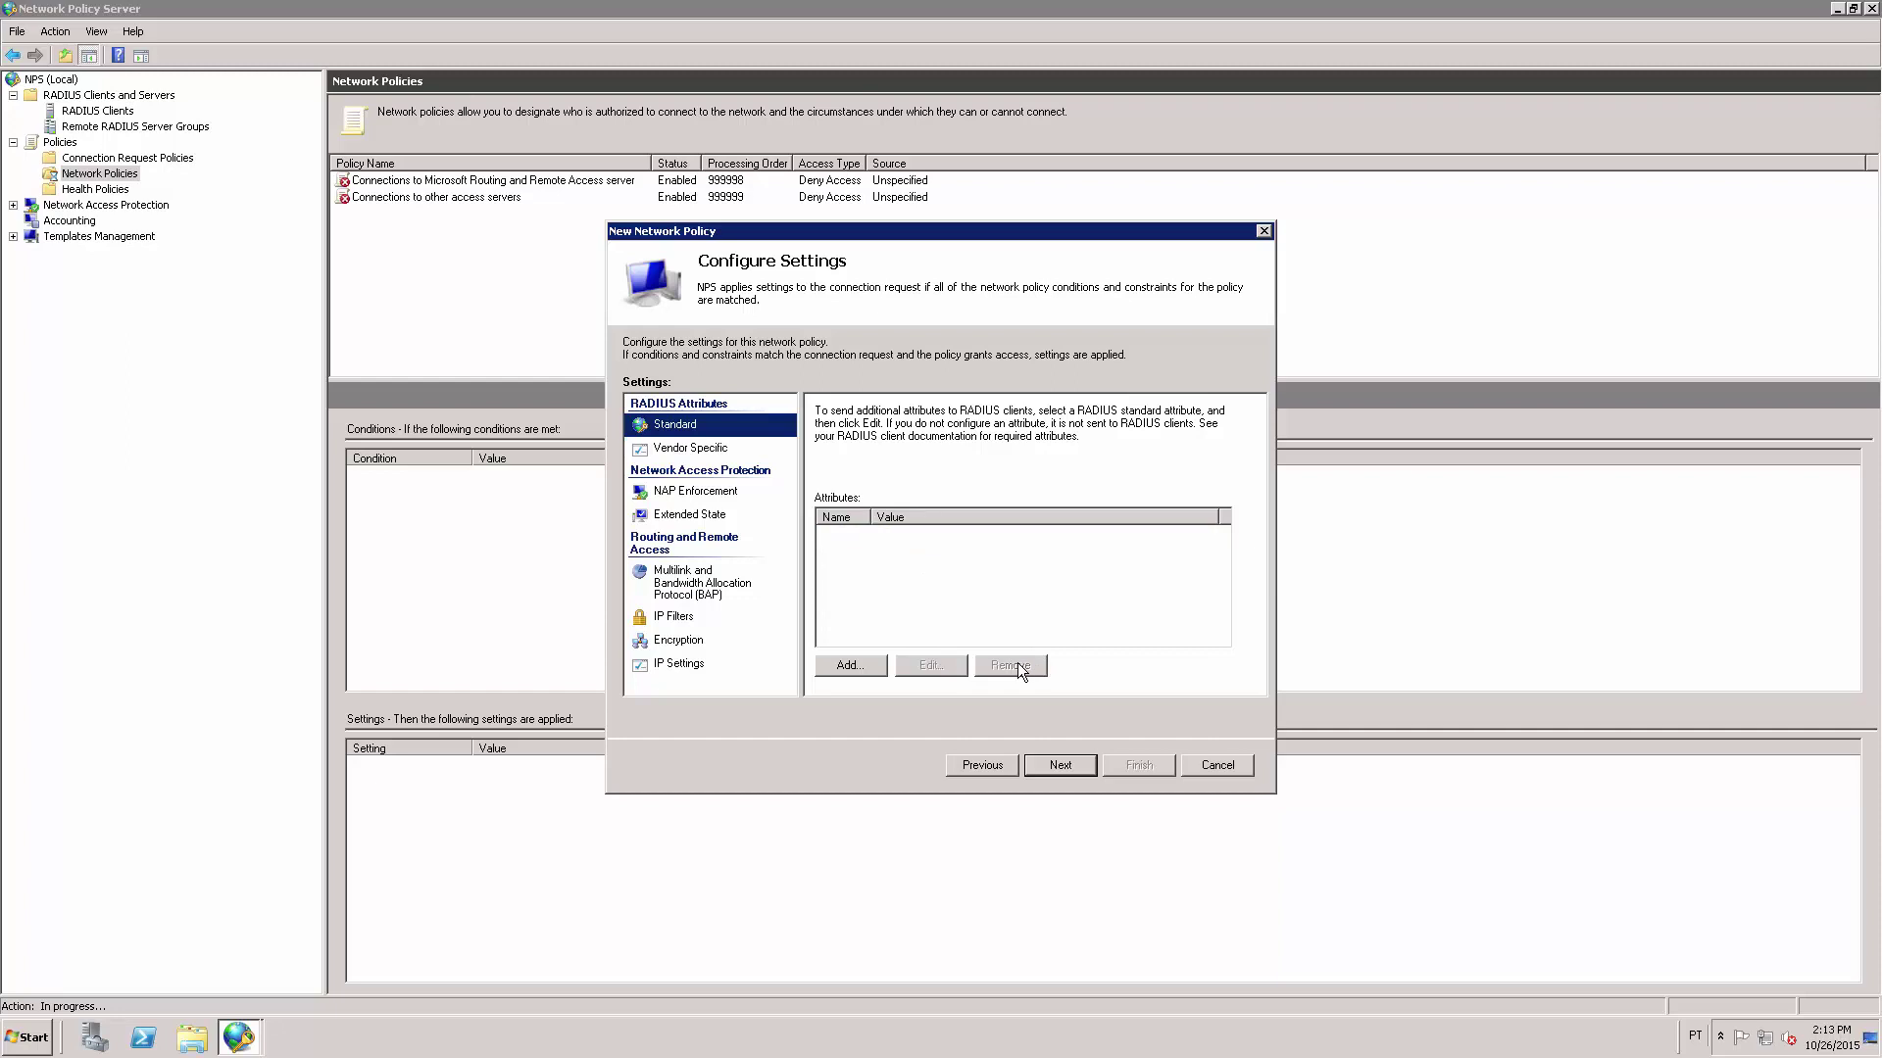
Add a standard Service-Type attribute with the Others value Login.
left_click(857, 668)
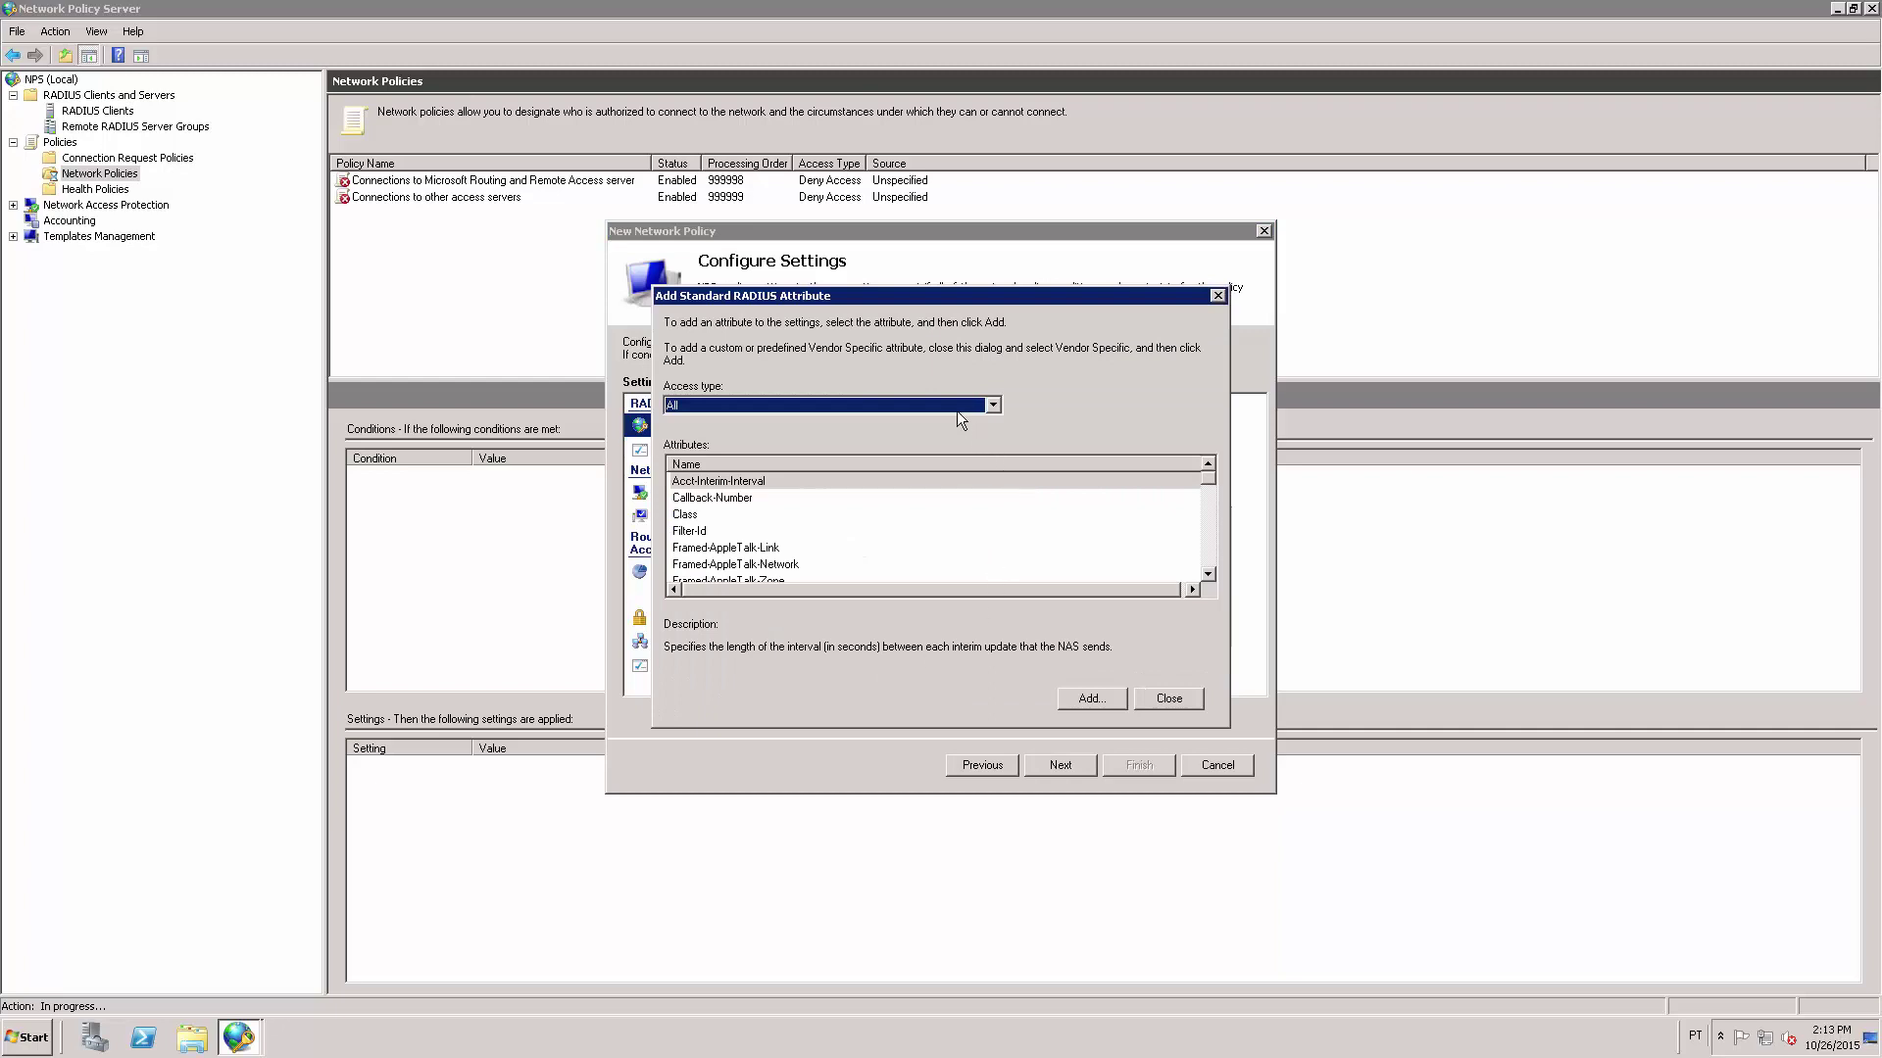
left_click(914, 524)
key("s")
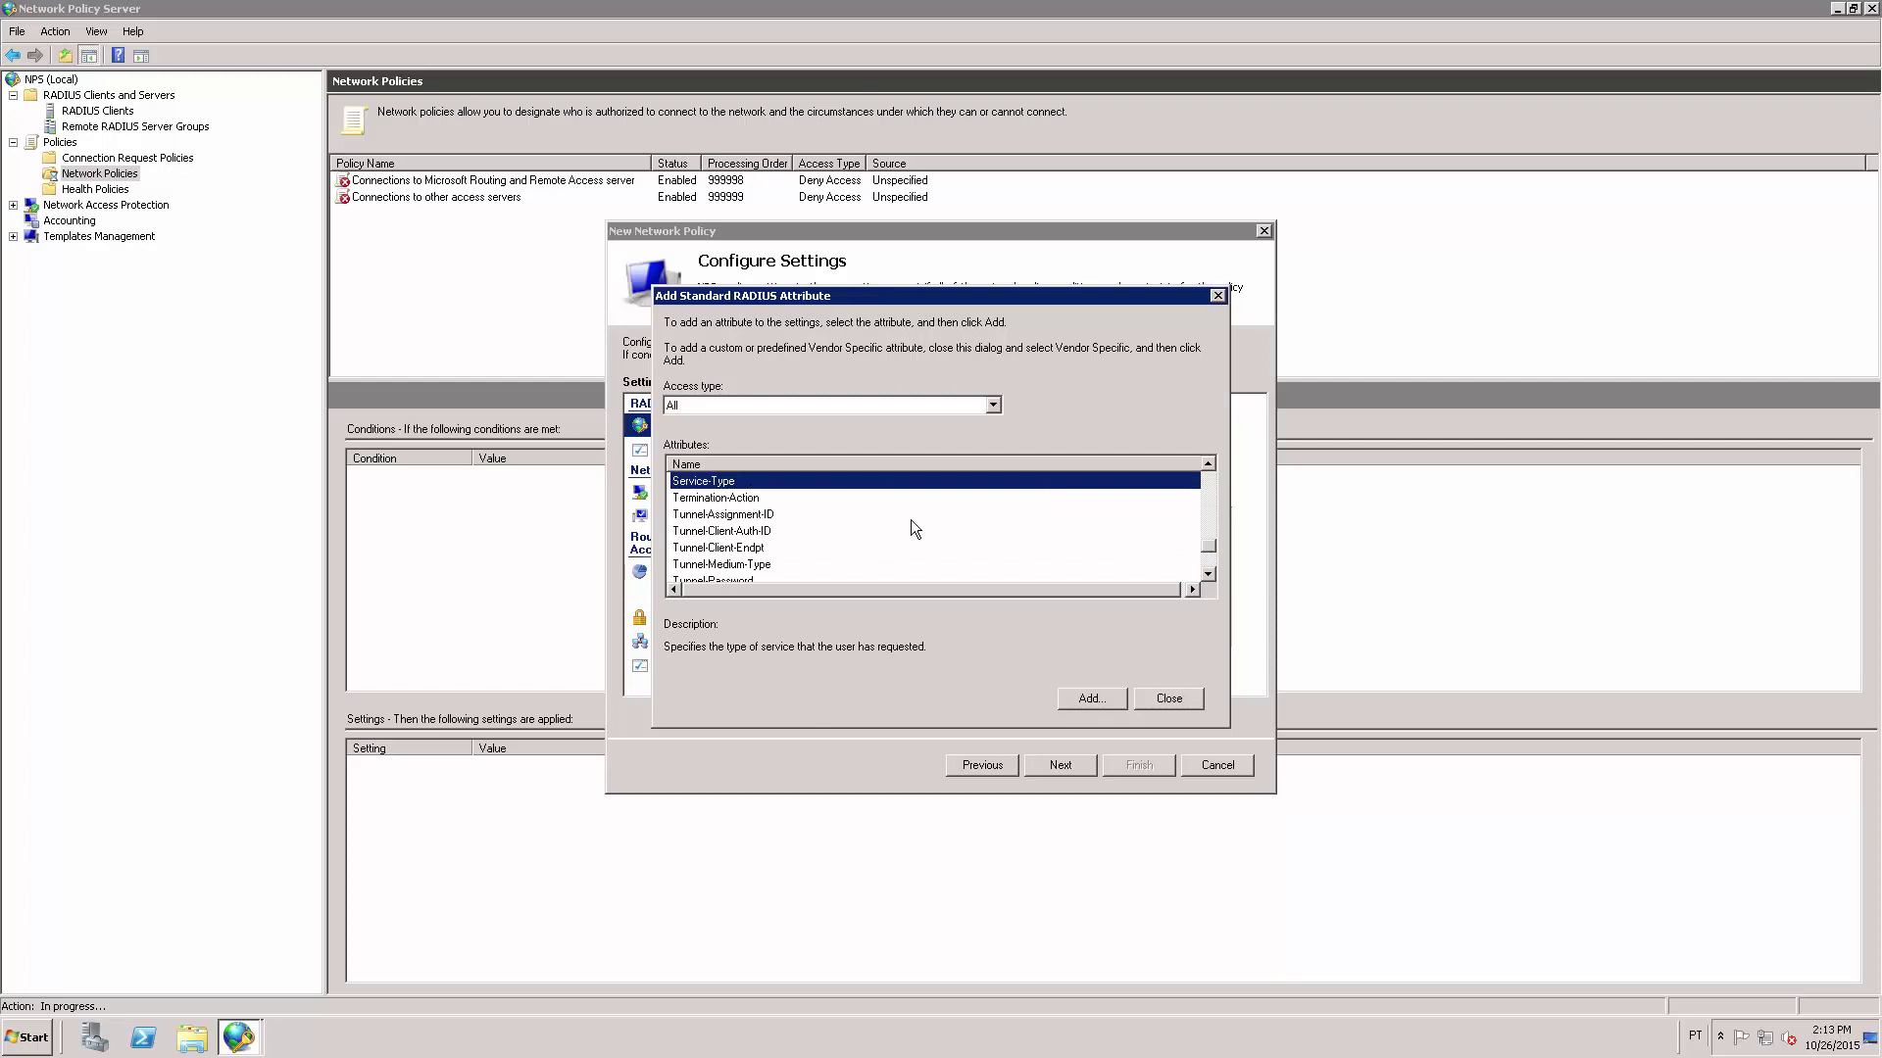
left_click(1085, 700)
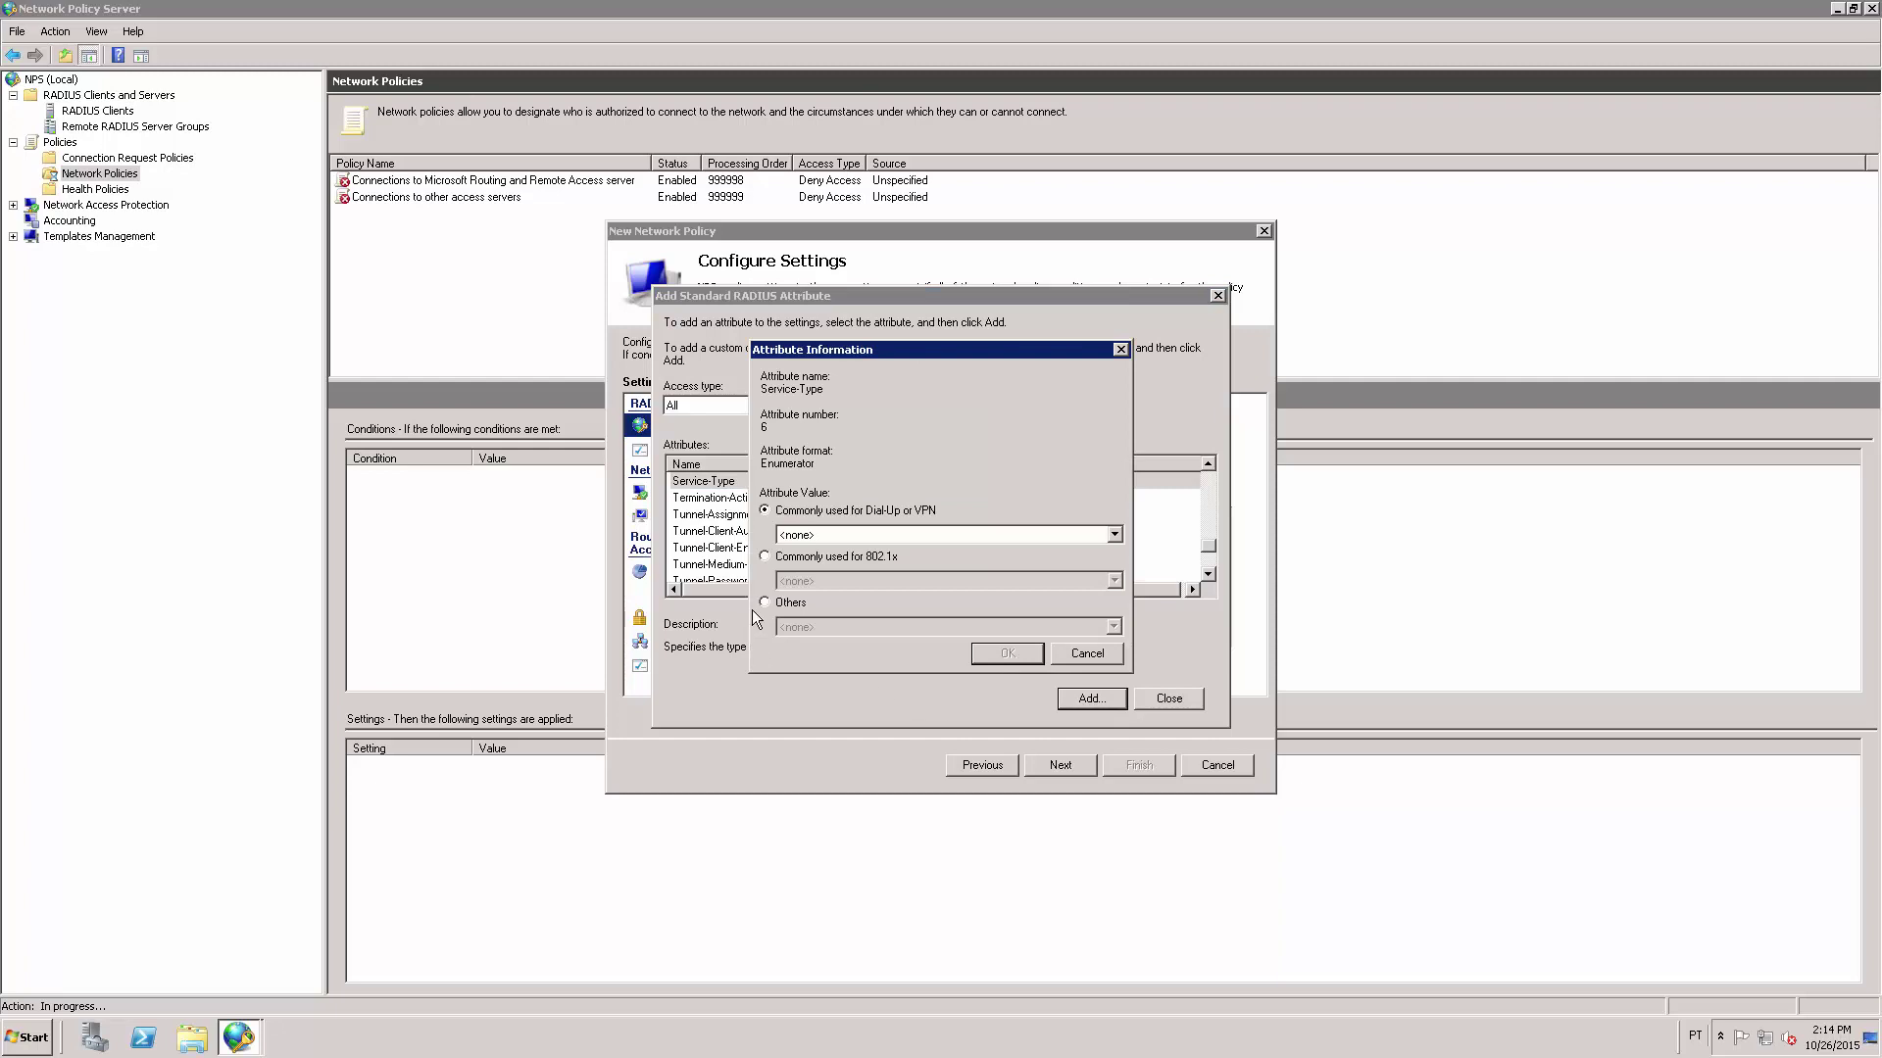
left_click(764, 603)
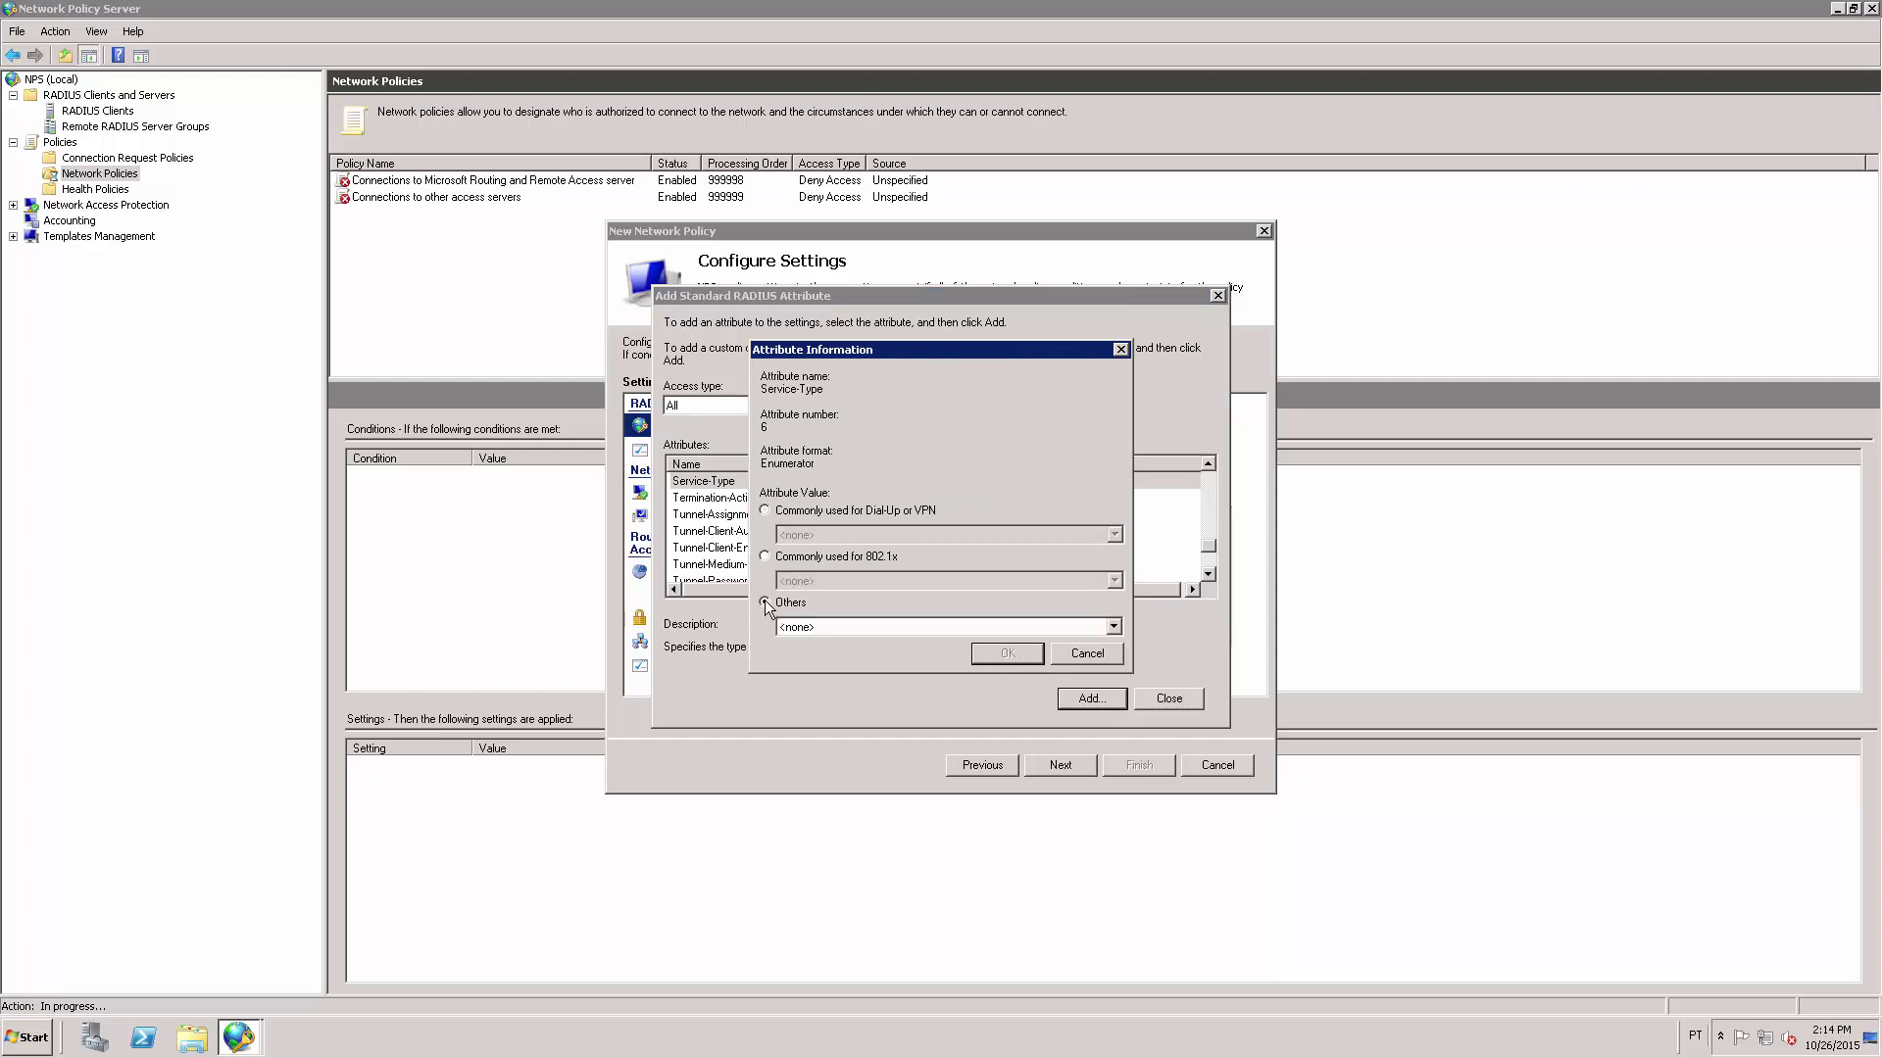
left_click(861, 629)
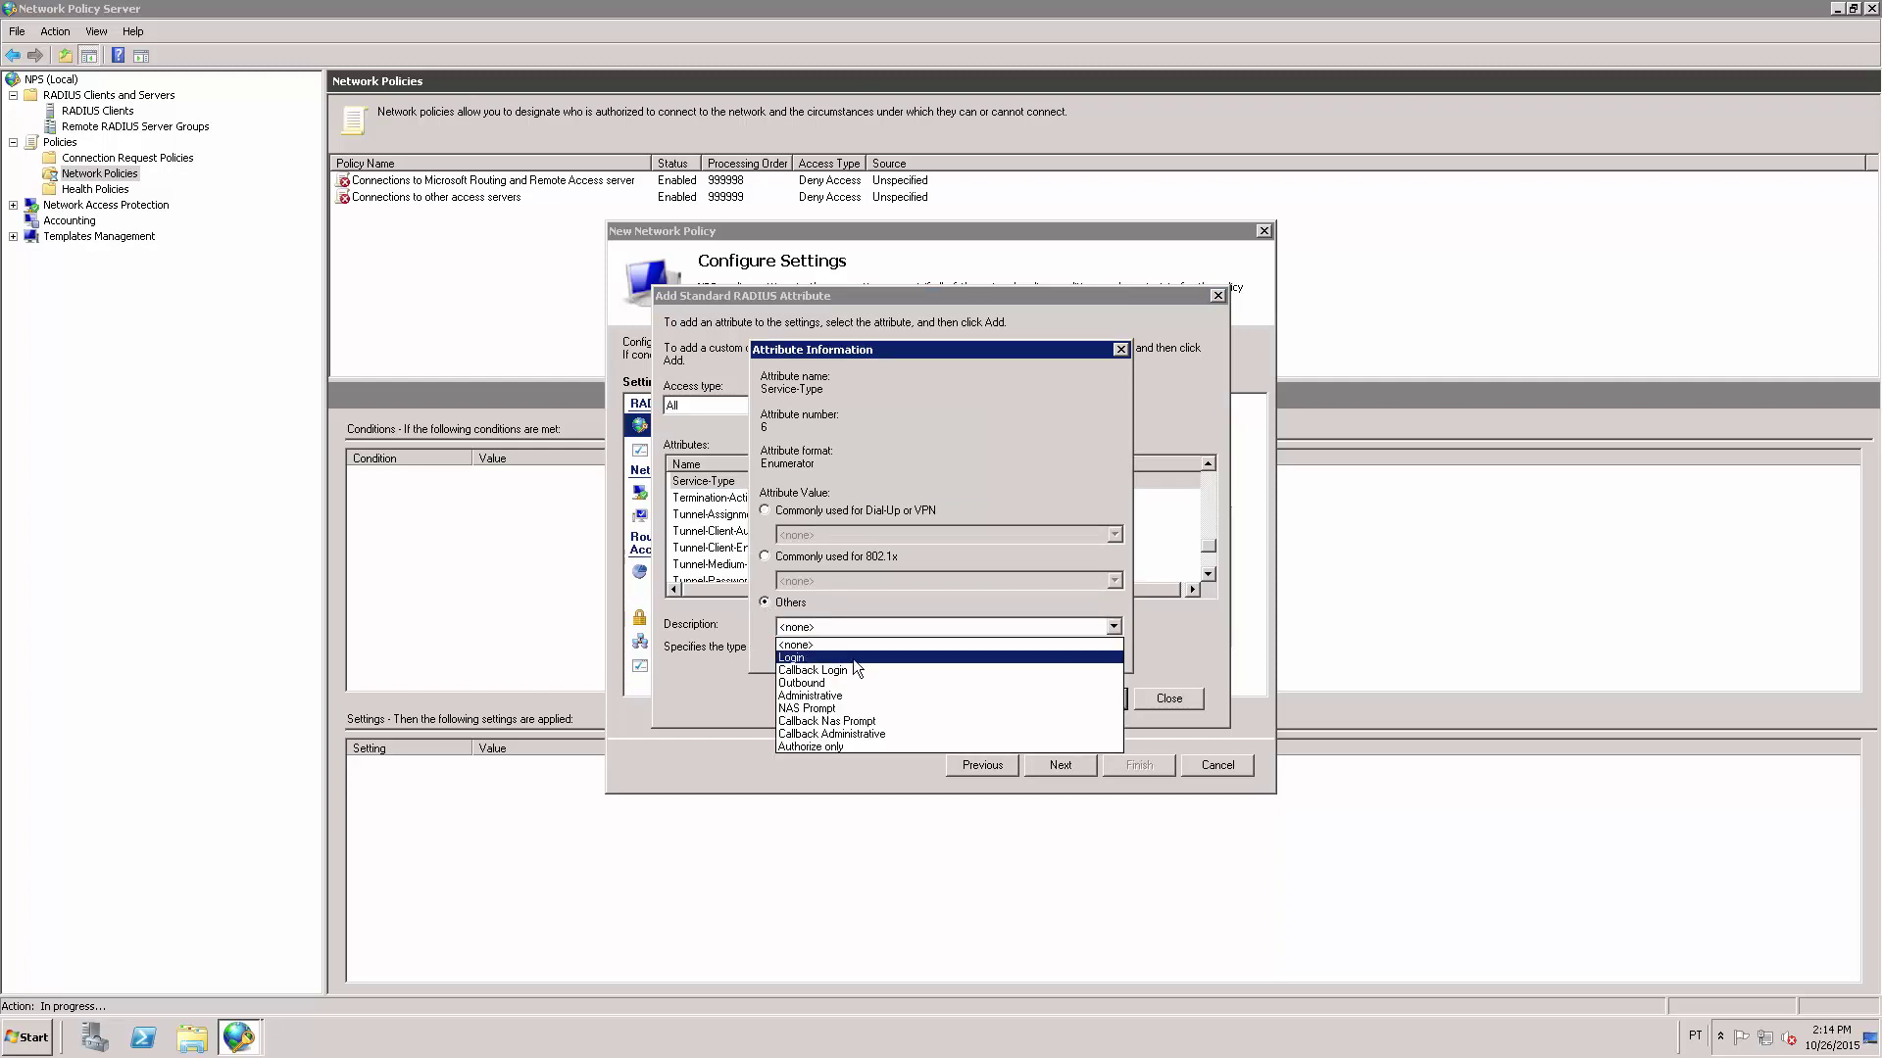
left_click(896, 658)
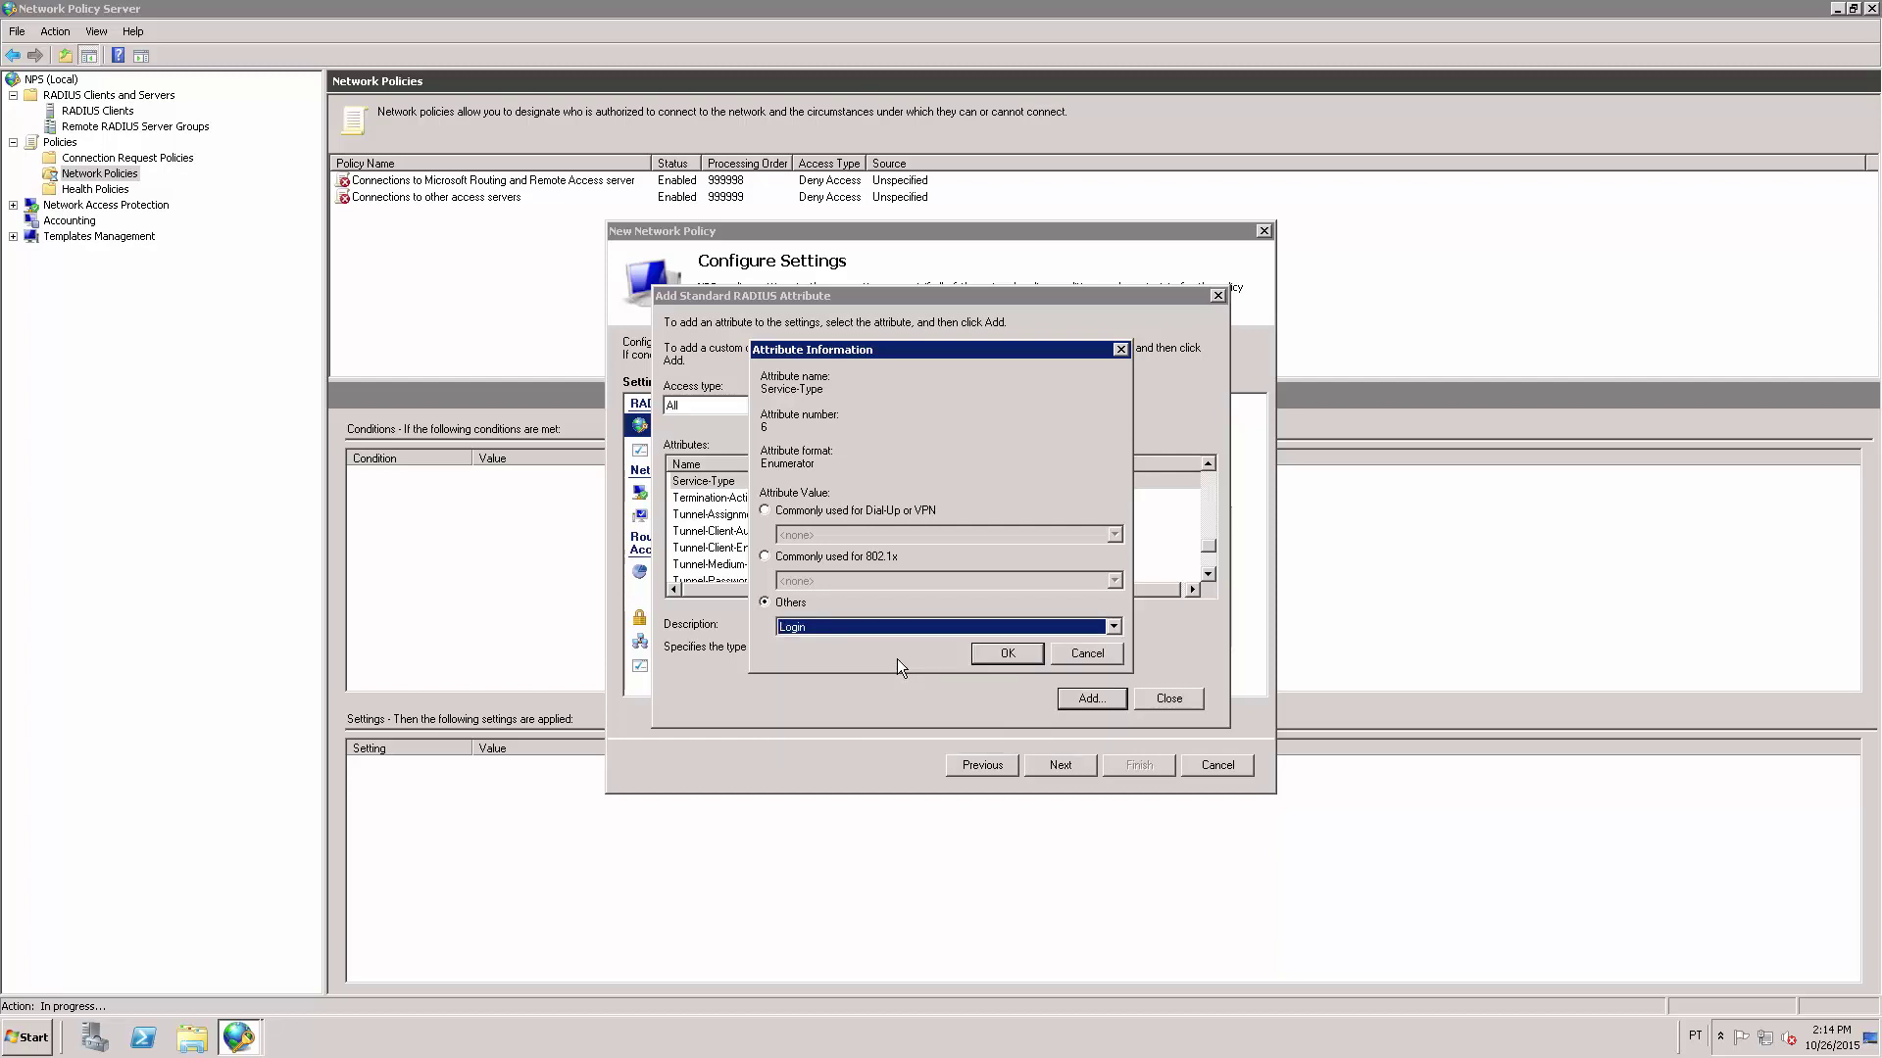
left_click(1007, 654)
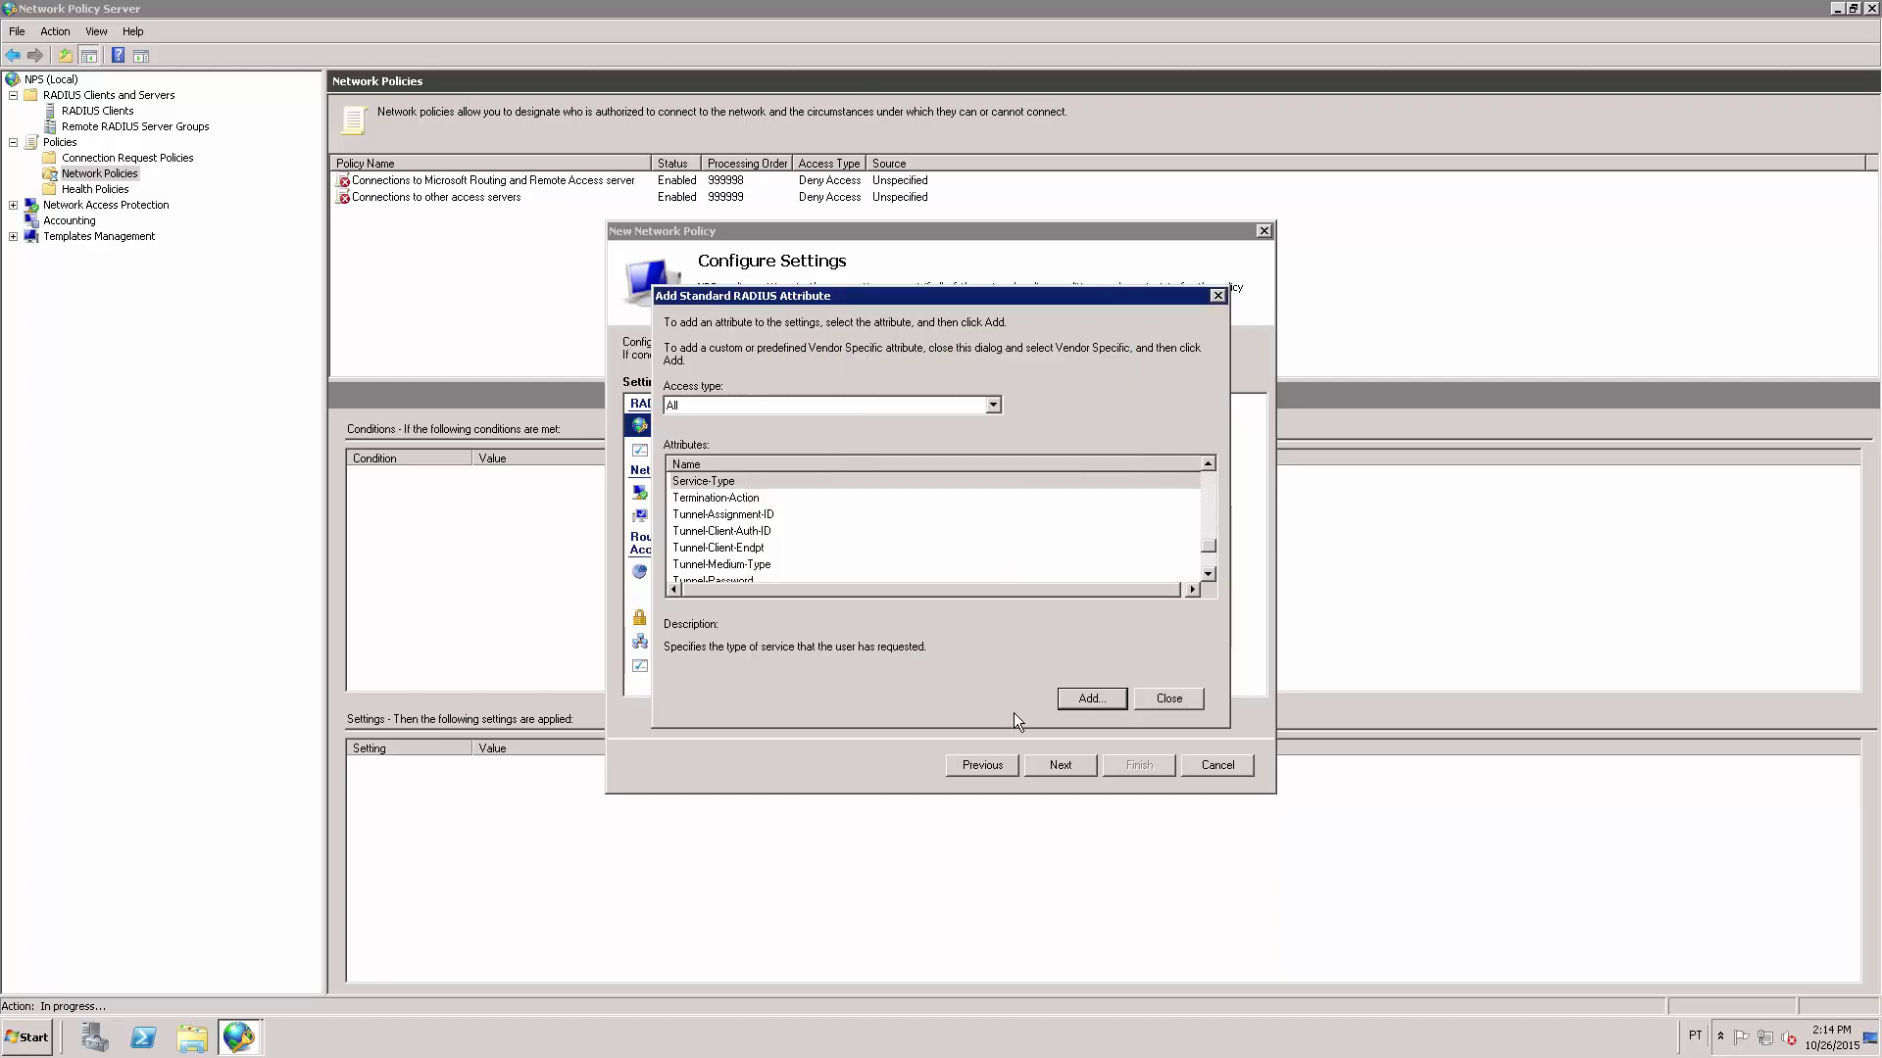
left_click(1172, 700)
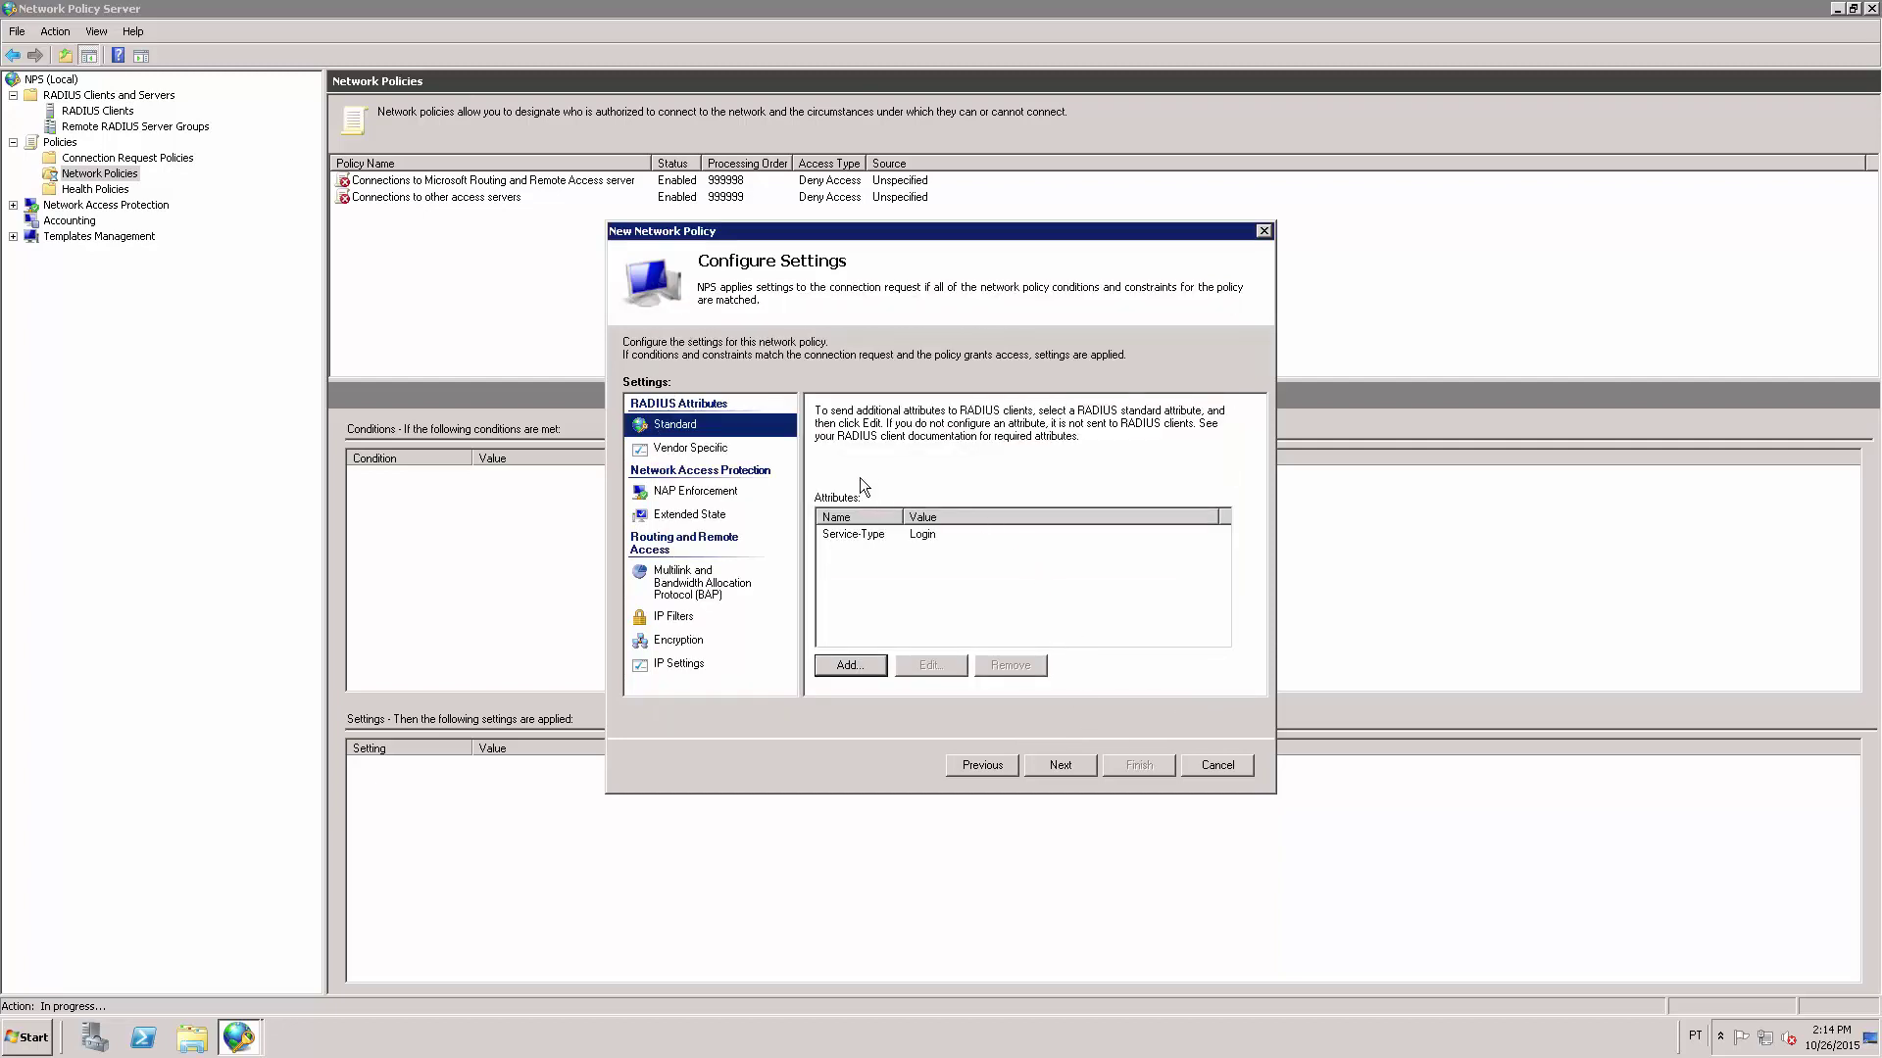
Add Cisco's Cisco-AV-Pair vendor-specific attribute with the value shell:priv-lvl=15.
left_click(701, 453)
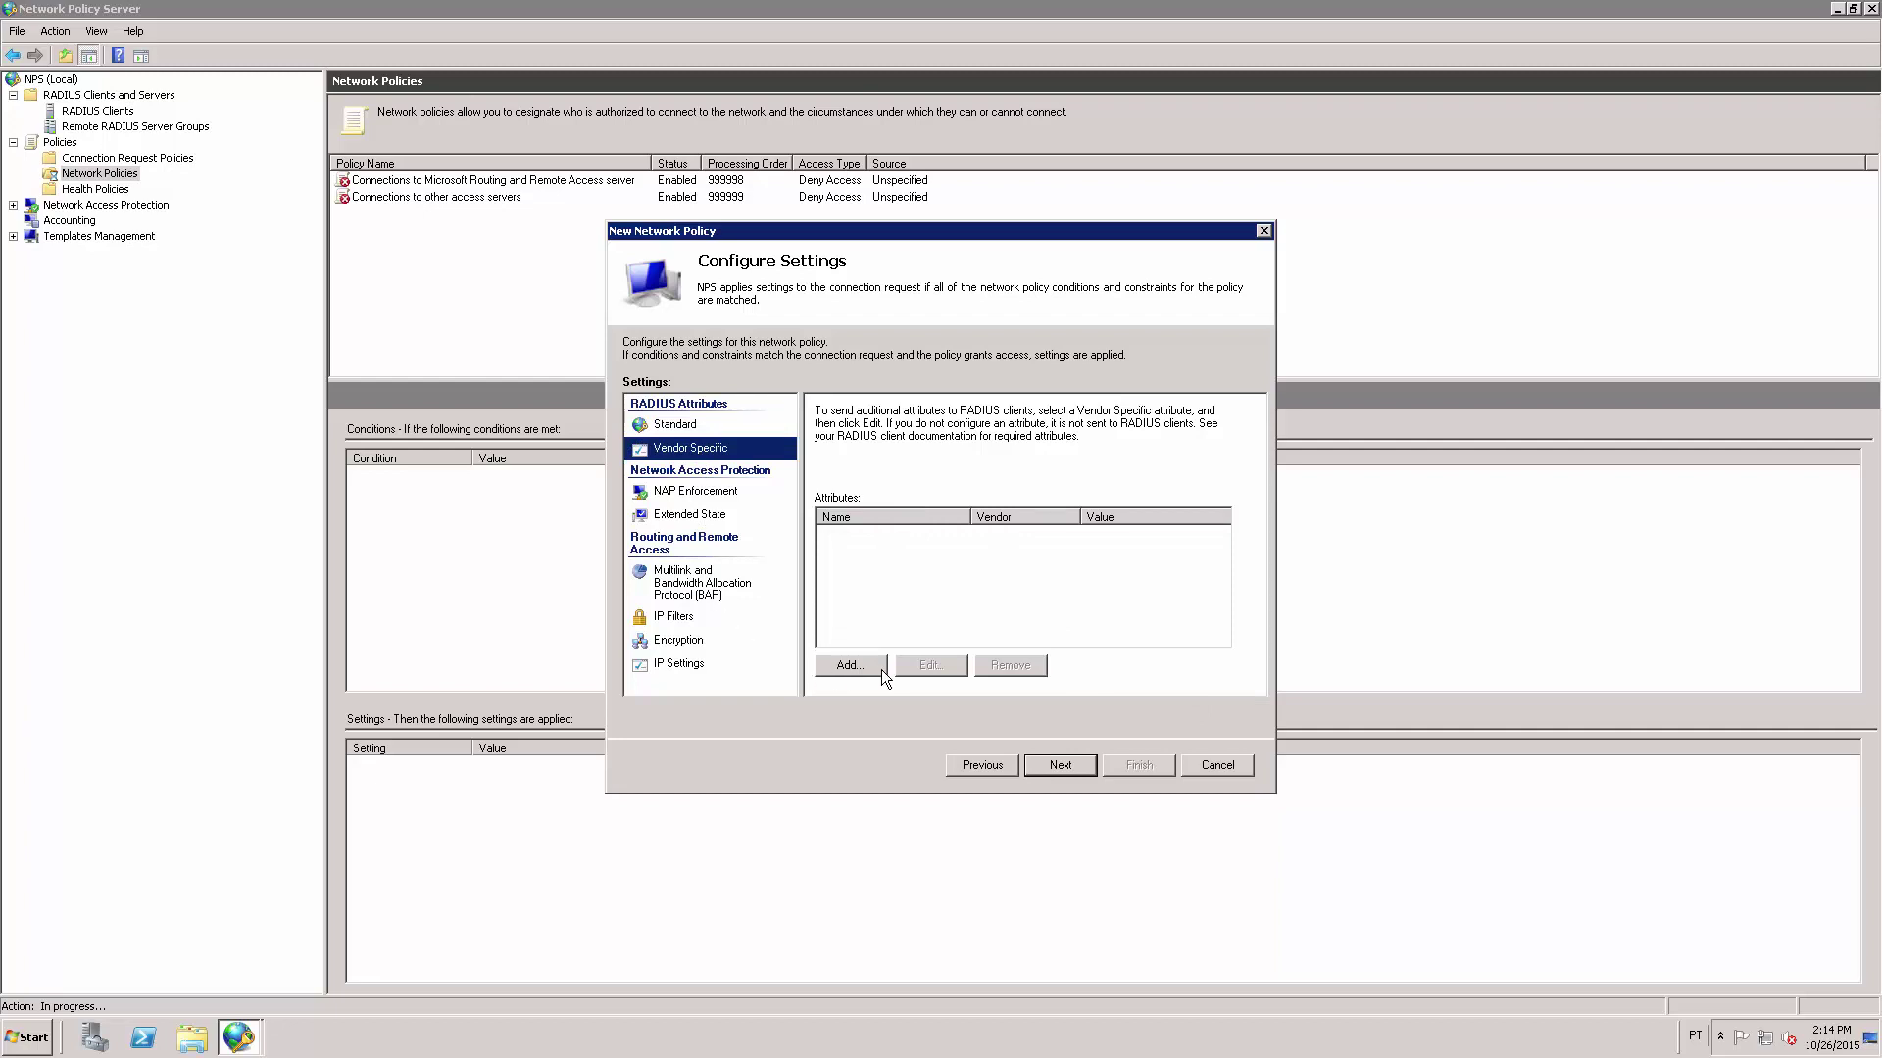
left_click(849, 665)
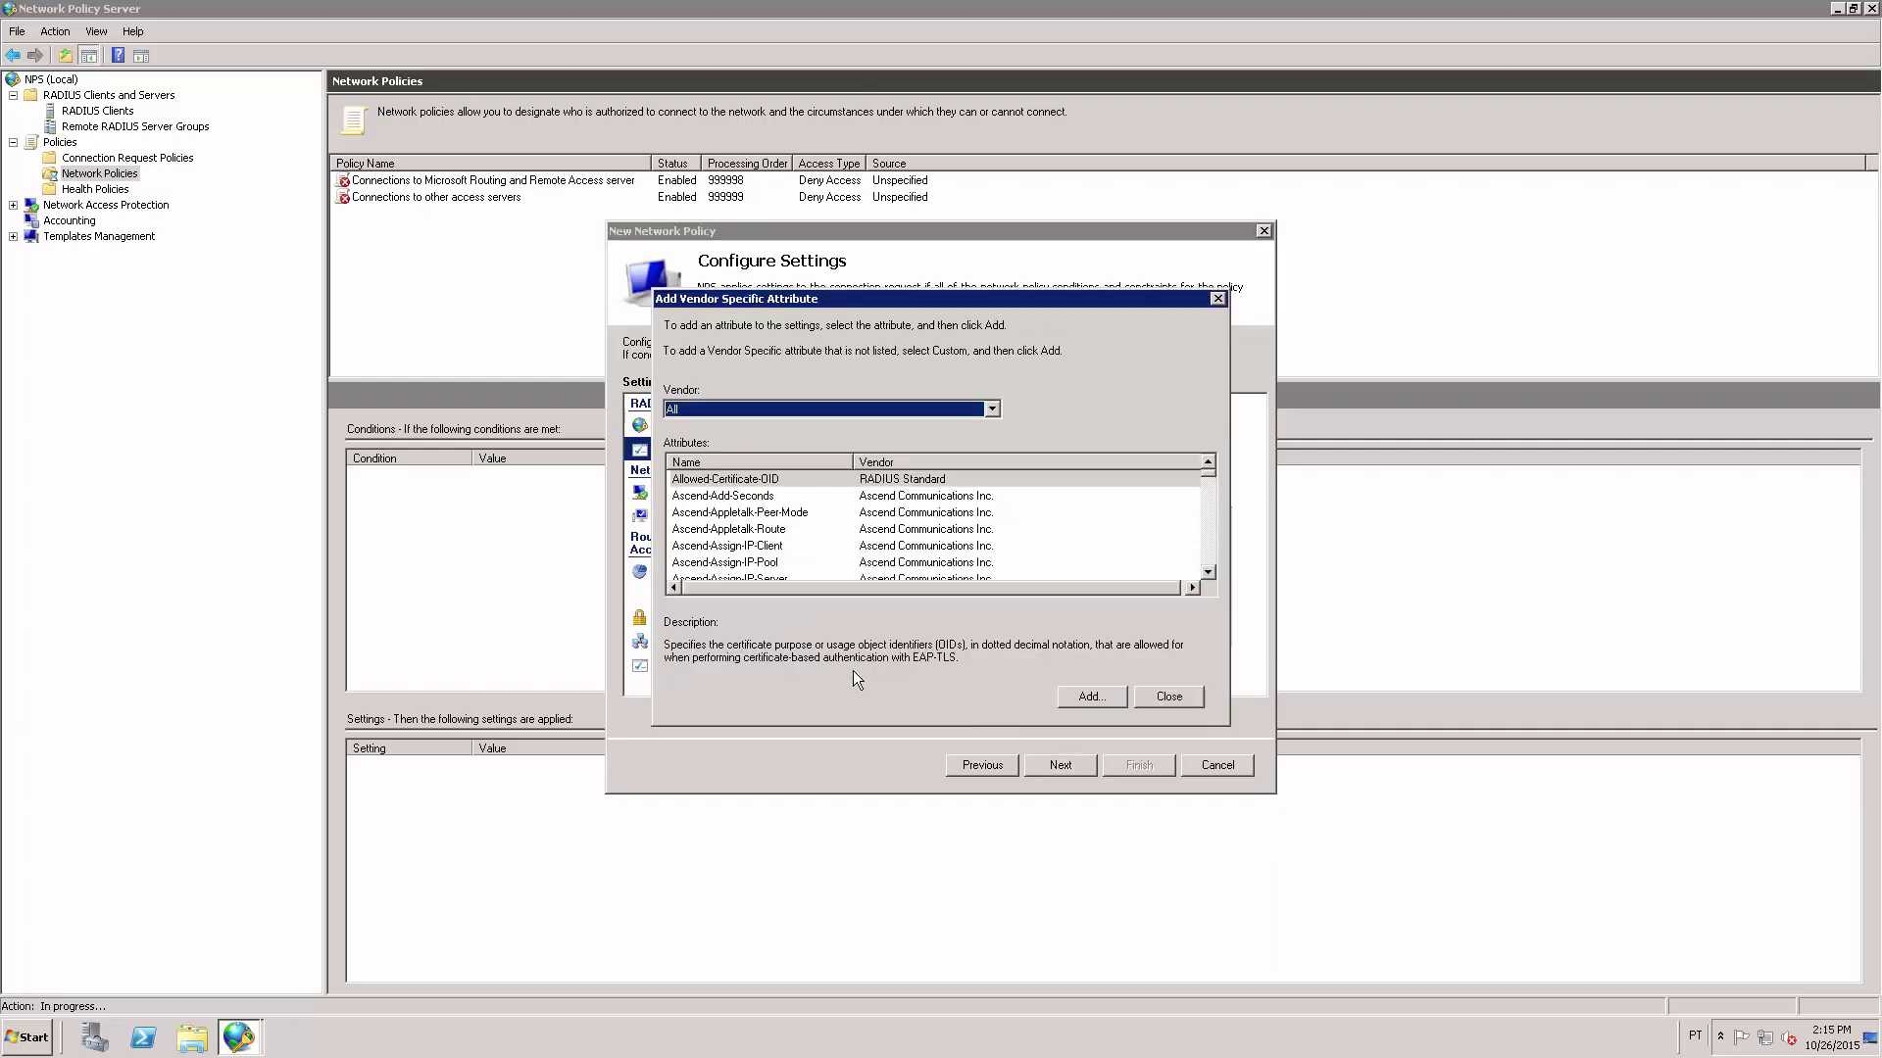
left_click(991, 410)
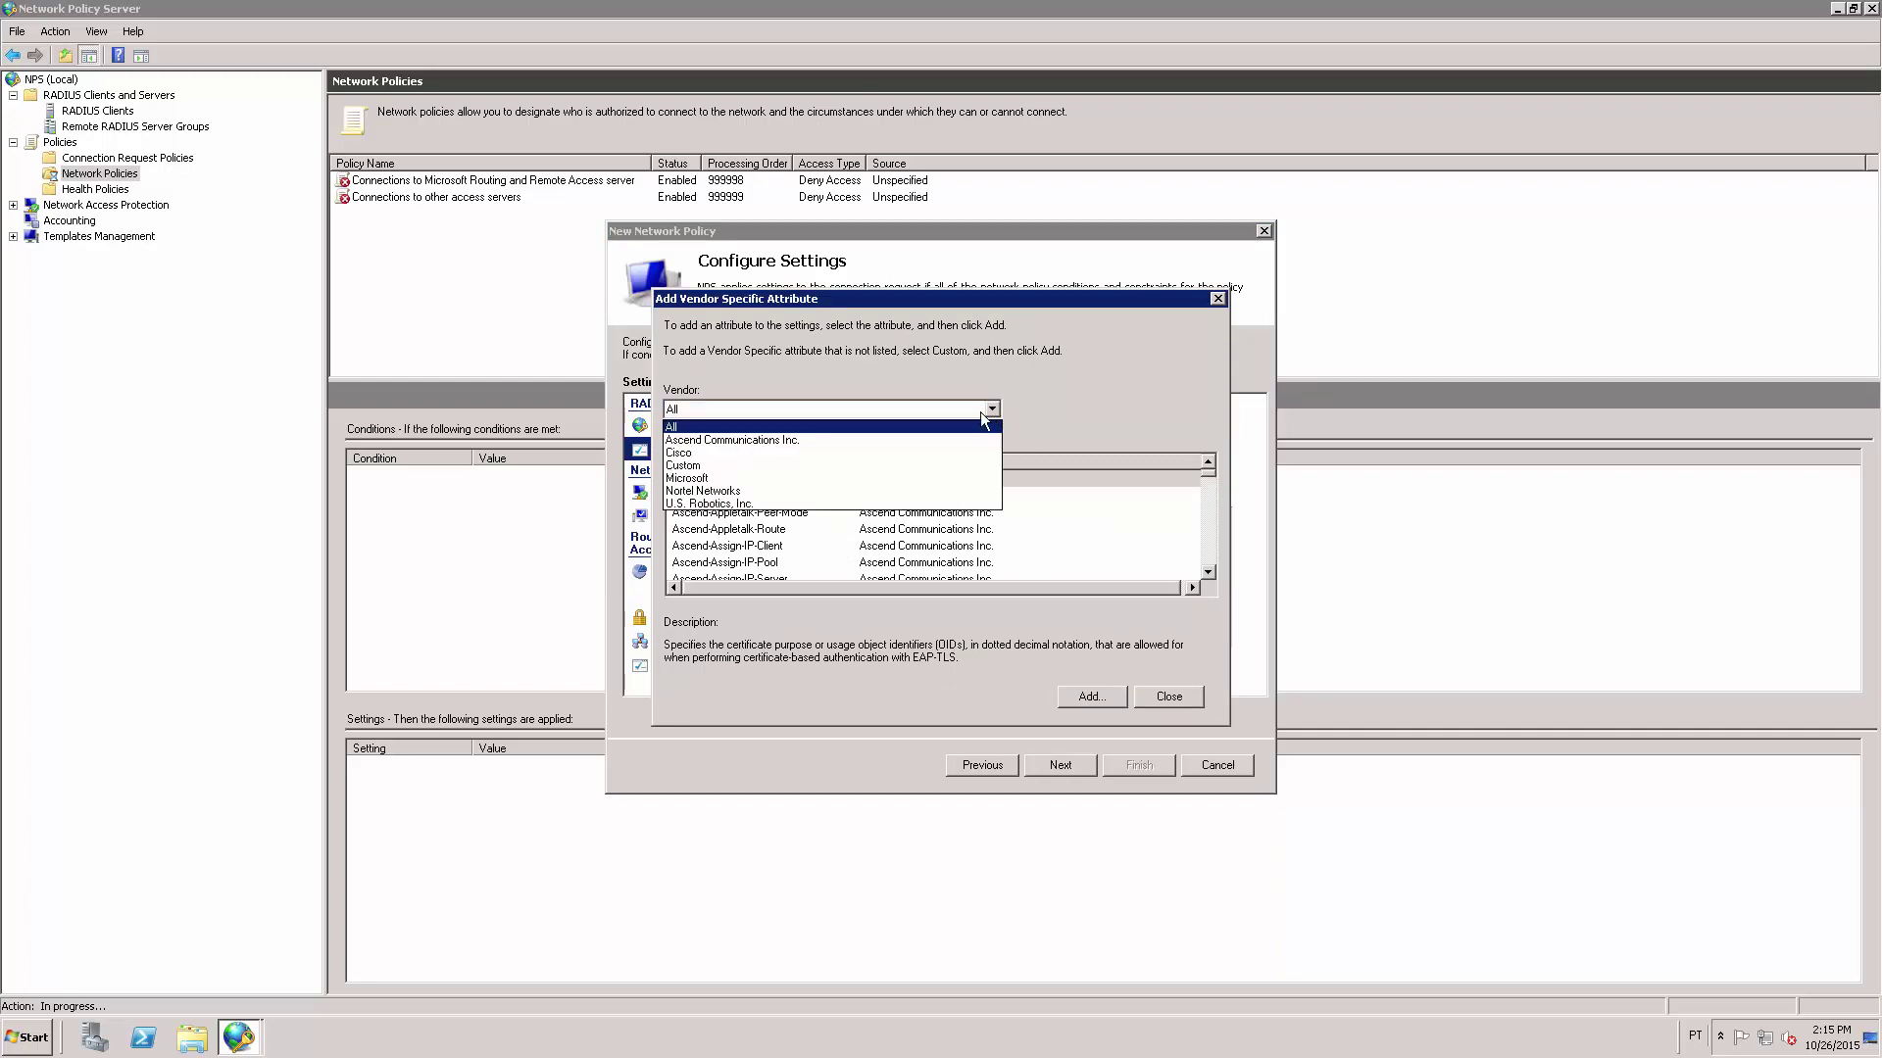
left_click(737, 452)
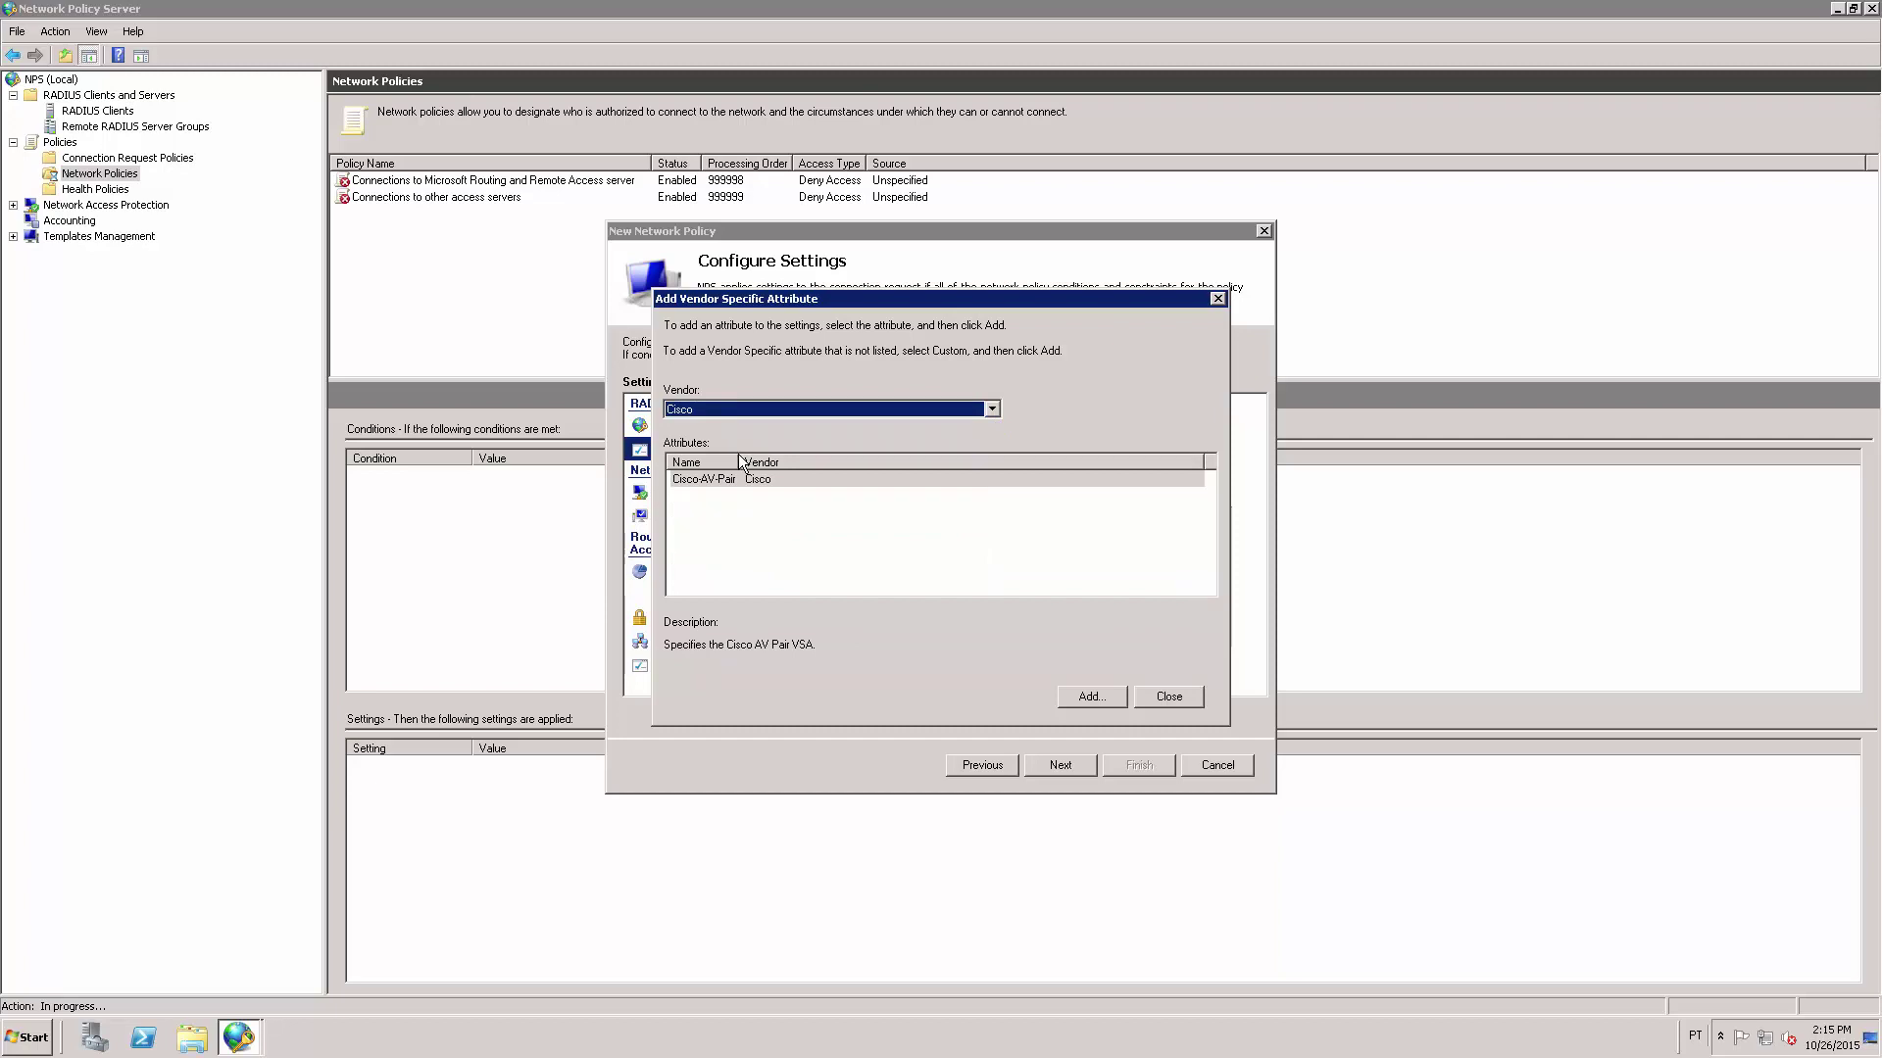
left_click(1089, 697)
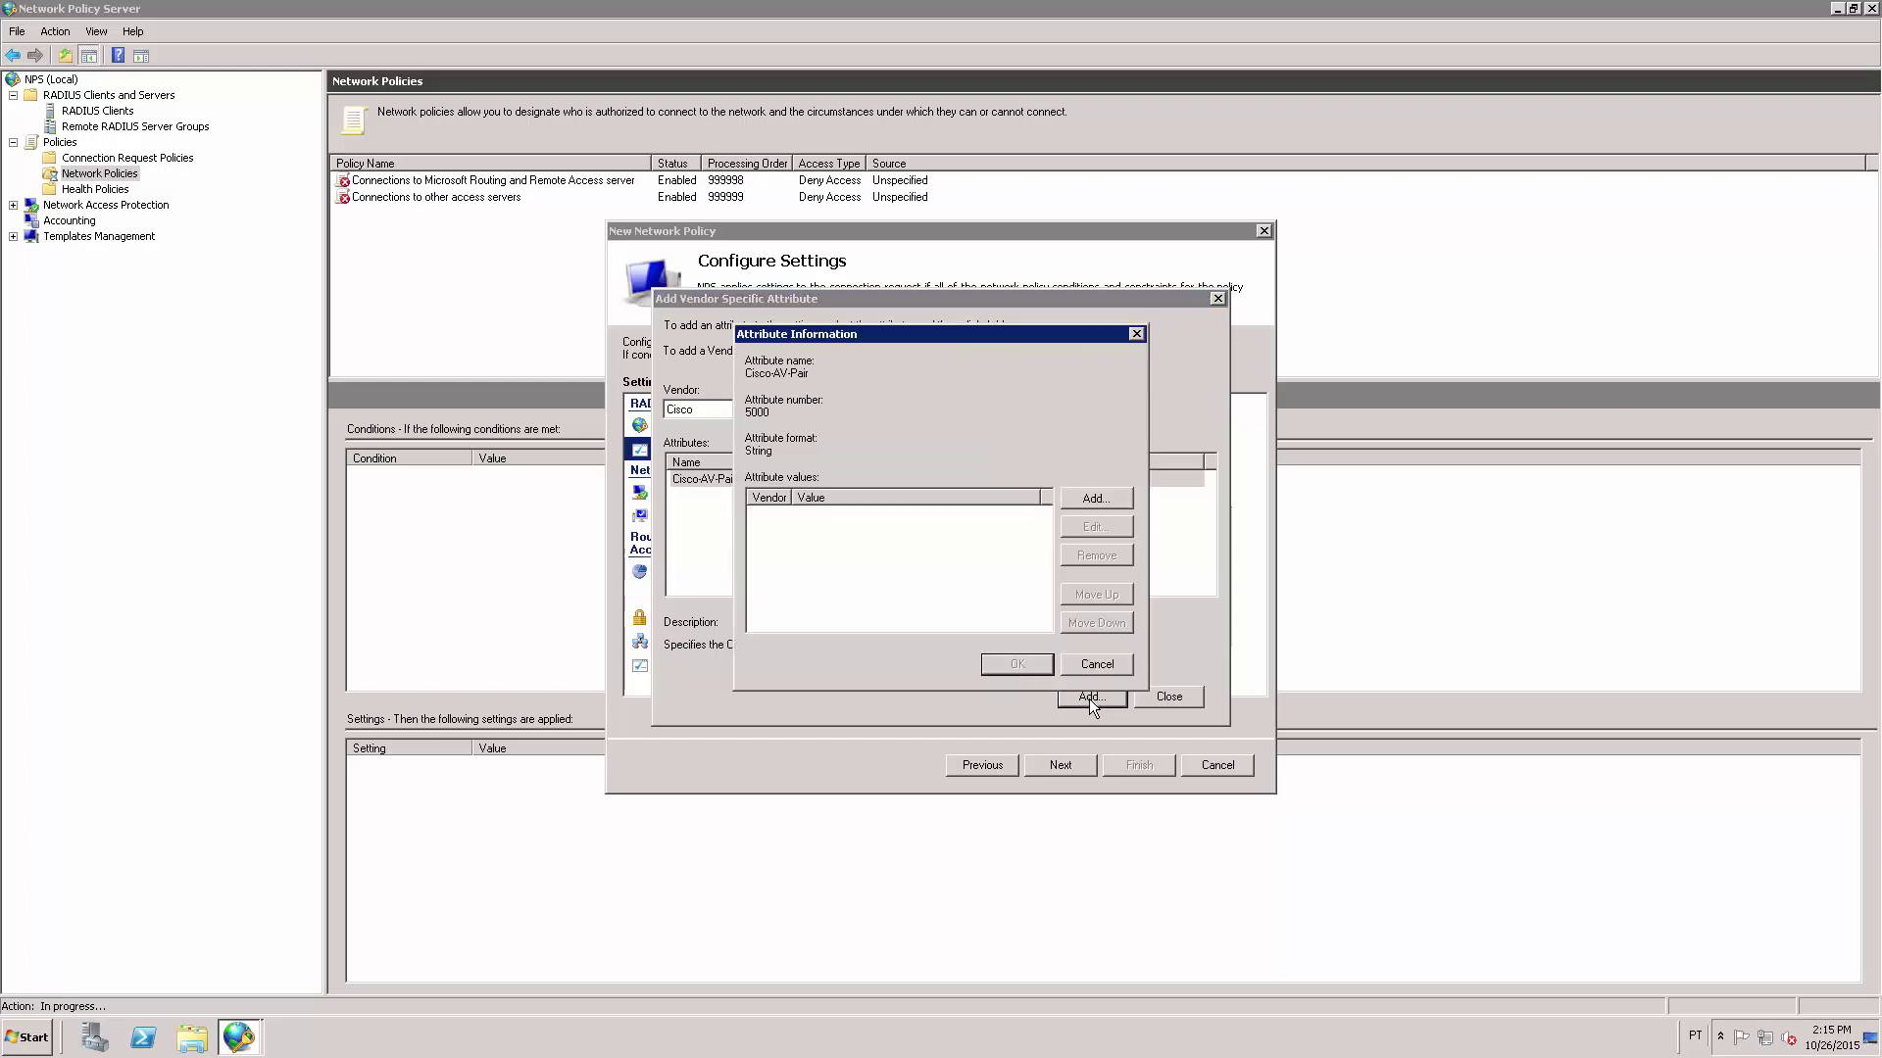
left_click(1096, 500)
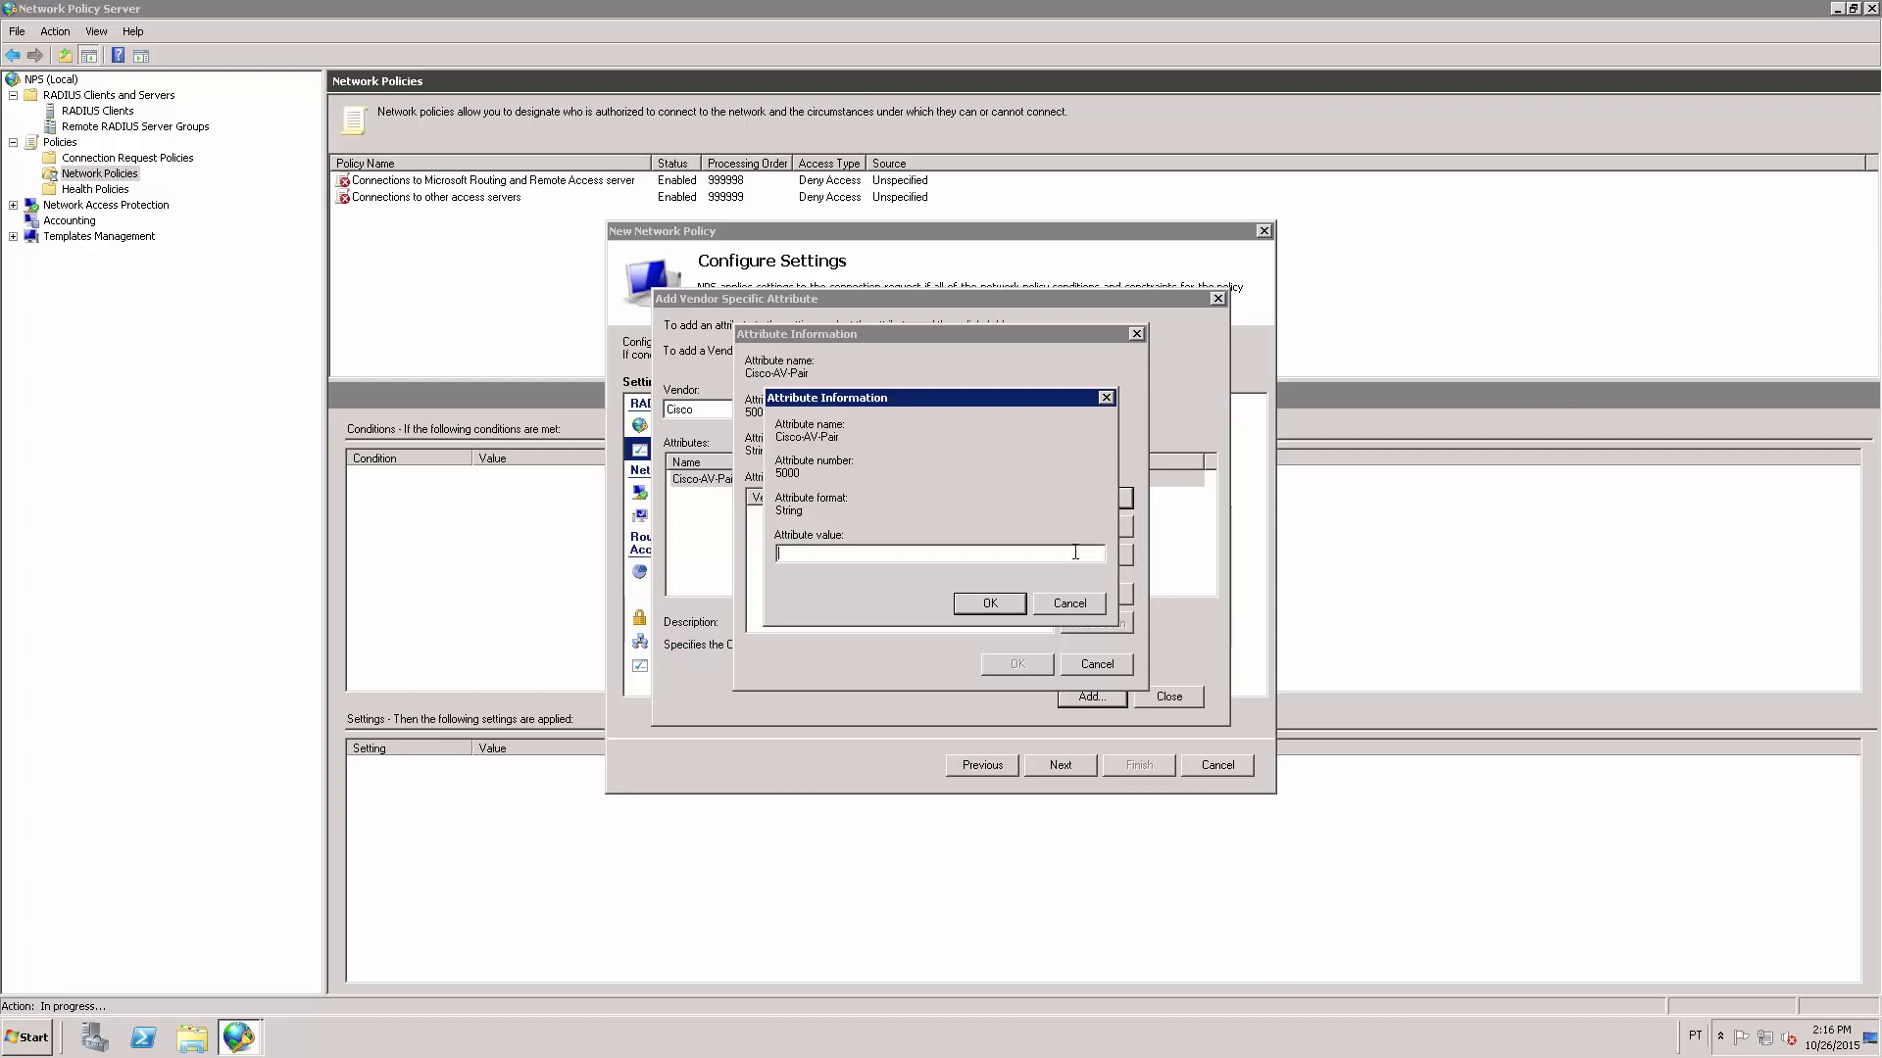
type("shell:priv-lvl=15")
left_click_drag(845, 555, 743, 553)
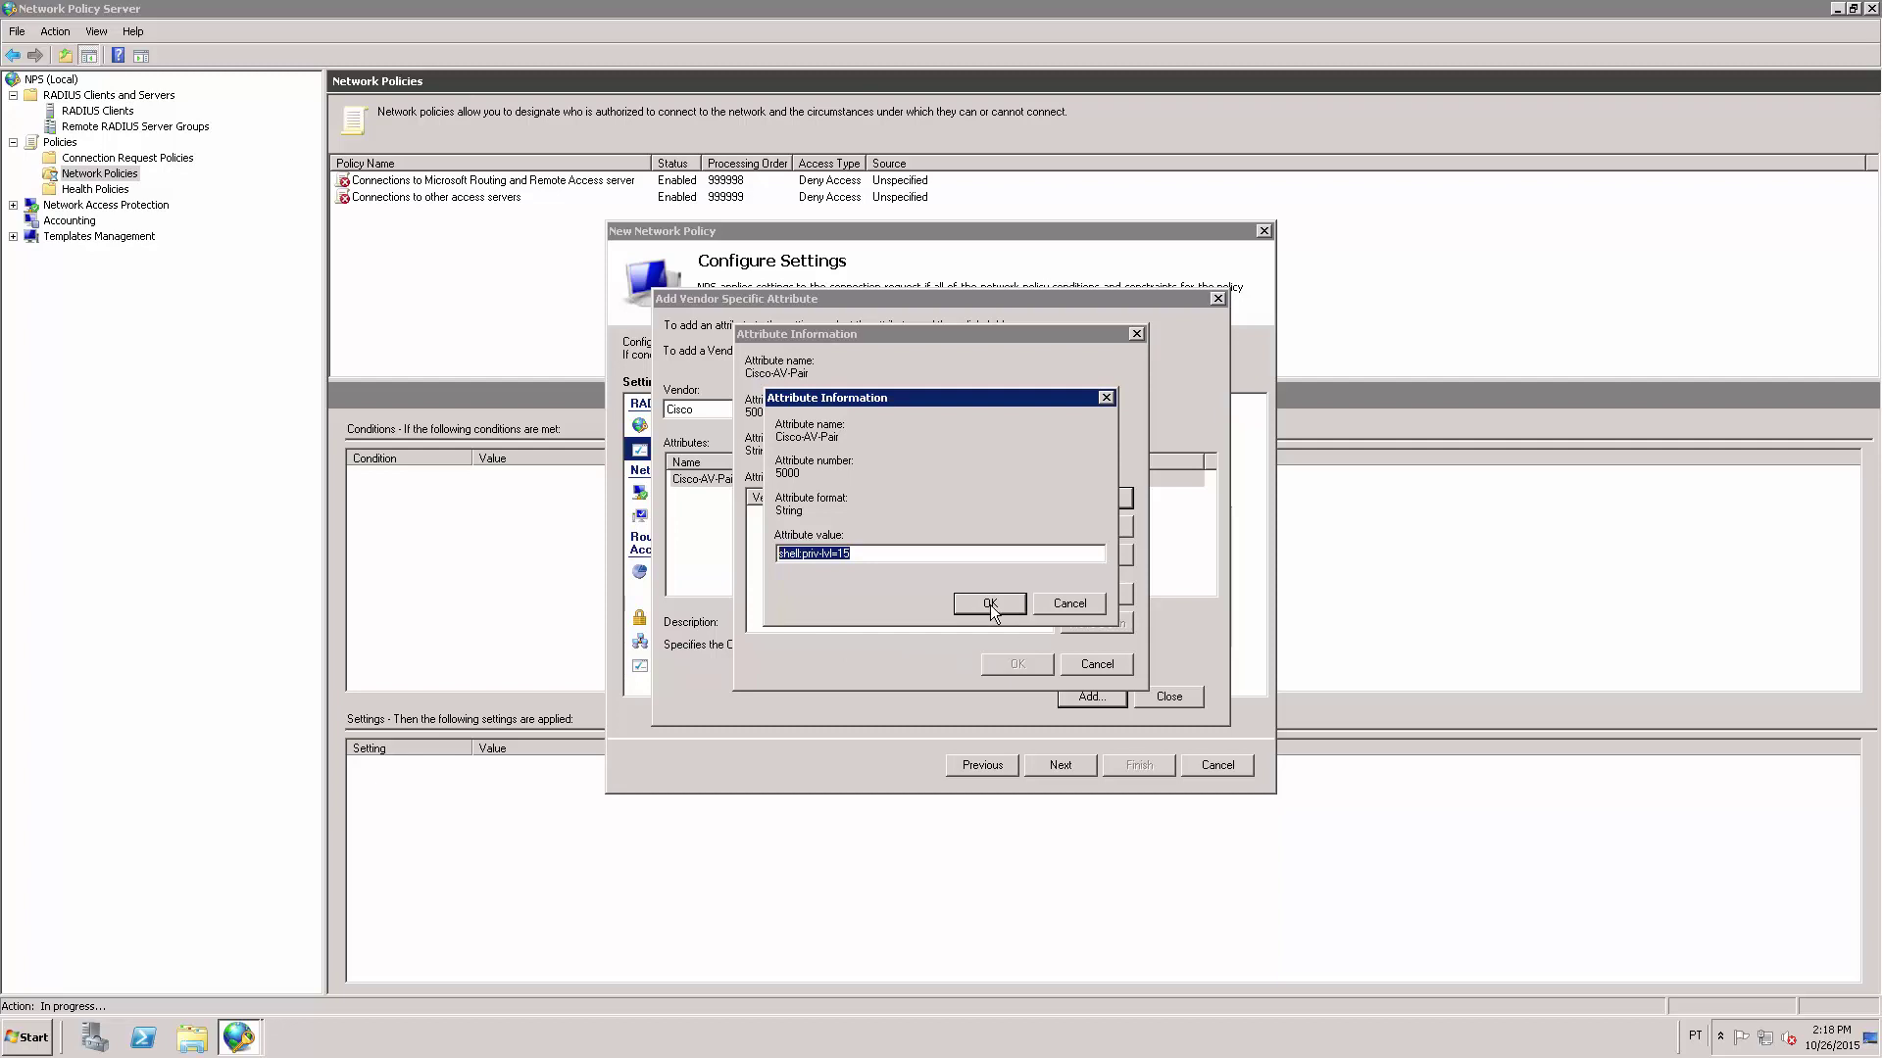
left_click(990, 603)
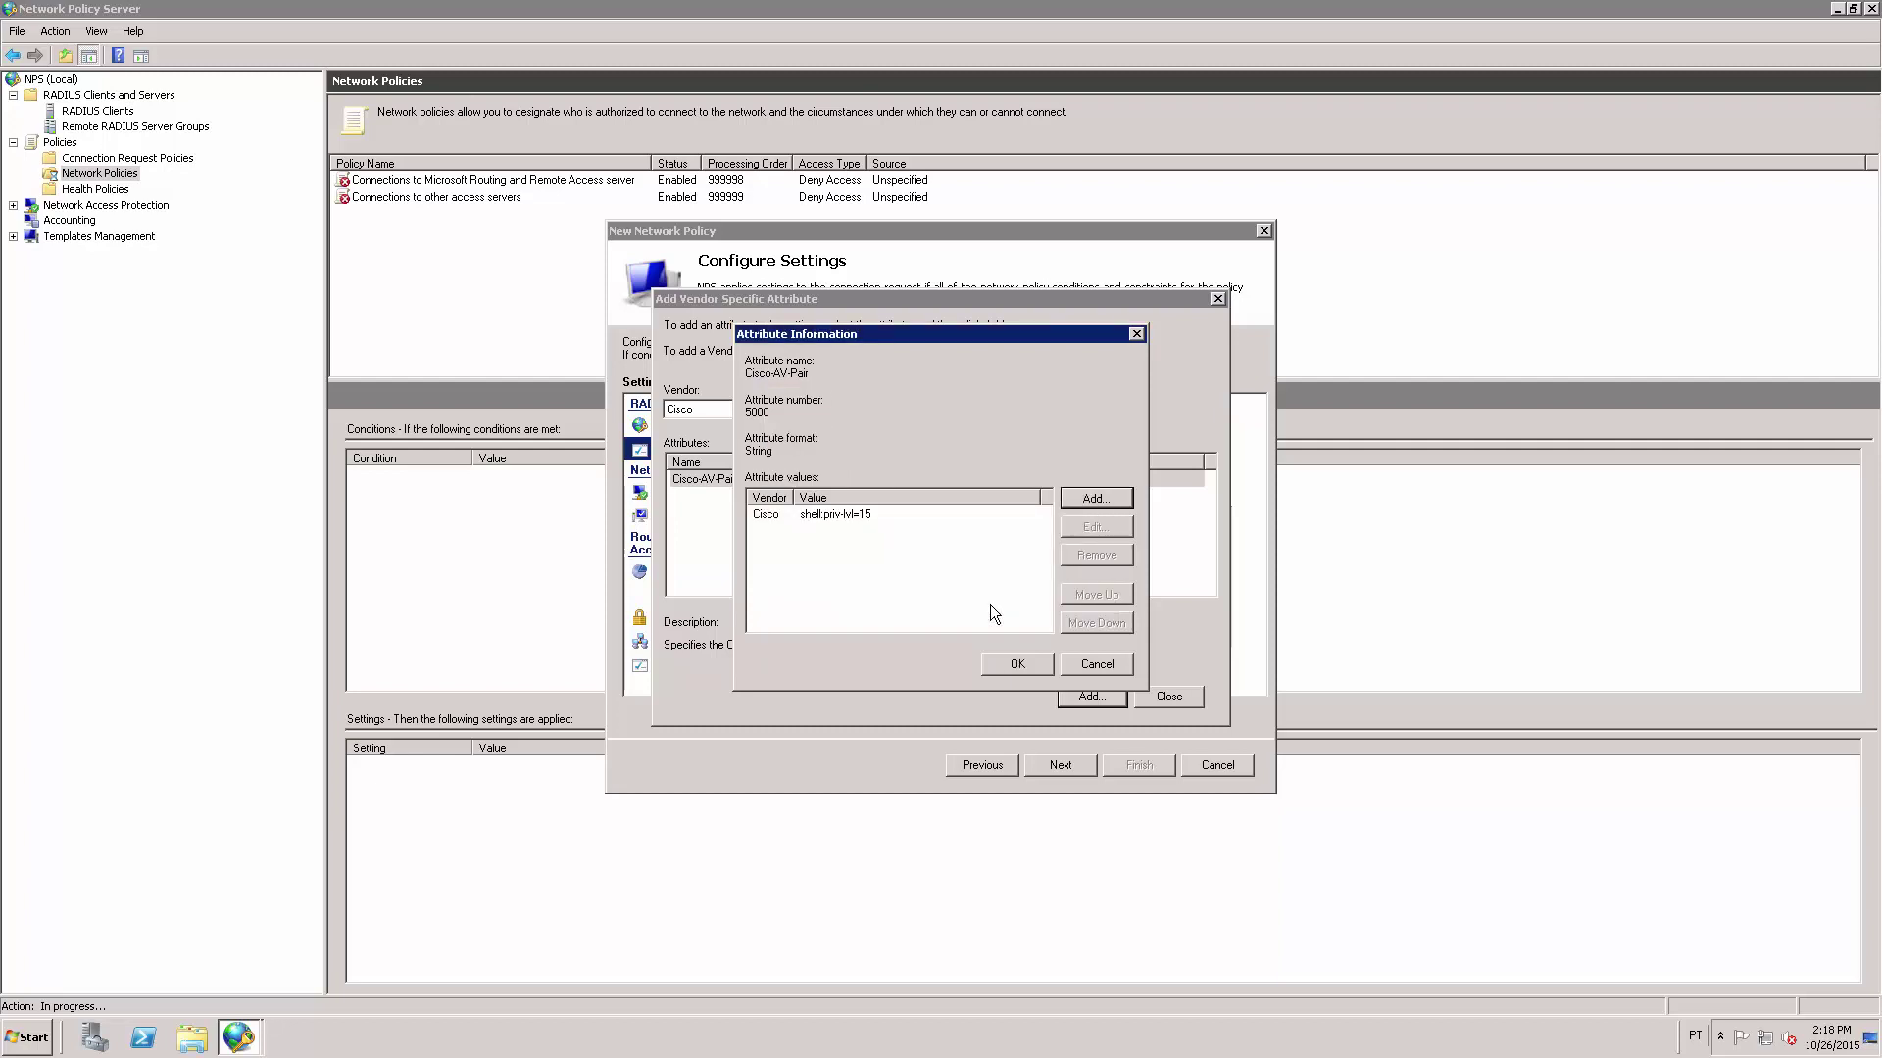
left_click(1019, 664)
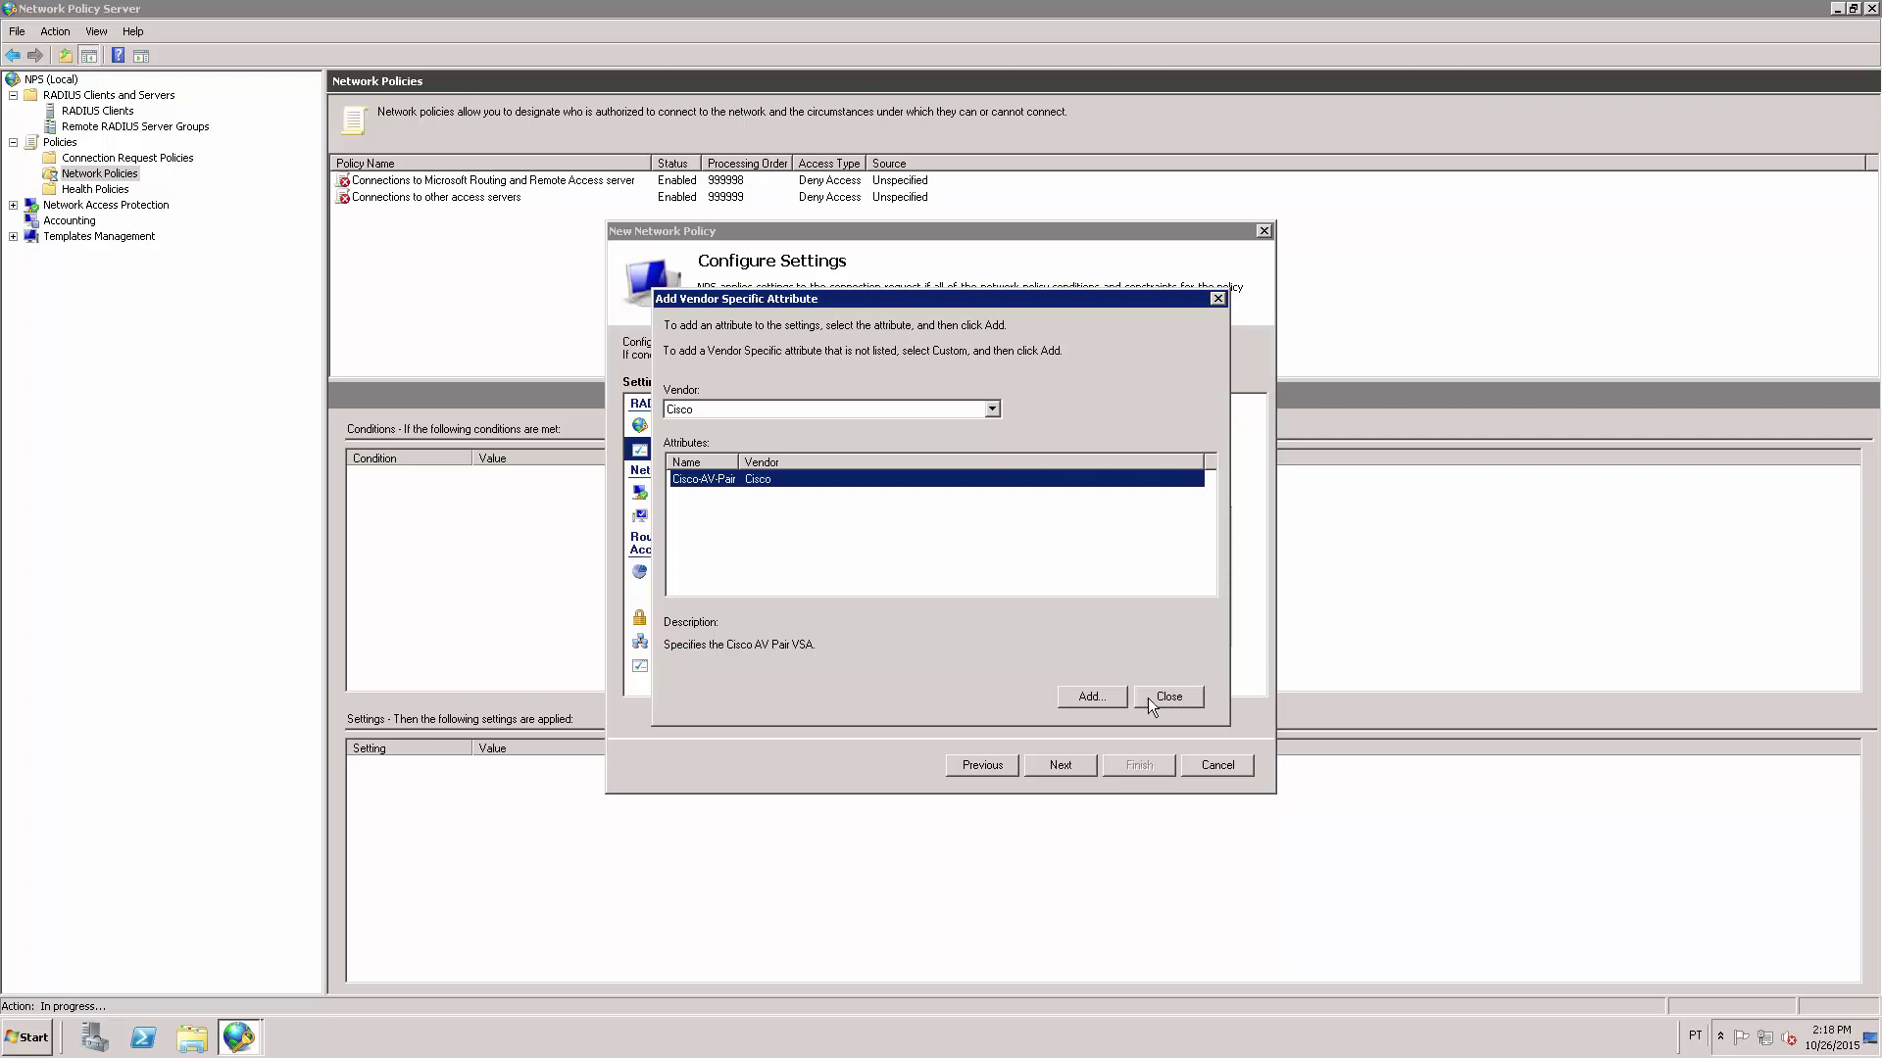
left_click(1162, 698)
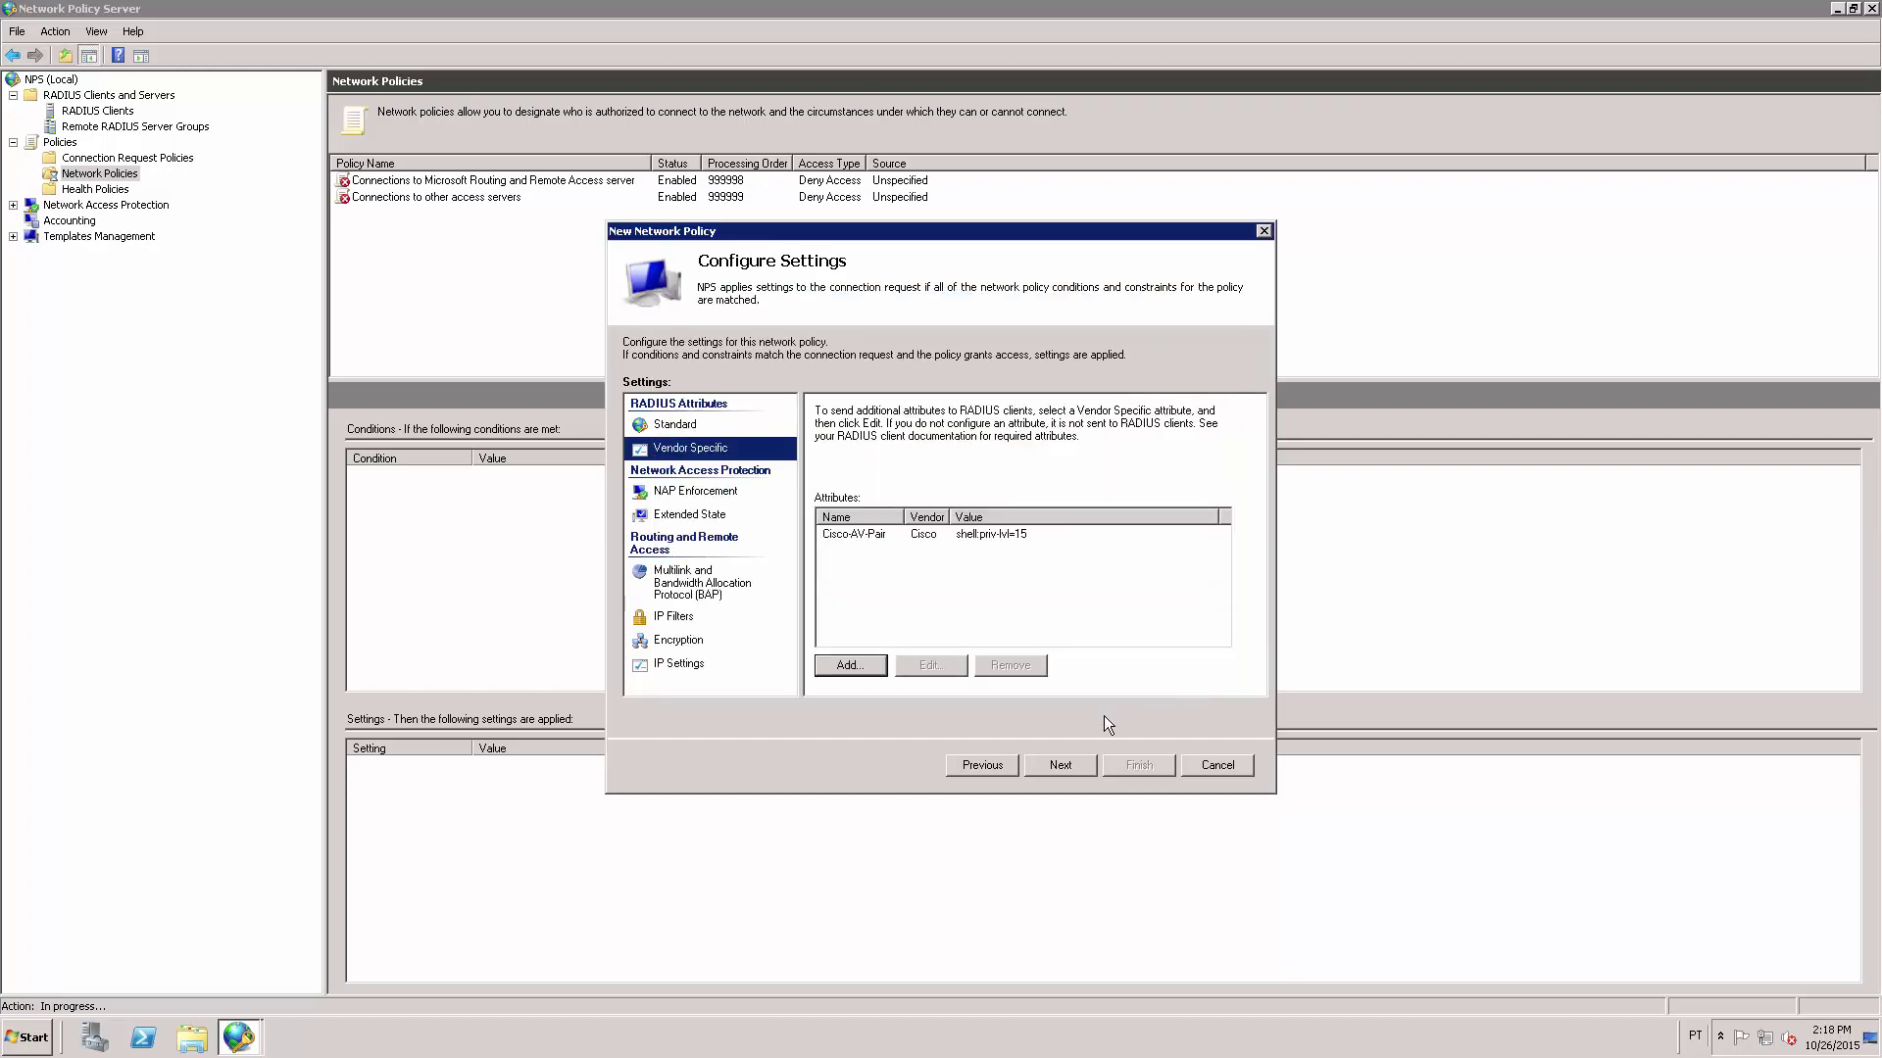
Complete the wizard to create CISCO-ADMIN and select it to view its details.
left_click(1058, 766)
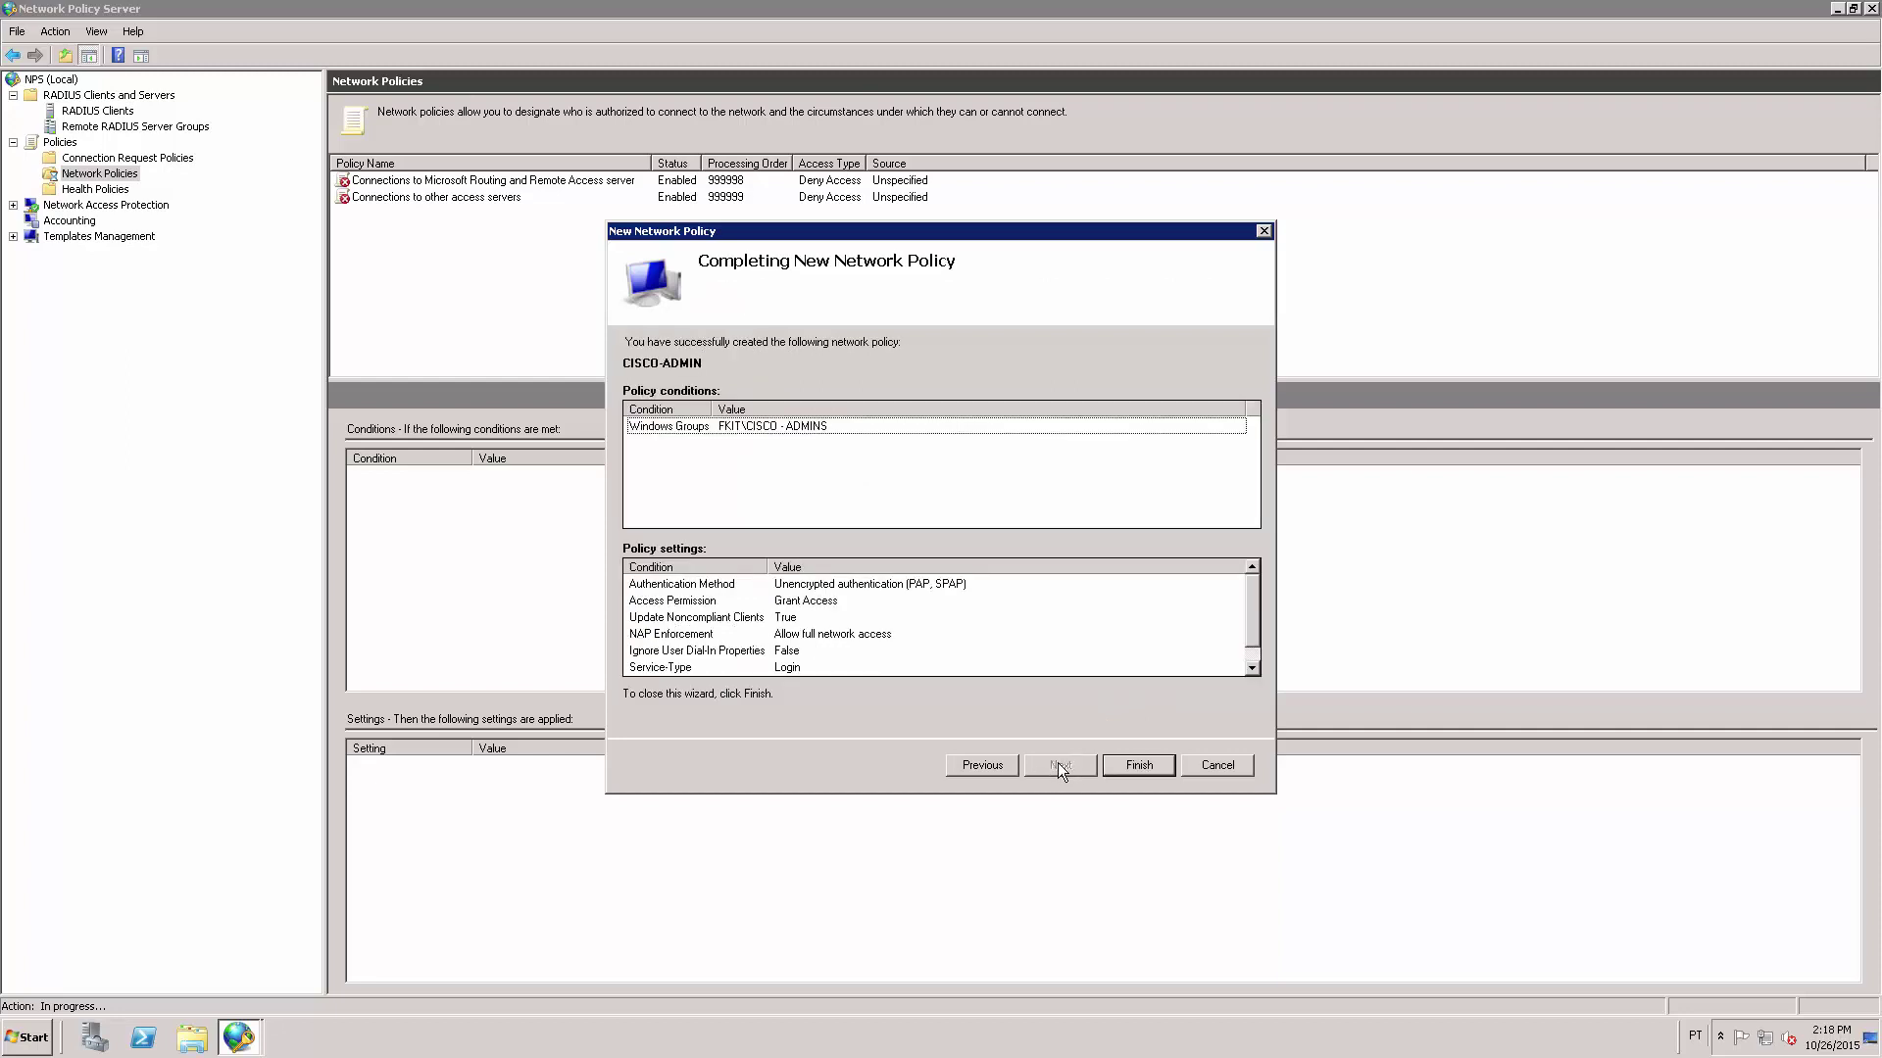
left_click(1131, 762)
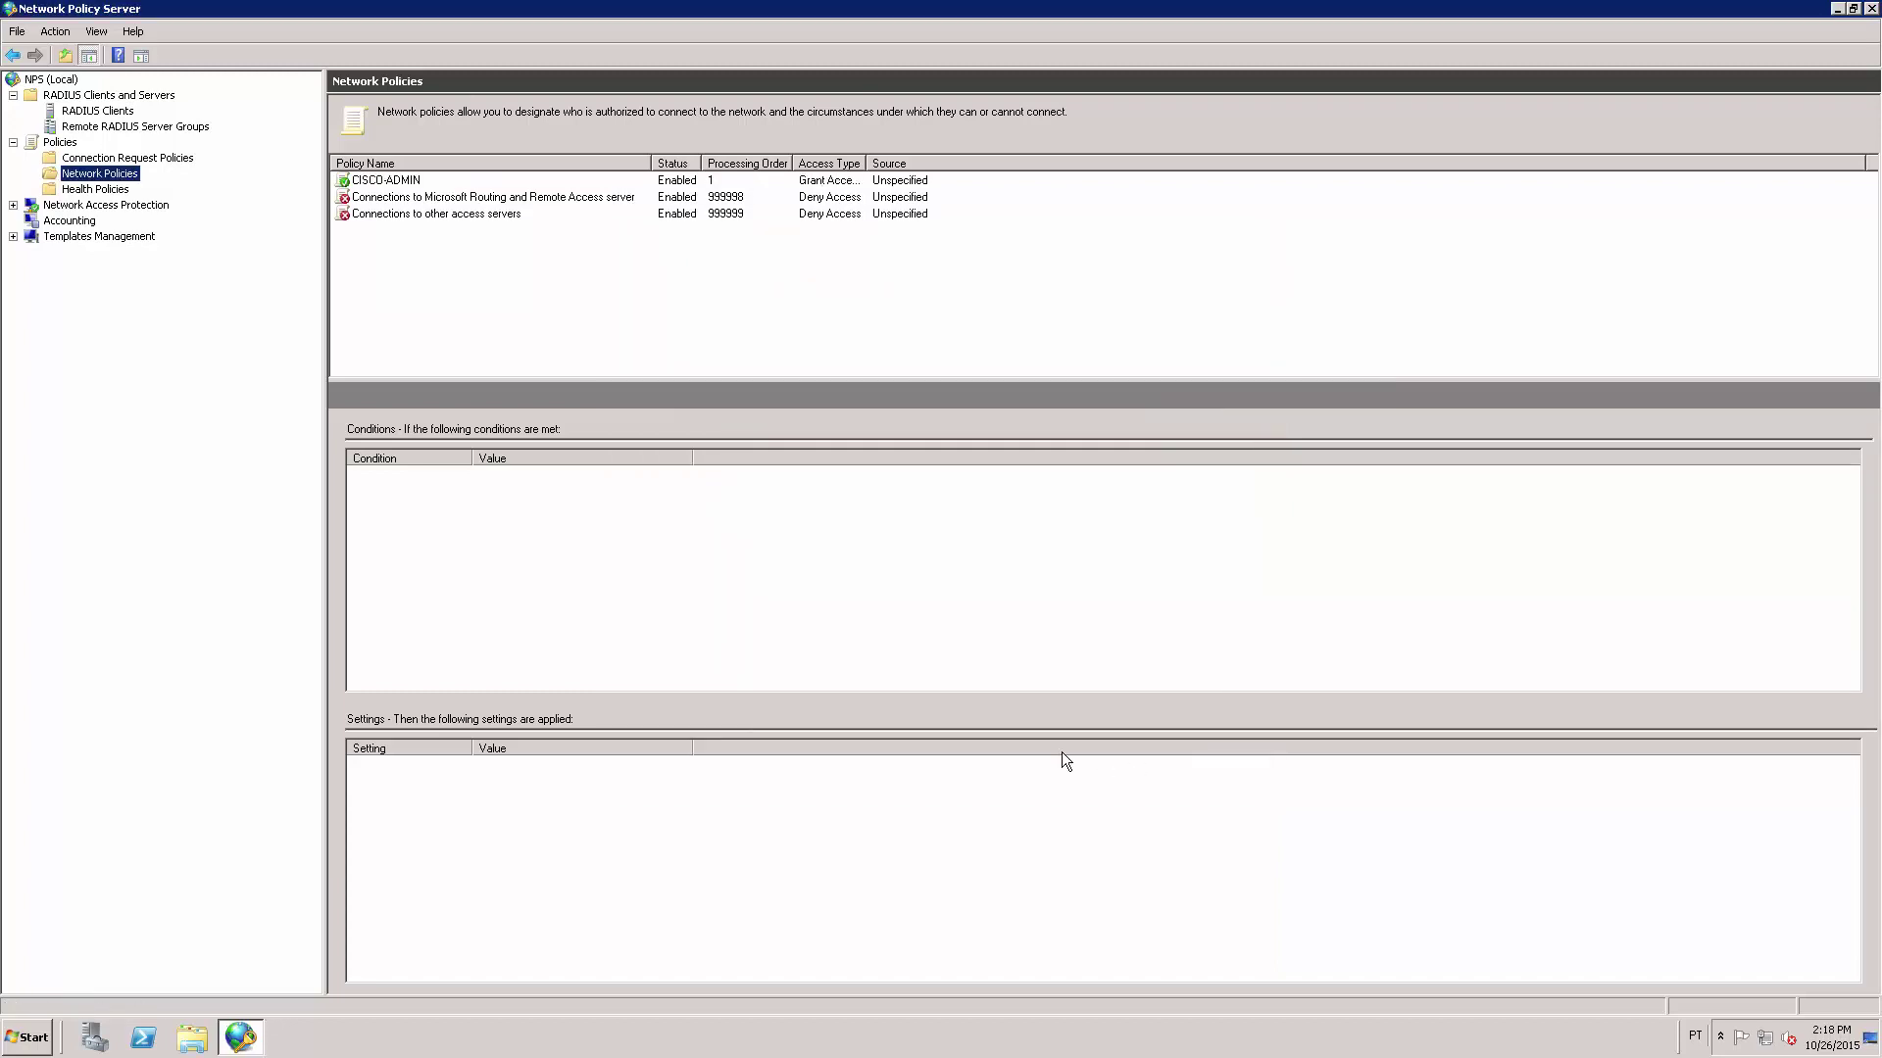
left_click(437, 179)
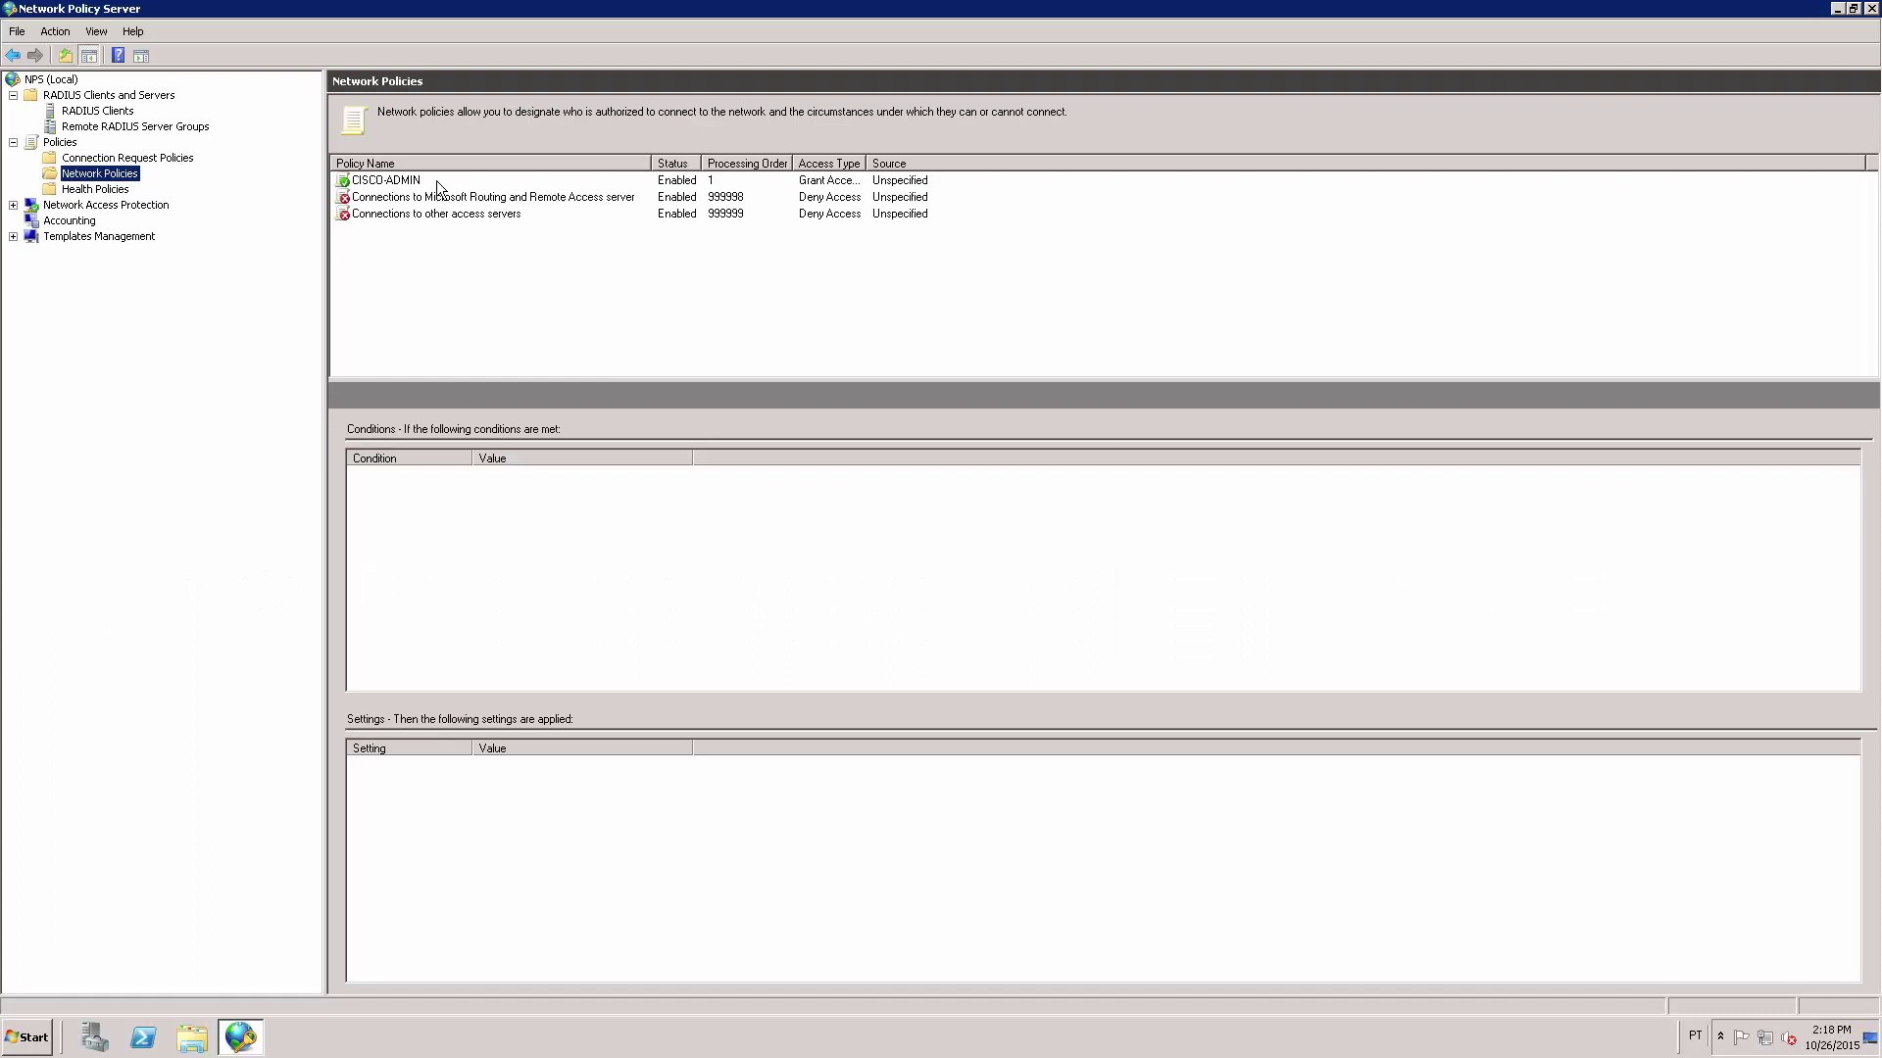
left_click(437, 179)
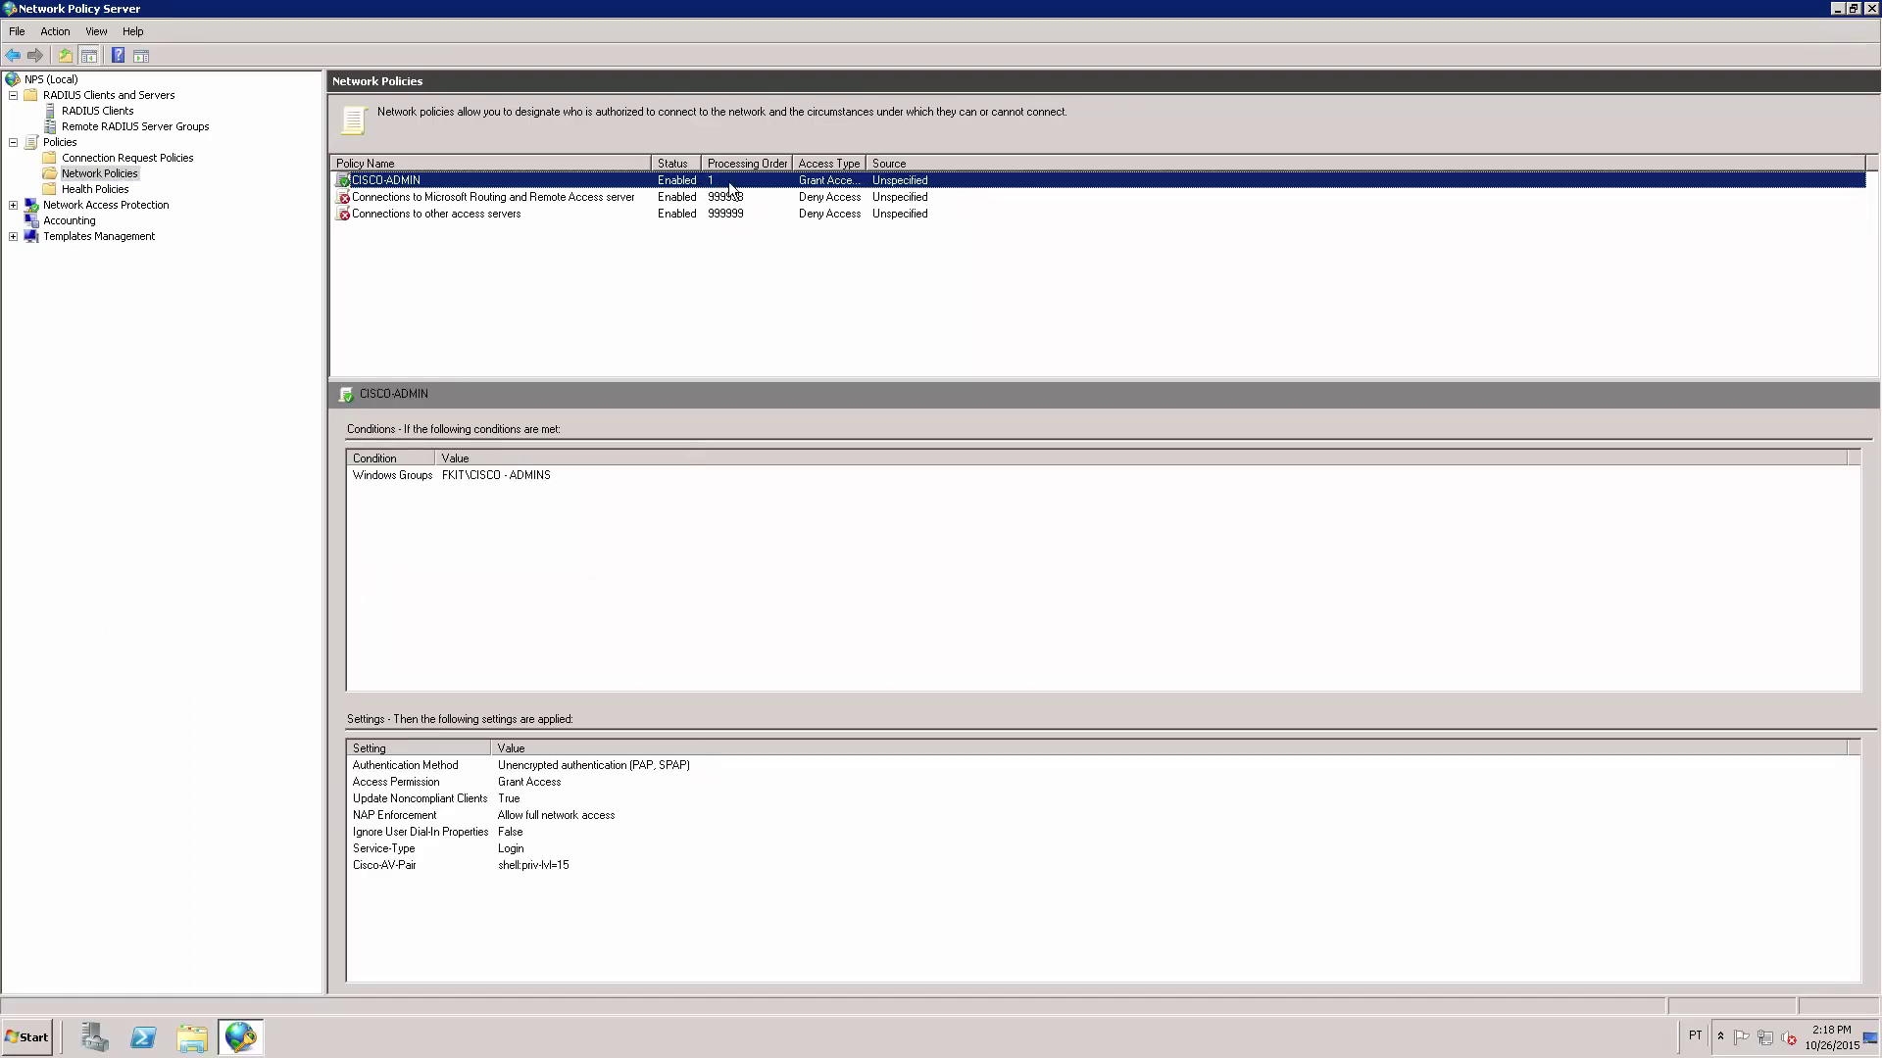
Duplicate CISCO-ADMIN via its context menu and select the resulting Copy of CISCO-ADMIN.
right_click(563, 181)
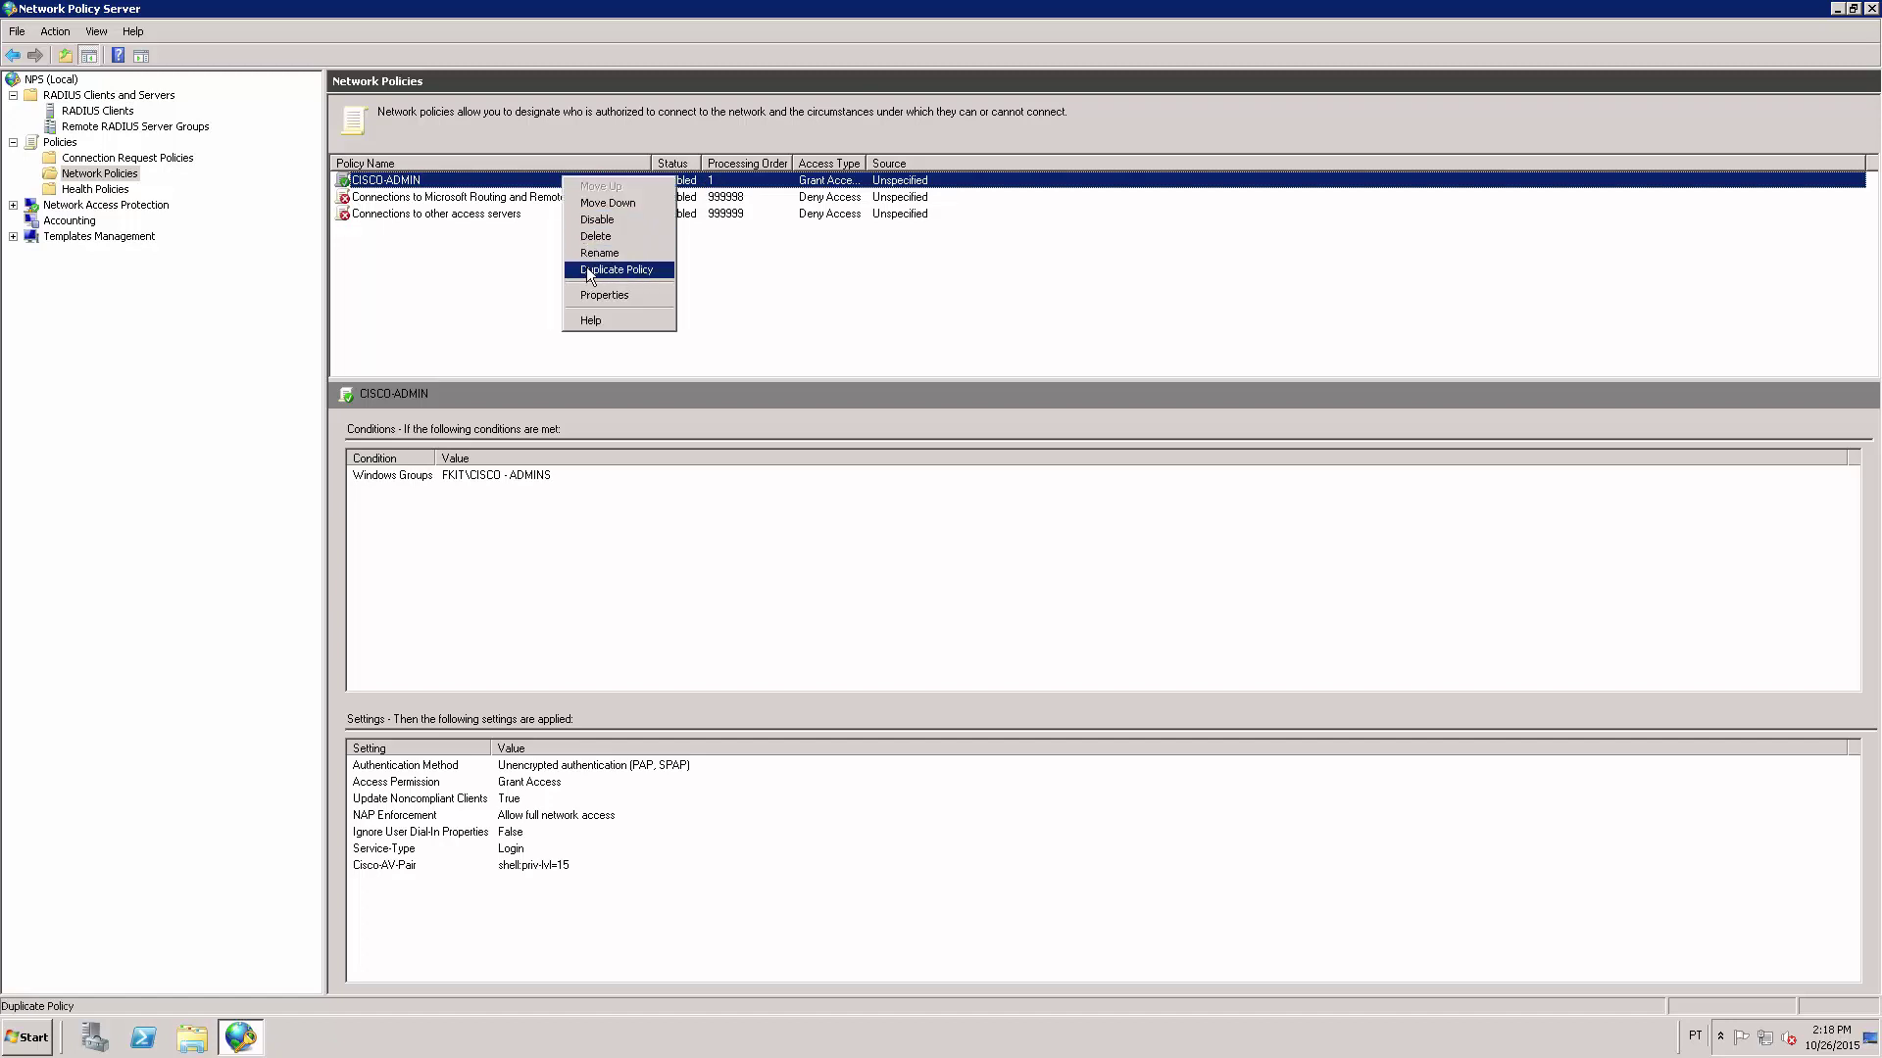
left_click(627, 270)
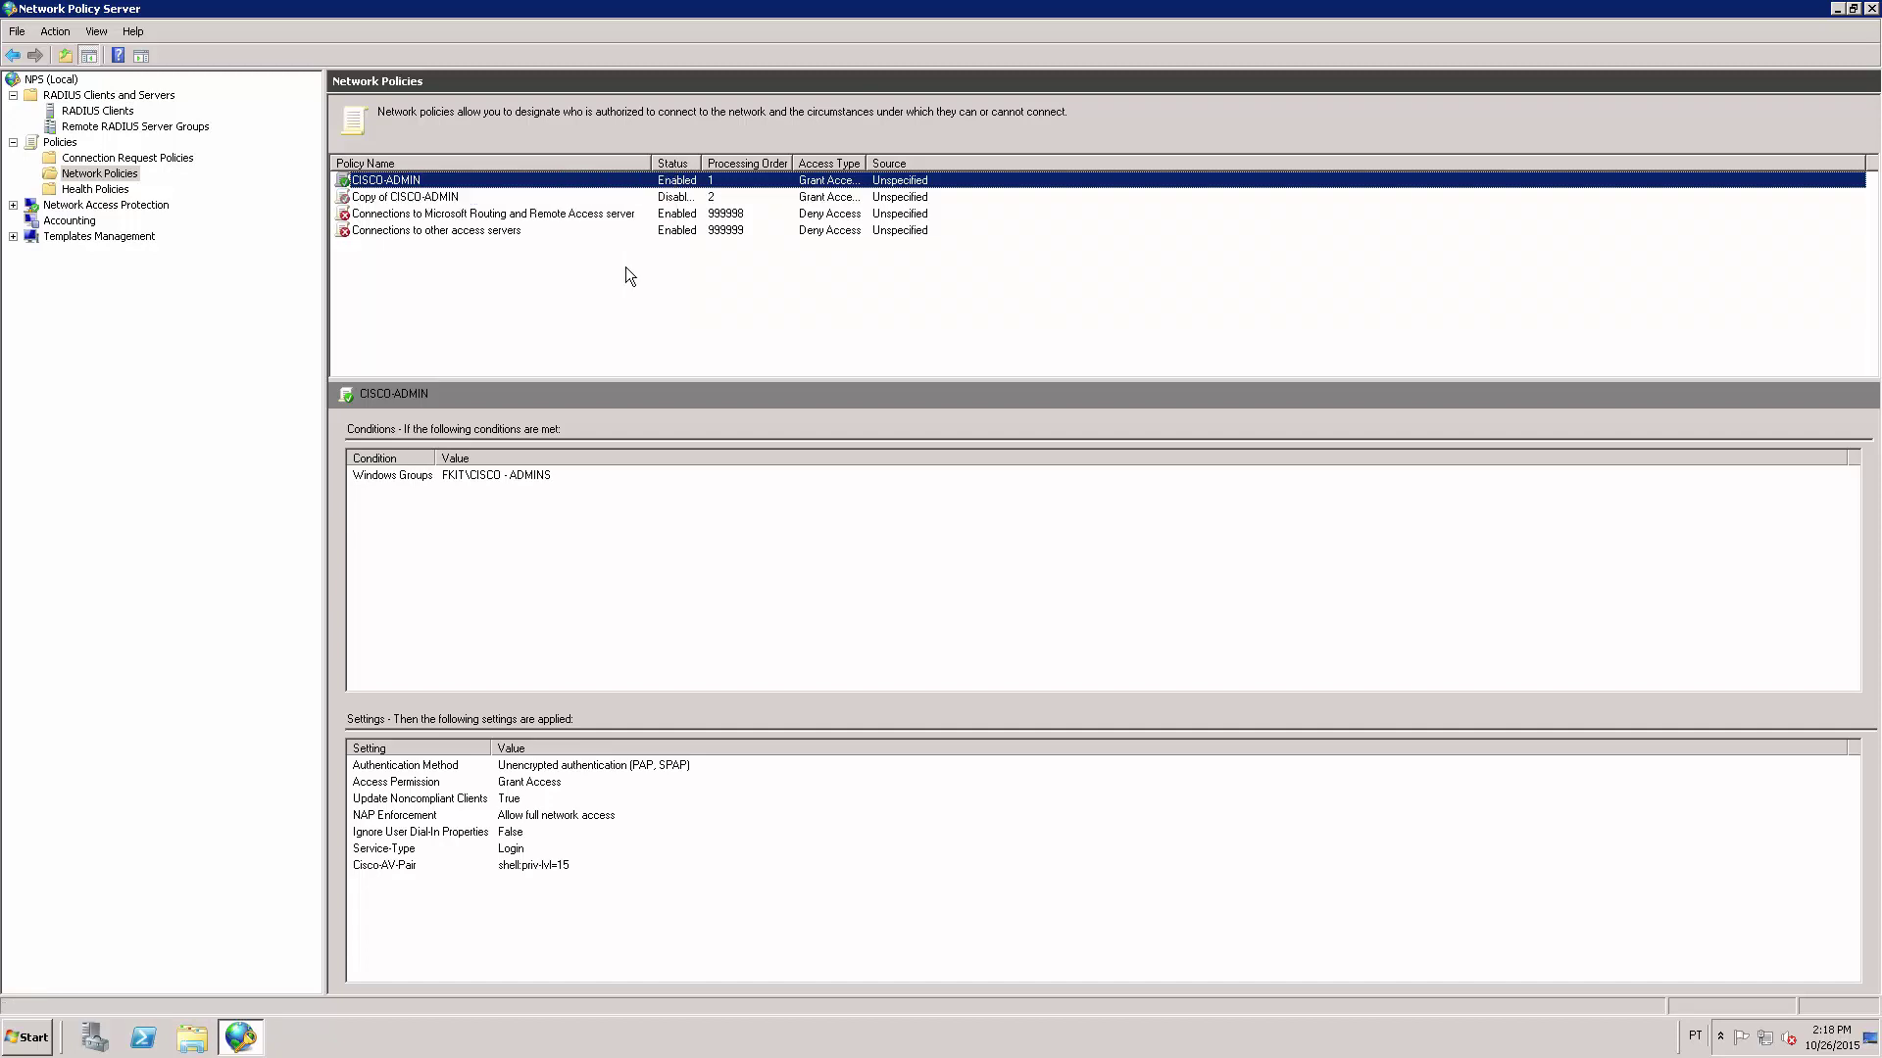
left_click(465, 197)
right_click(465, 197)
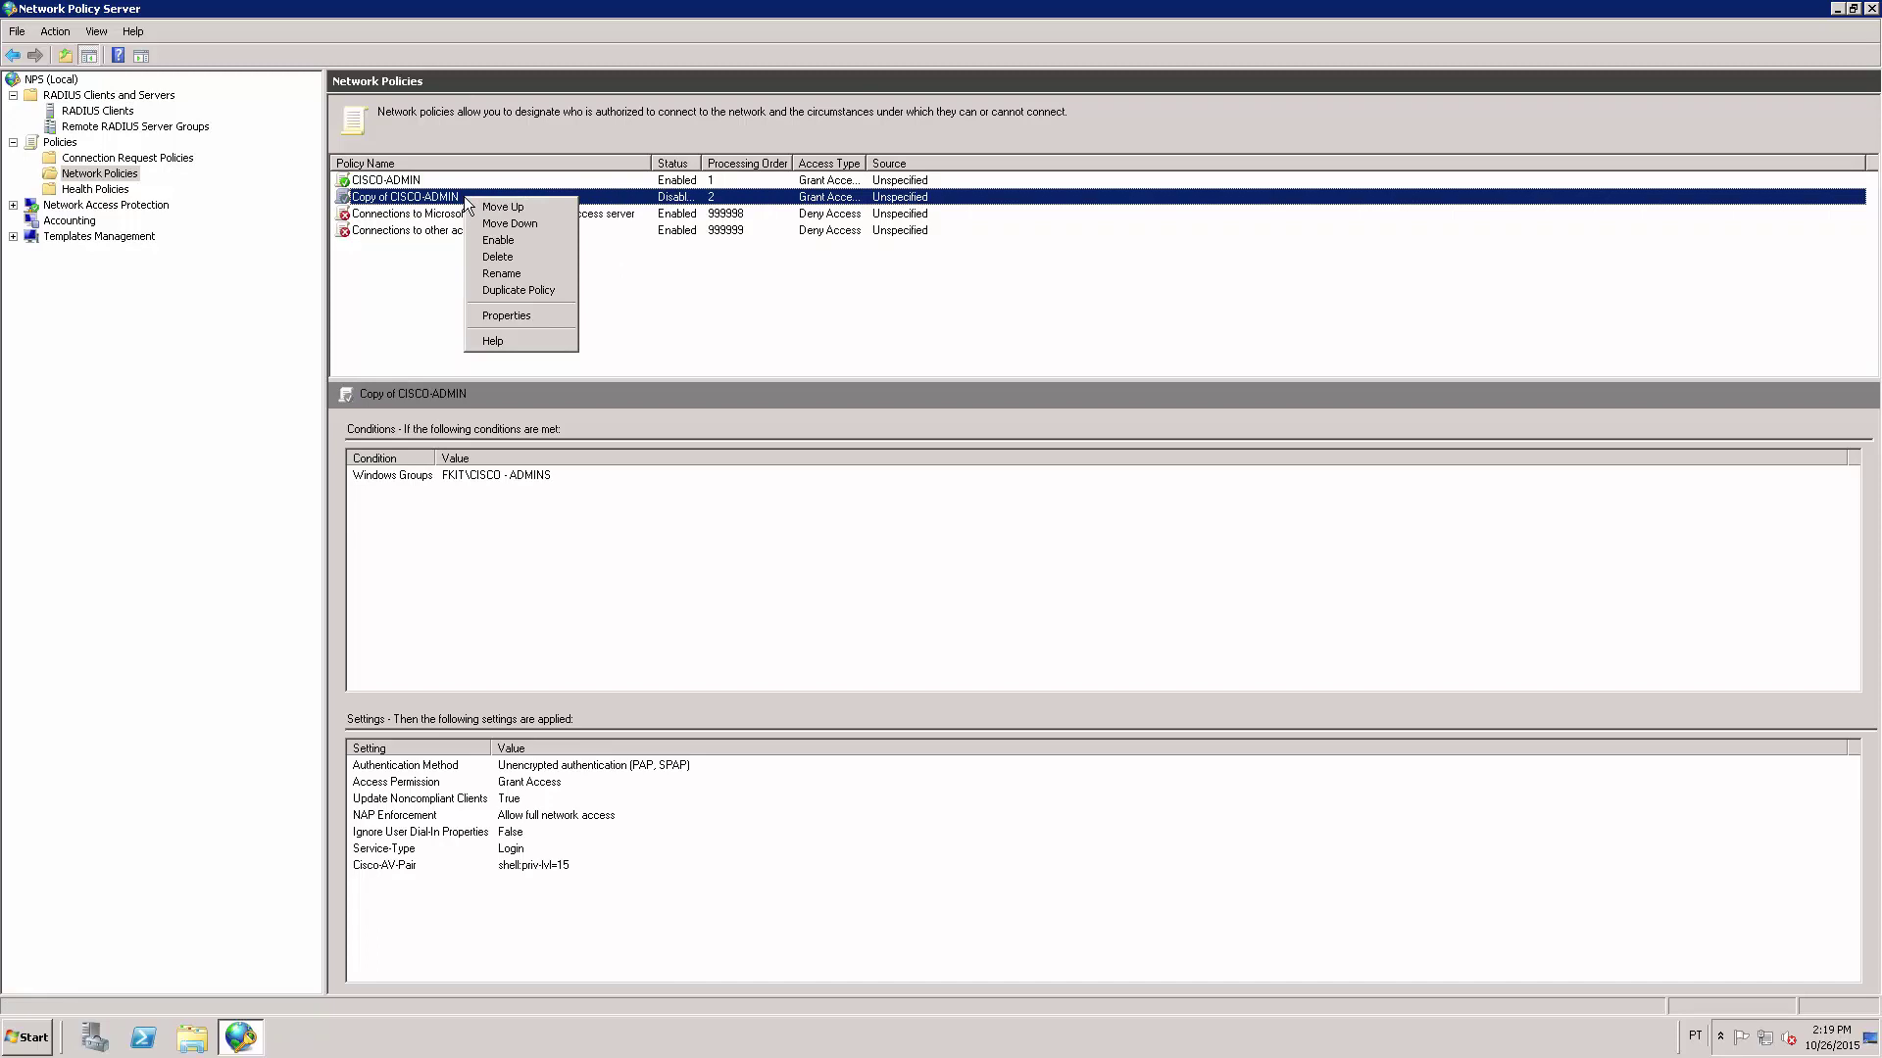
Rename the copied policy to CISCO-USERS in its Properties.
left_click(533, 316)
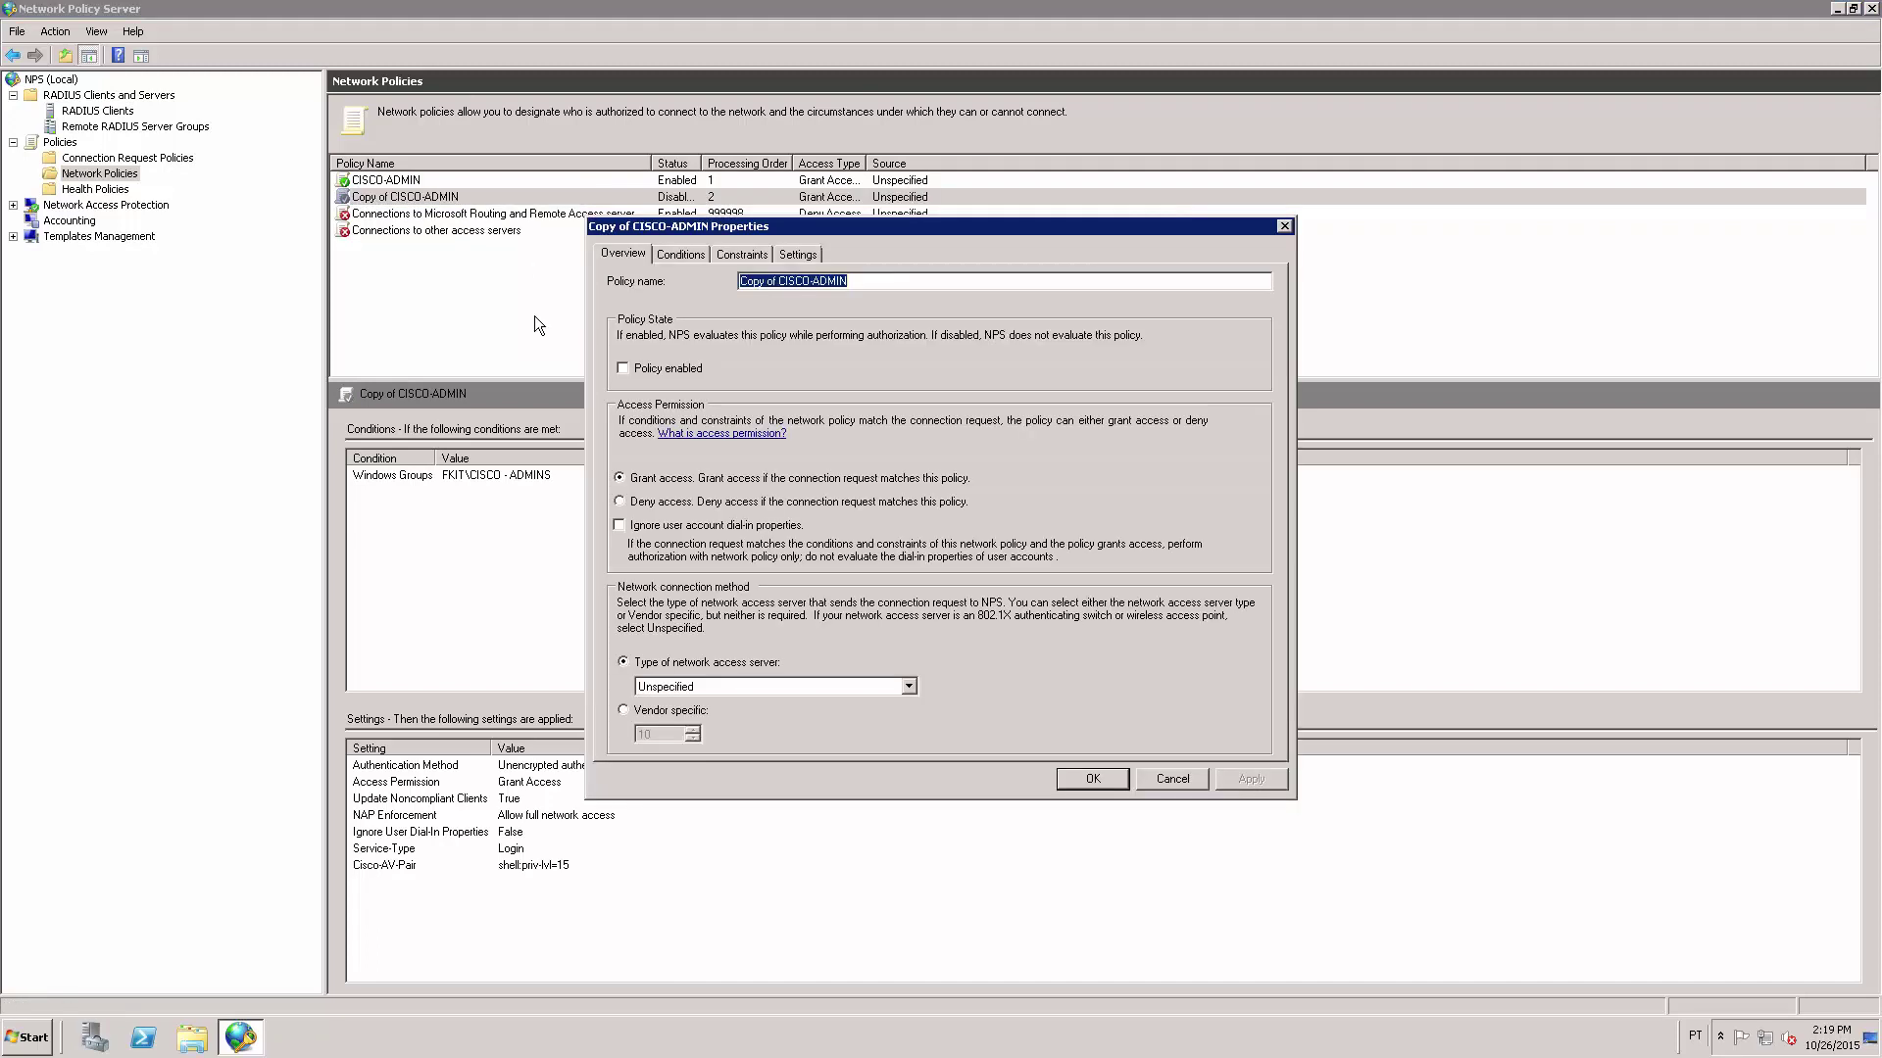
left_click(775, 279)
key("shift+Home")
key("BackSpace")
key("BackSpace")
key("BackSpace")
type("USERS")
Remove FKIT\CISCO - ADMINS from the policy's Windows Groups condition.
left_click(679, 253)
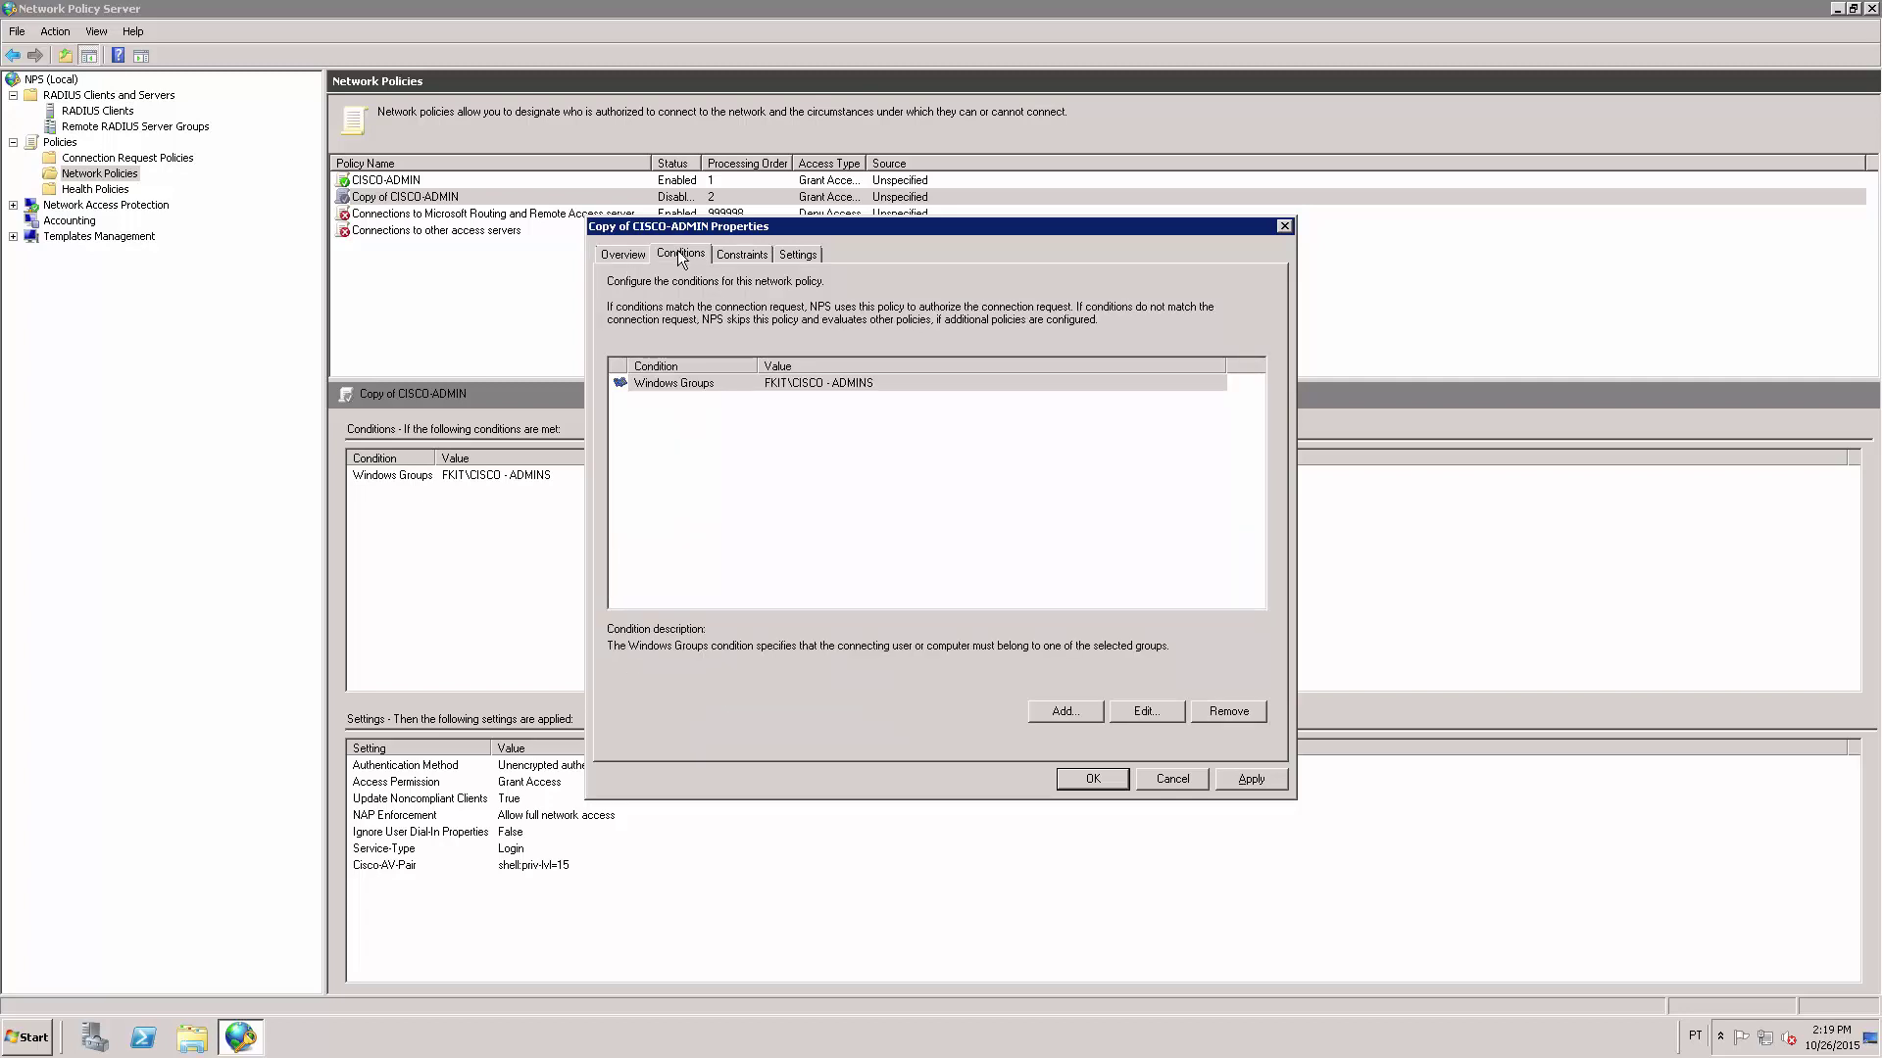
left_click(803, 384)
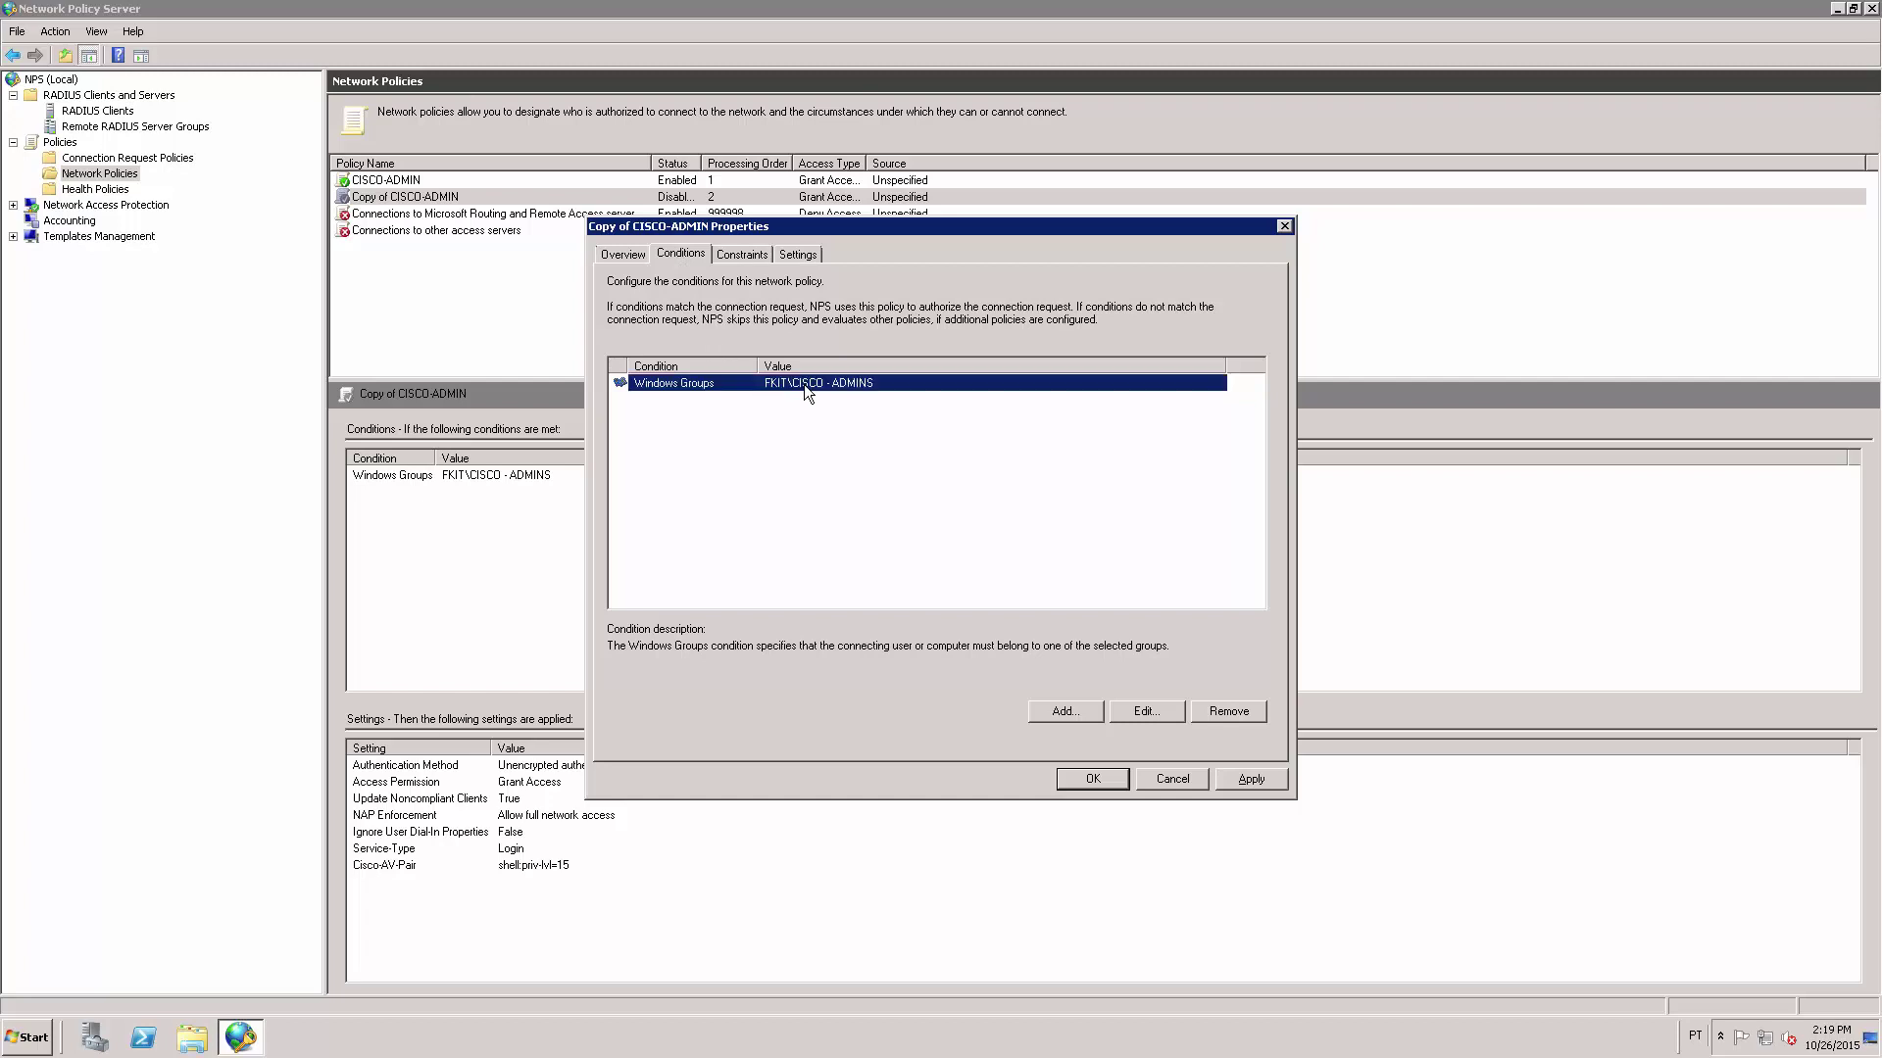
left_click(1145, 714)
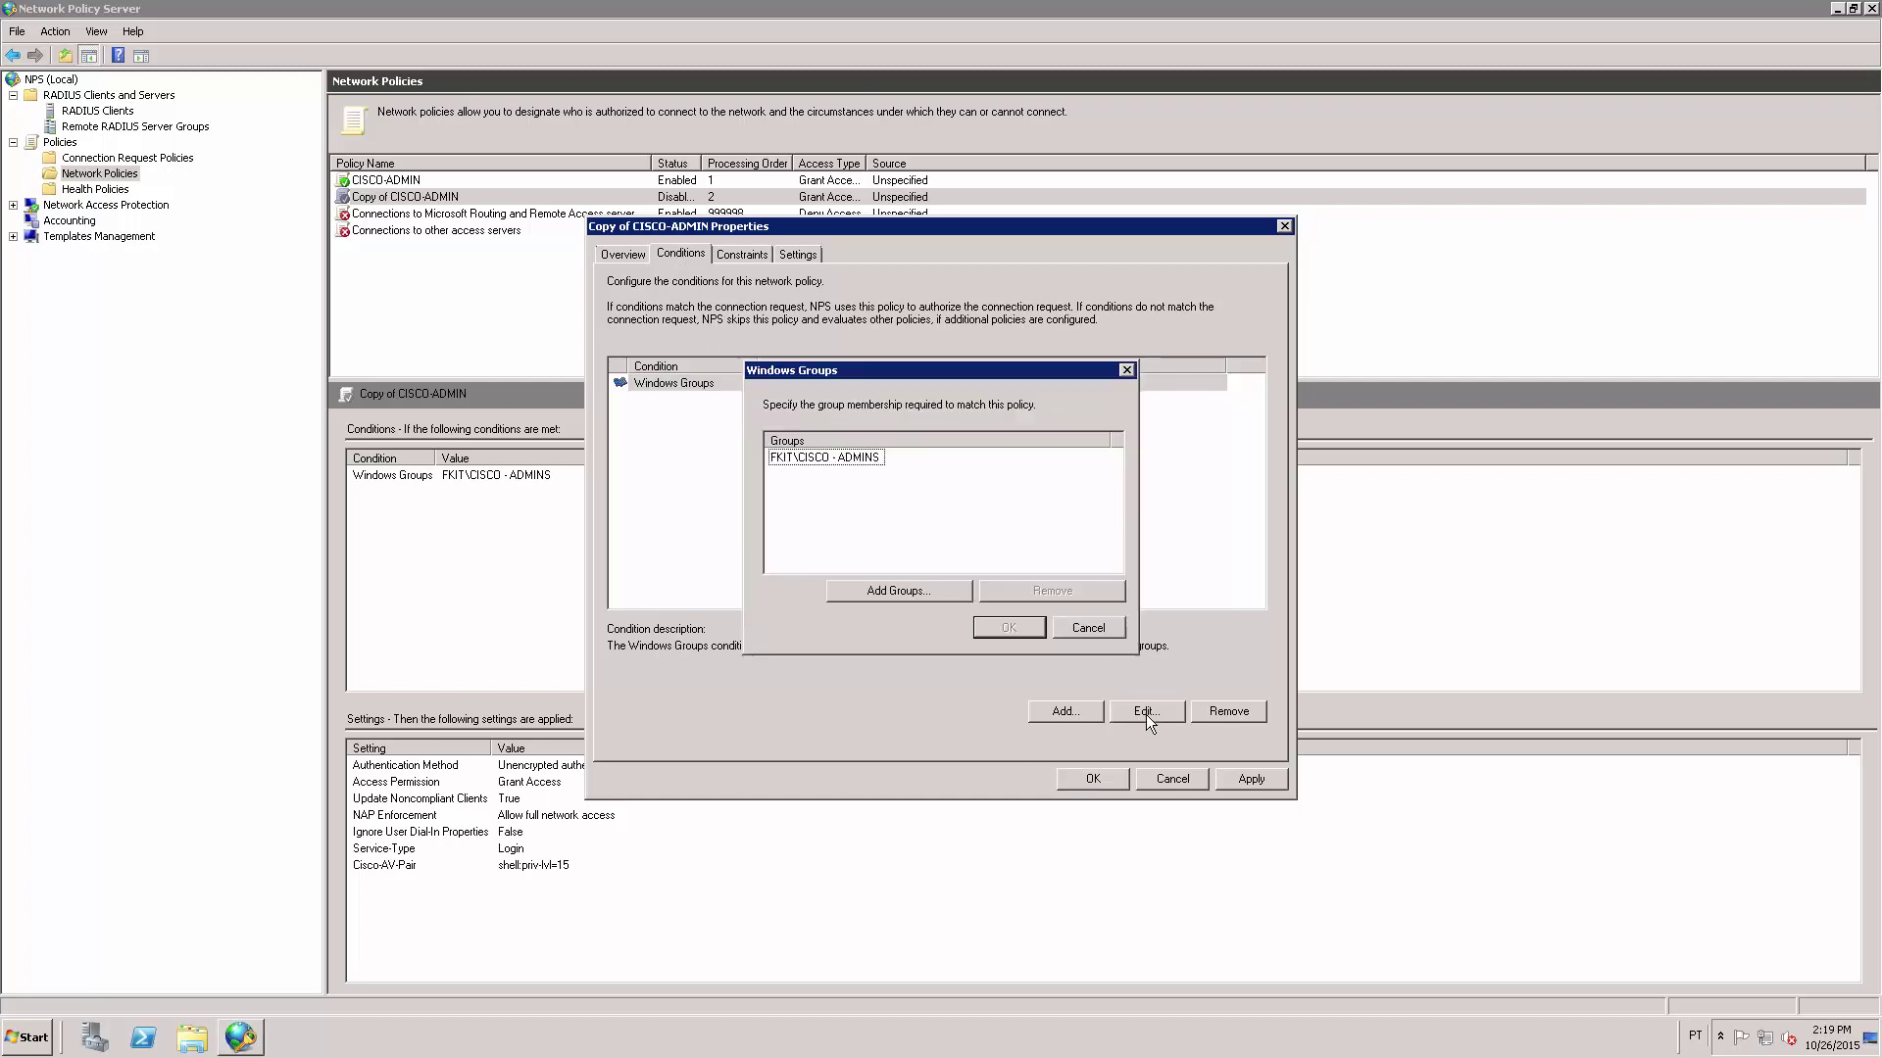
left_click(841, 458)
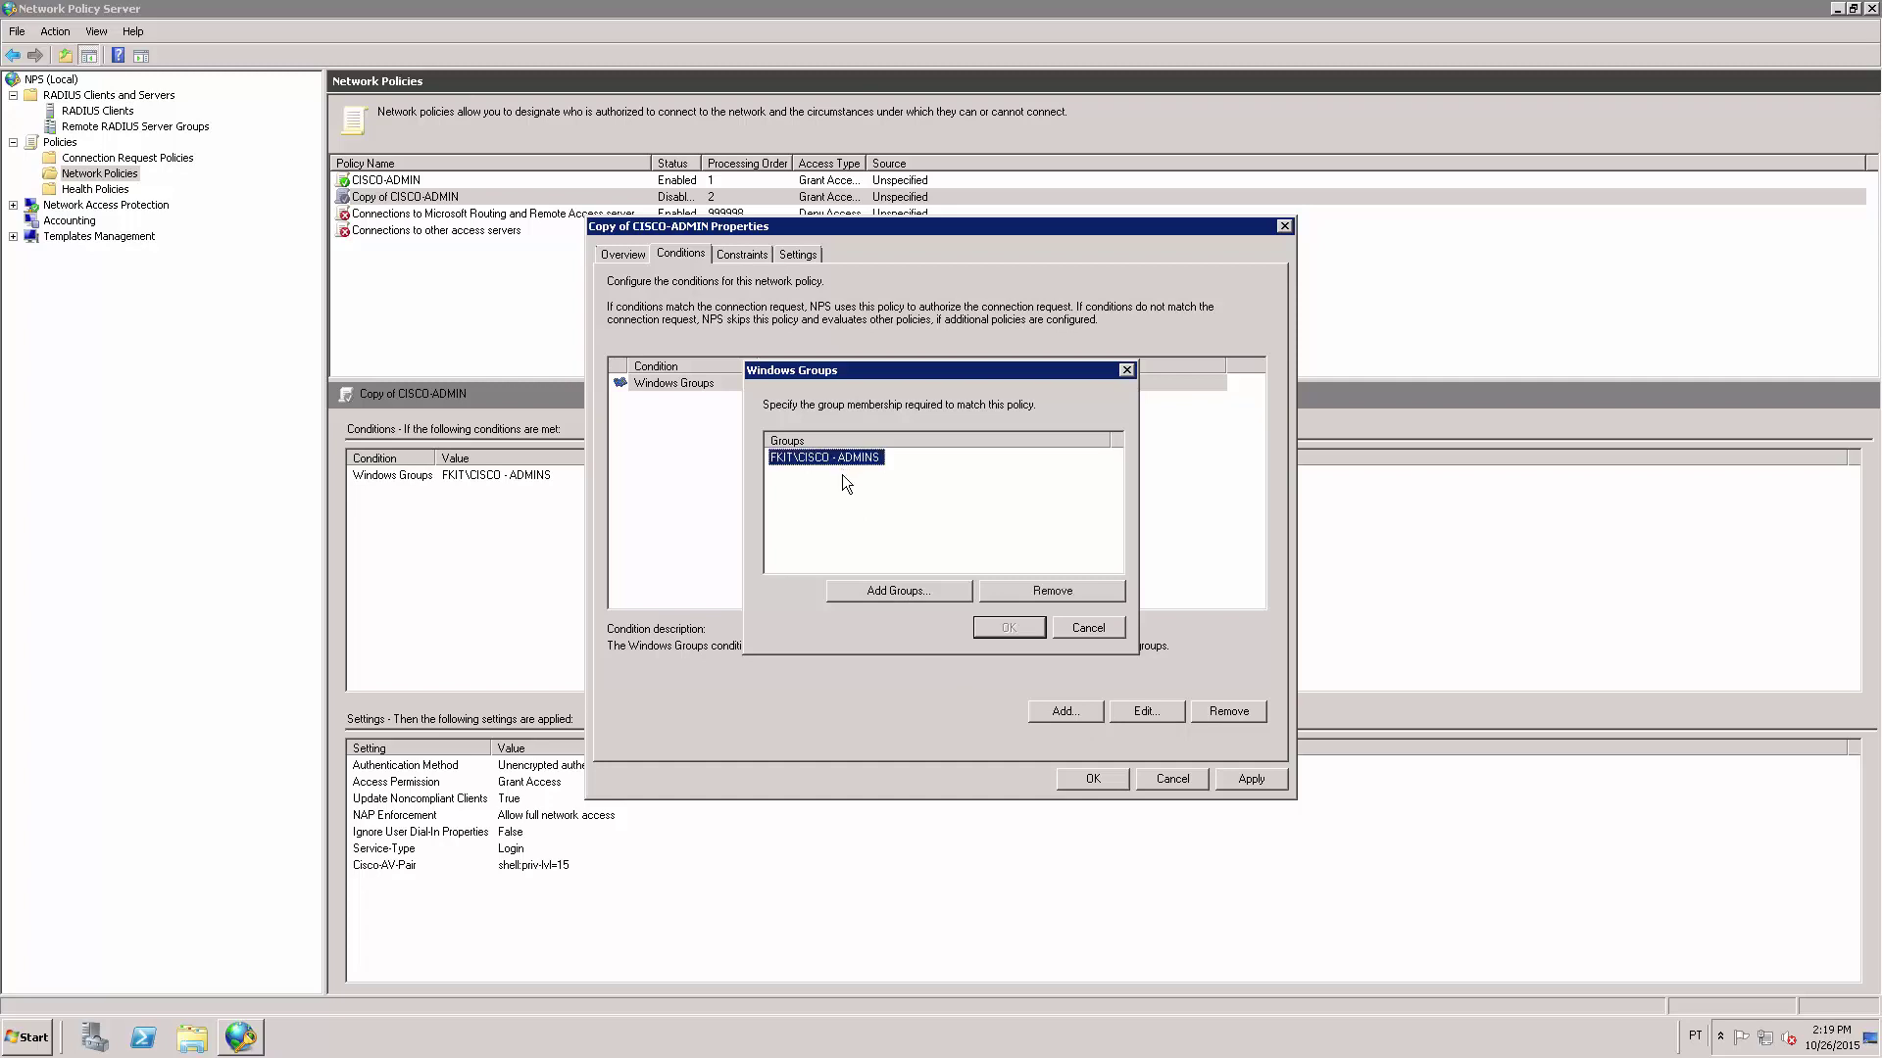
left_click(1044, 590)
Add the CISCO - USERS group to the Windows Groups condition and save it.
left_click(900, 591)
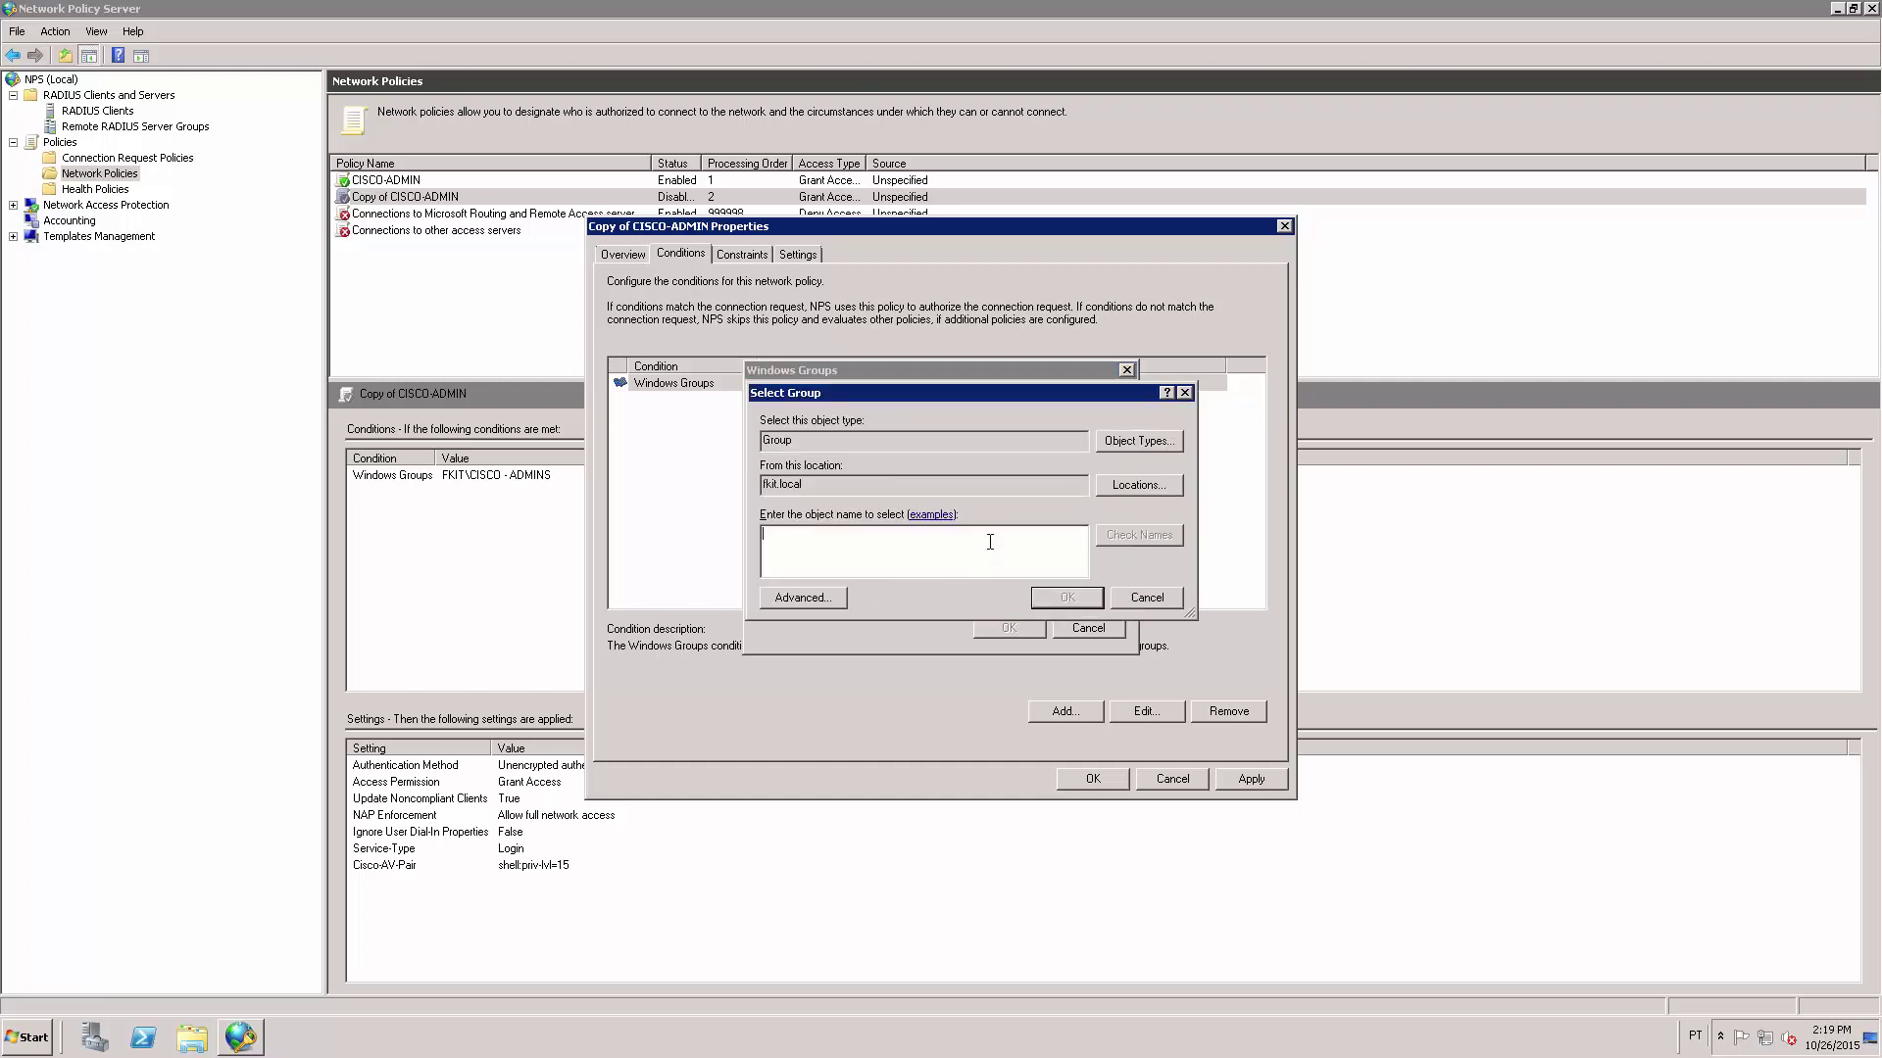
type("cisco")
left_click(1136, 533)
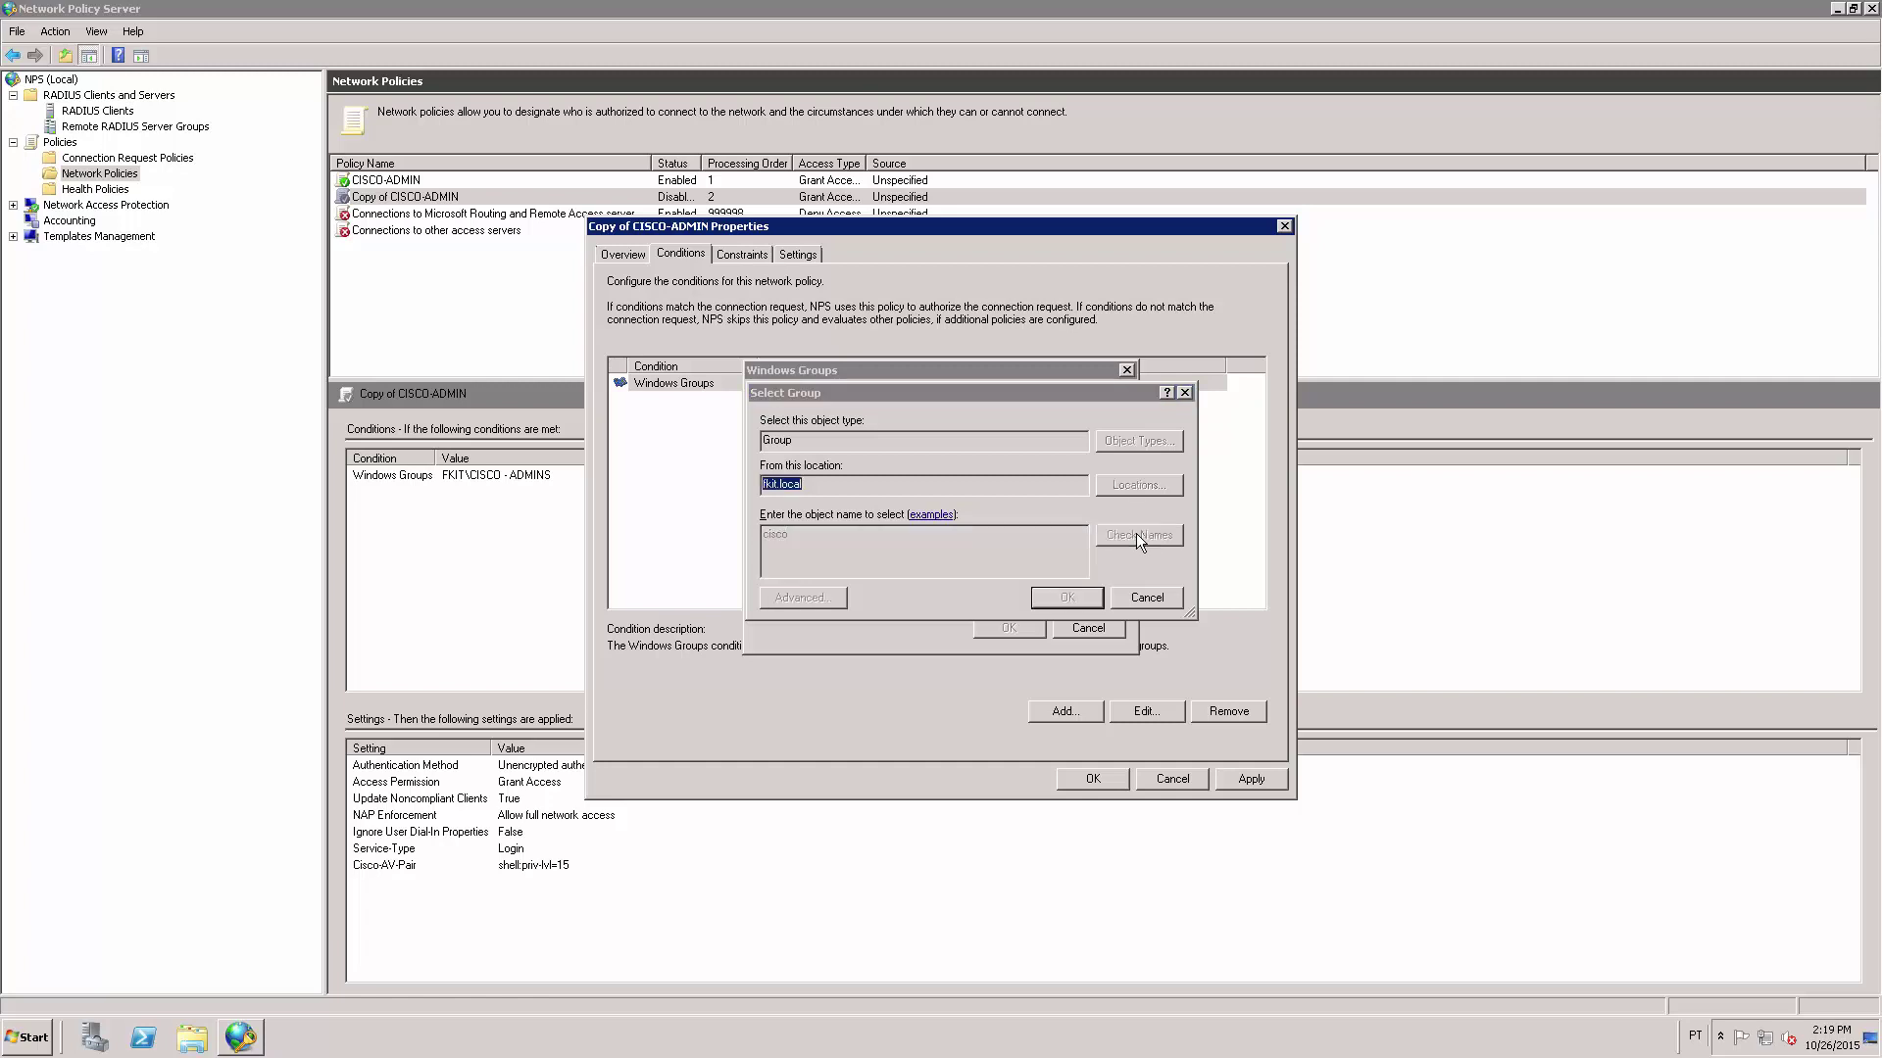
left_click(847, 549)
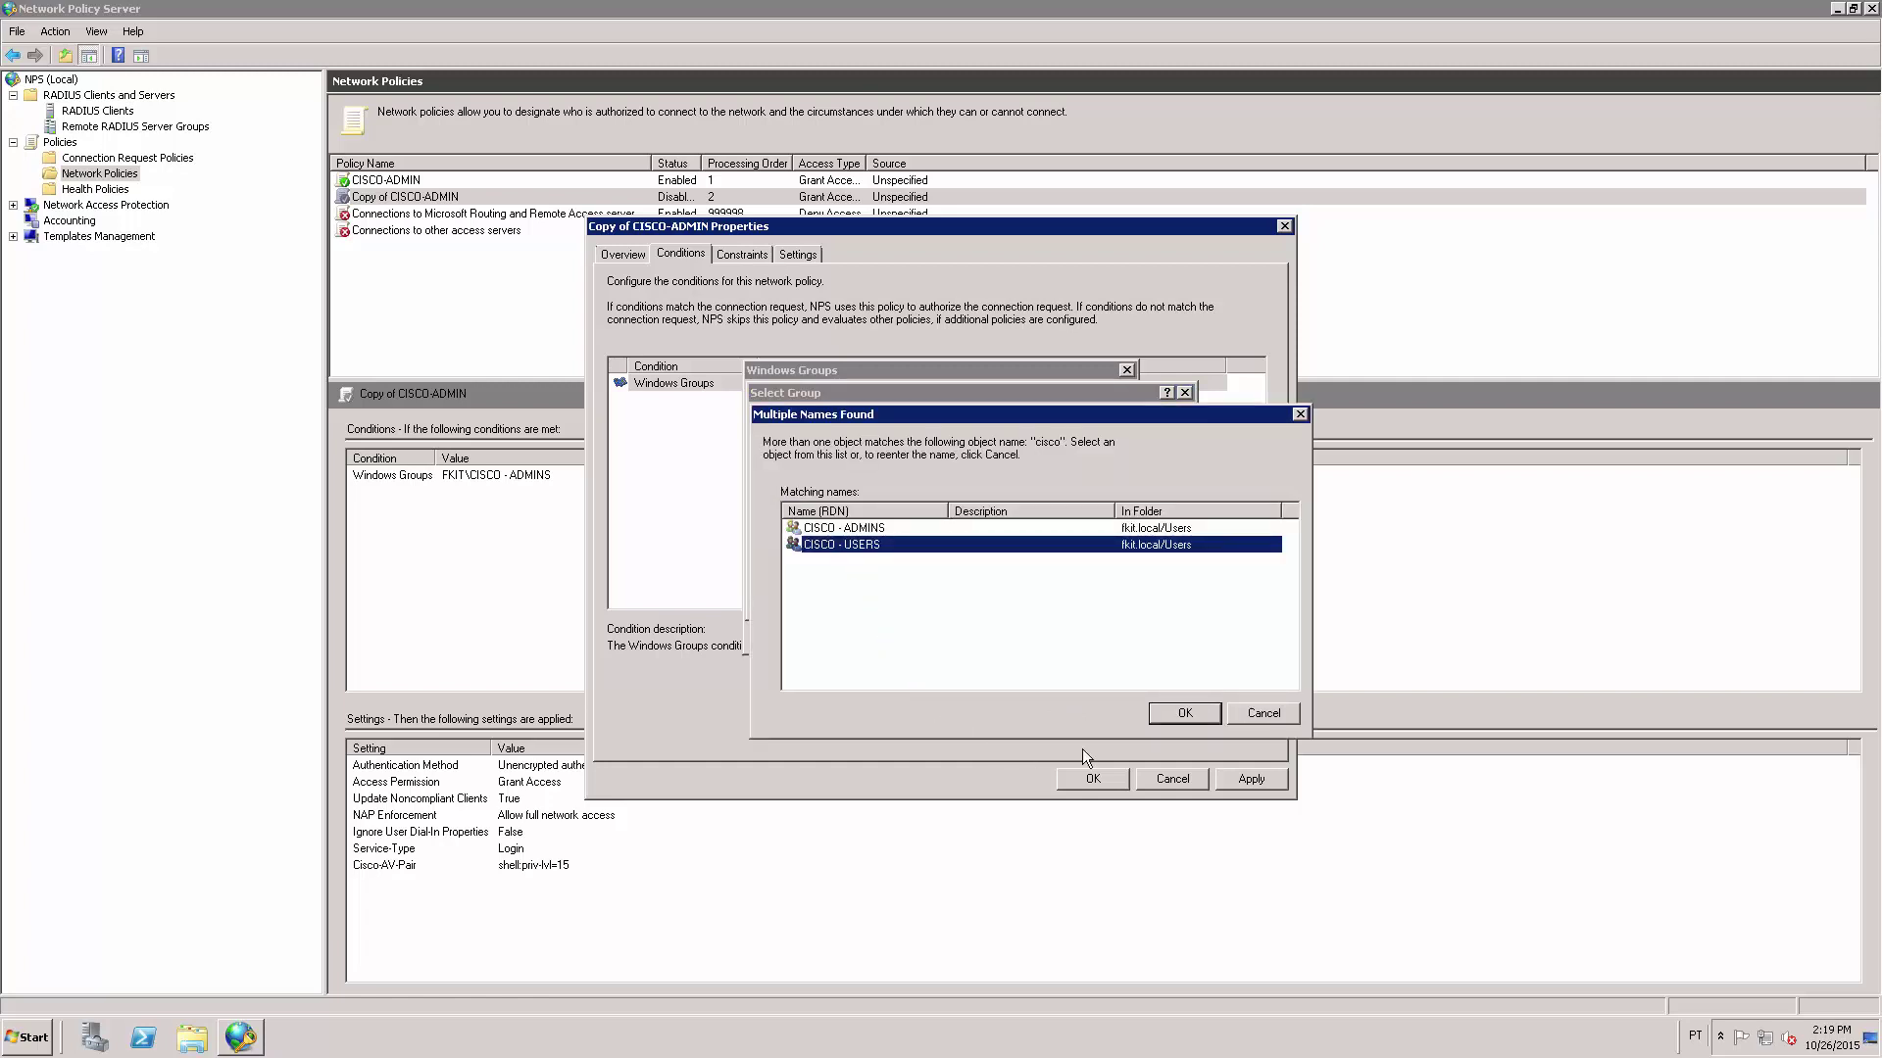
left_click(1162, 716)
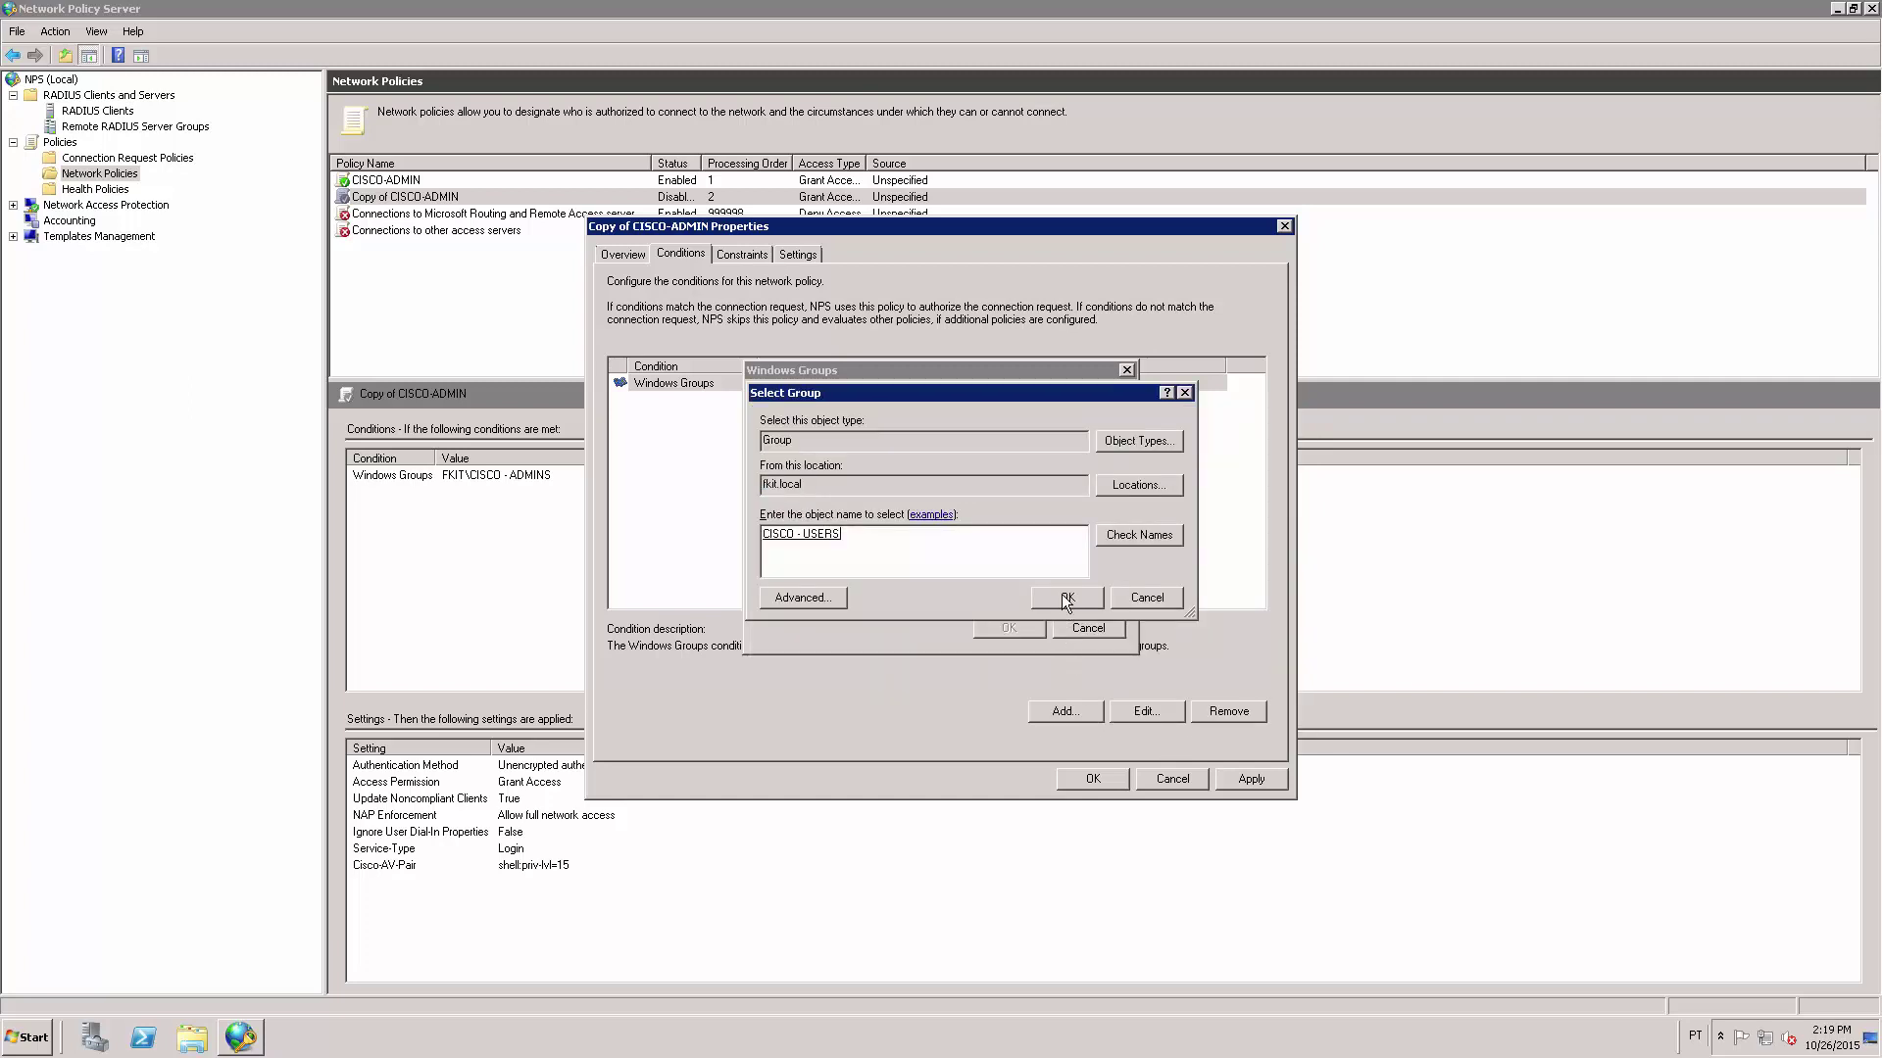
left_click(1067, 597)
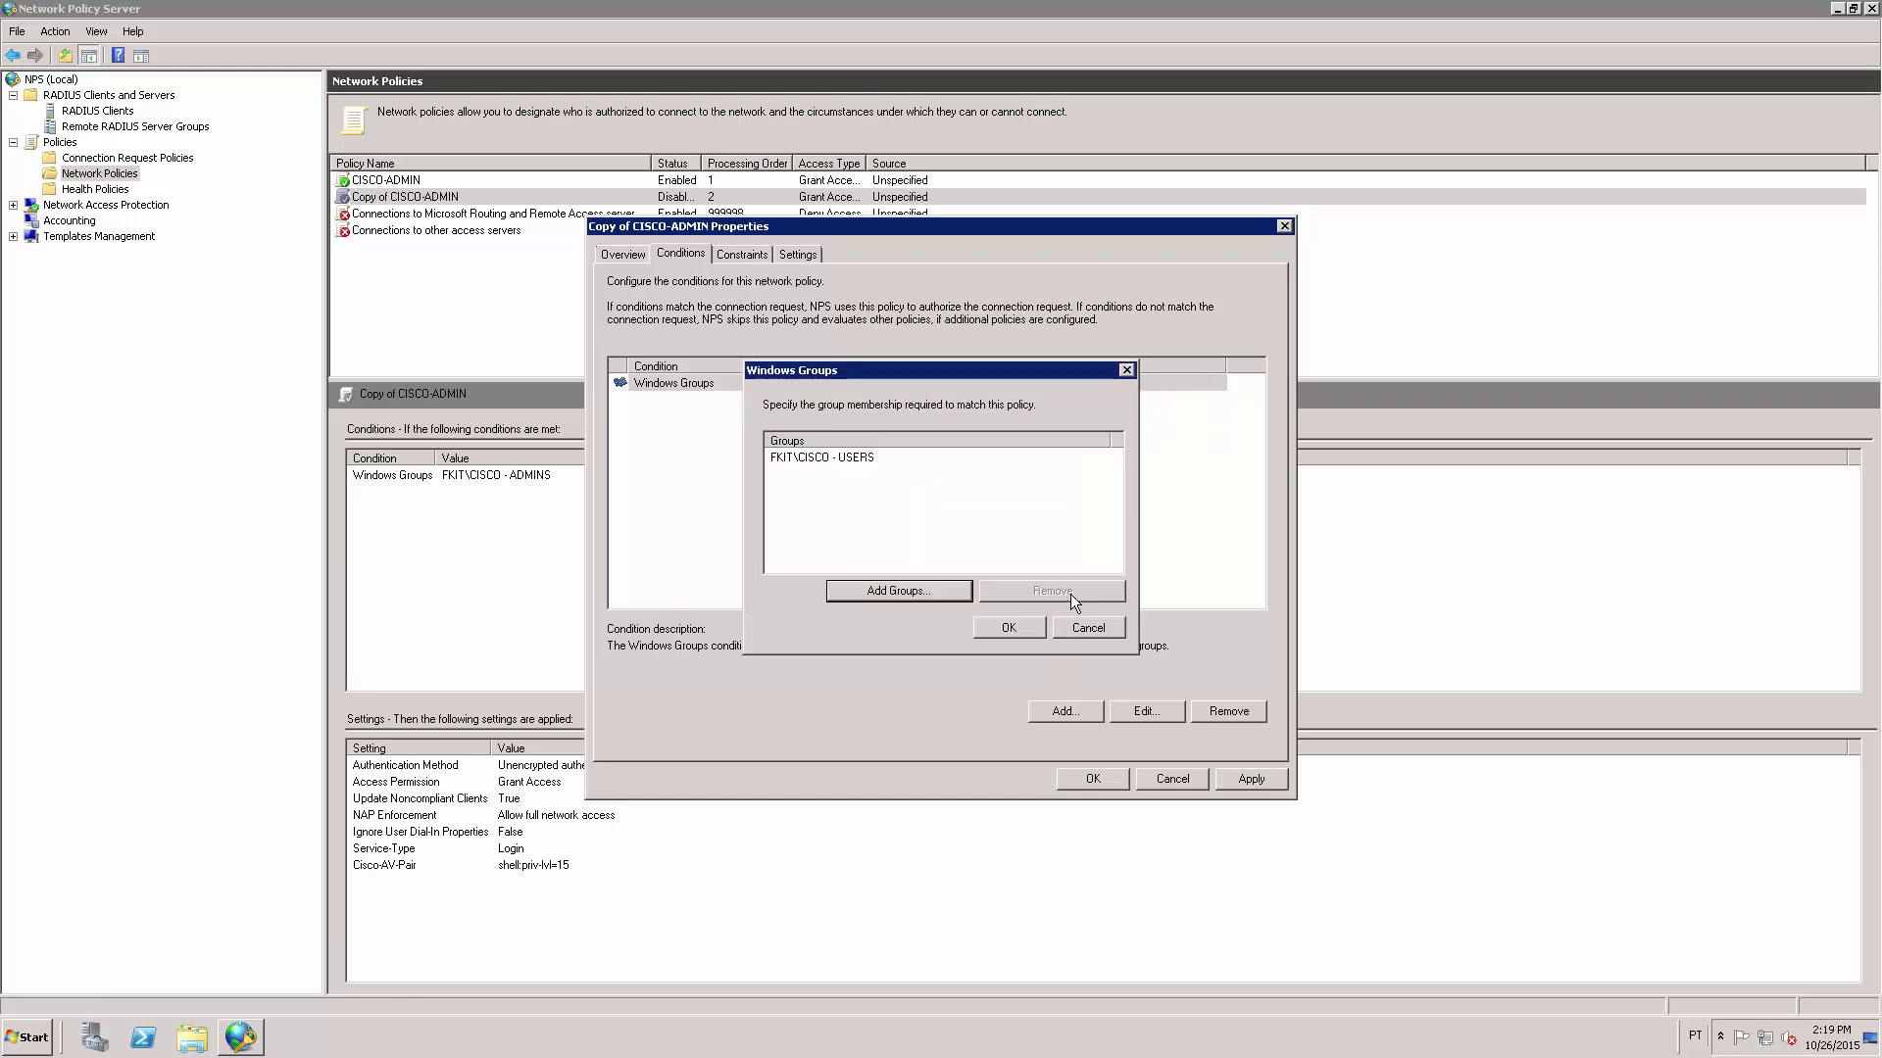
left_click(1014, 627)
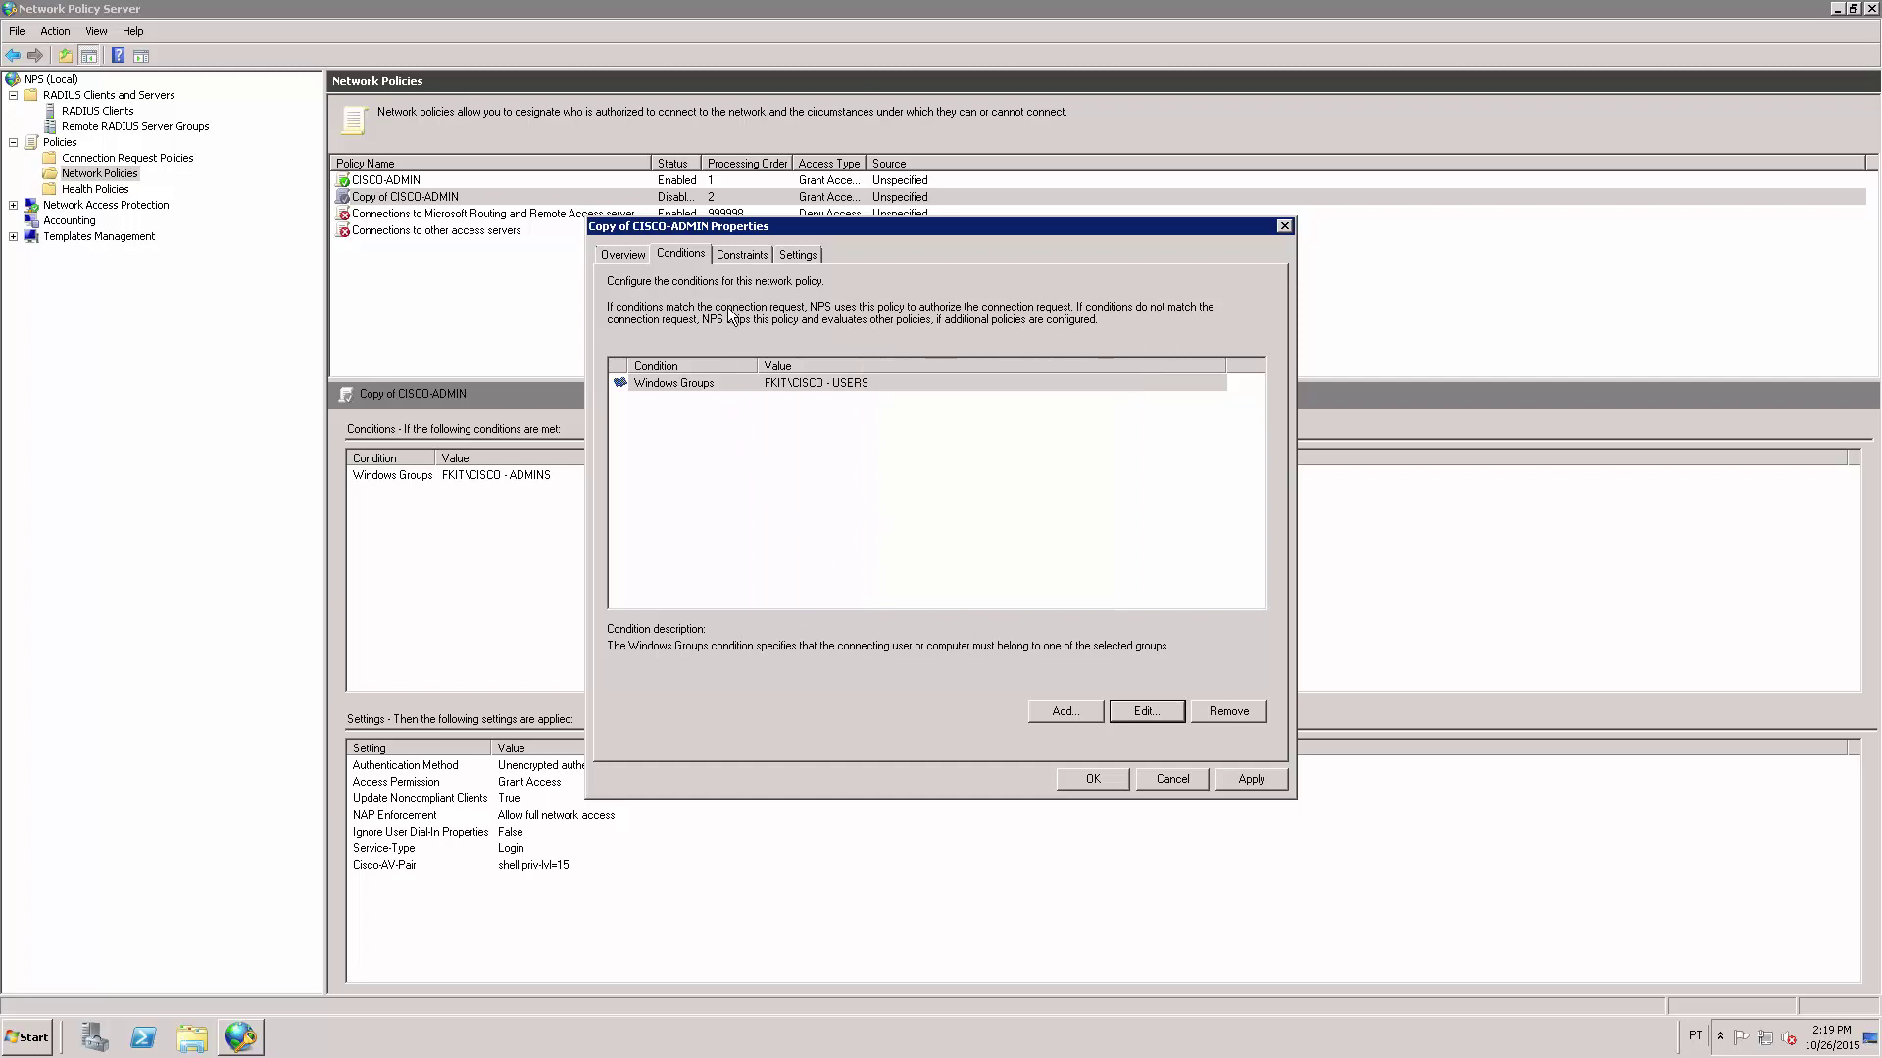
left_click(734, 258)
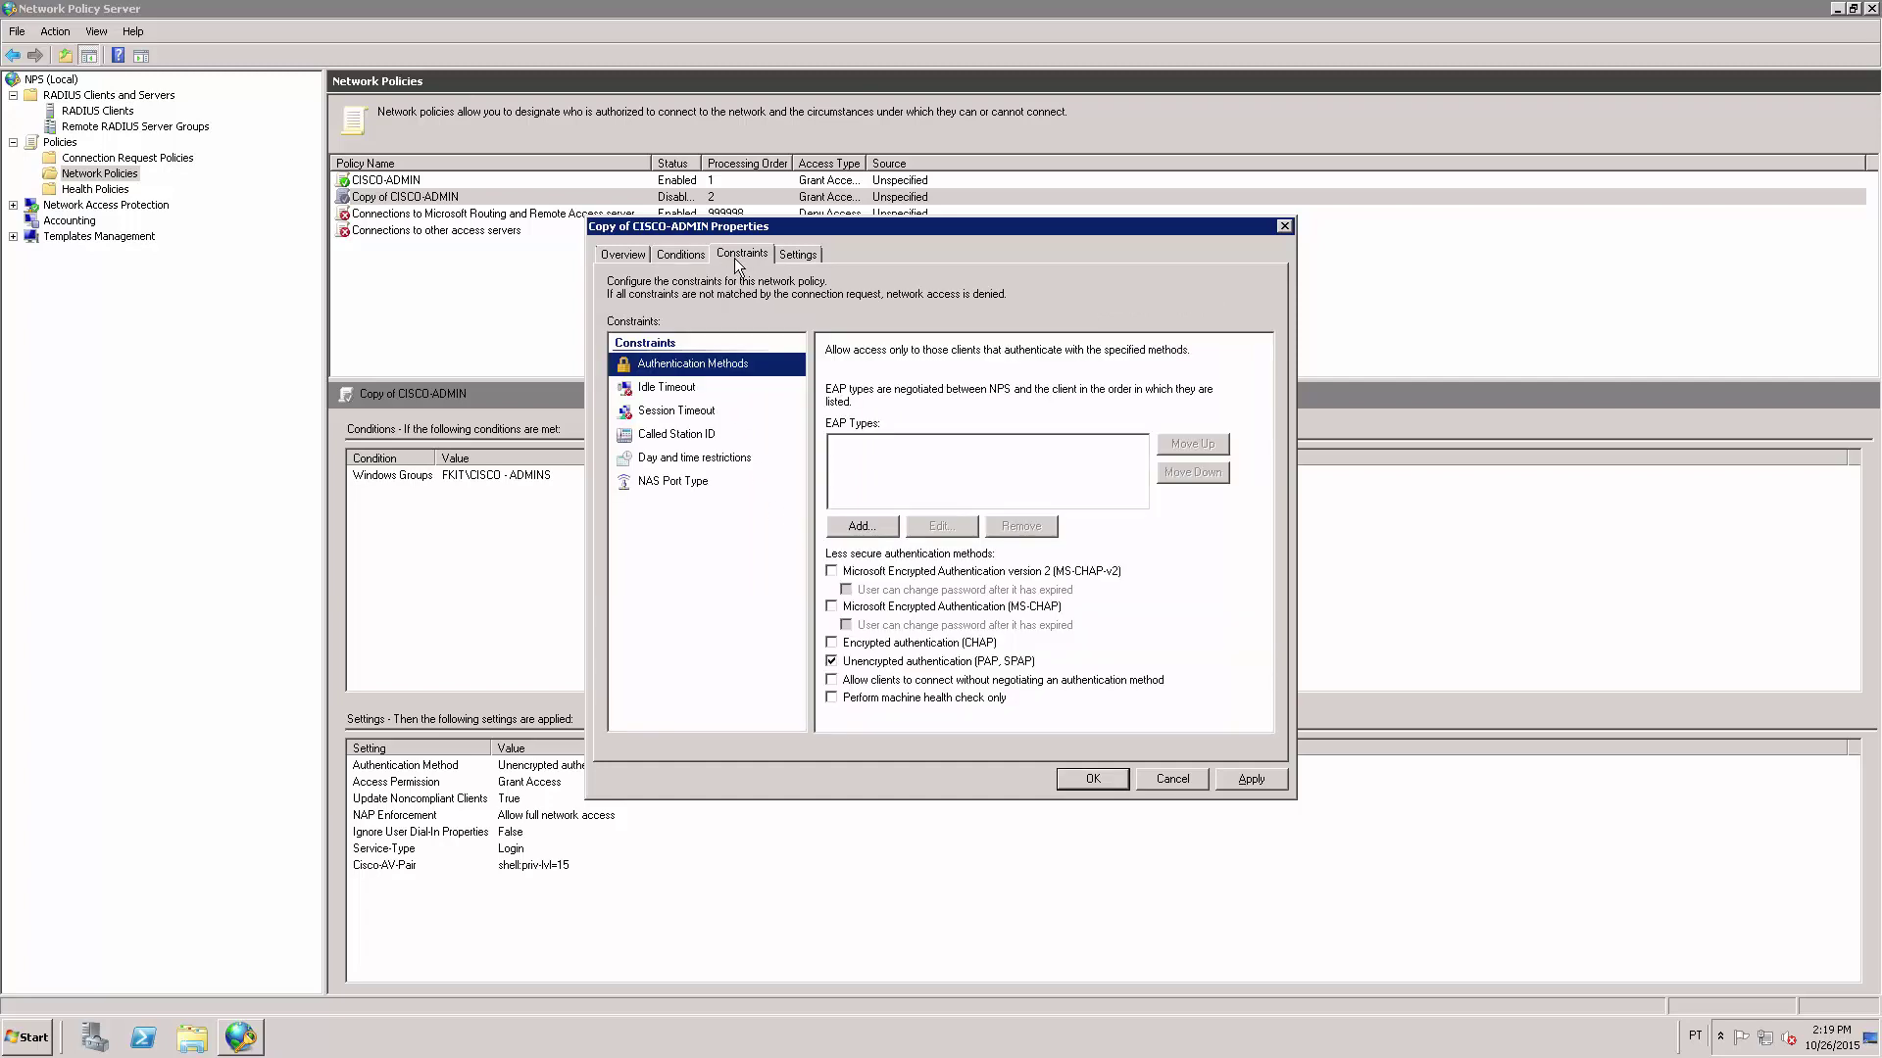
Change the Cisco-AV-Pair value from shell:priv-lvl=15 to shell:priv-lvl=1 and save the policy.
left_click(796, 255)
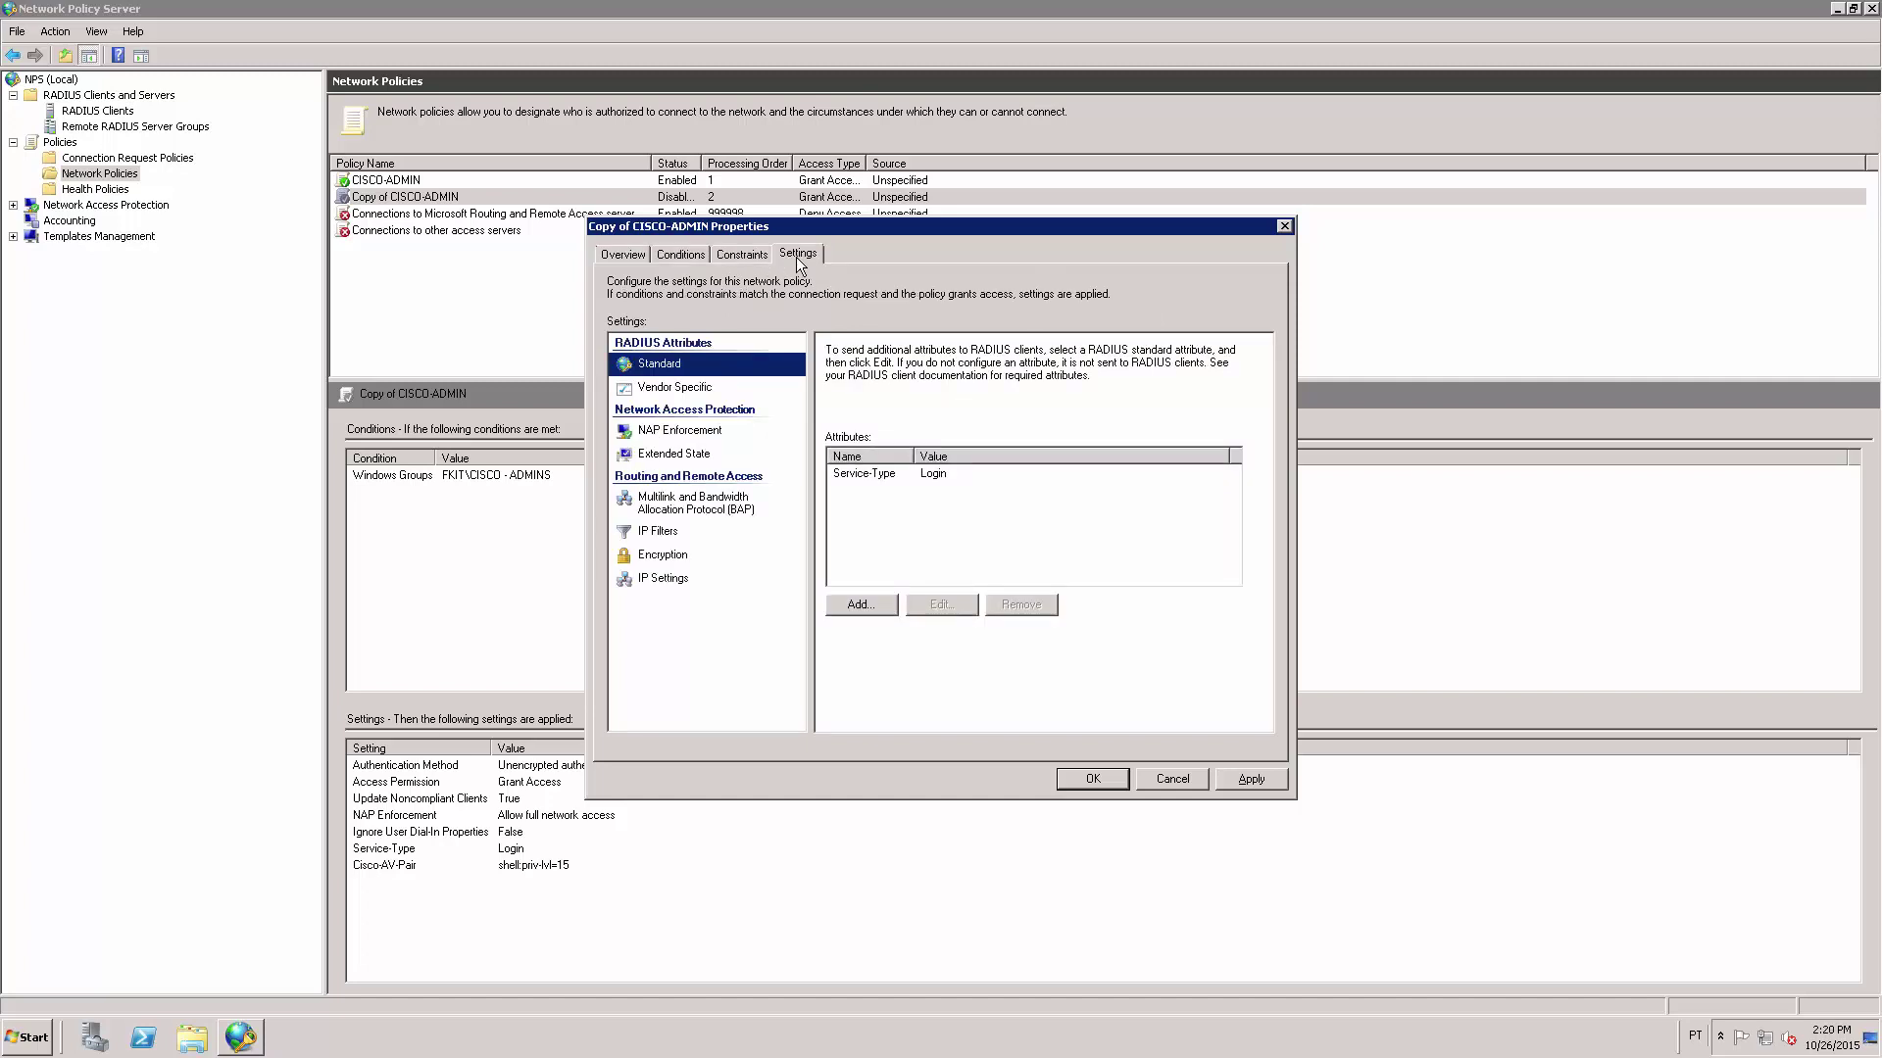
left_click(689, 390)
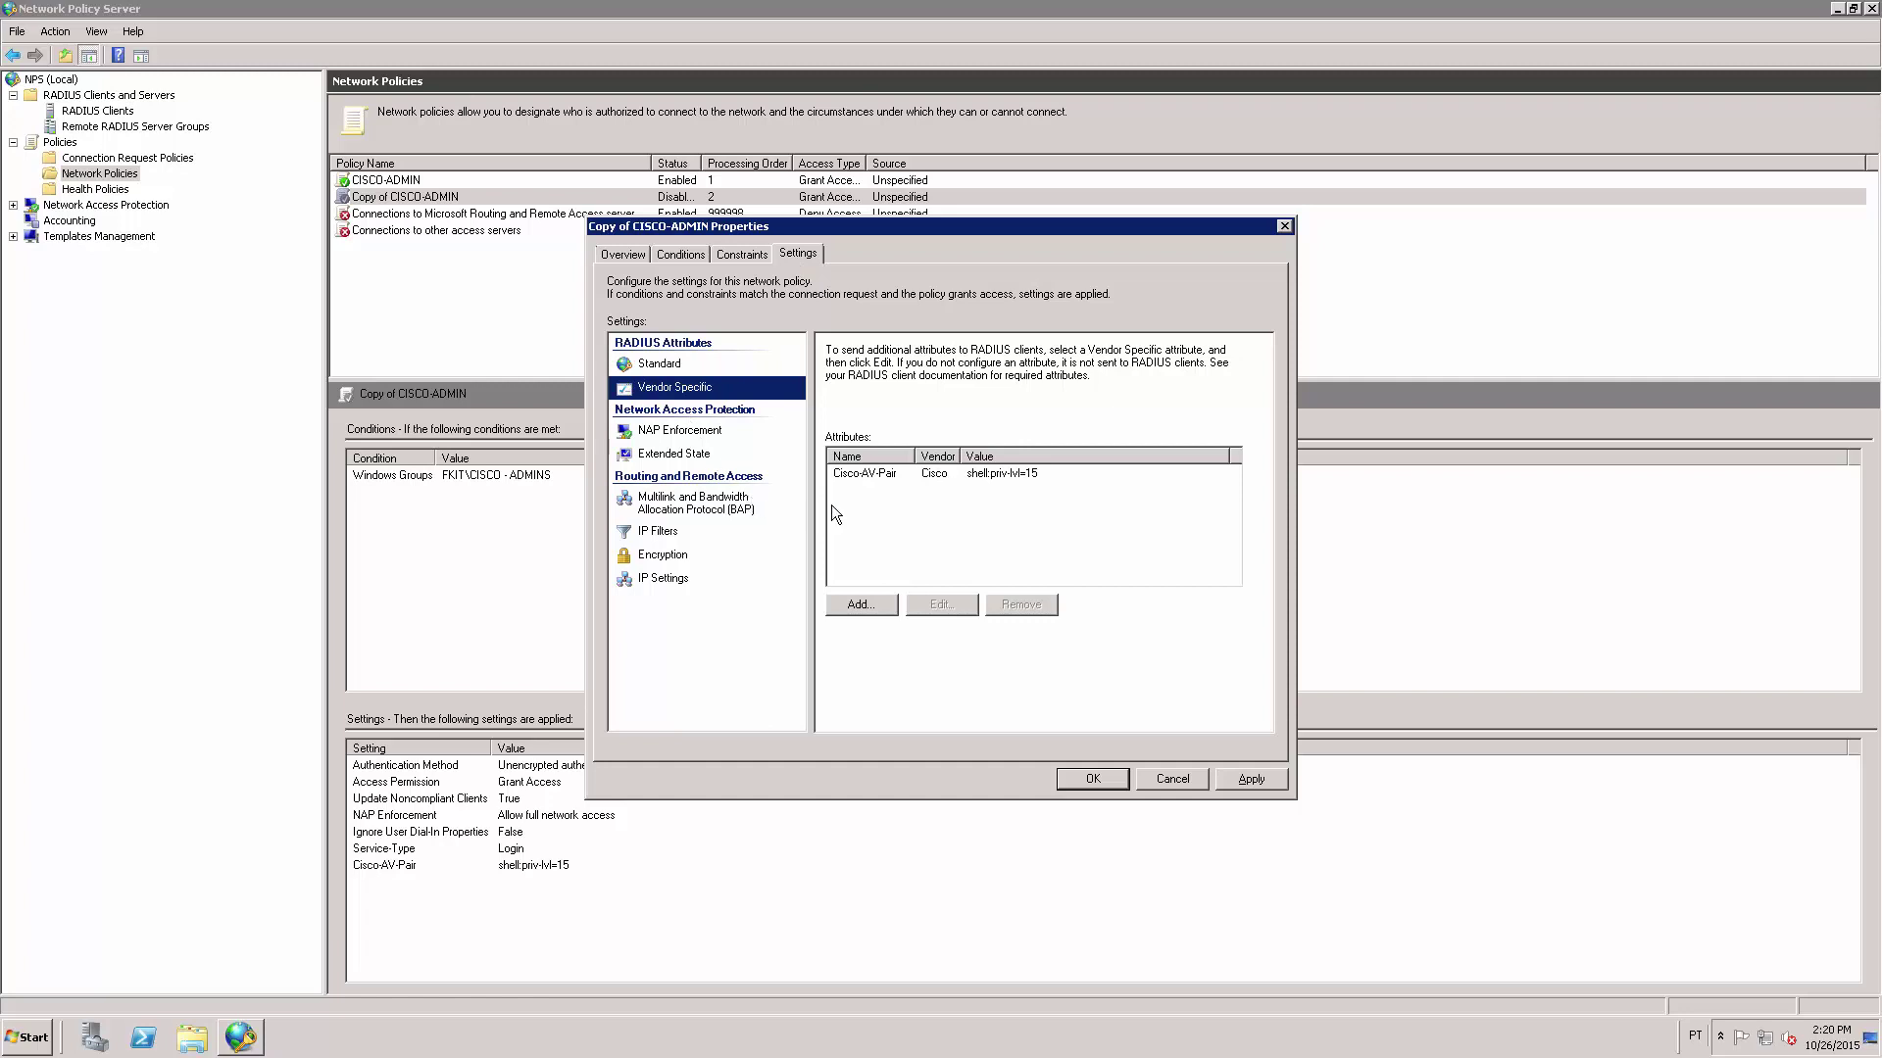
left_click(931, 479)
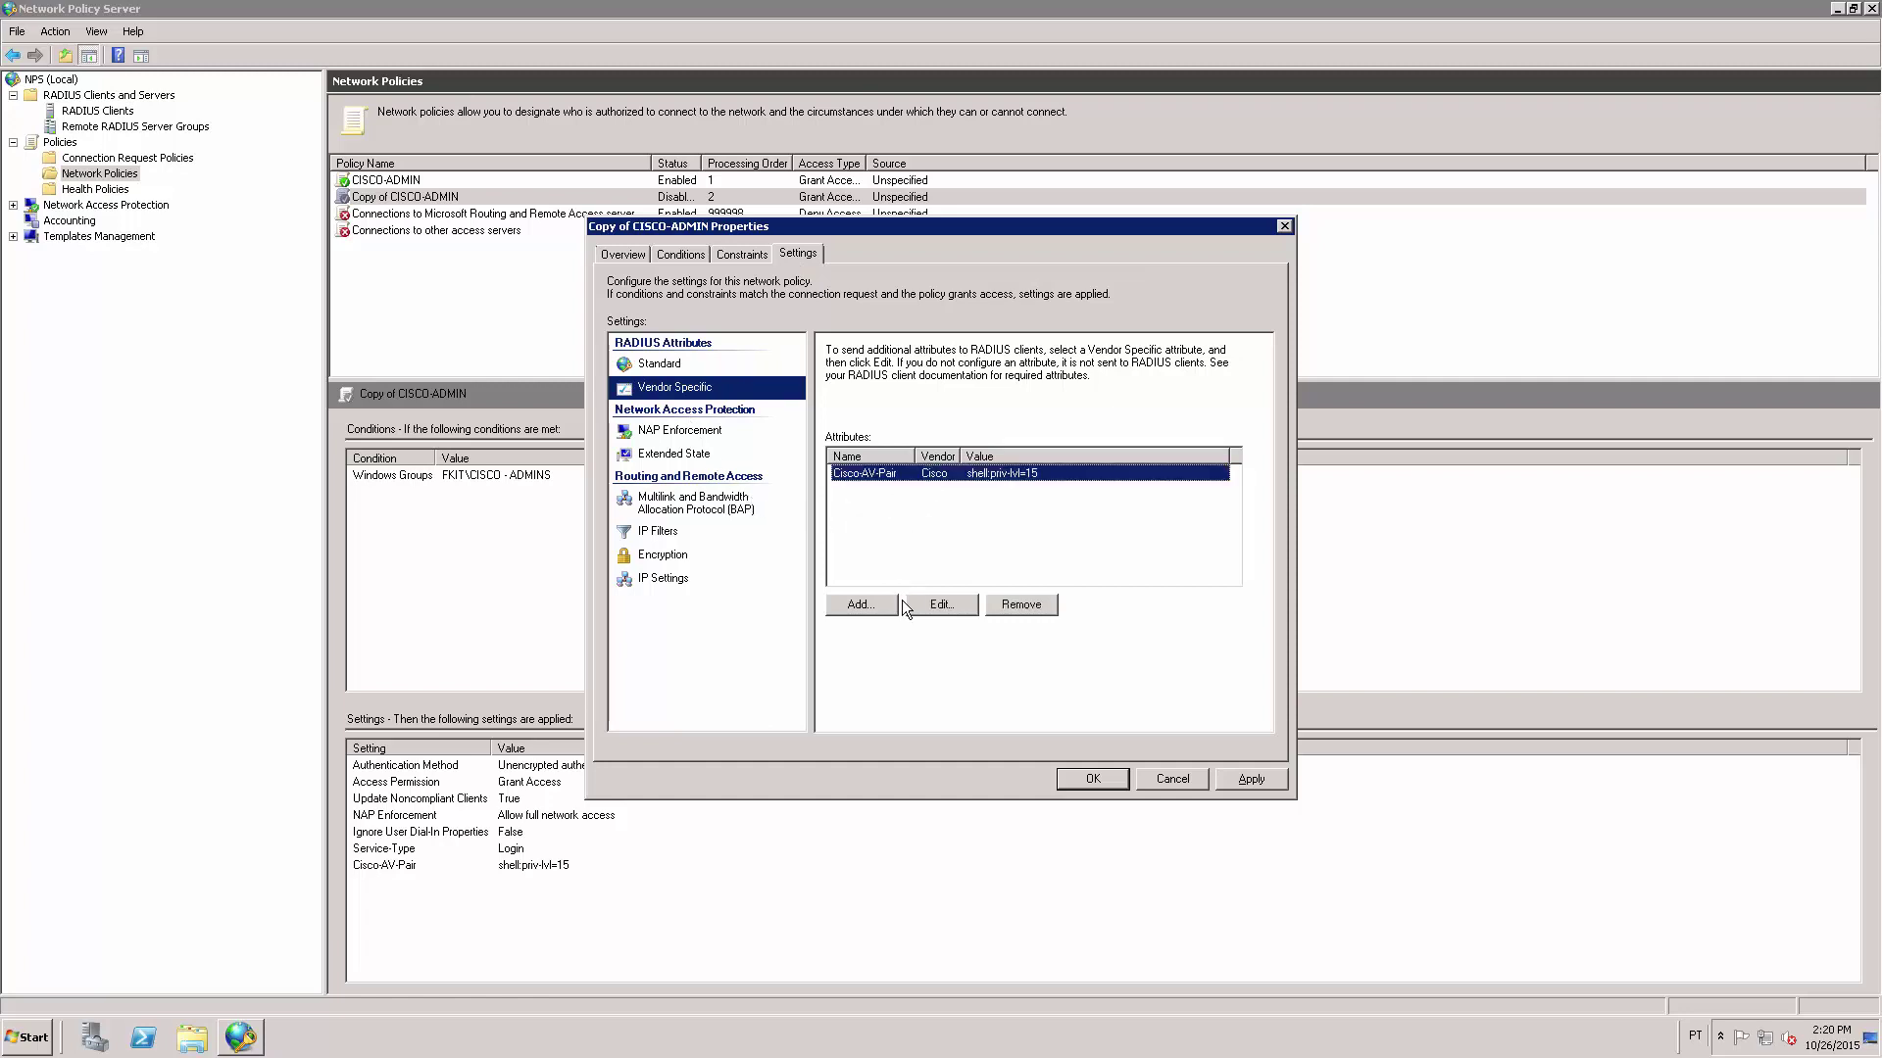
left_click(939, 608)
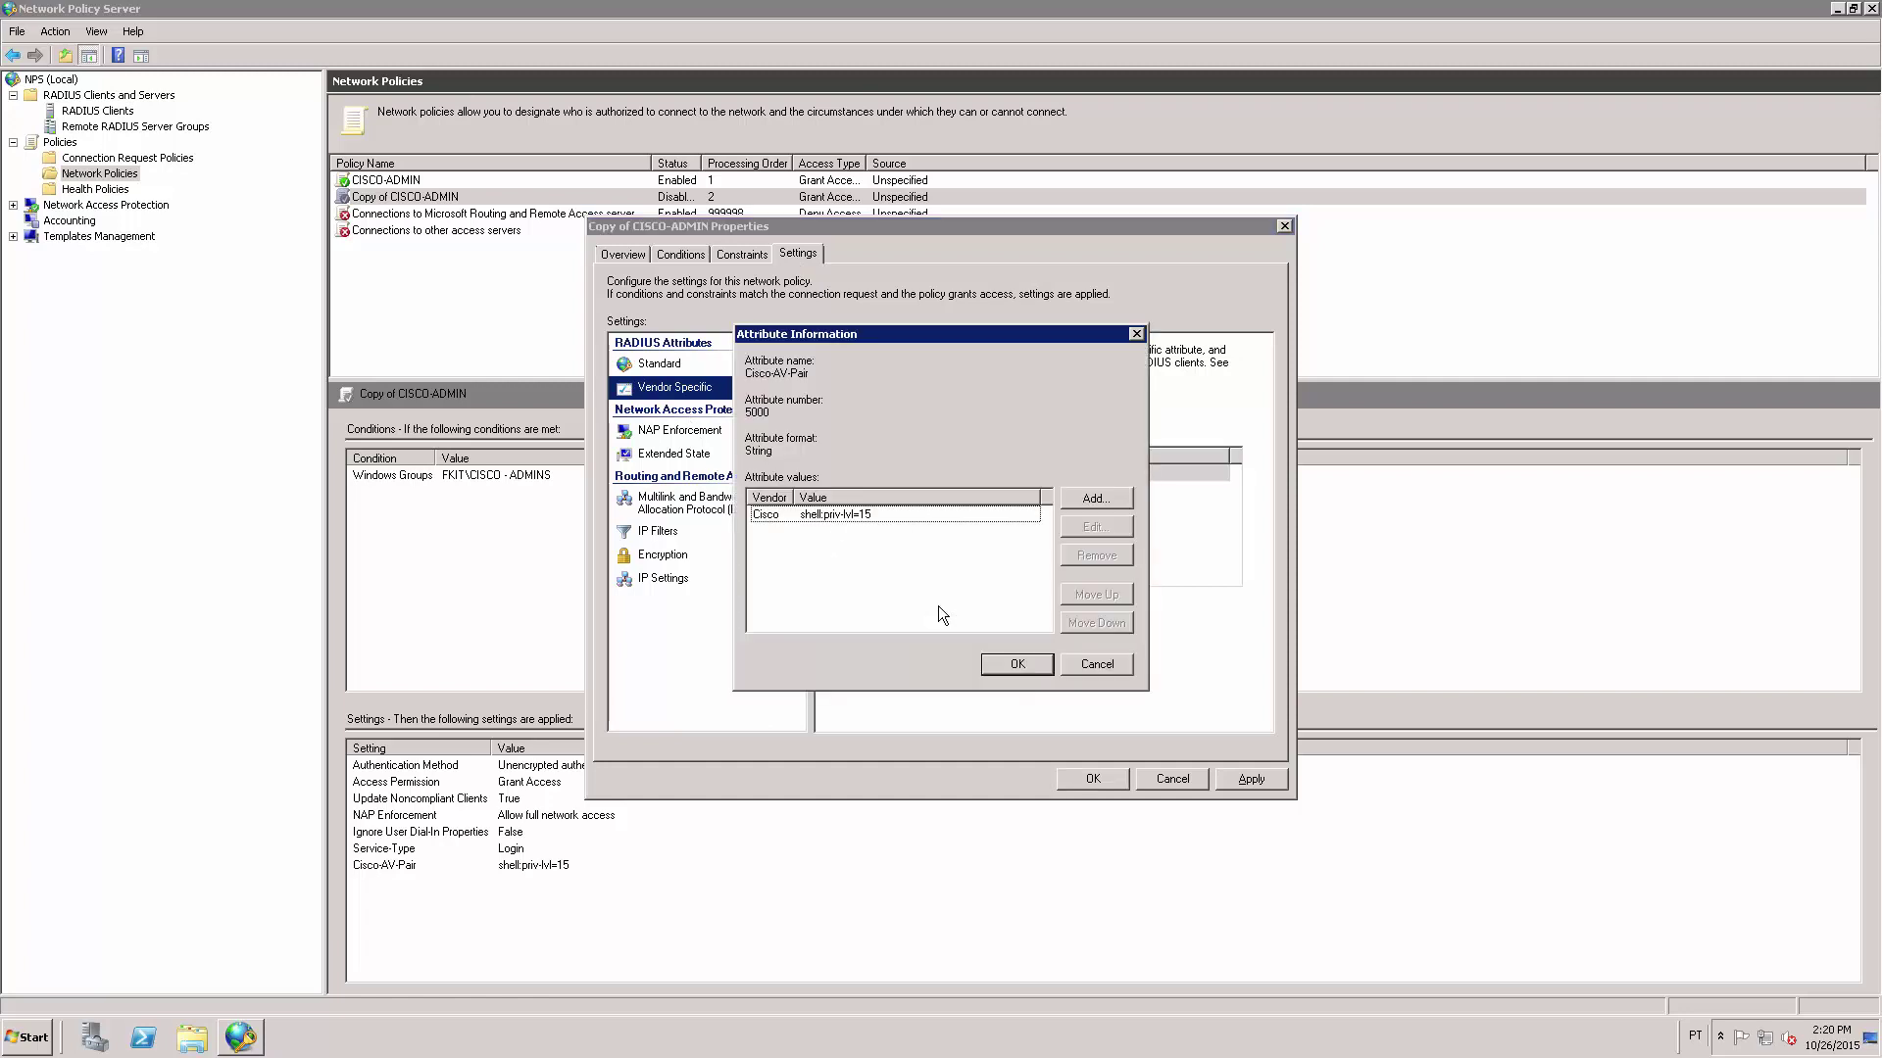
left_click(937, 514)
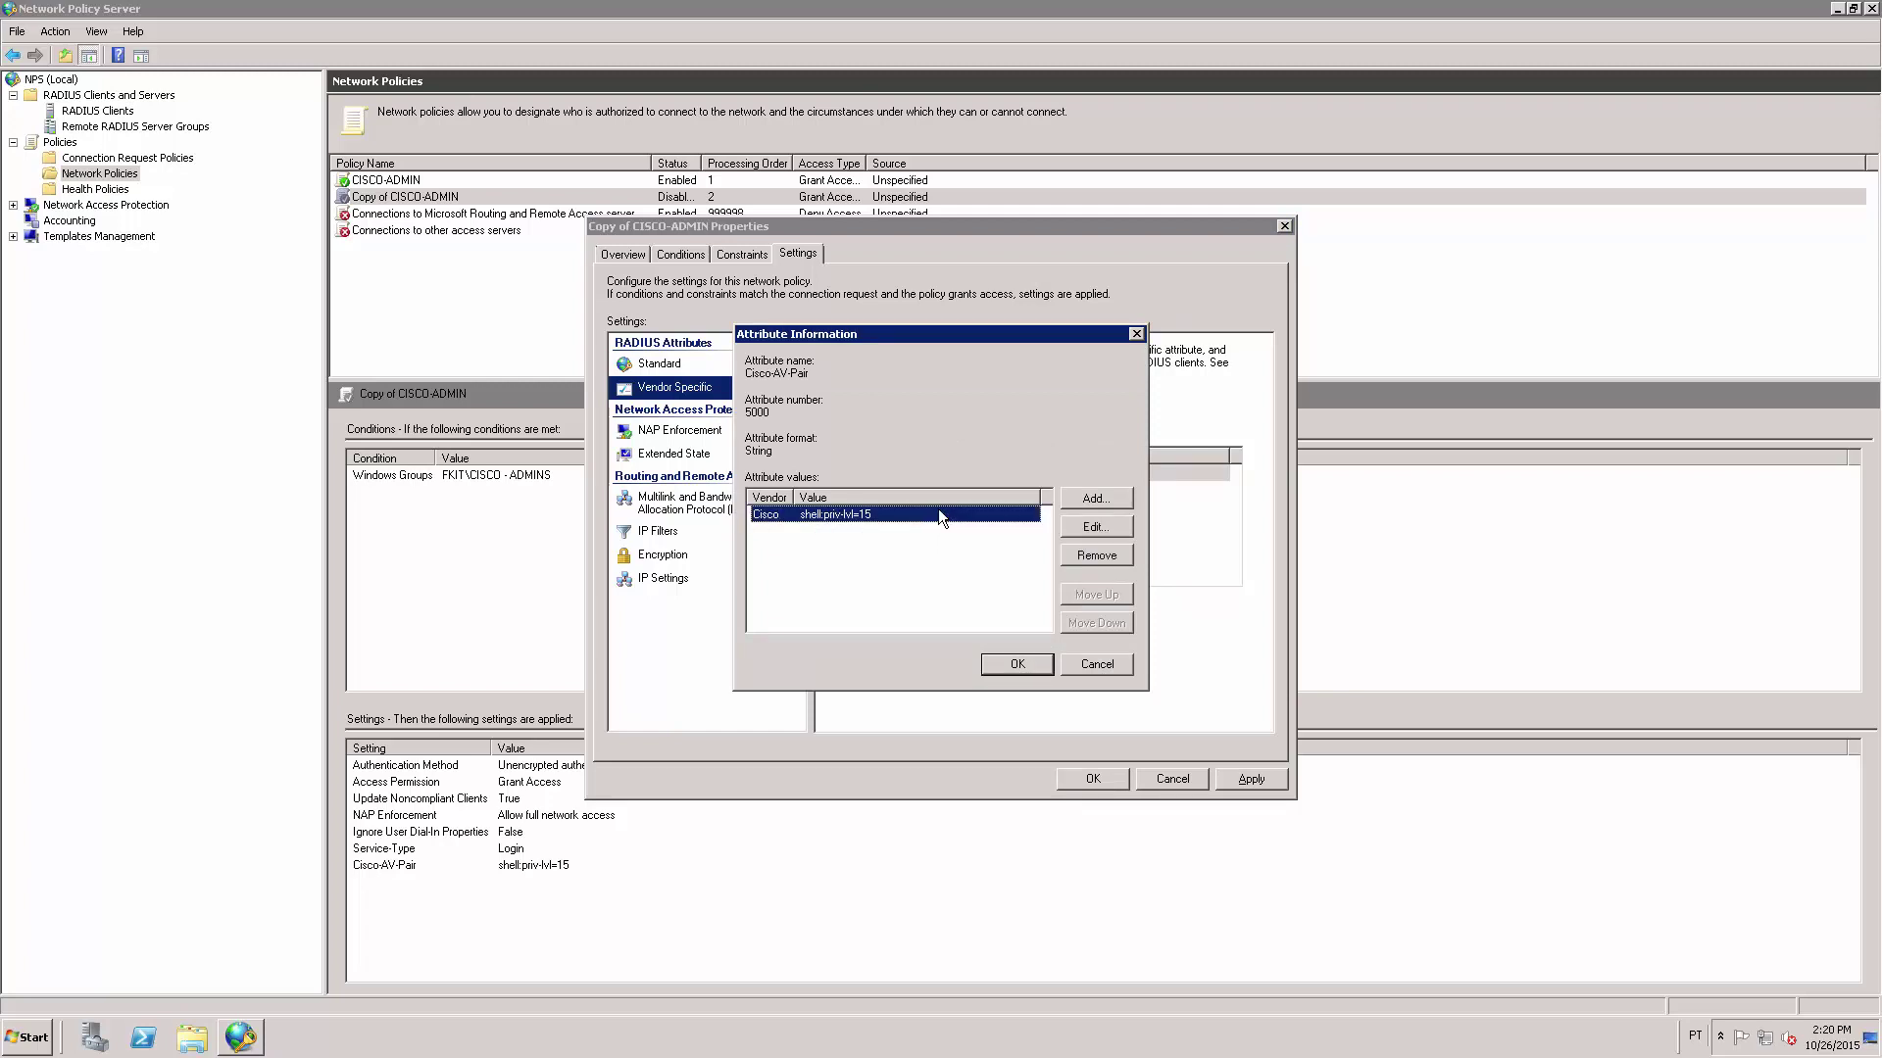
left_click(1094, 527)
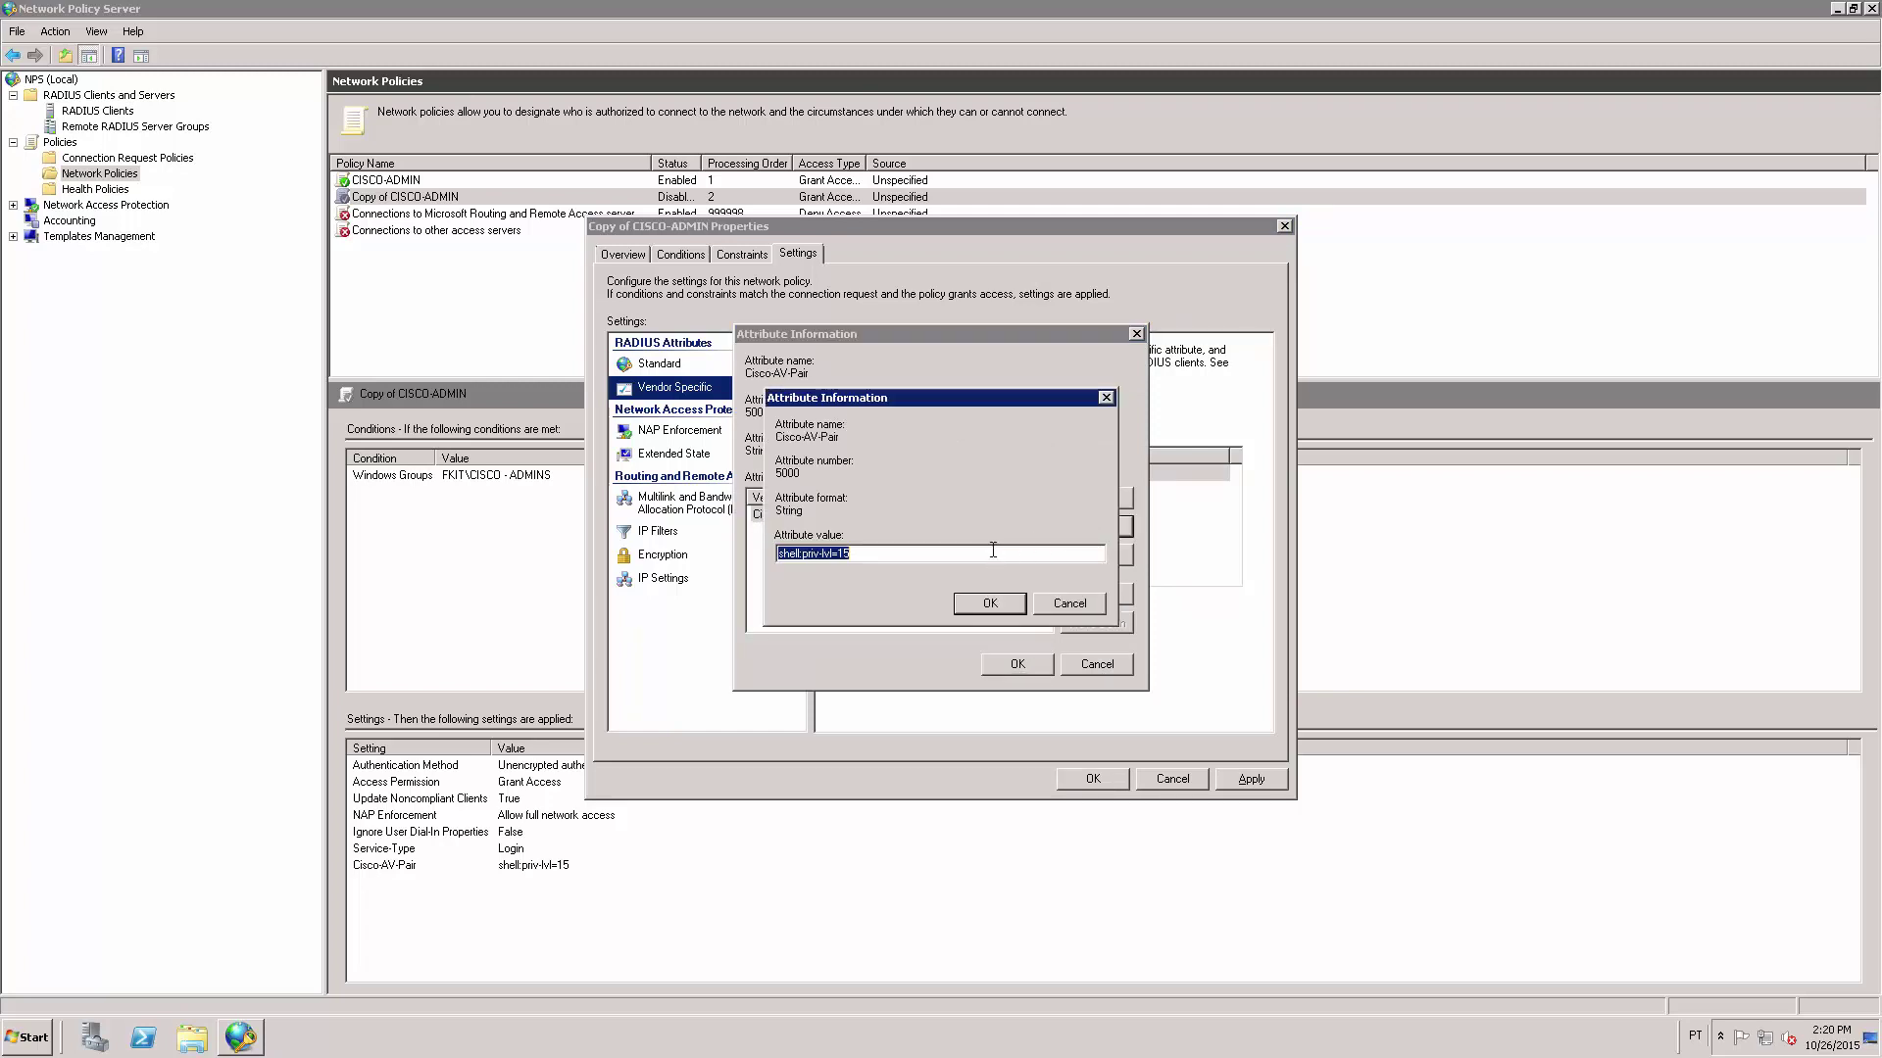
left_click(992, 550)
key("BackSpace")
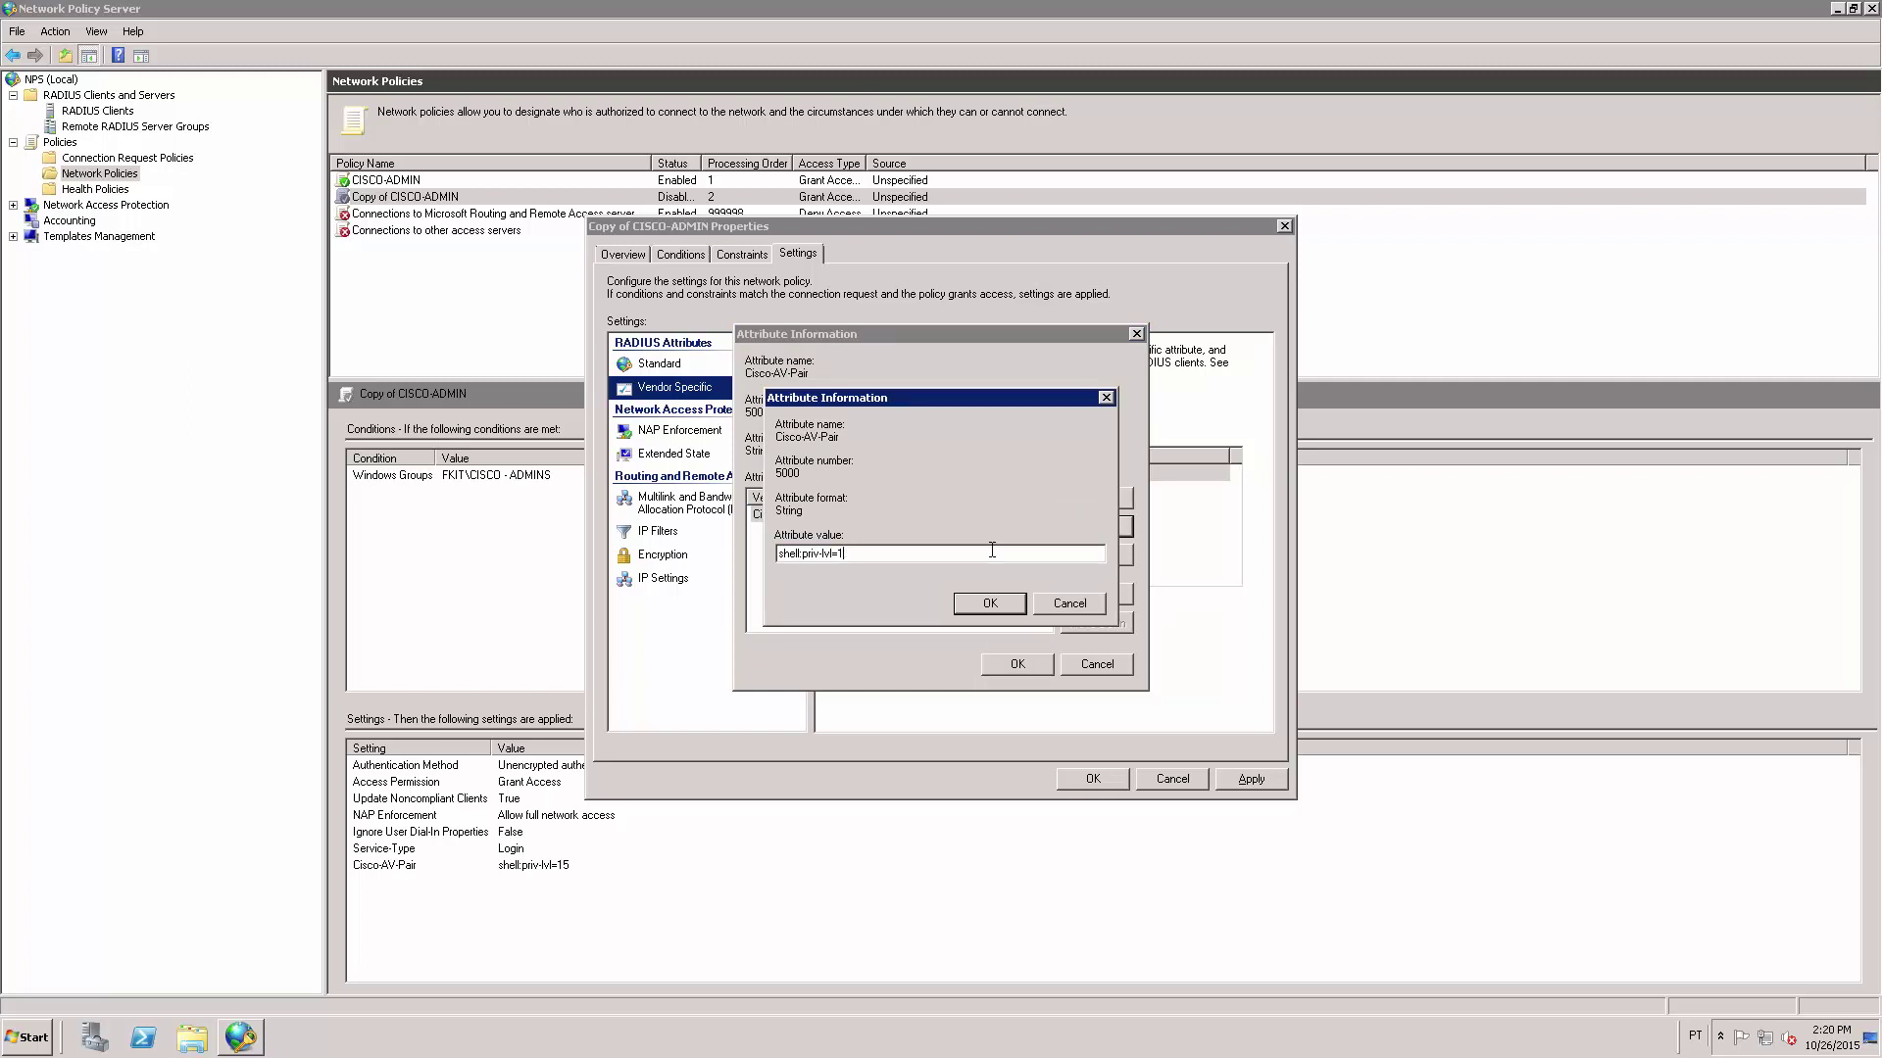
key("shift+Home")
left_click(993, 605)
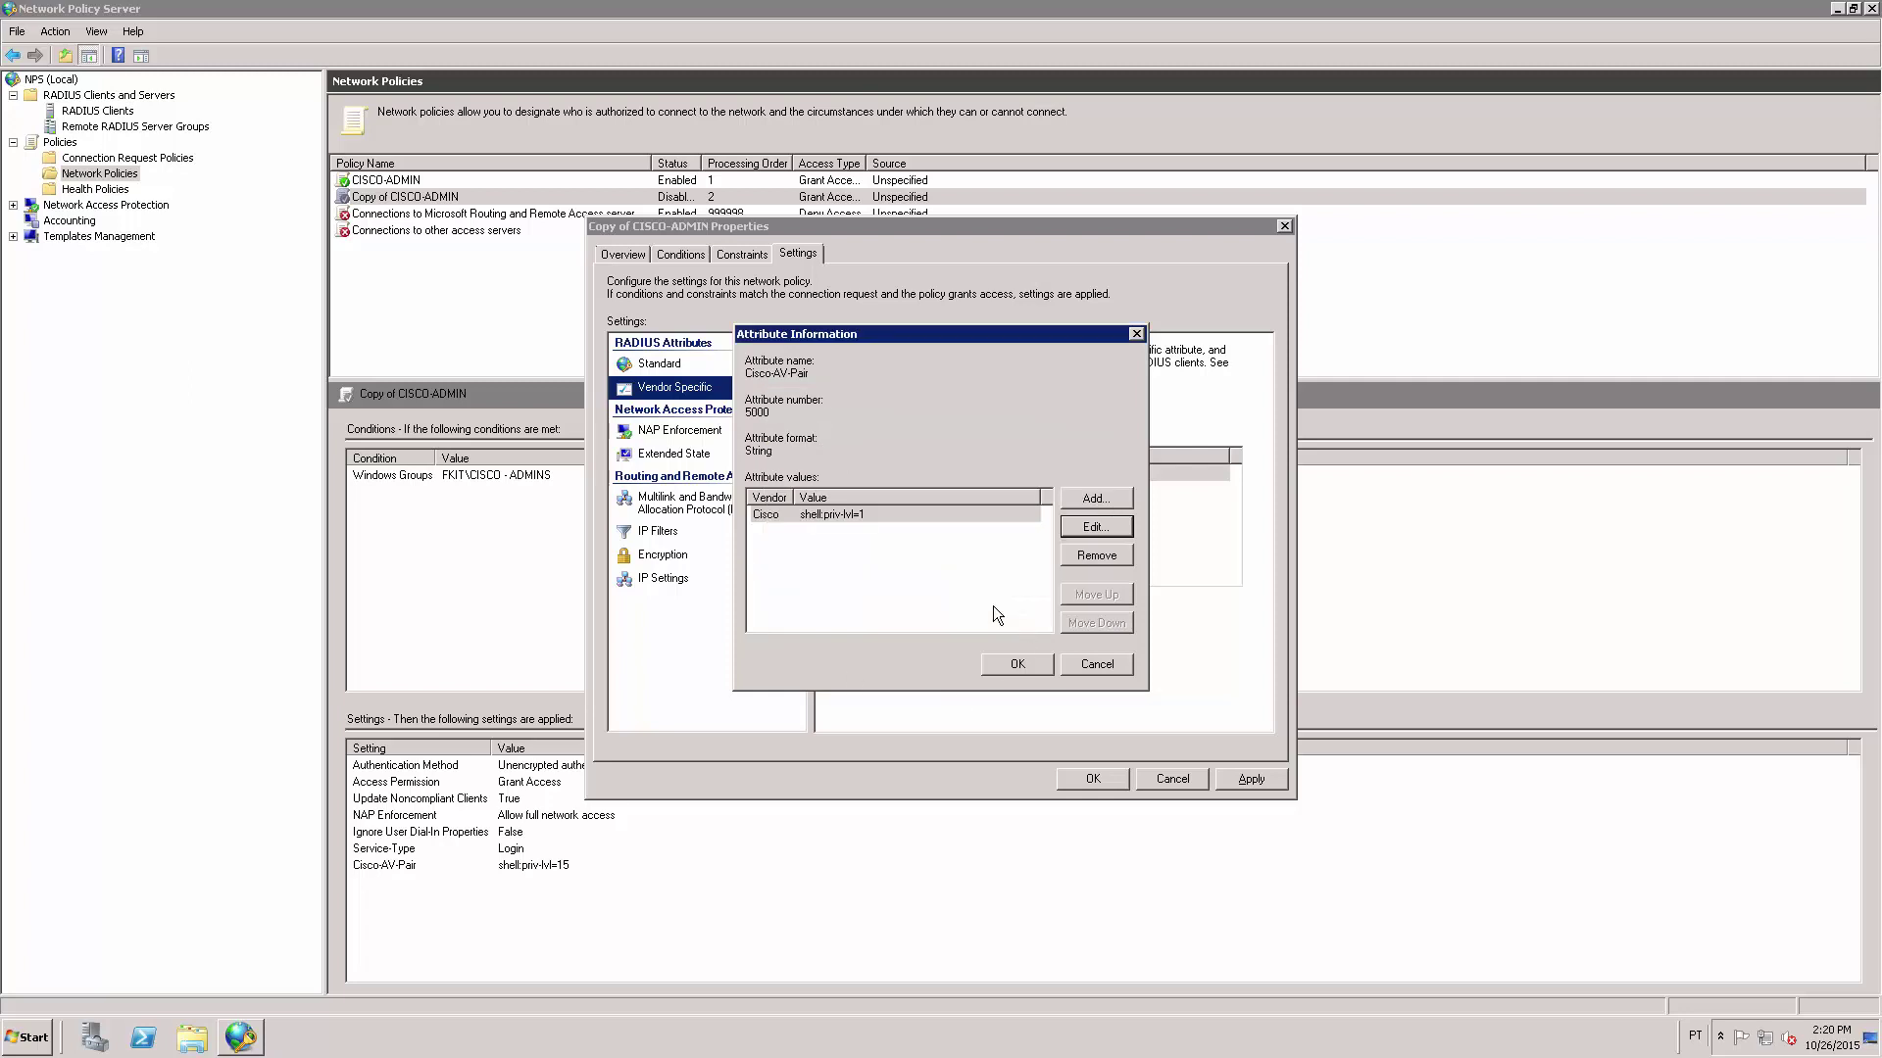
left_click(1016, 664)
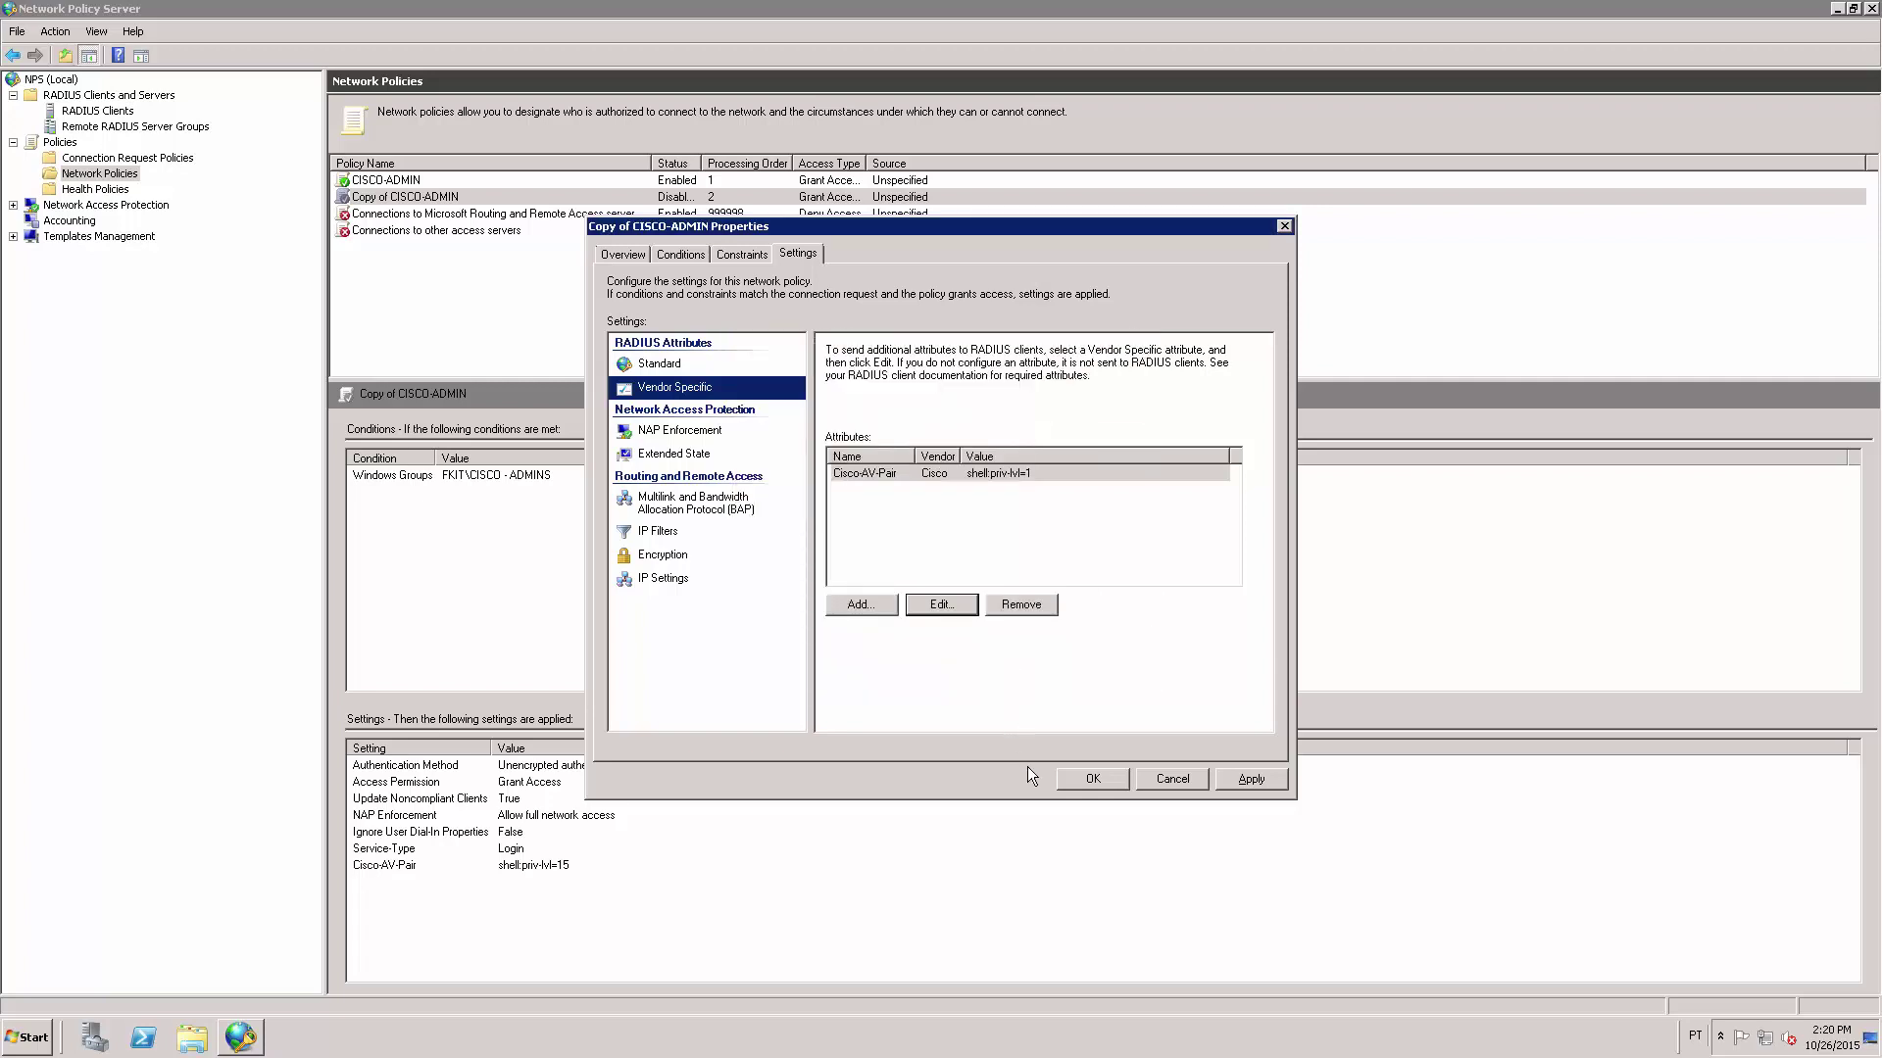
left_click(1091, 779)
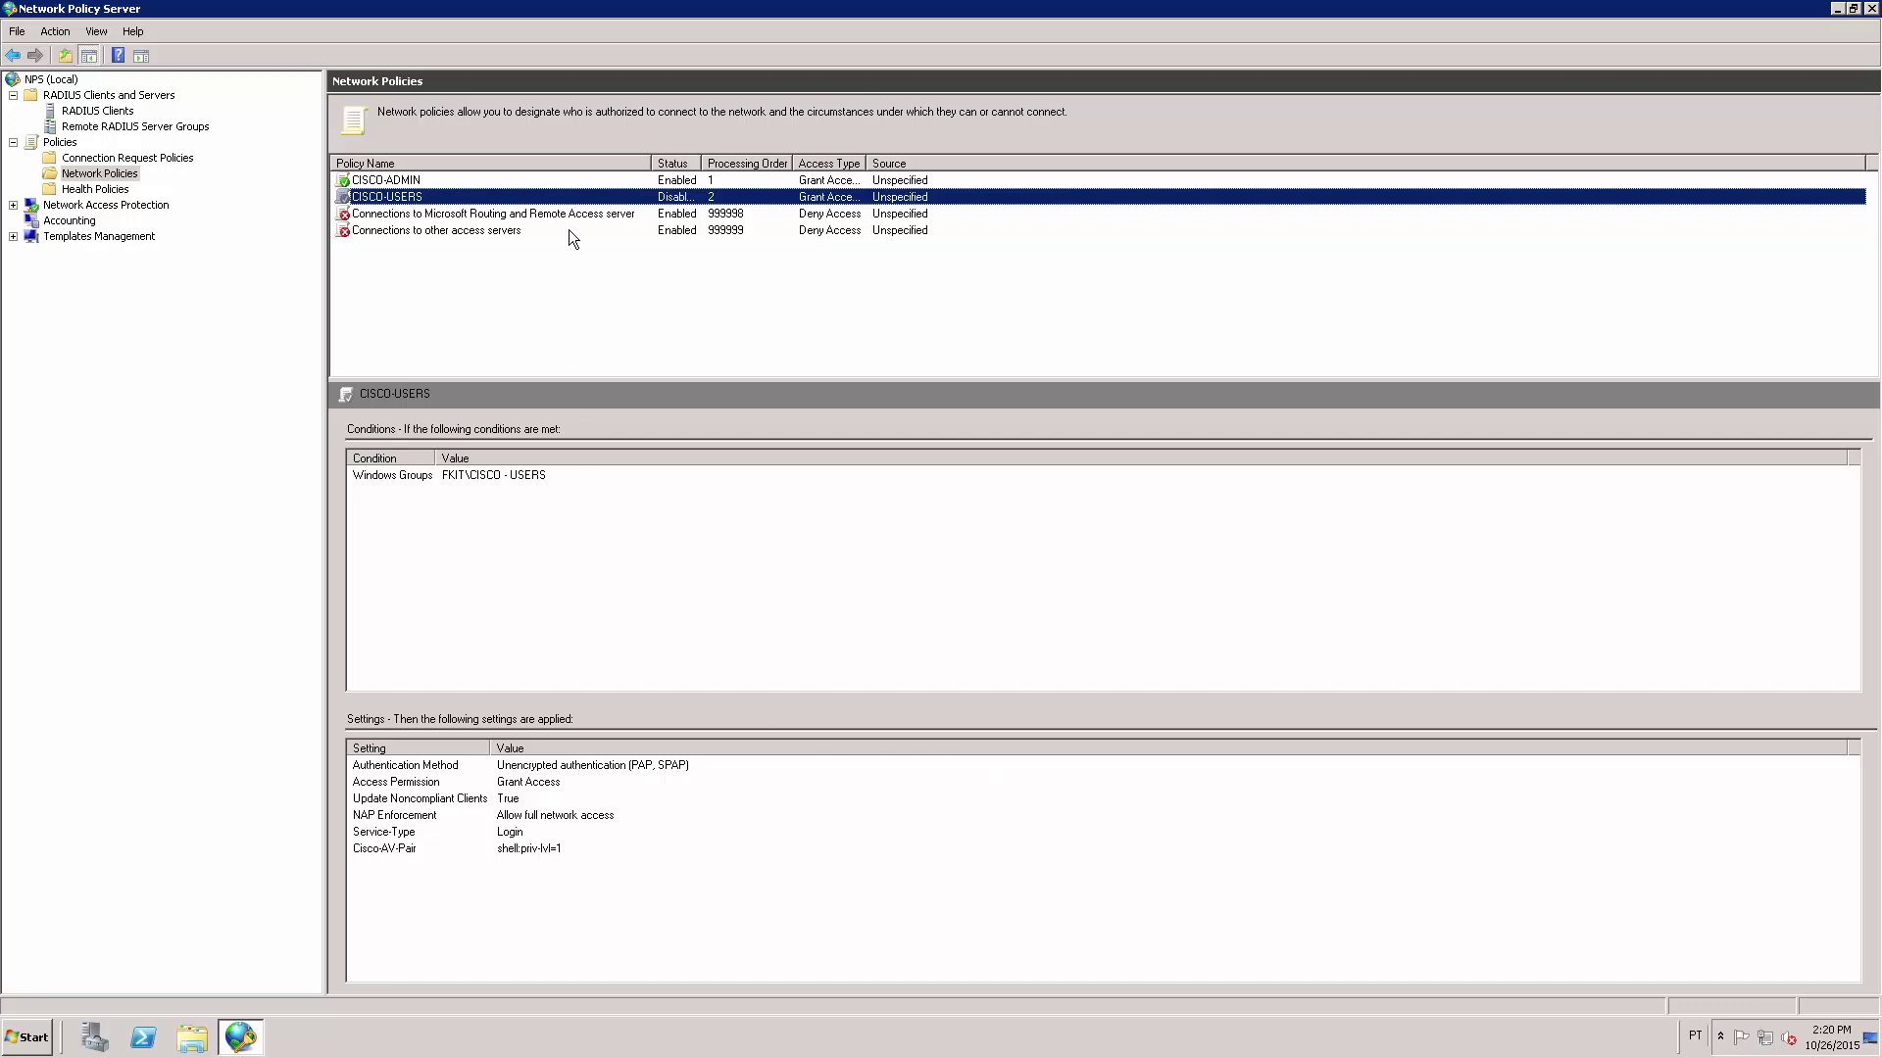
Enable CISCO-USERS, then compare the CISCO-ADMIN and CISCO-USERS conditions and settings.
right_click(568, 203)
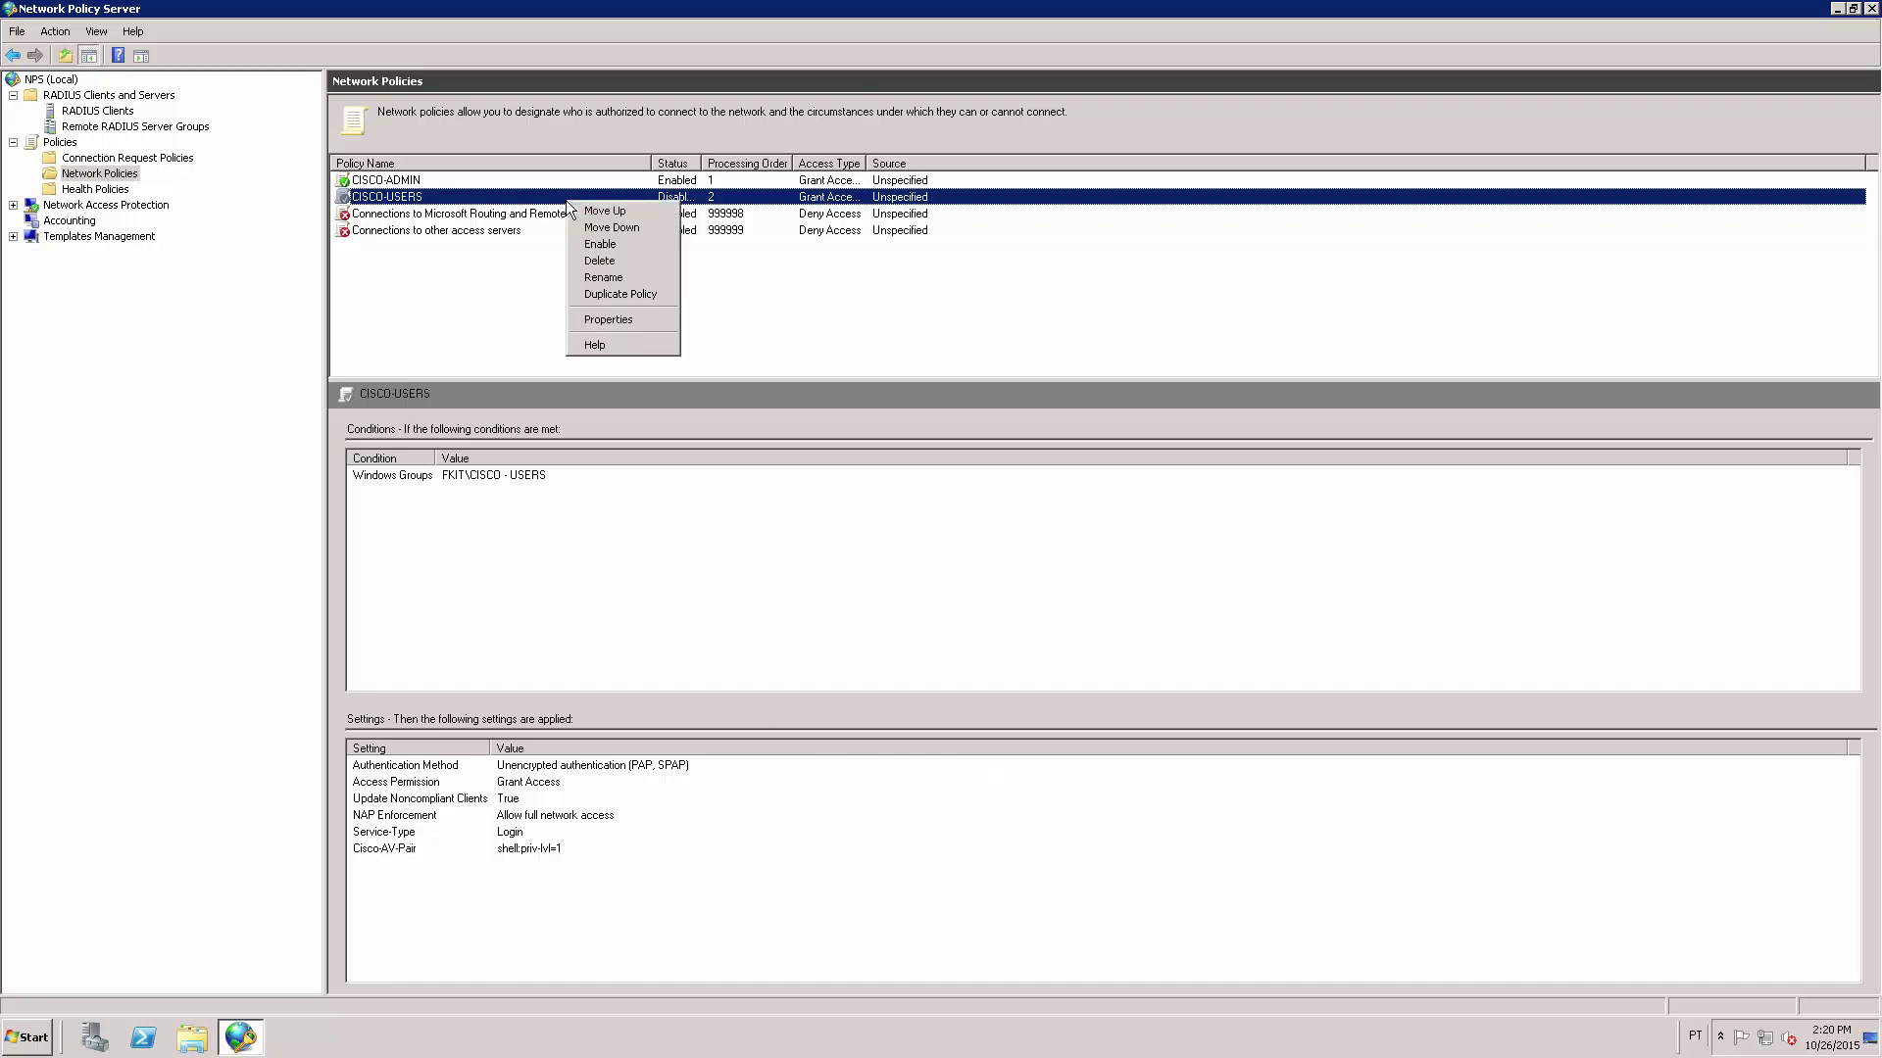
left_click(645, 244)
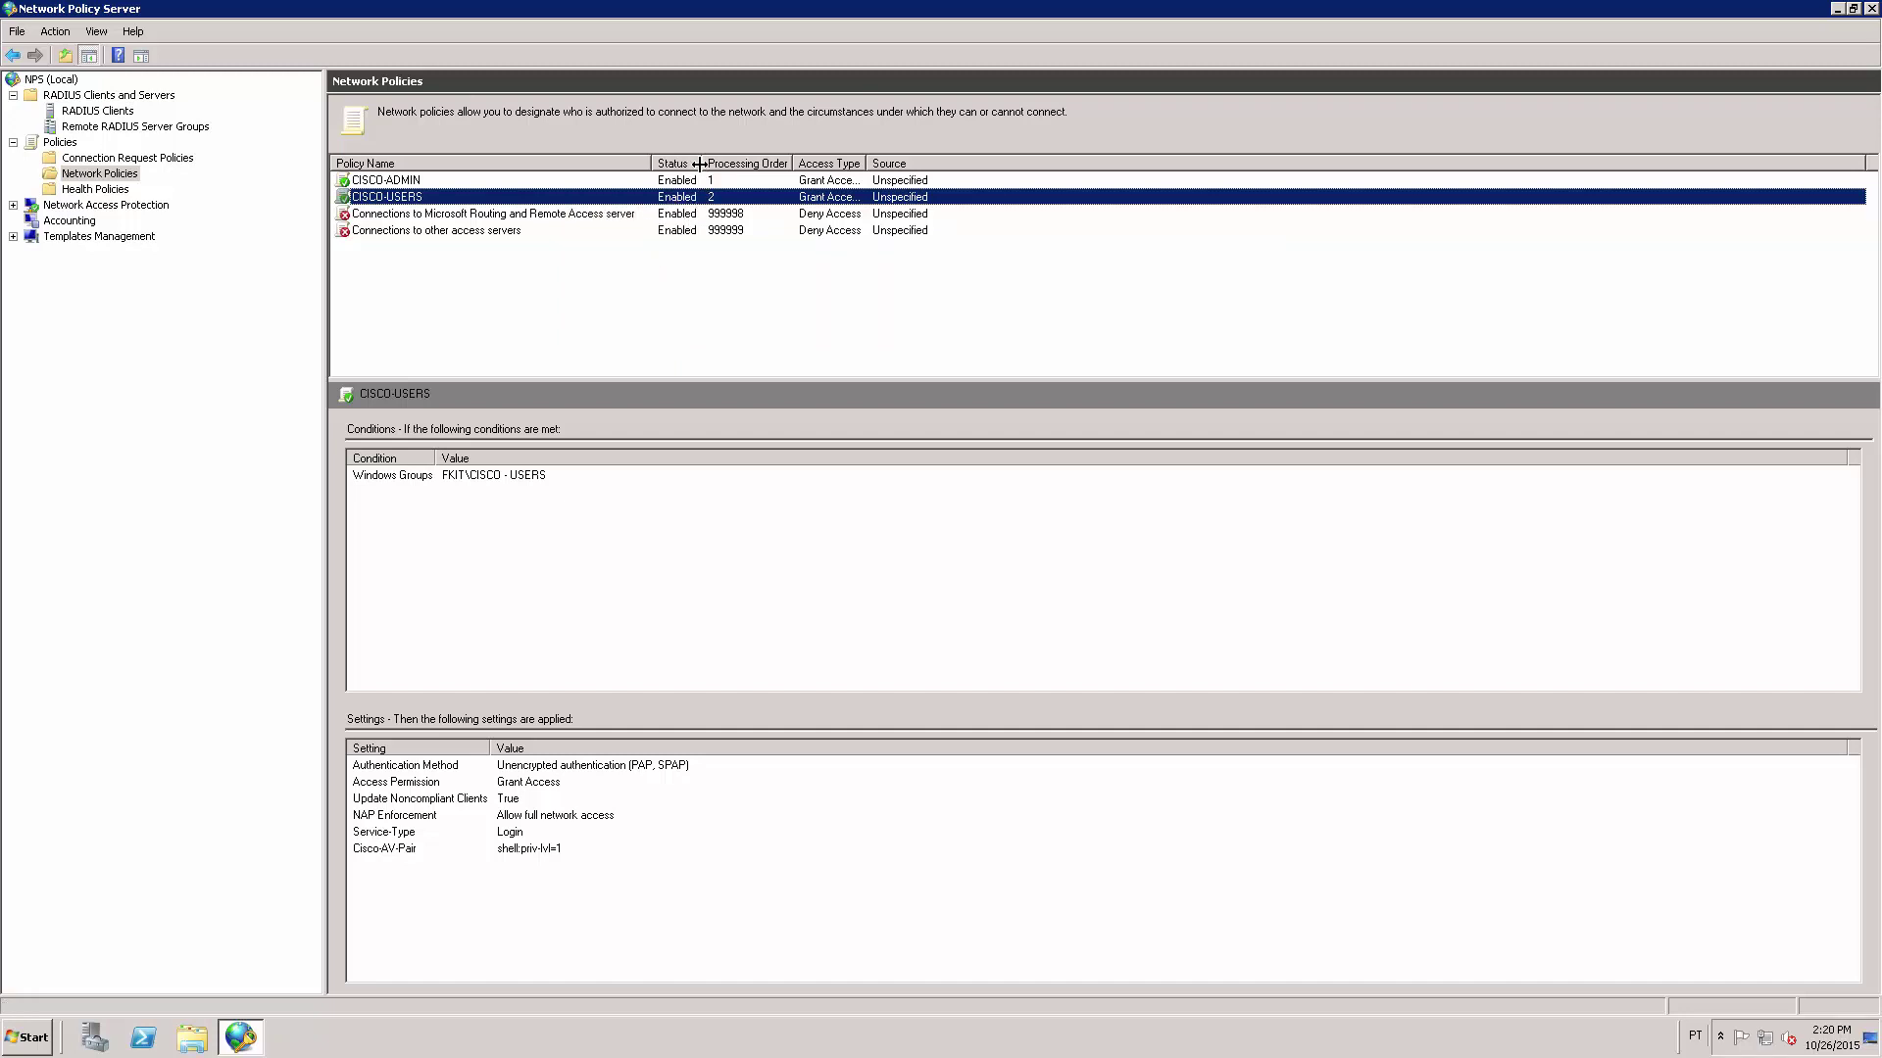
double_click(791, 163)
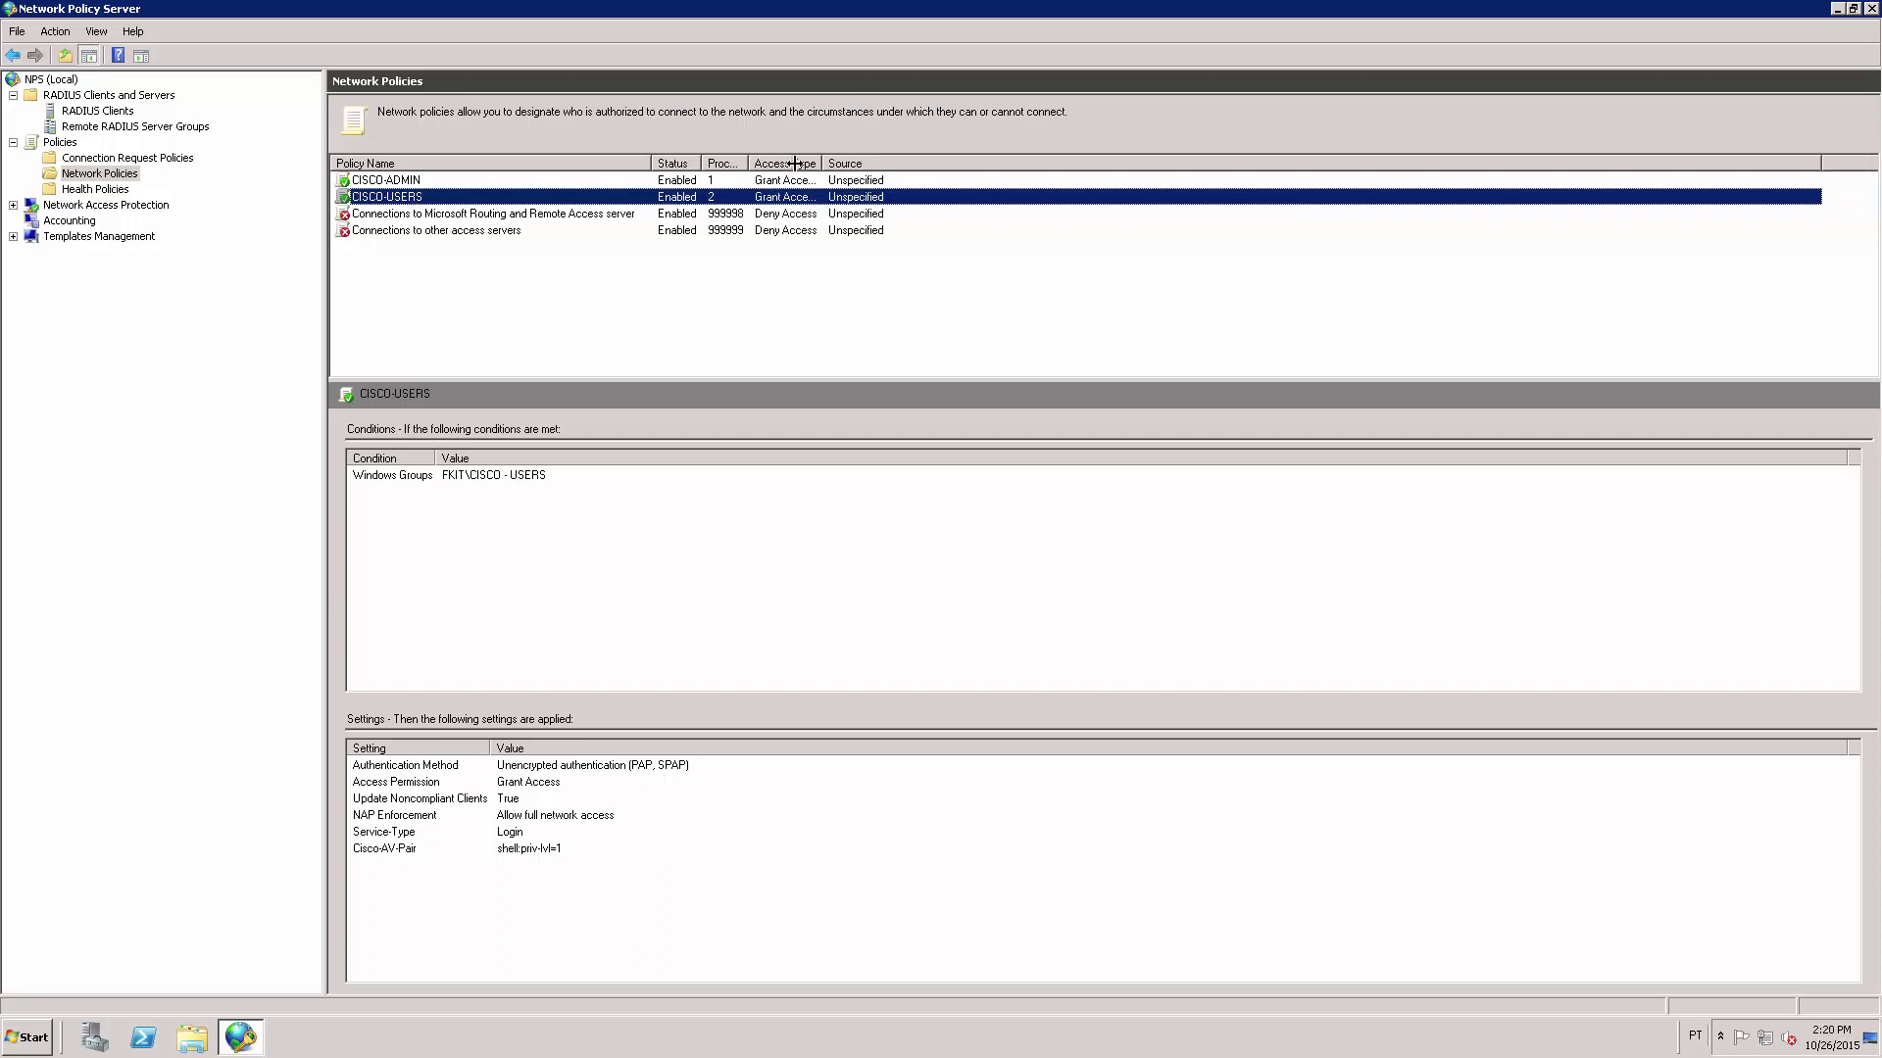
left_click(581, 181)
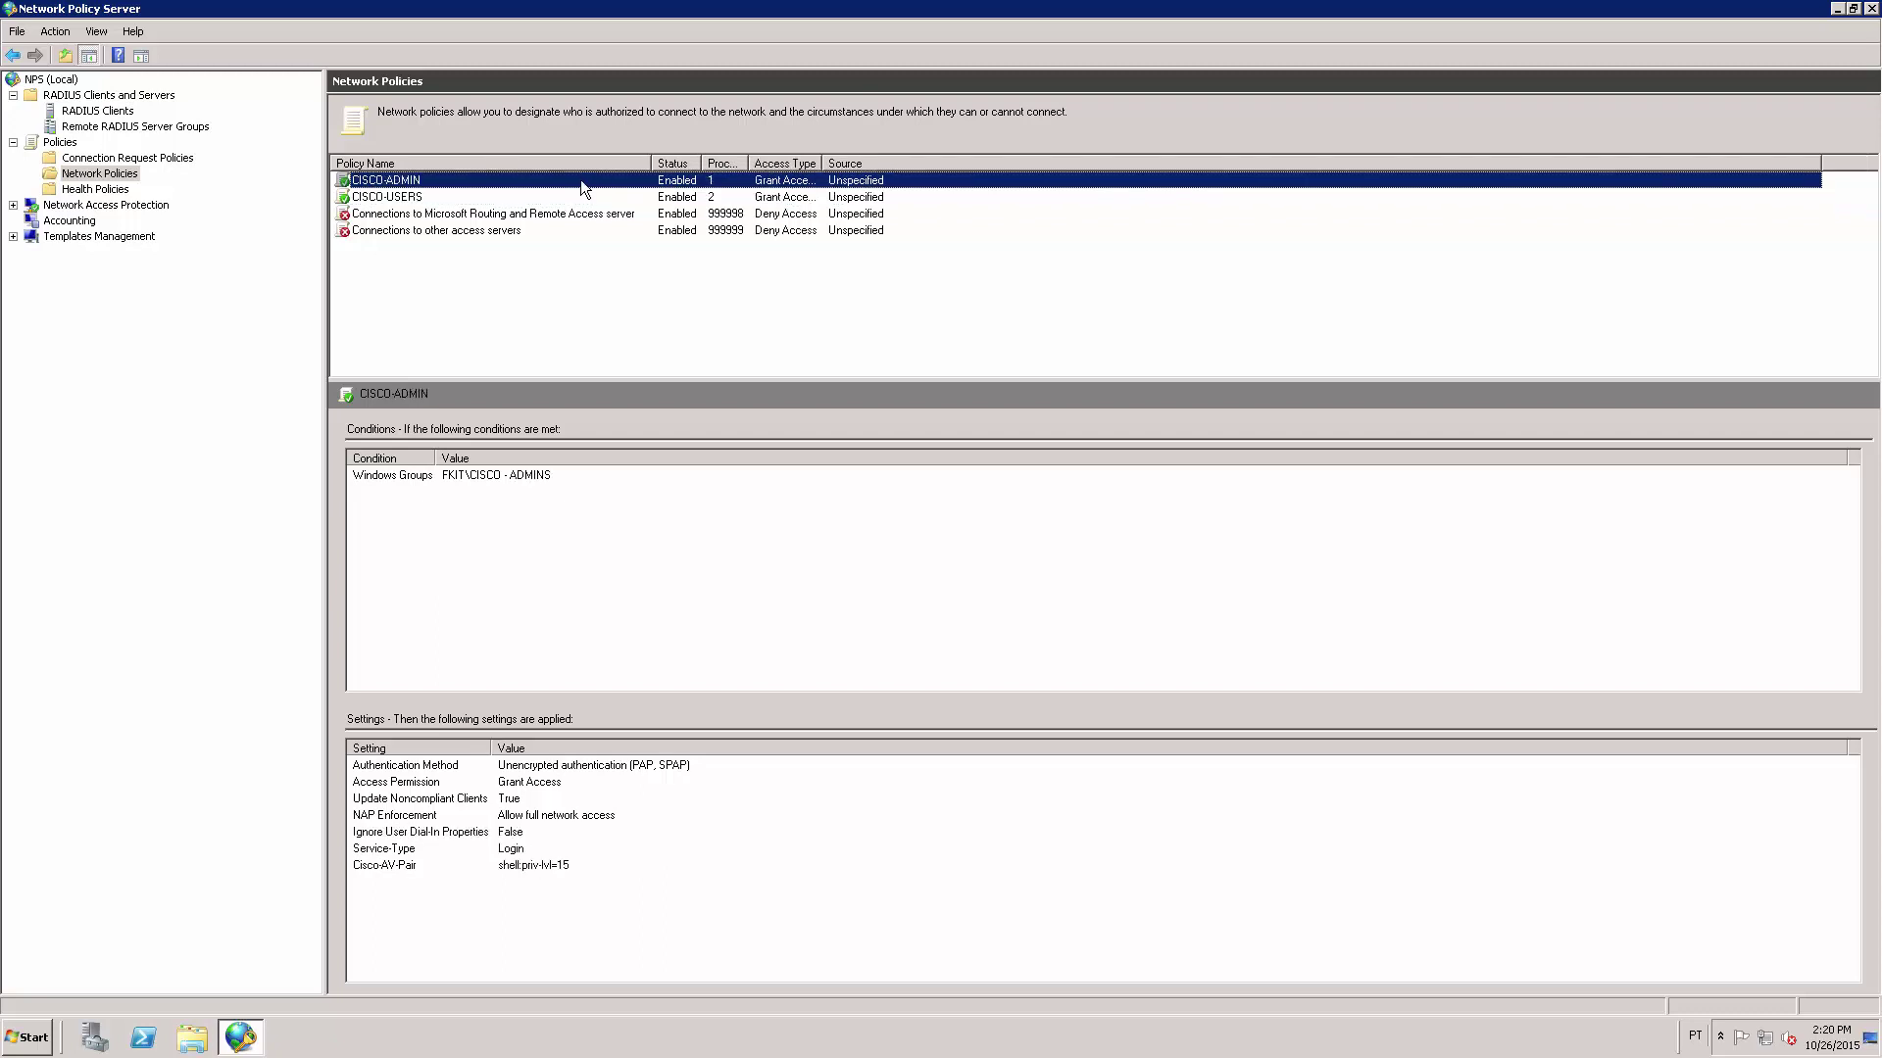
left_click(580, 197)
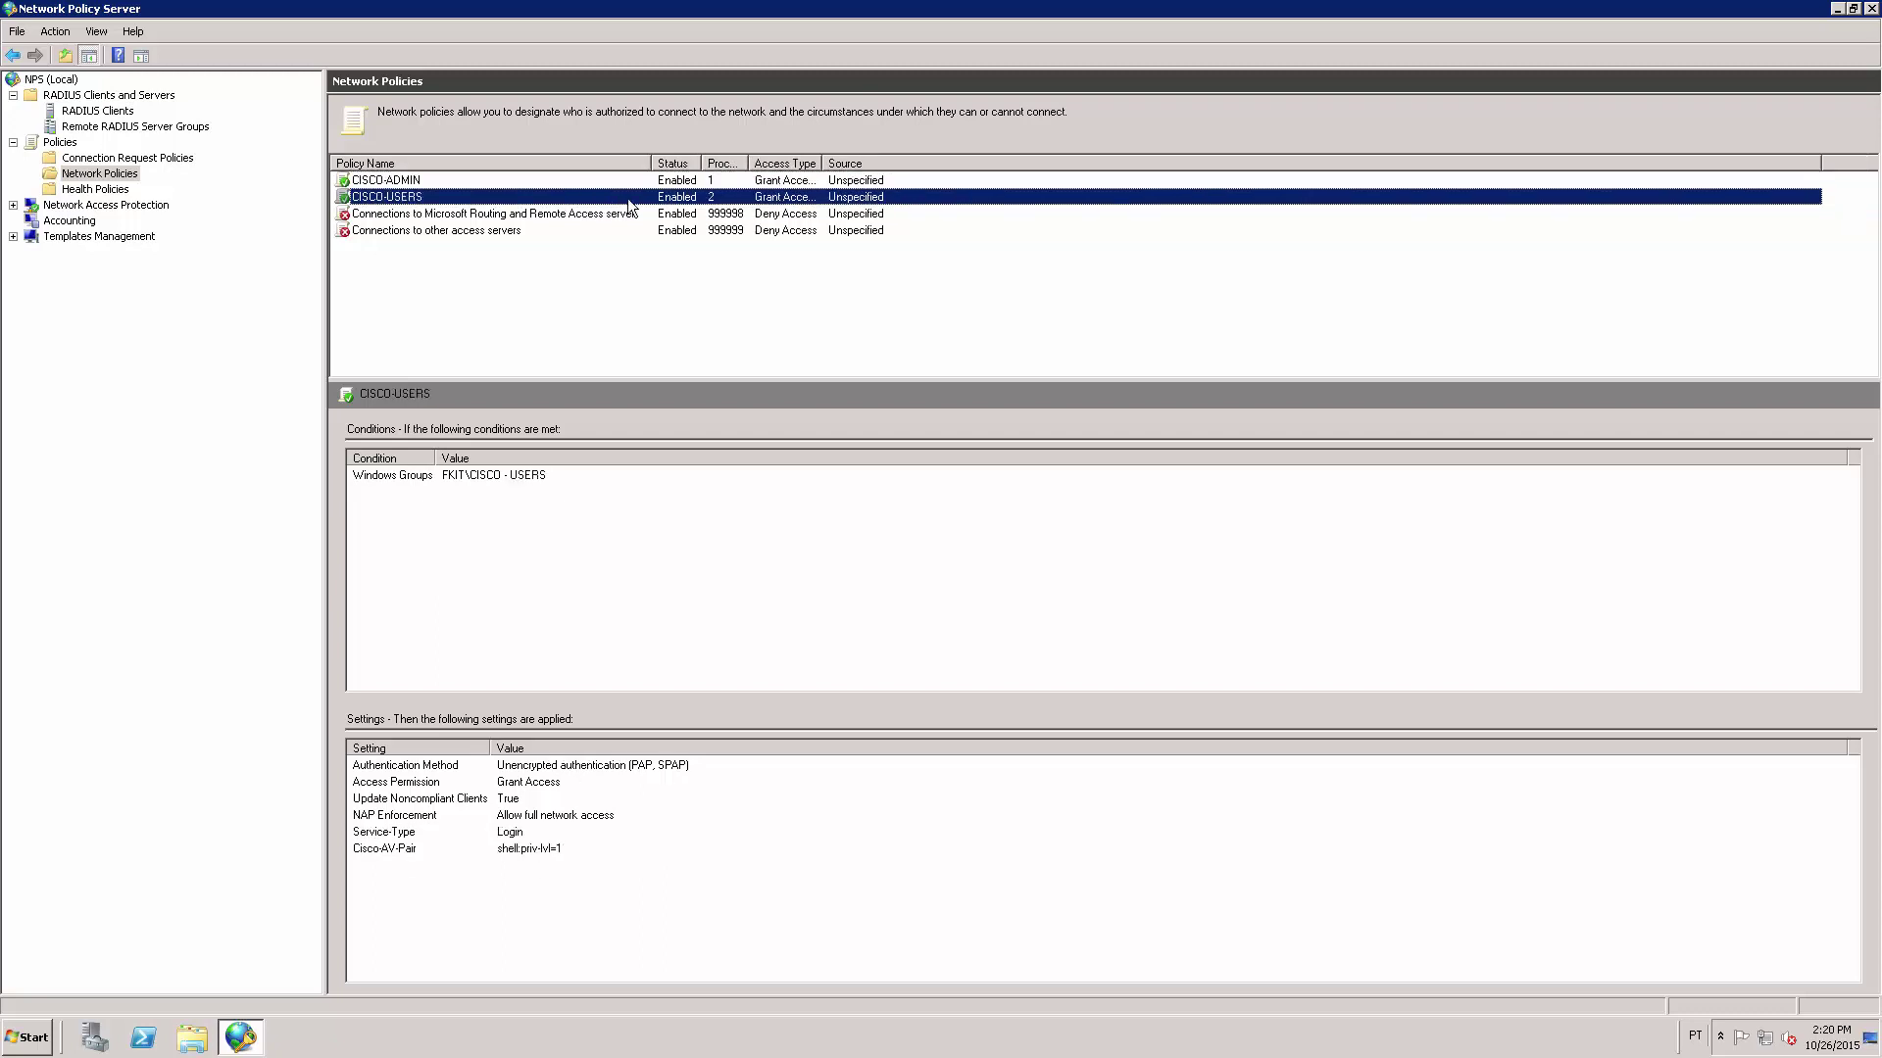
left_click(706, 180)
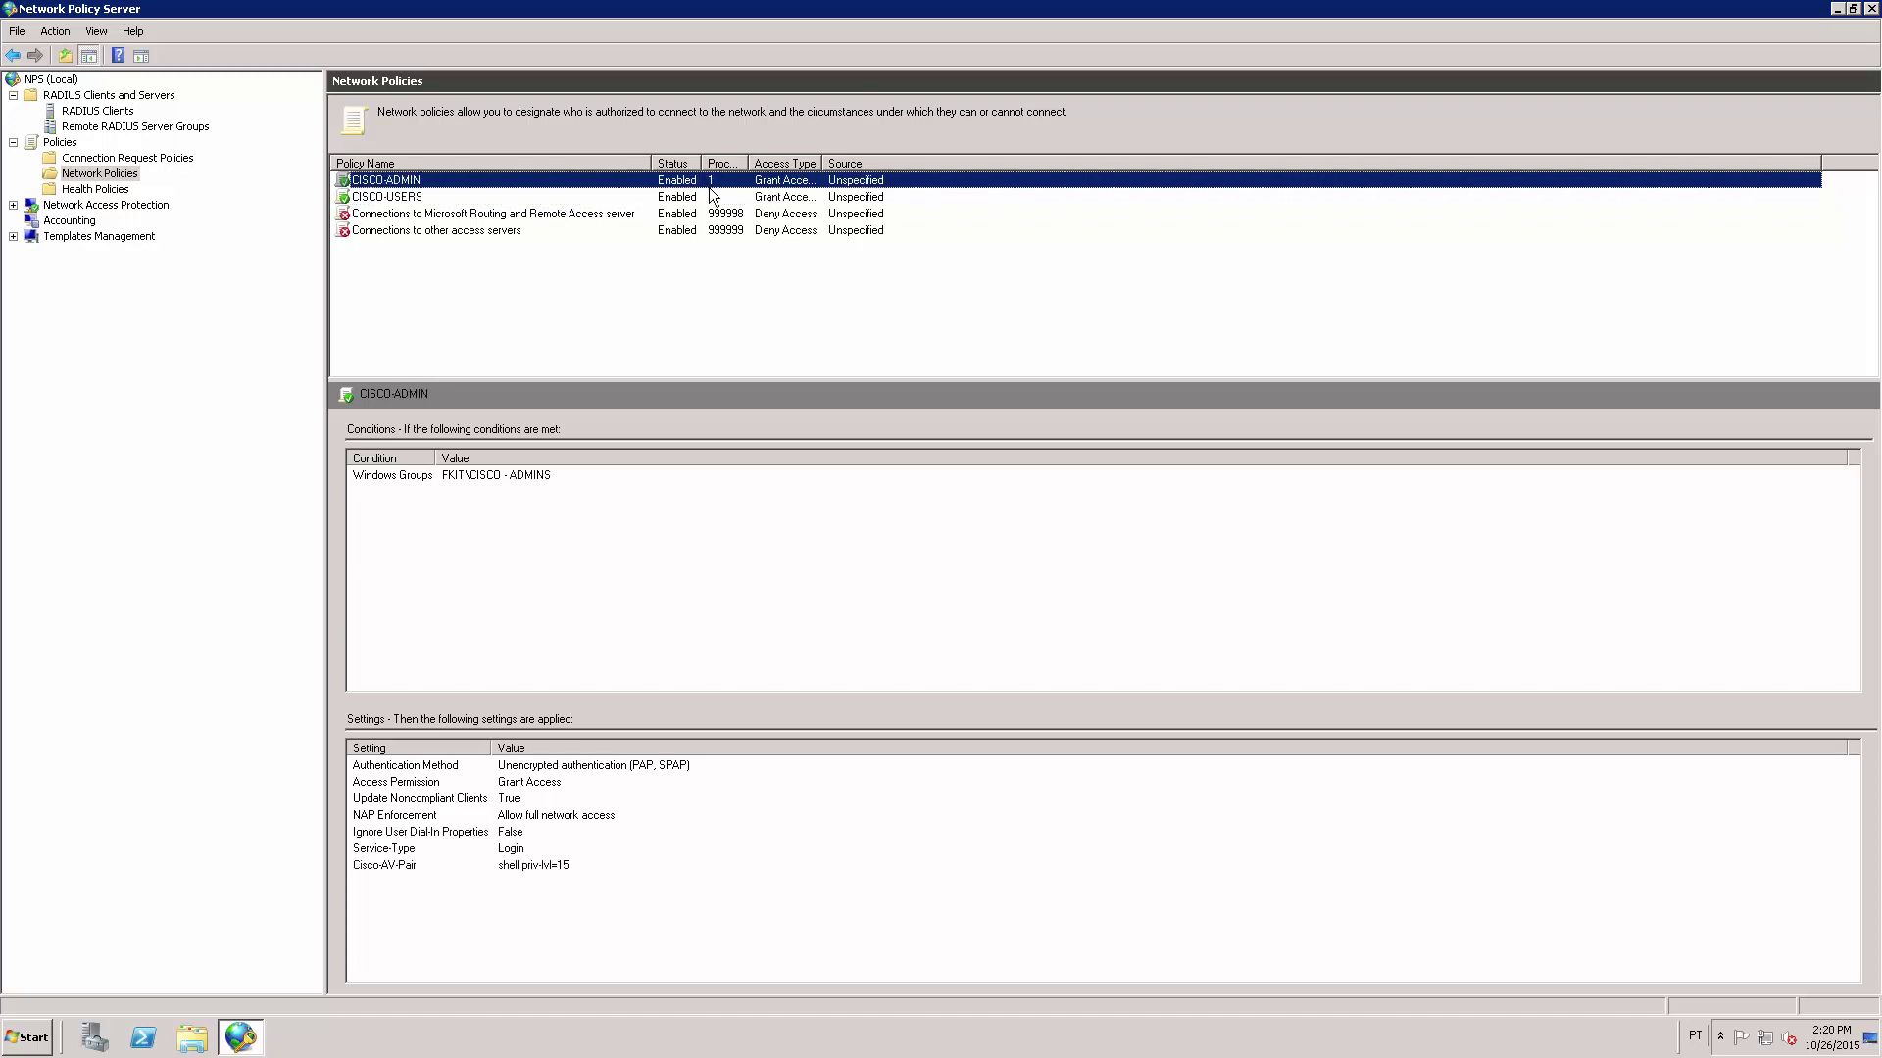
left_click(712, 198)
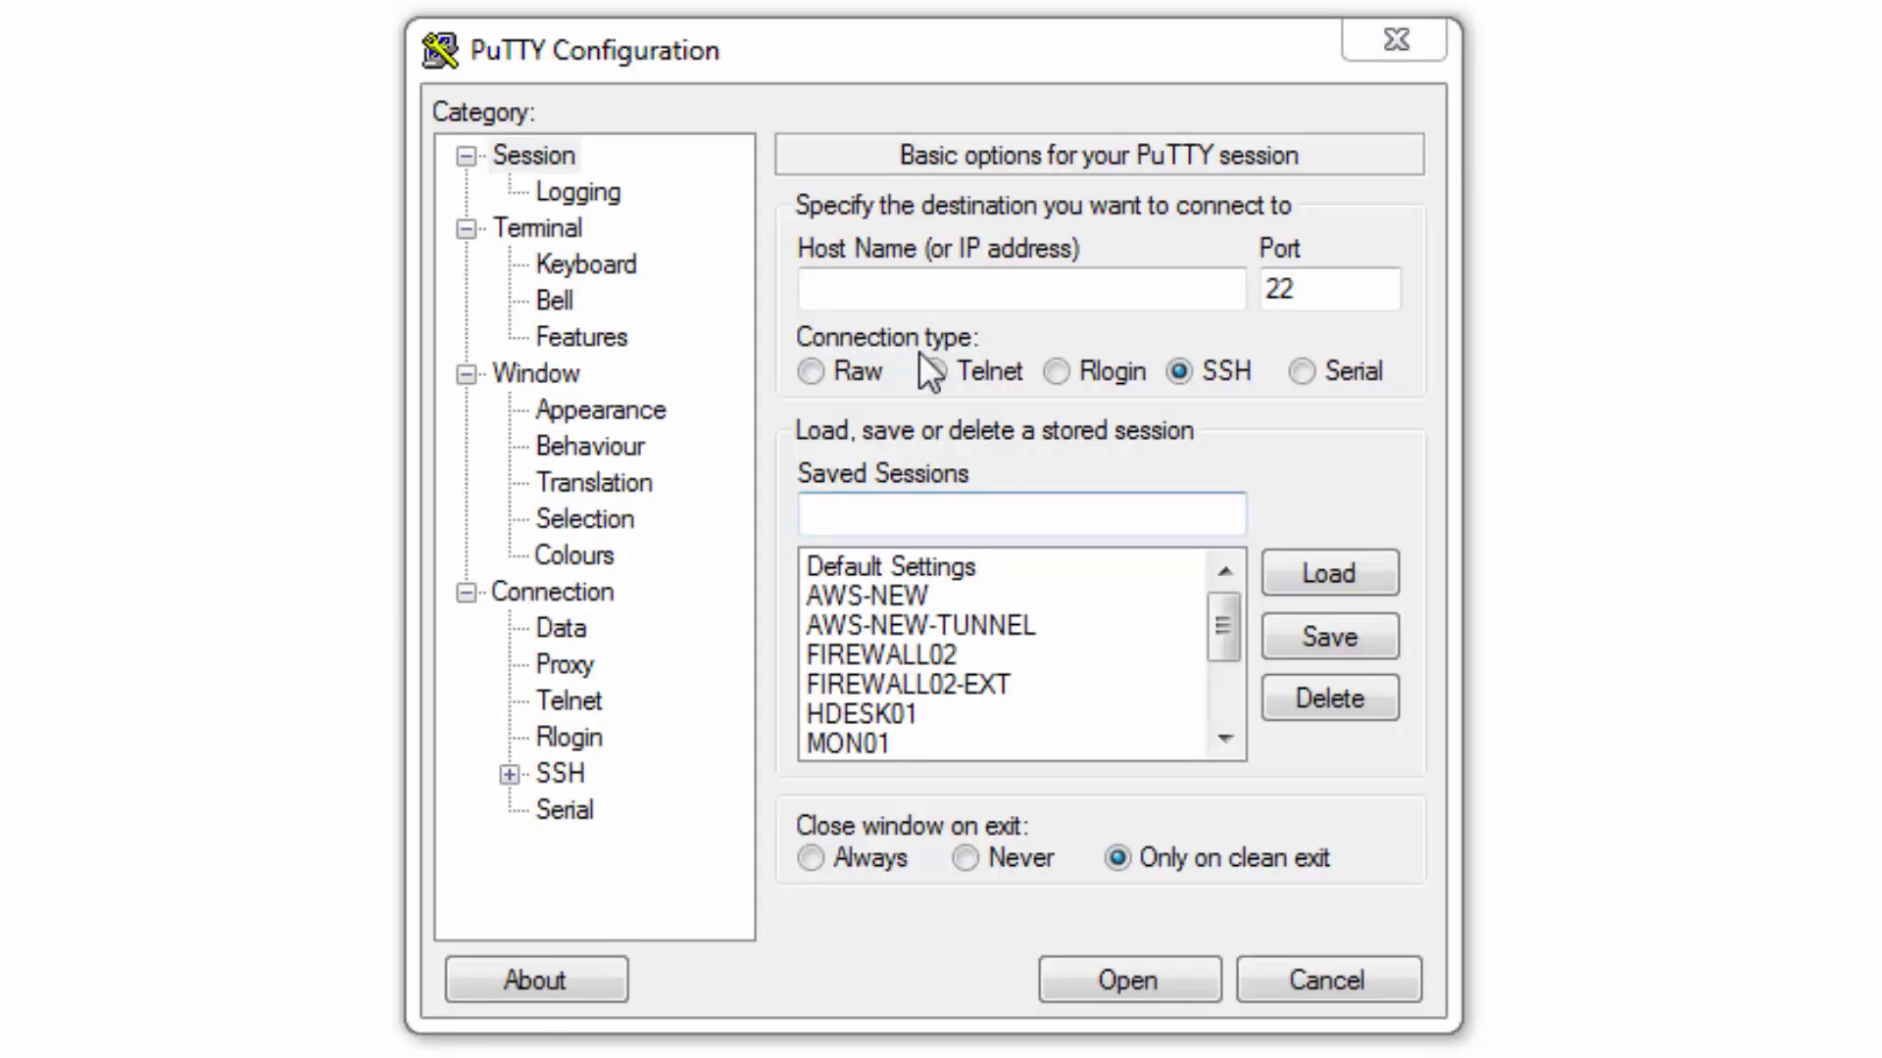
Open a Telnet session to the switch at 192.168.3.35 on port 23.
left_click(909, 294)
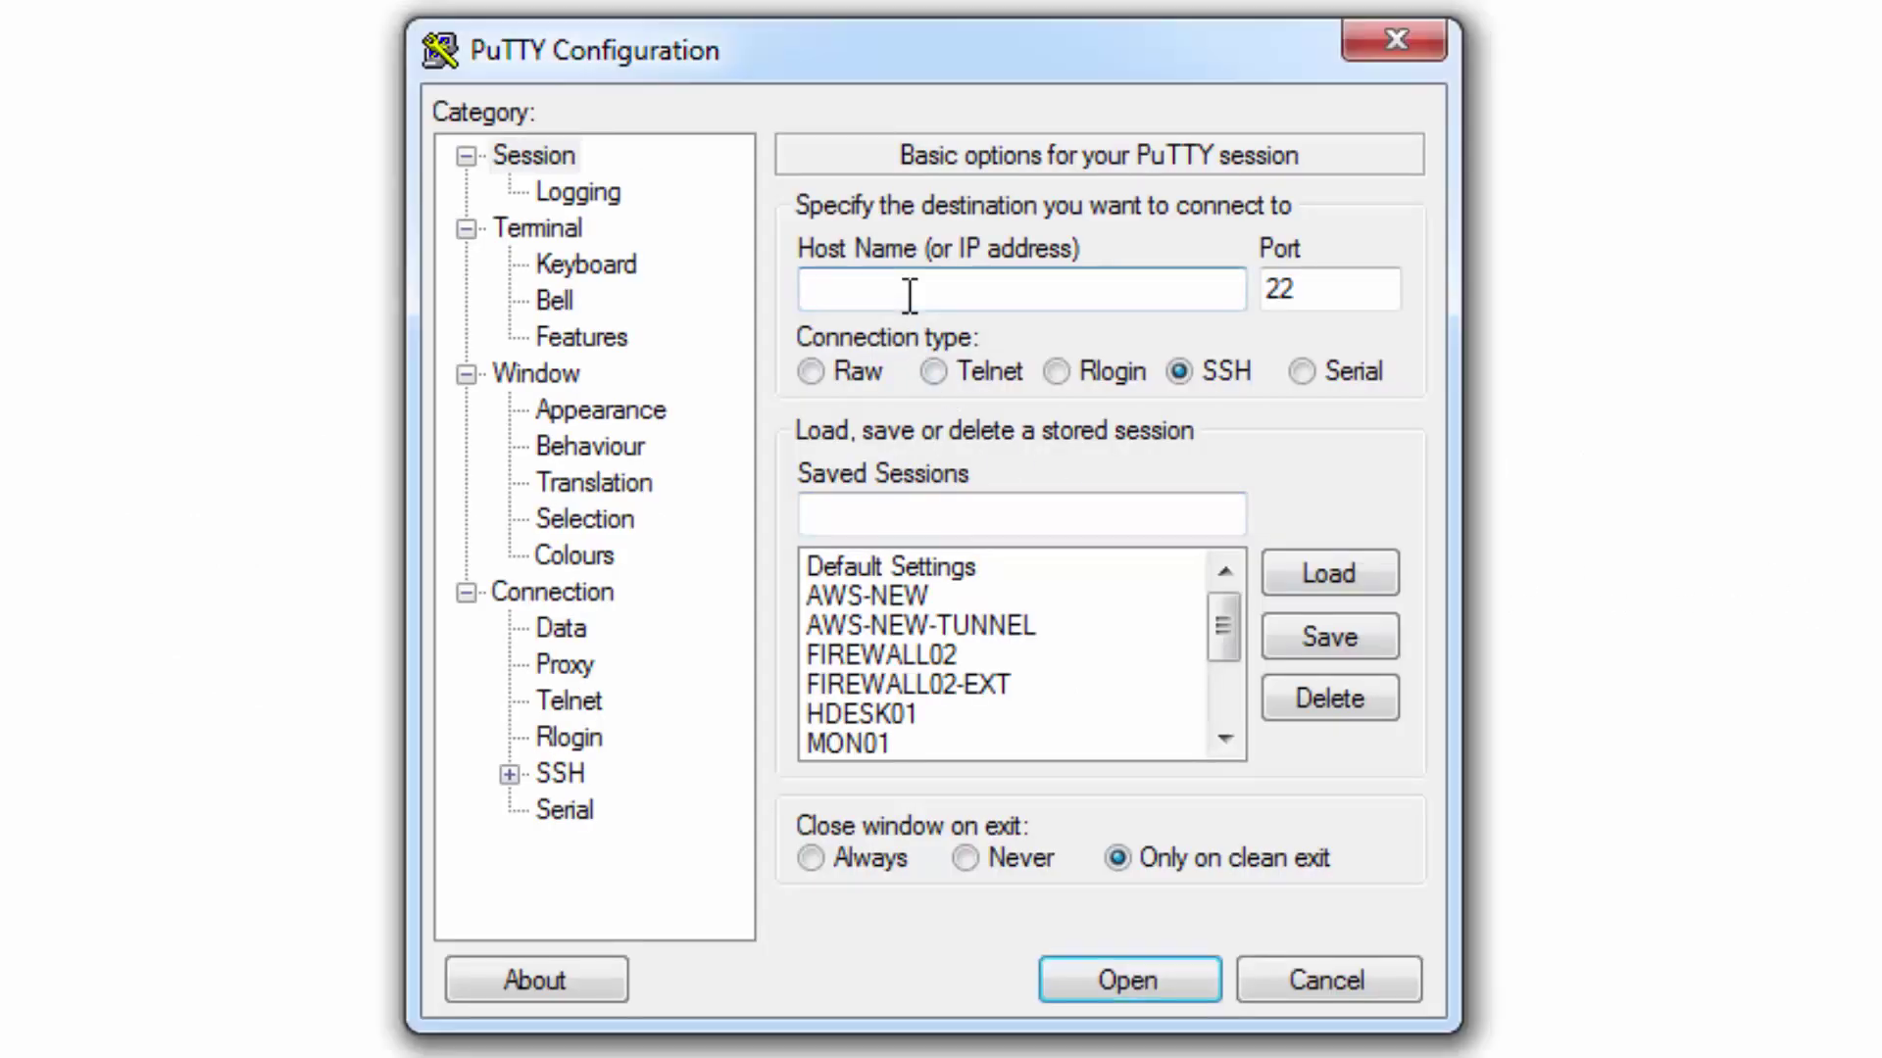
type("192.168.1.35")
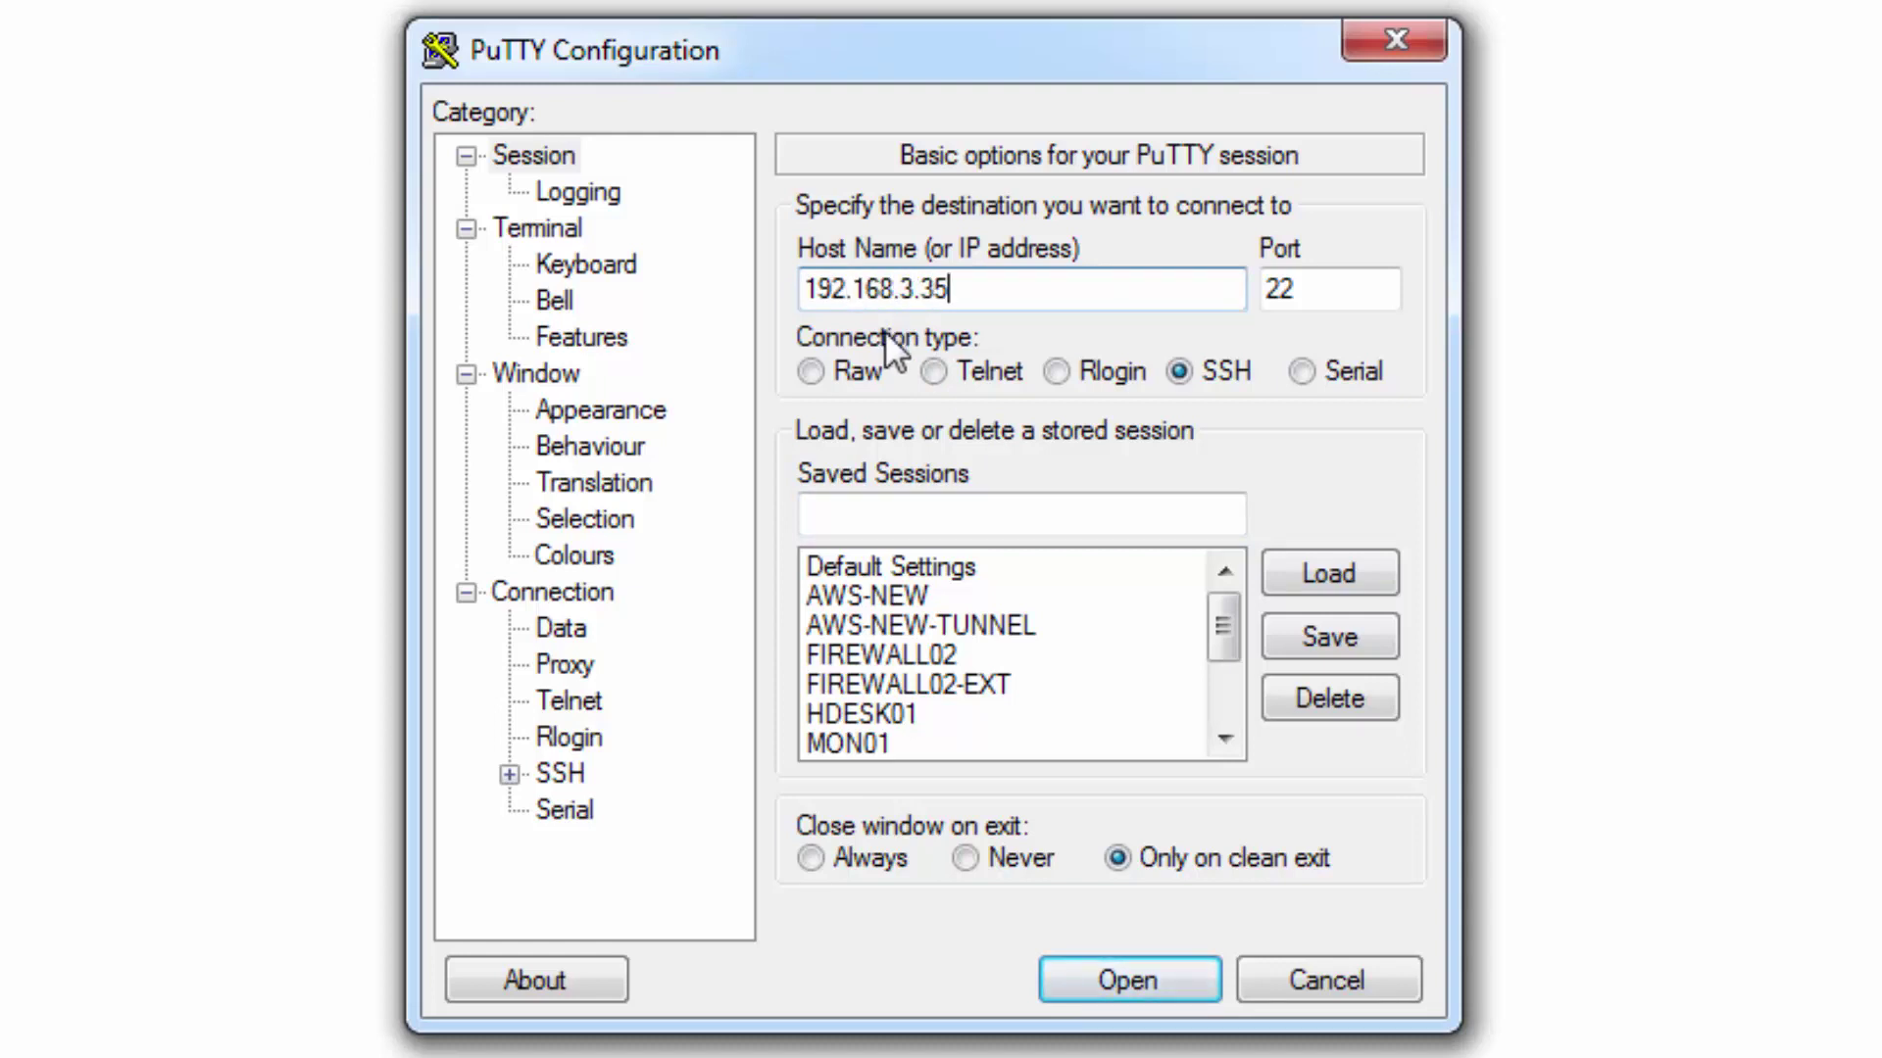
left_click(933, 371)
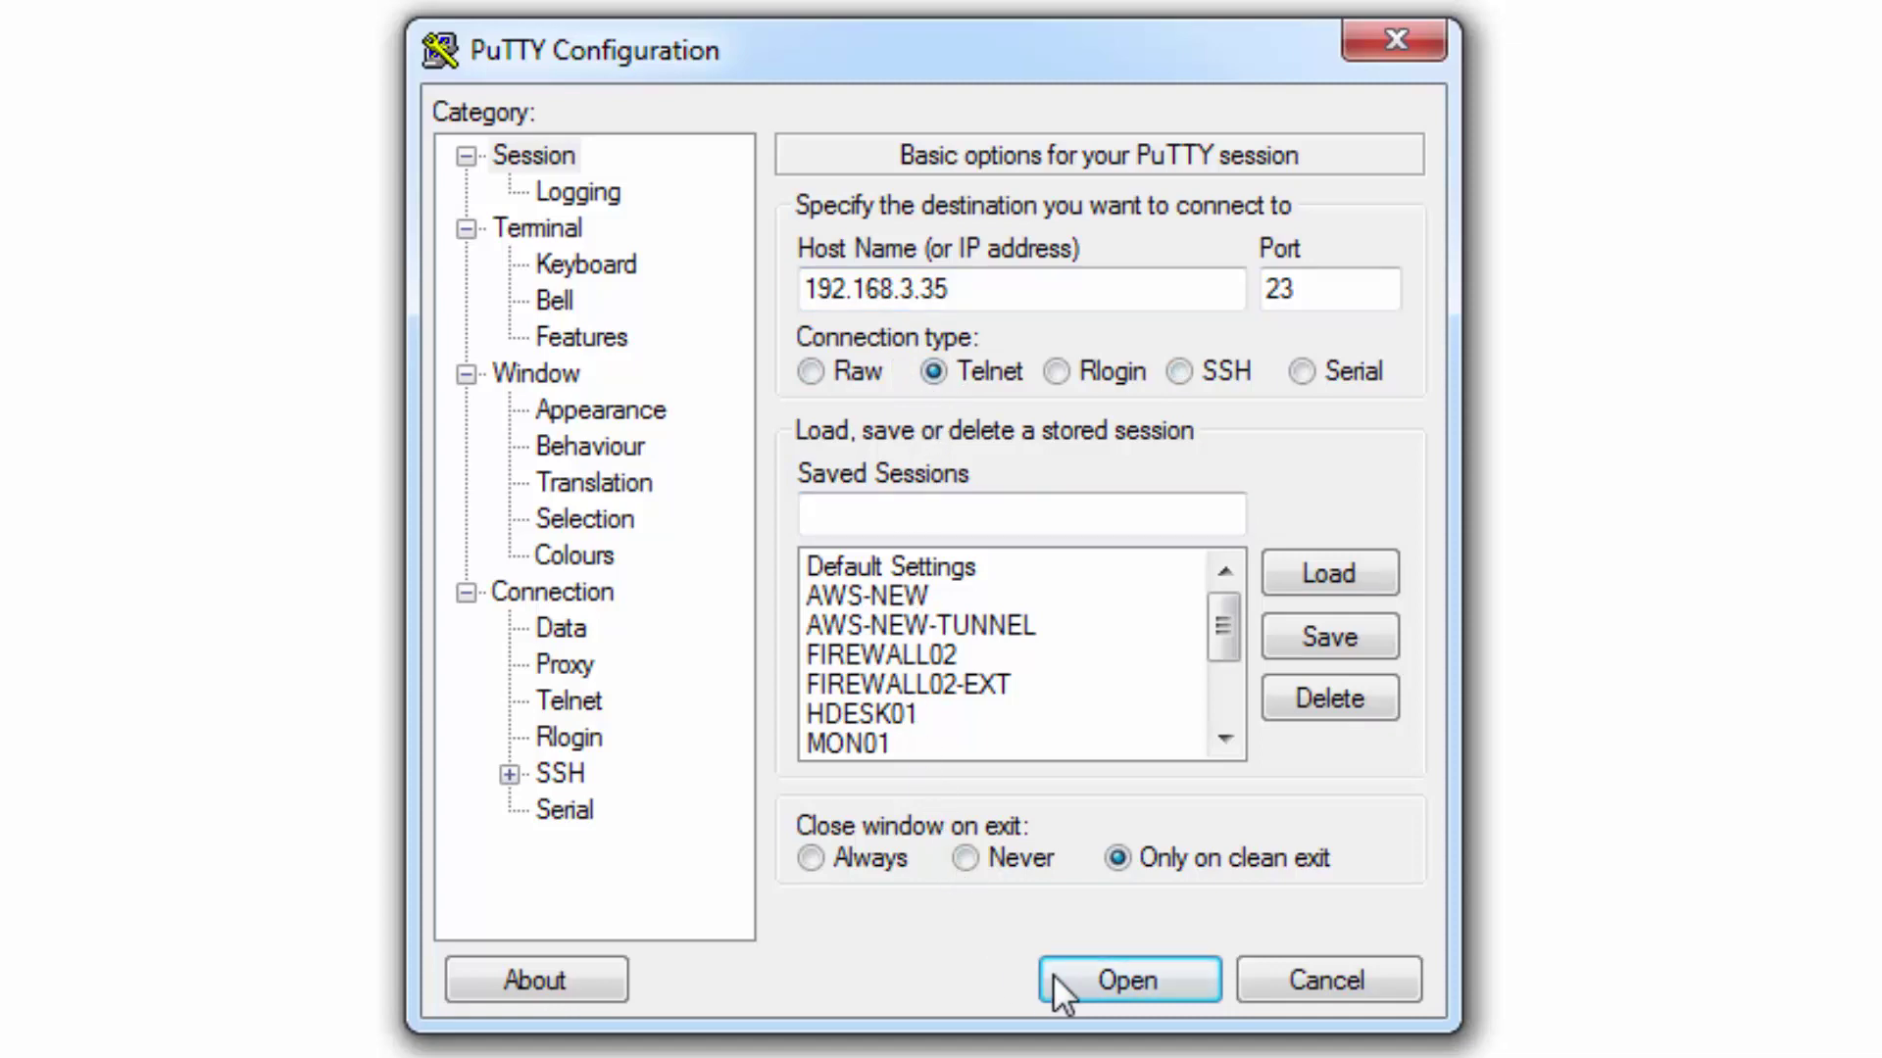
left_click(1132, 978)
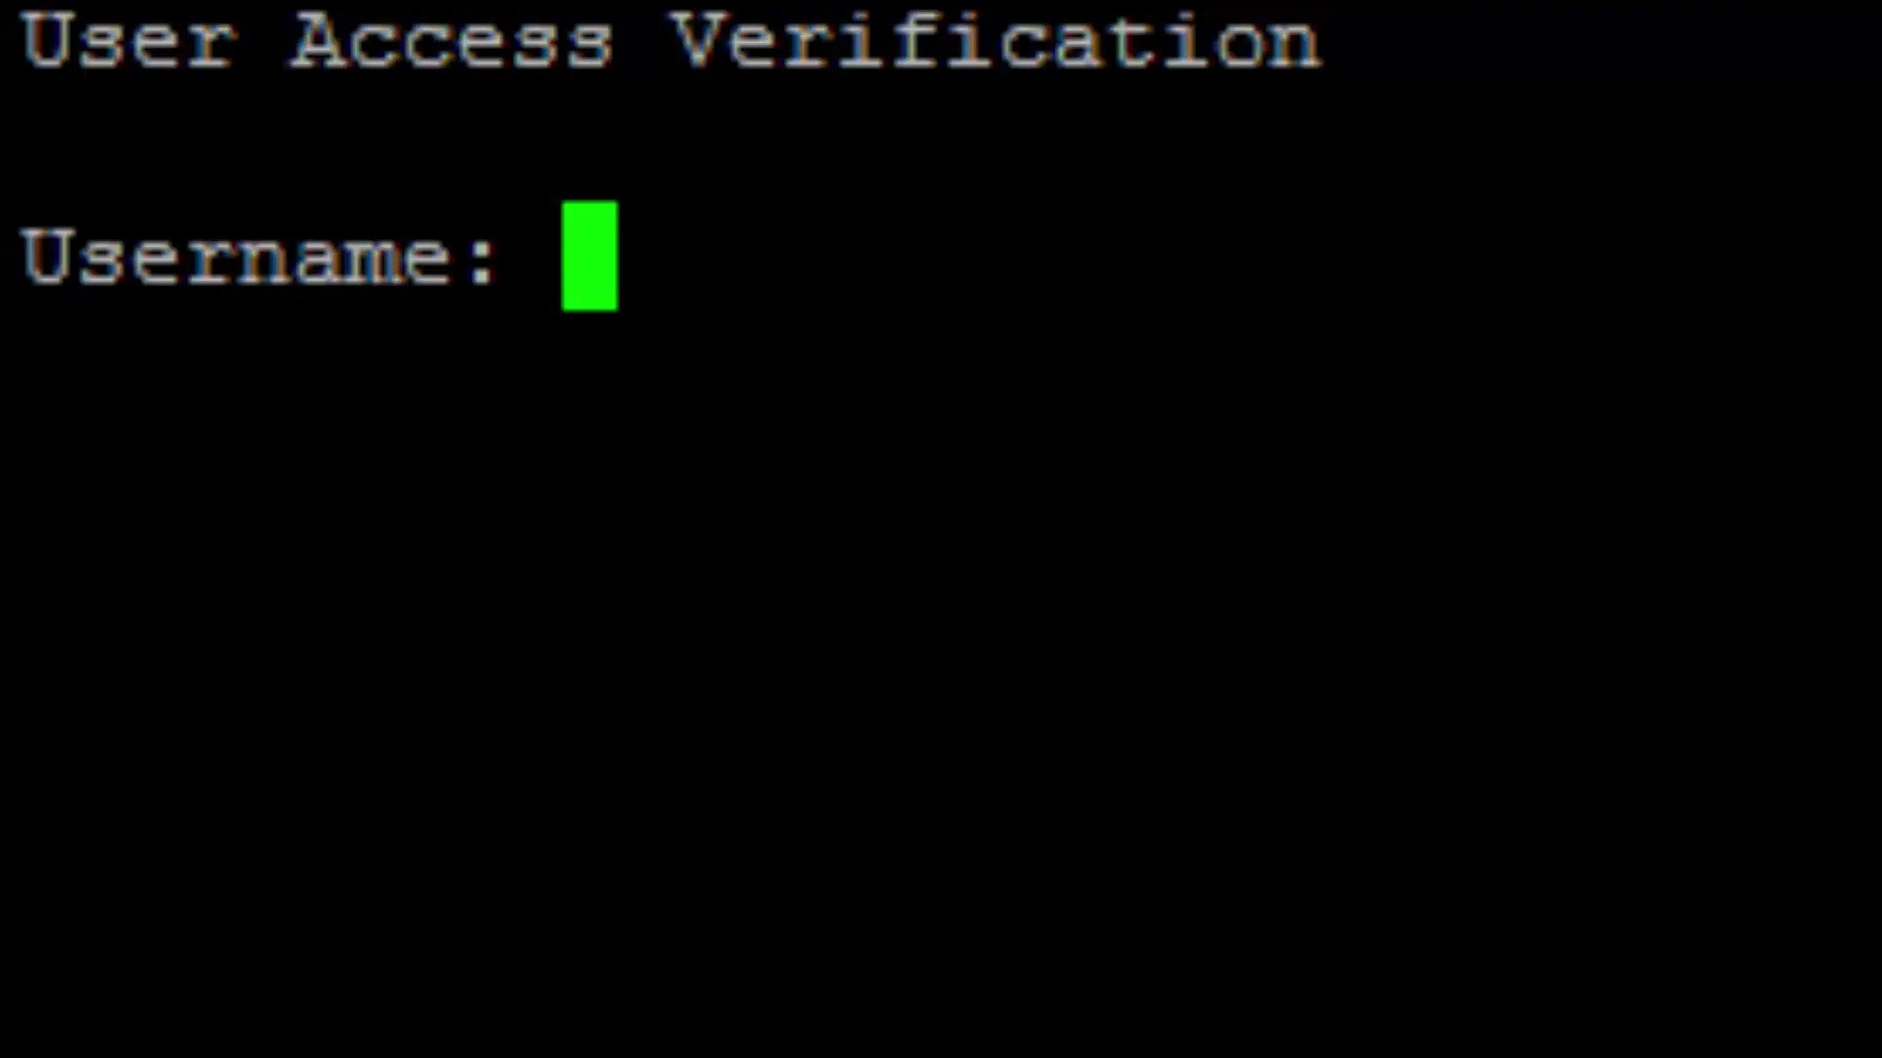
Log in to the switch's Telnet session with the administrative username and password.
type("cisco")
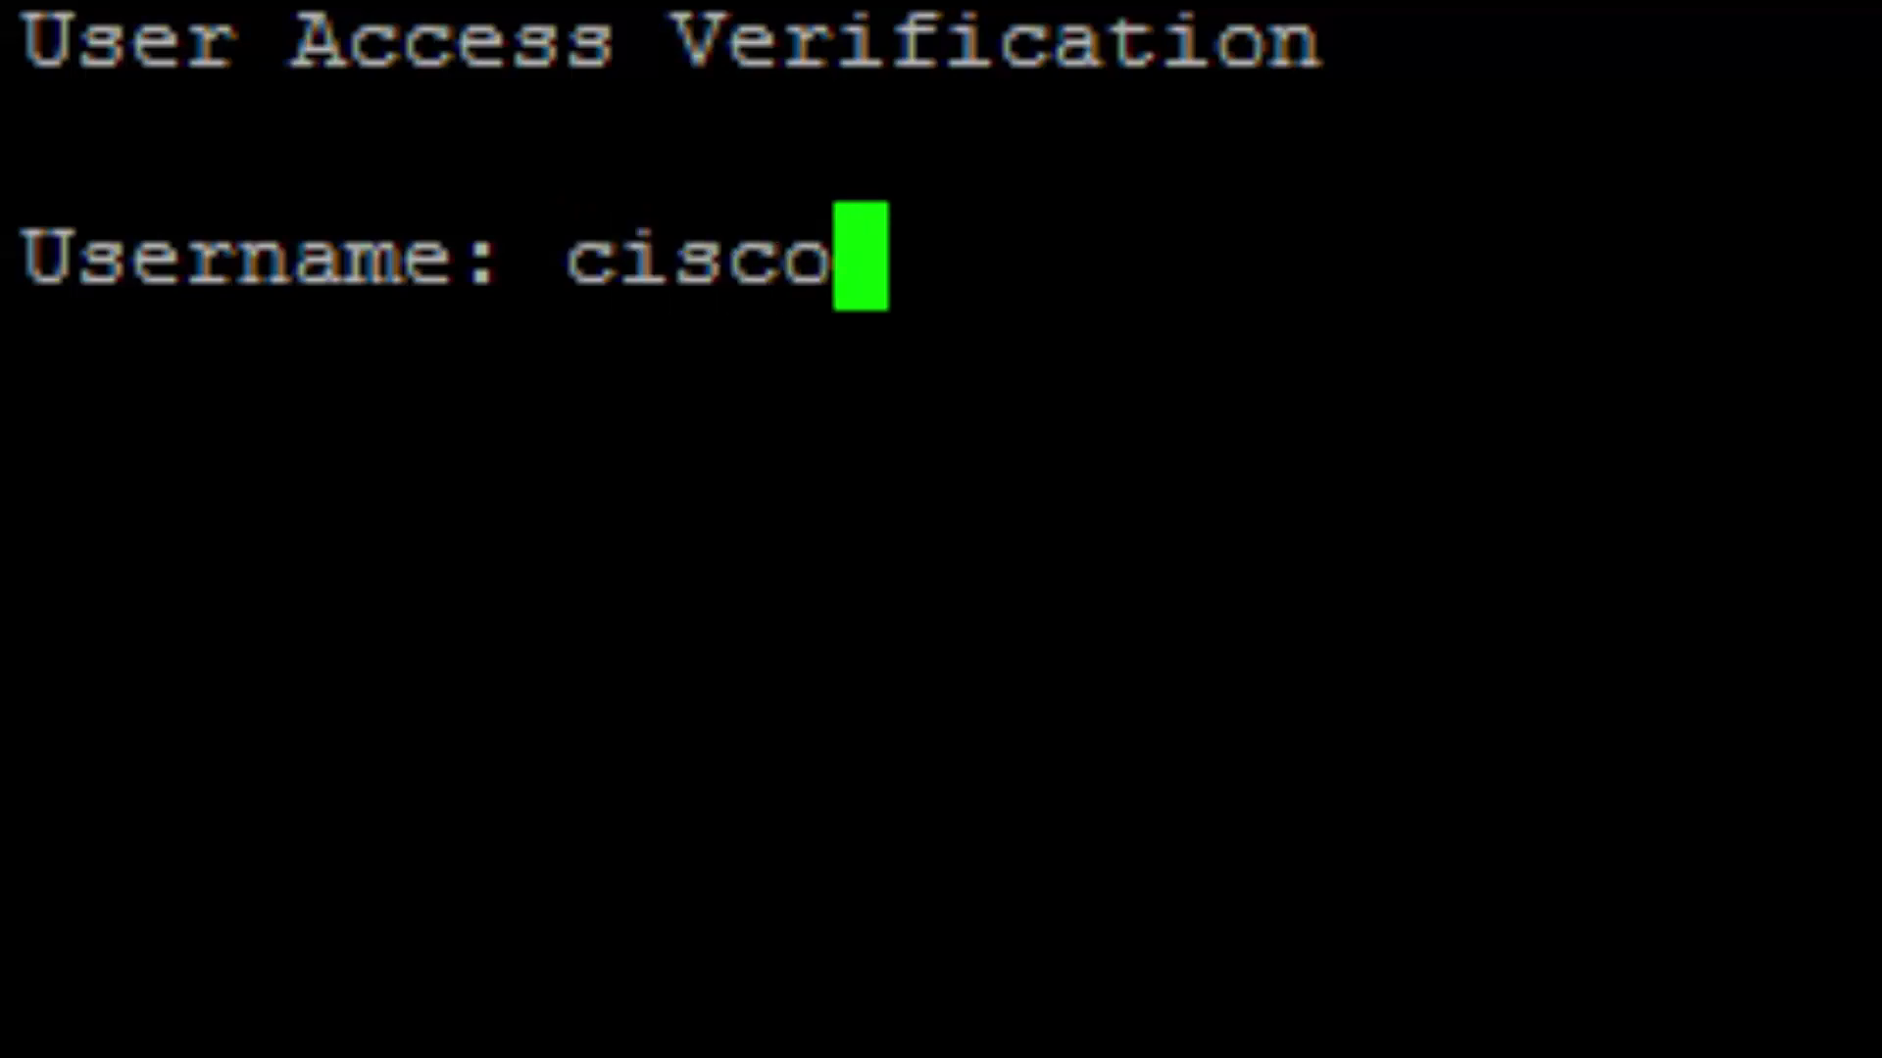
key("Return")
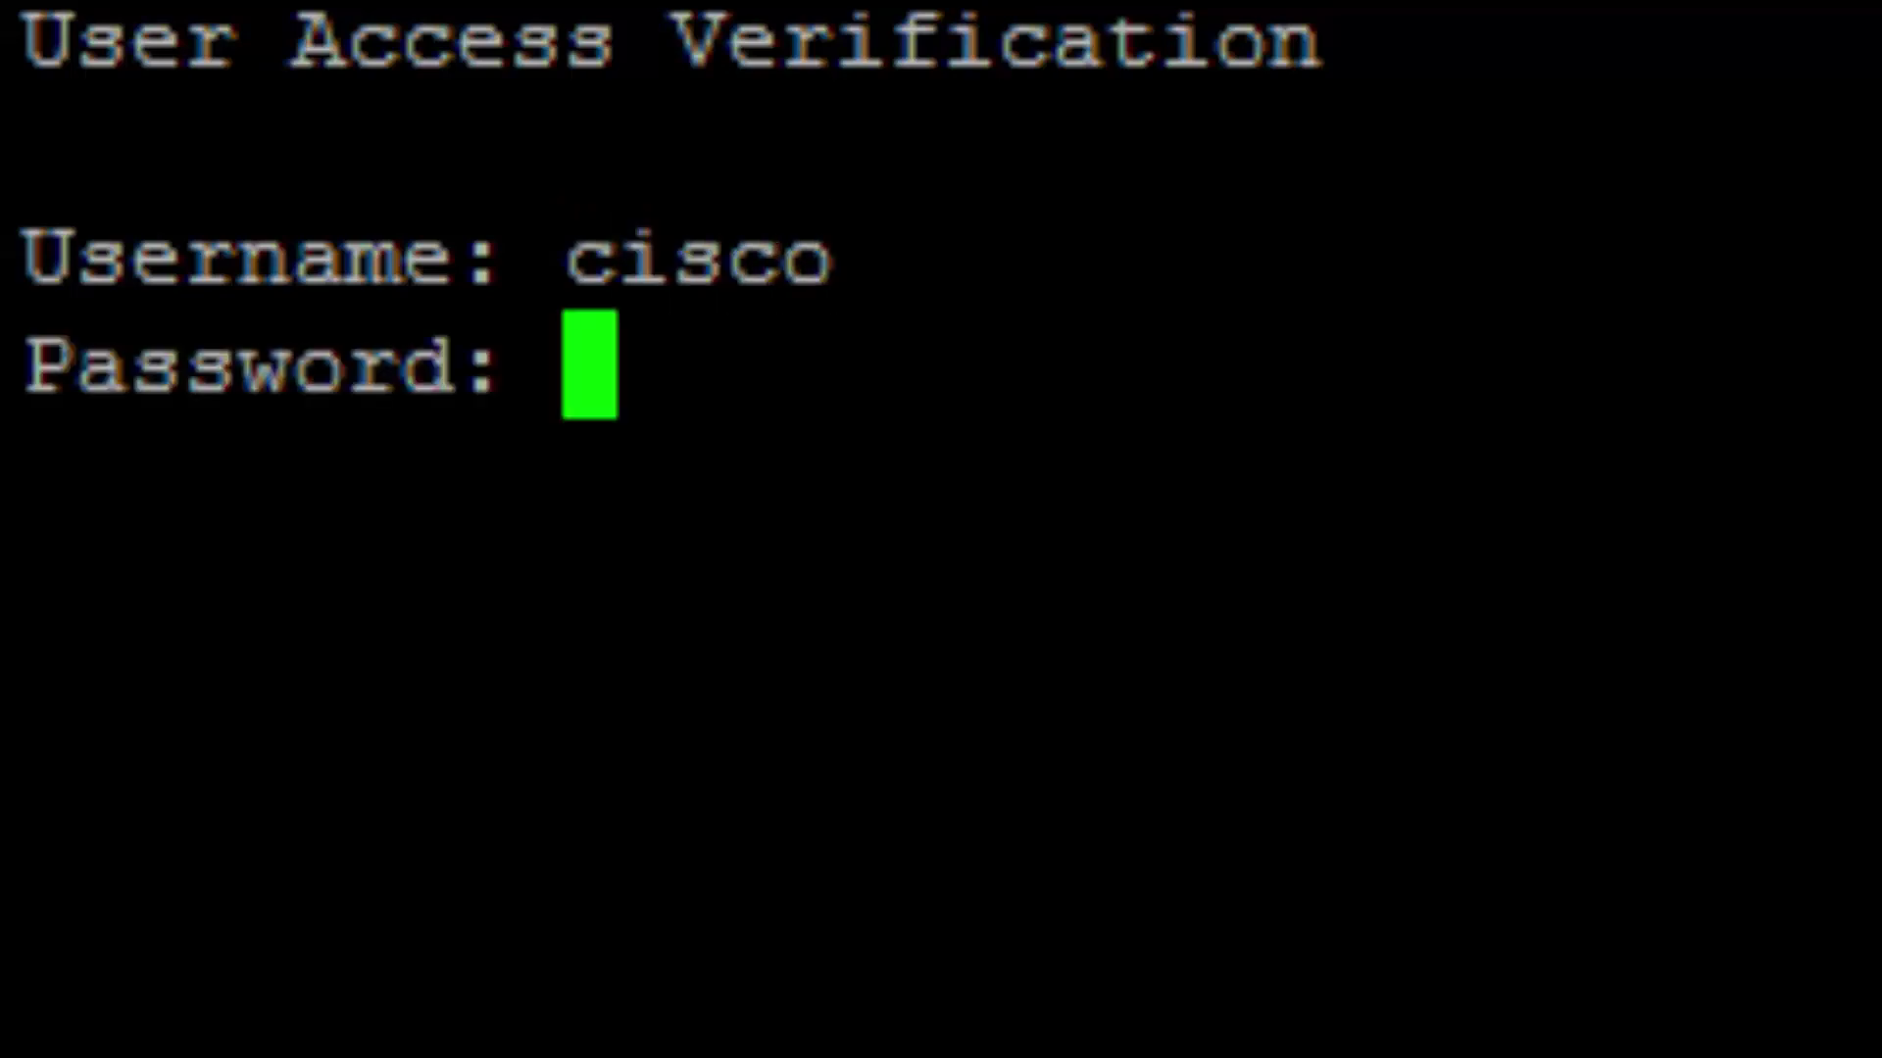
key("Return")
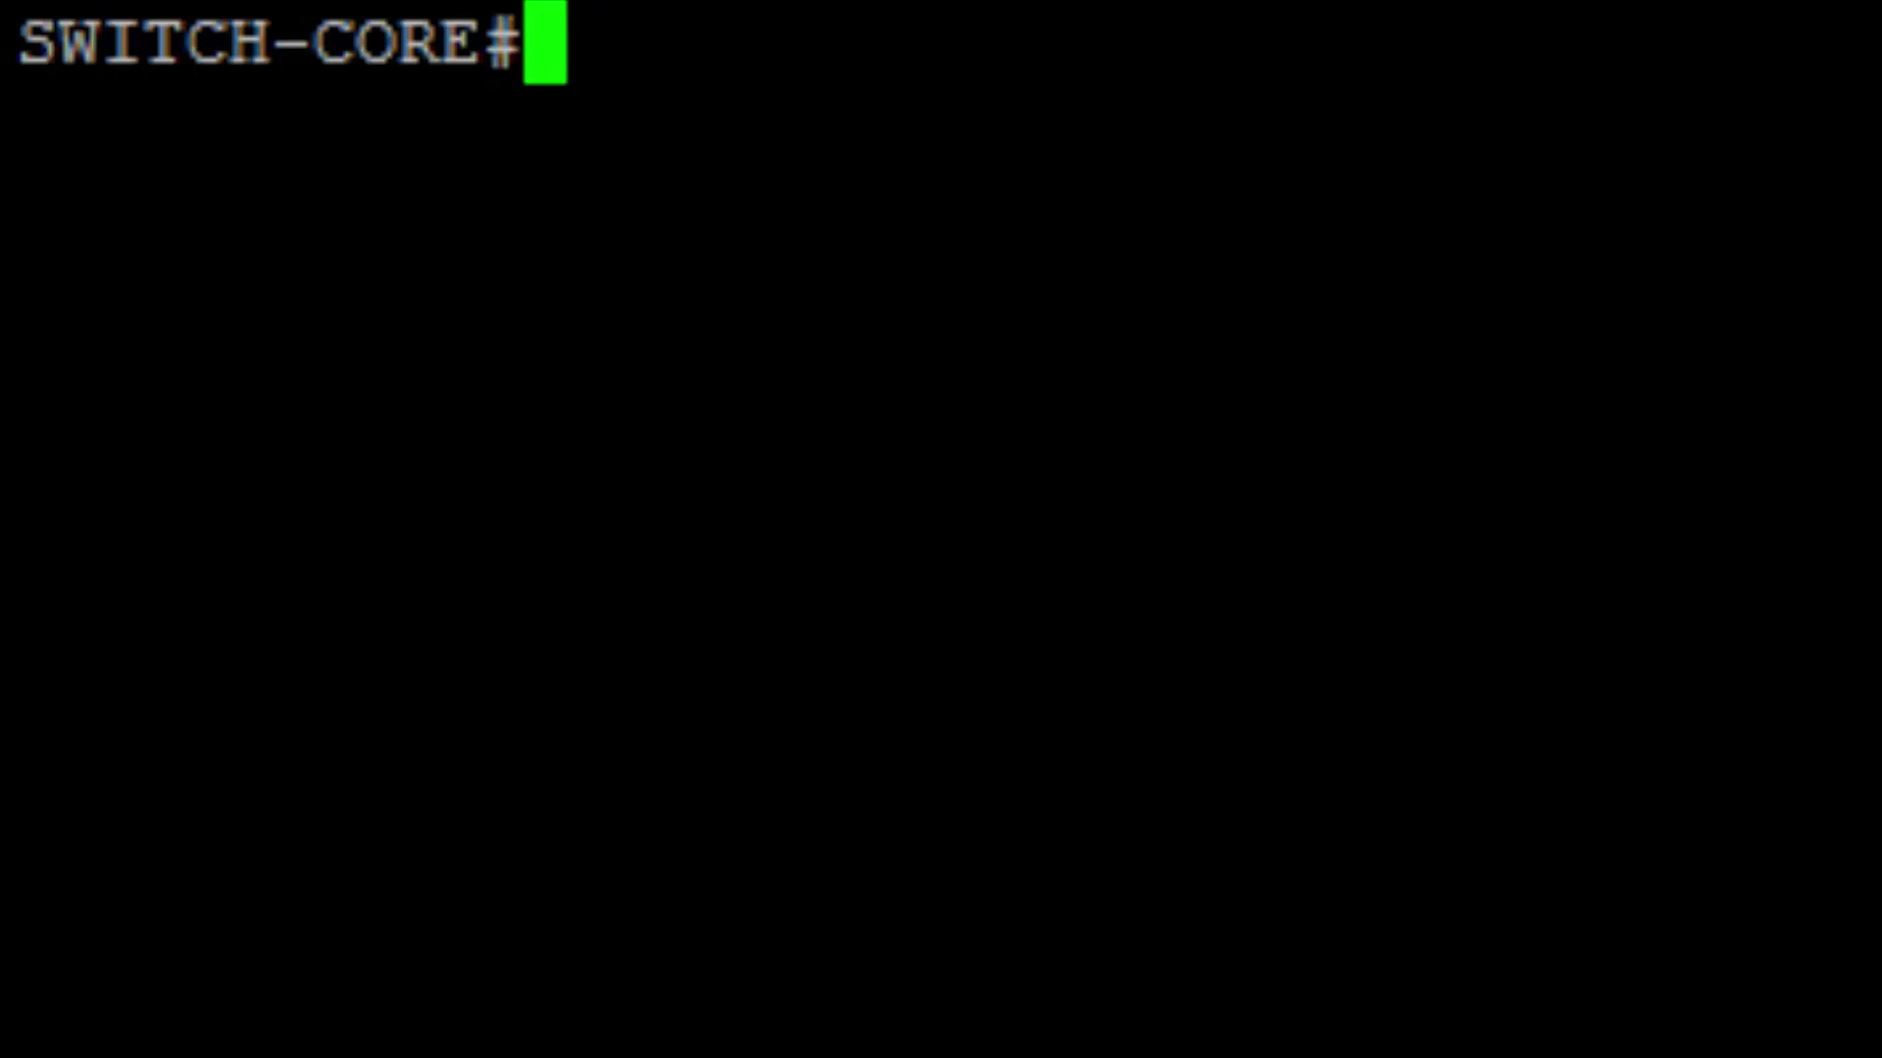
Run 'enable' and 'configure terminal' to put SWITCH-CORE in global configuration mode.
type("enable")
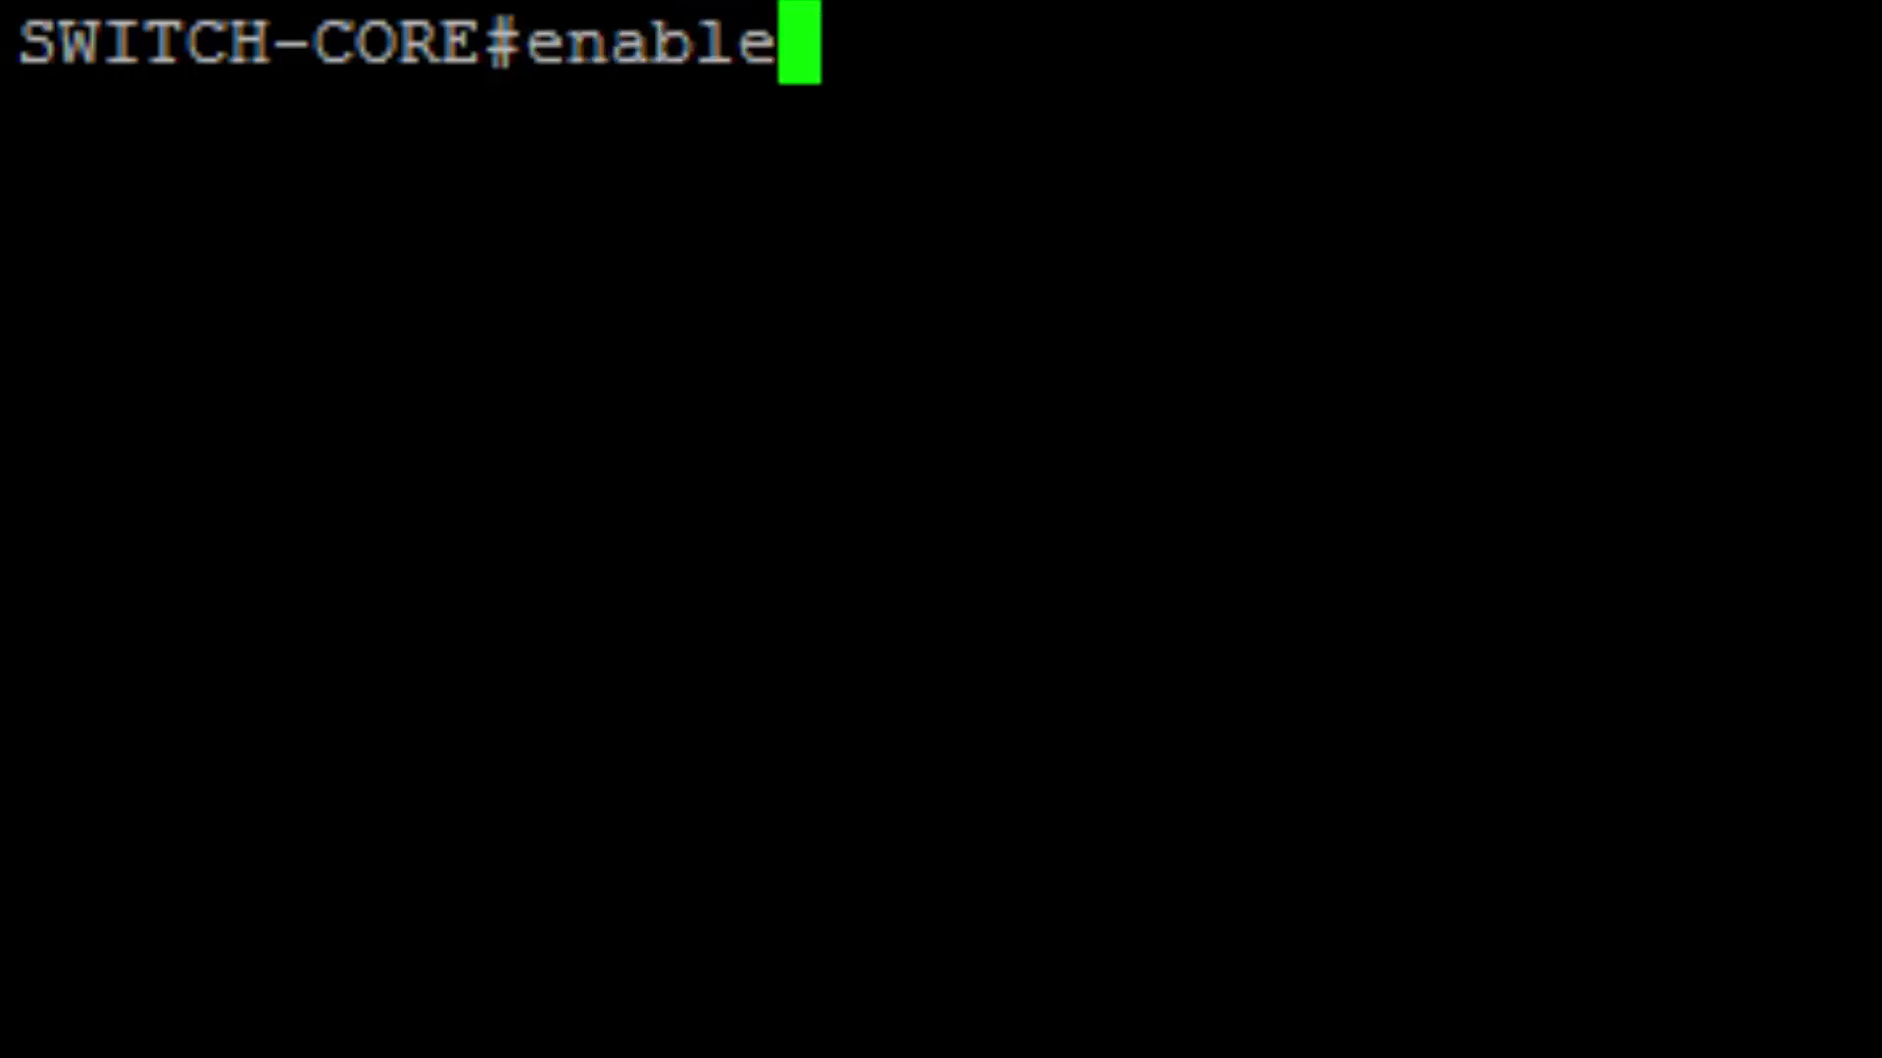
key("Return")
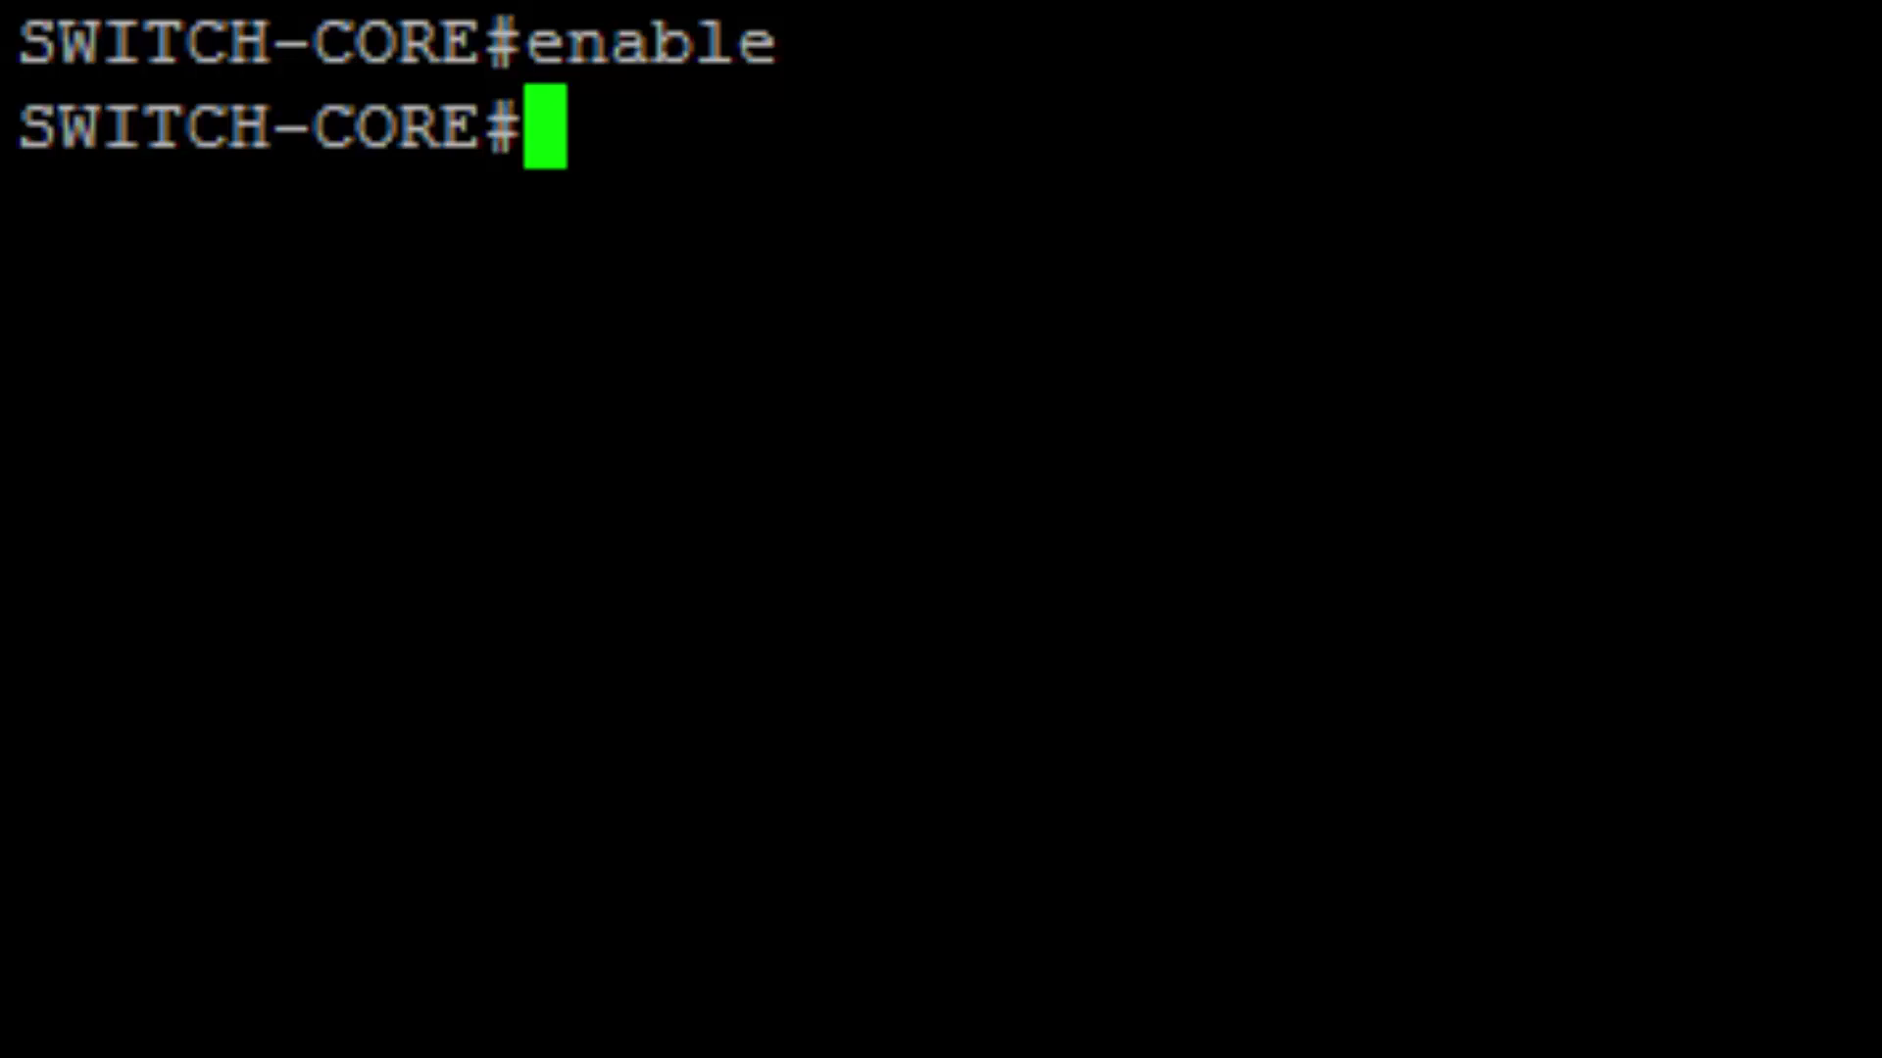
type("configure ter")
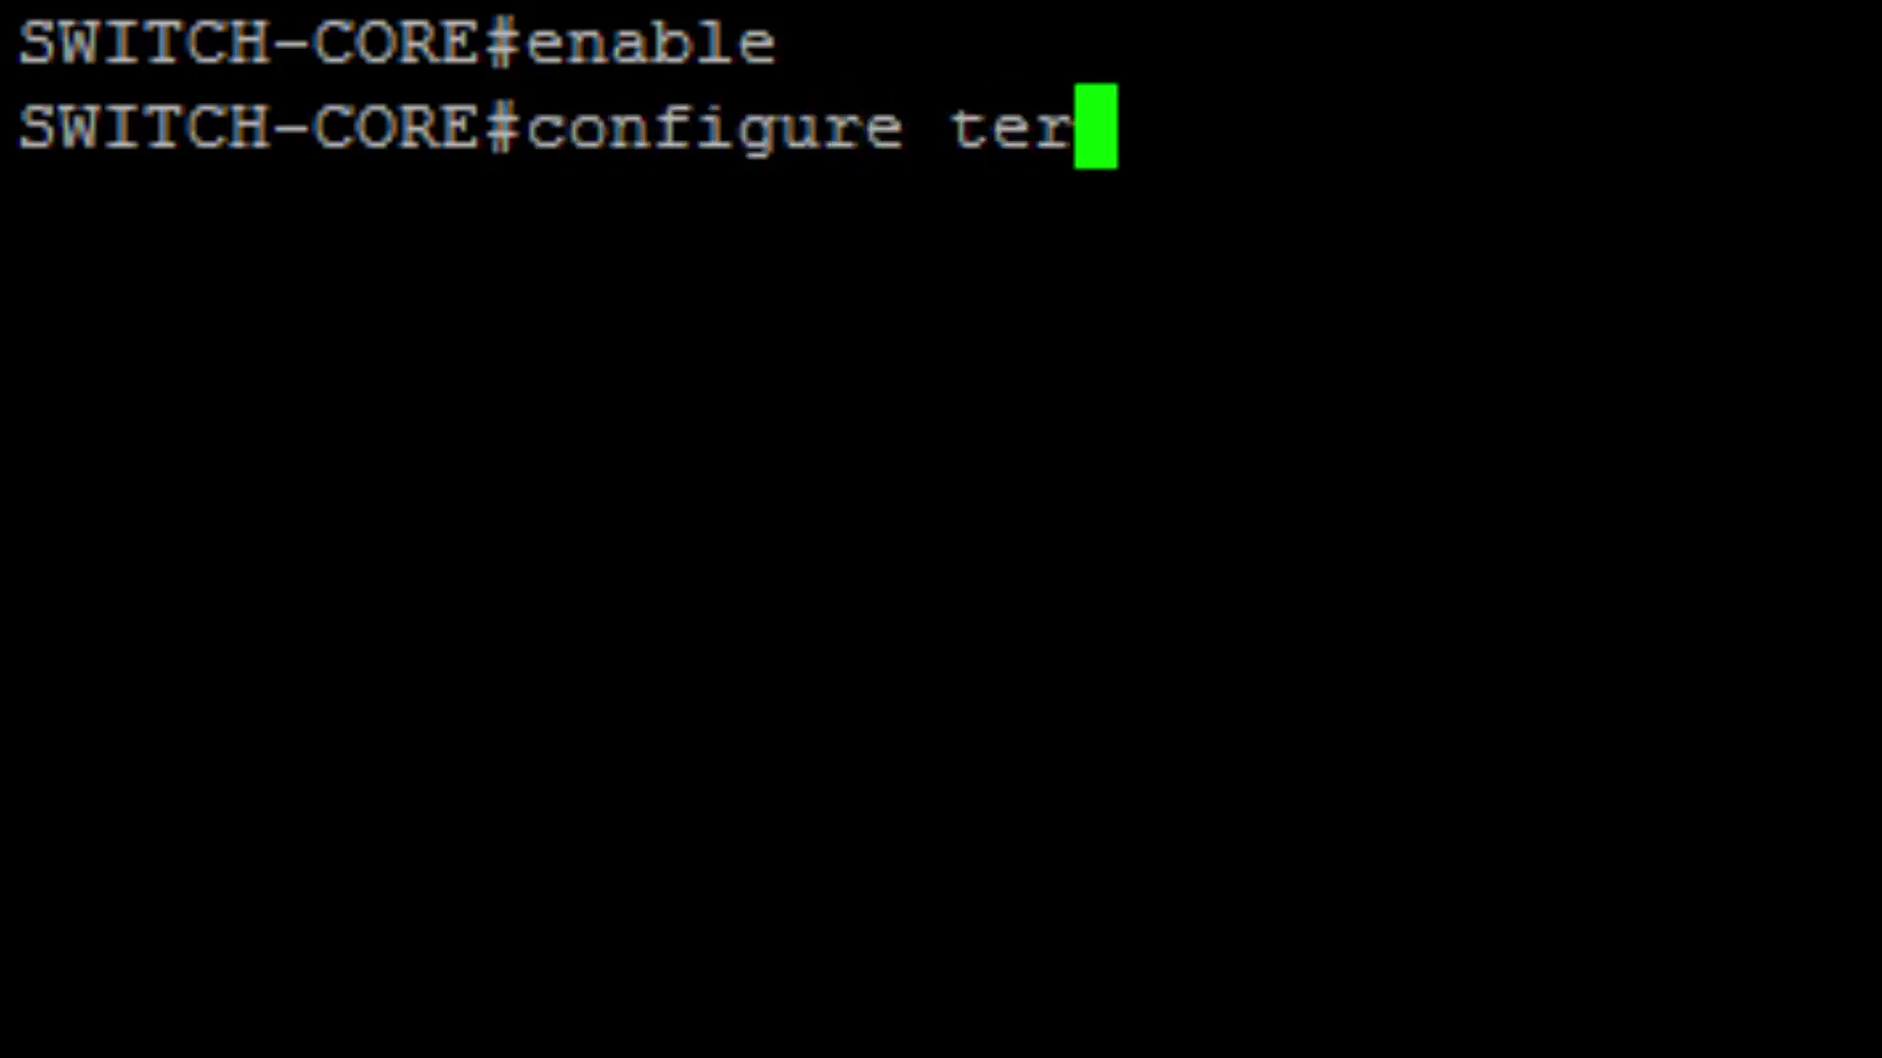
type("minal")
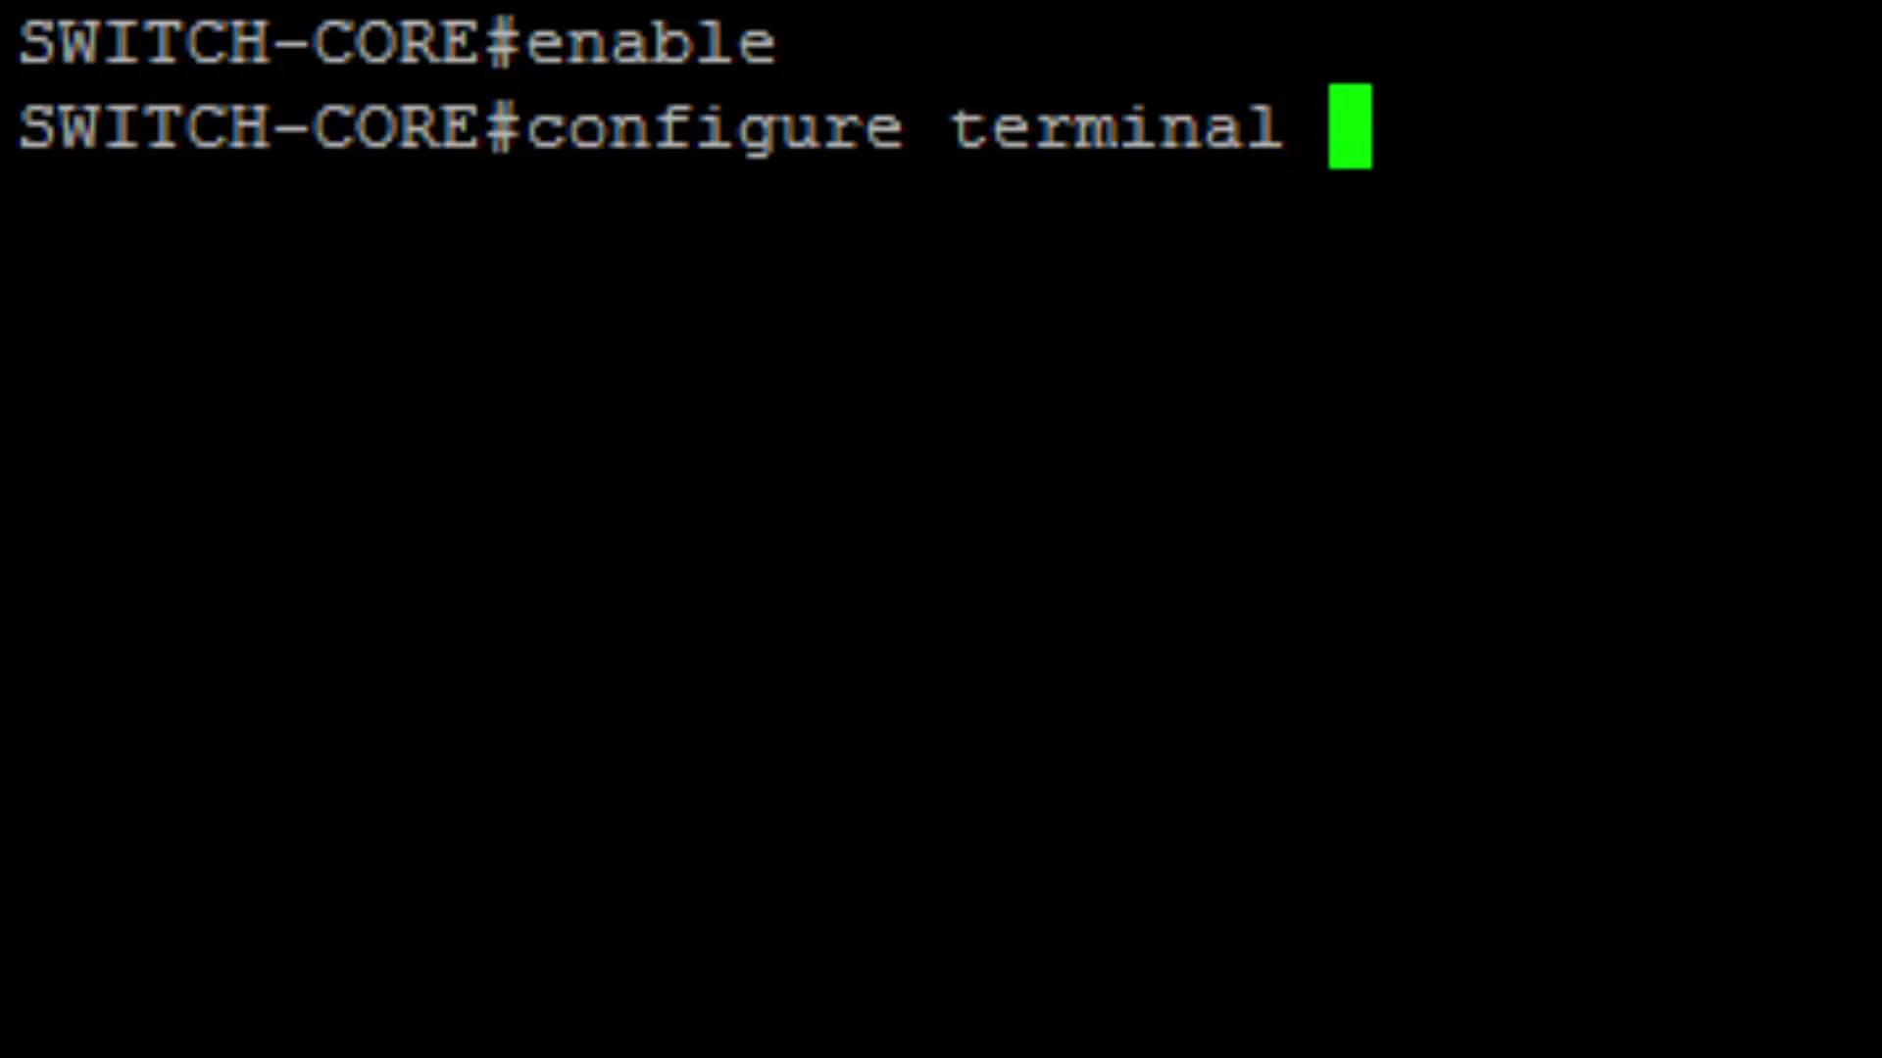
key("Return")
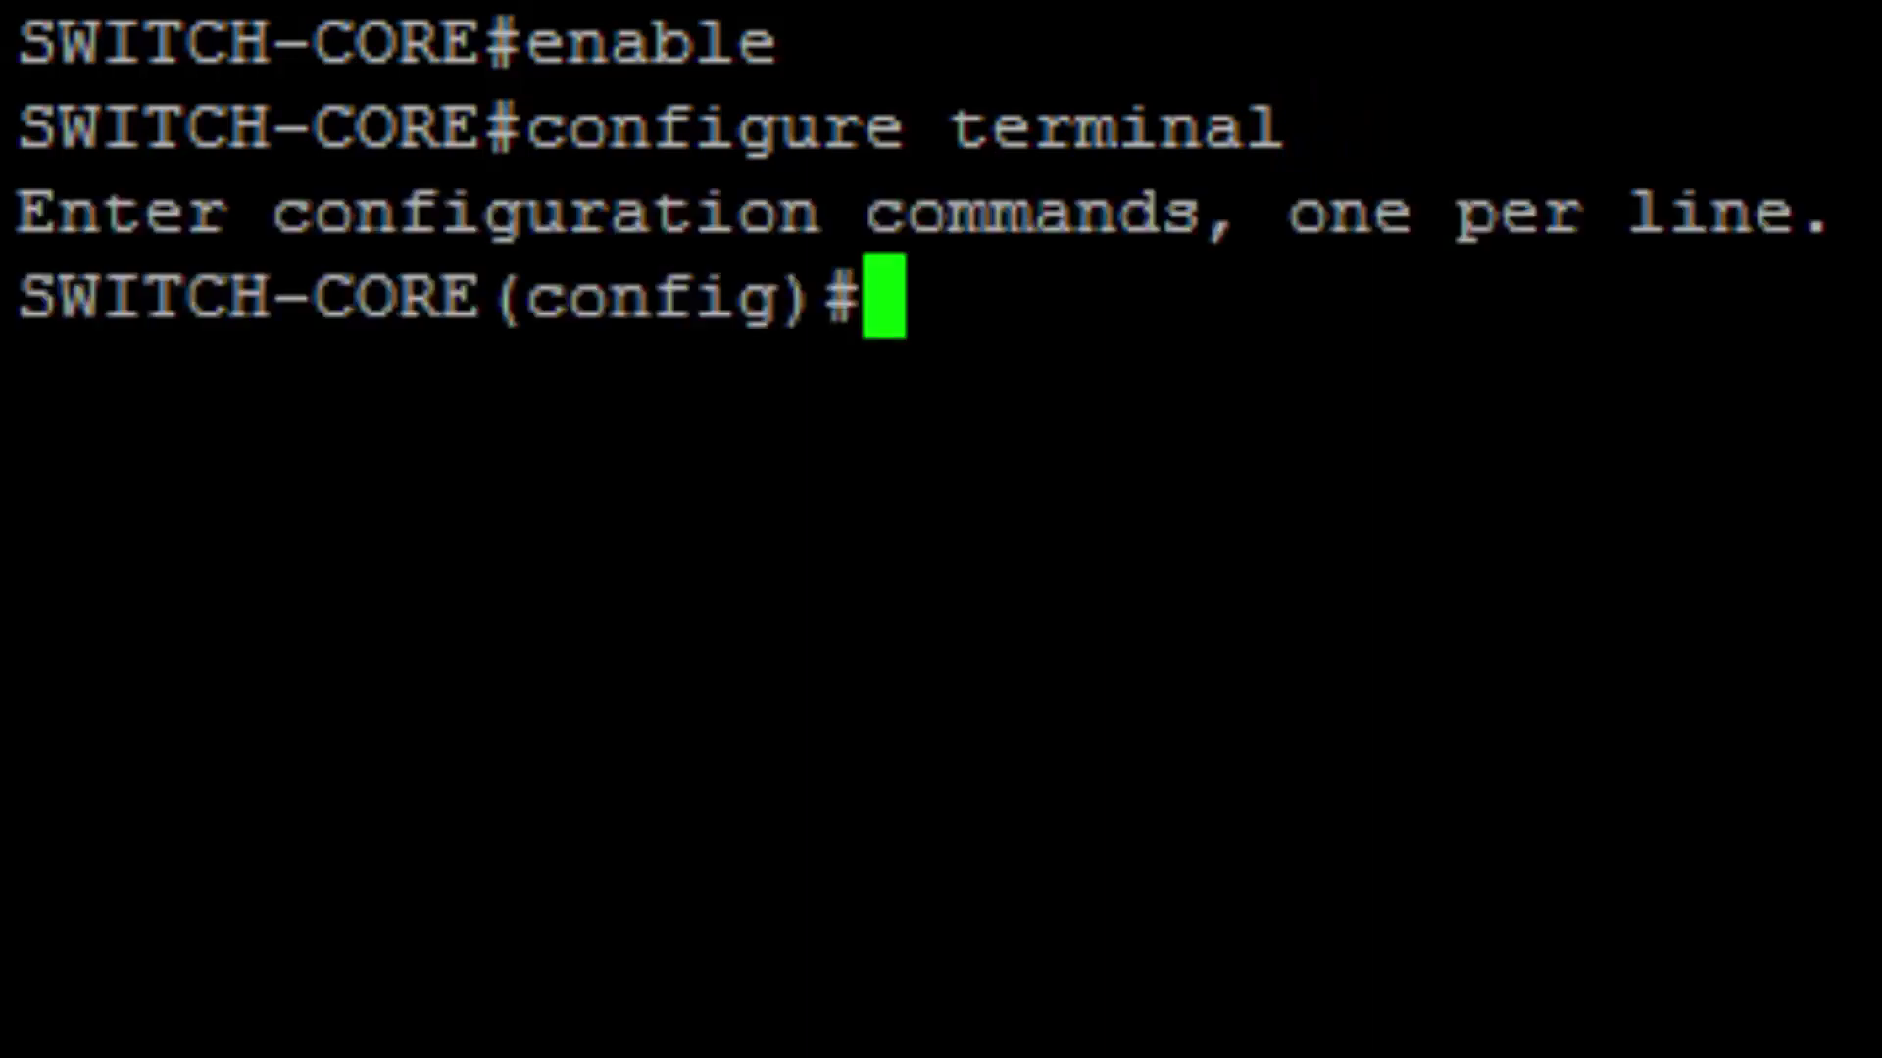